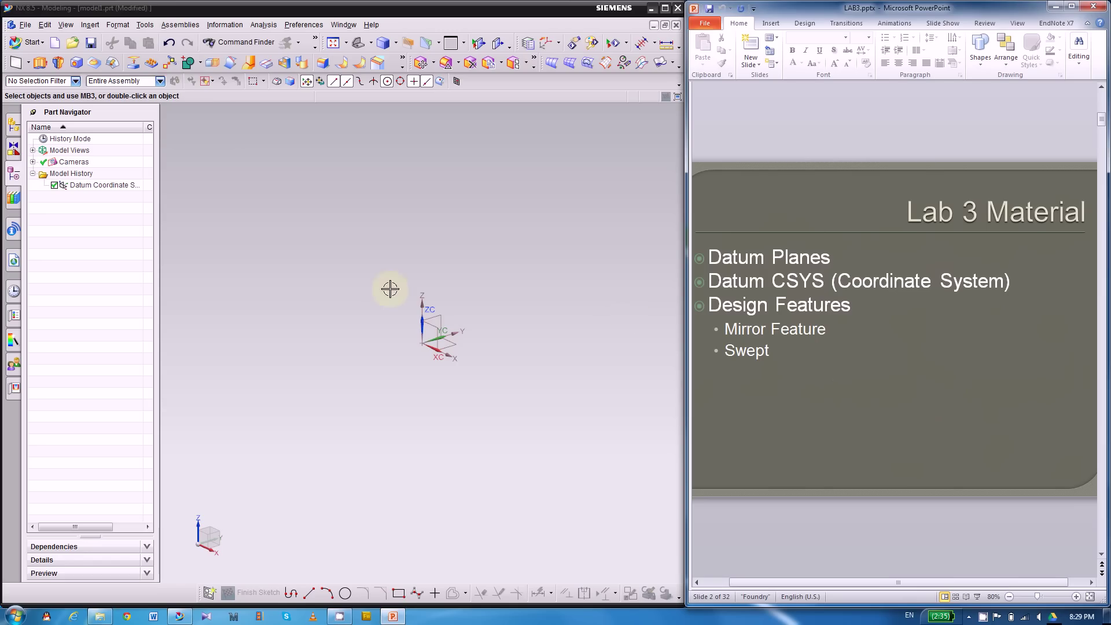
Step: Display the top_blade.prt part, and open Spring.prt from the history of recent parts
click(344, 25)
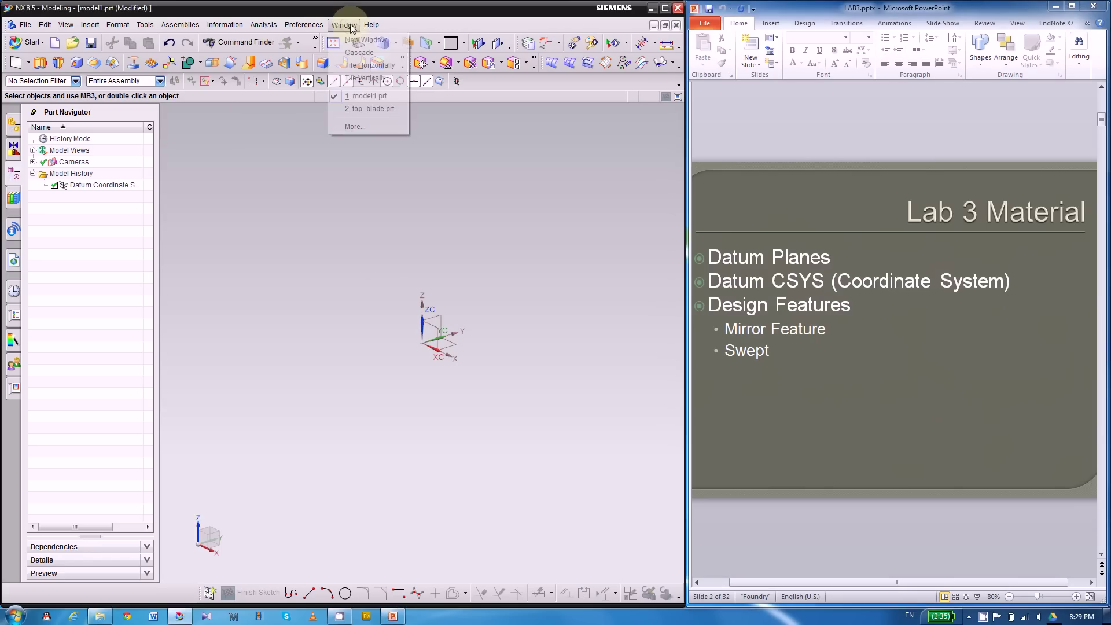
click(367, 110)
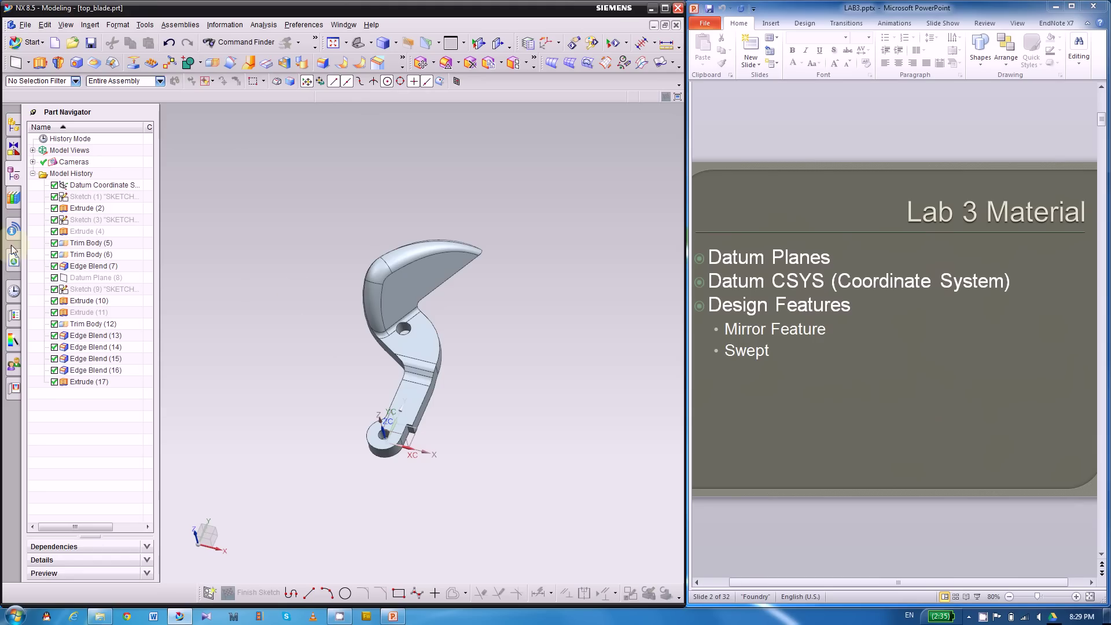
click(14, 291)
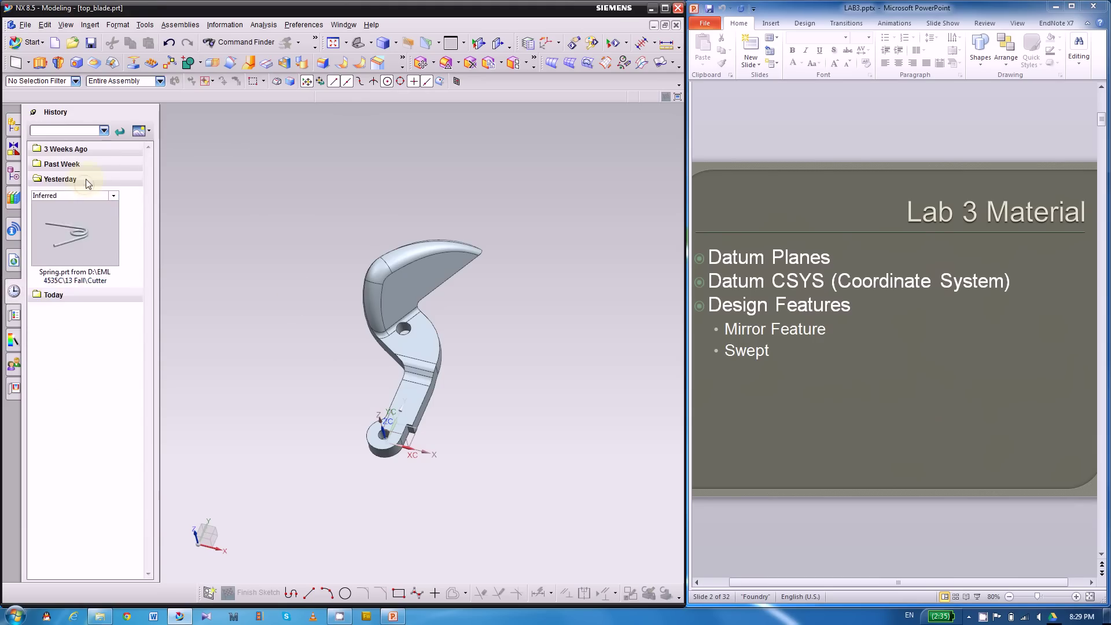
click(75, 217)
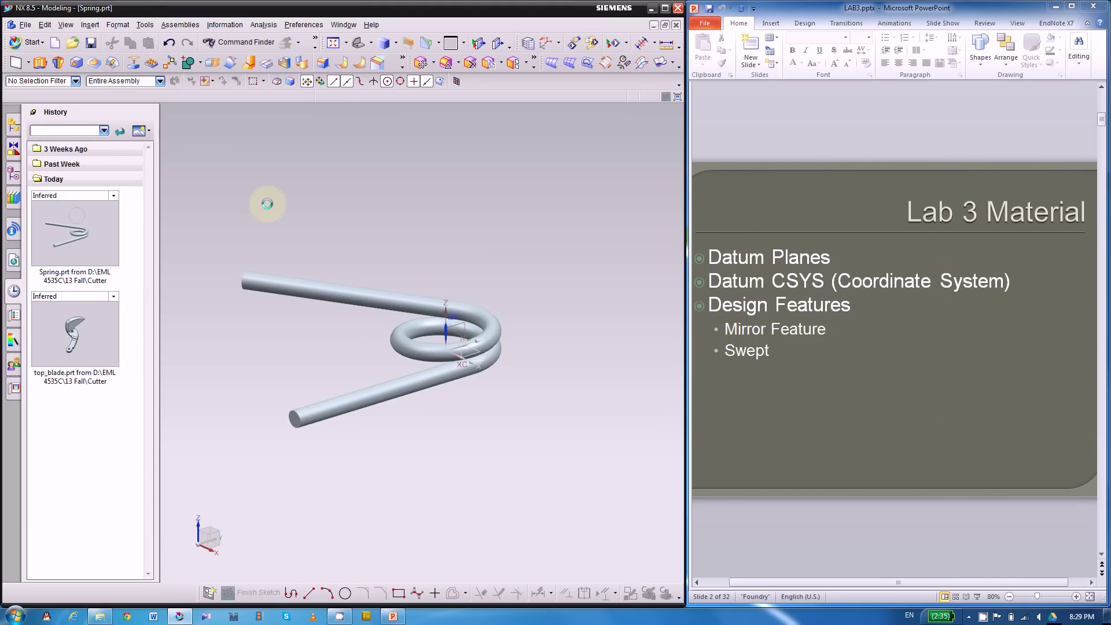
Step: Show top_blade.prt once more, and return to model1.prt with its model history displayed
click(344, 25)
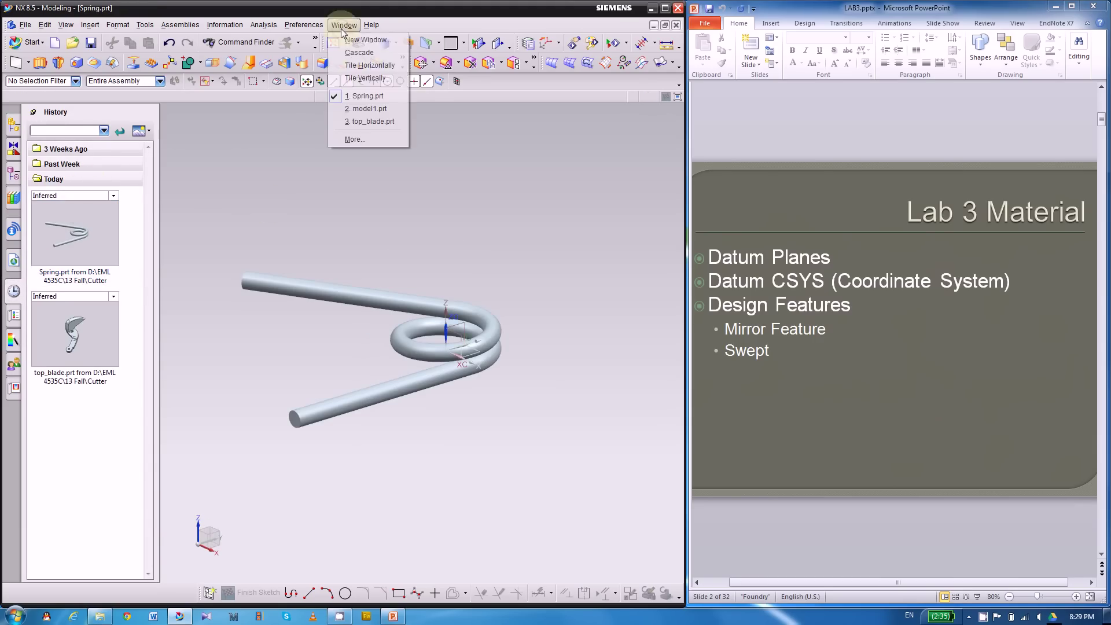
click(366, 123)
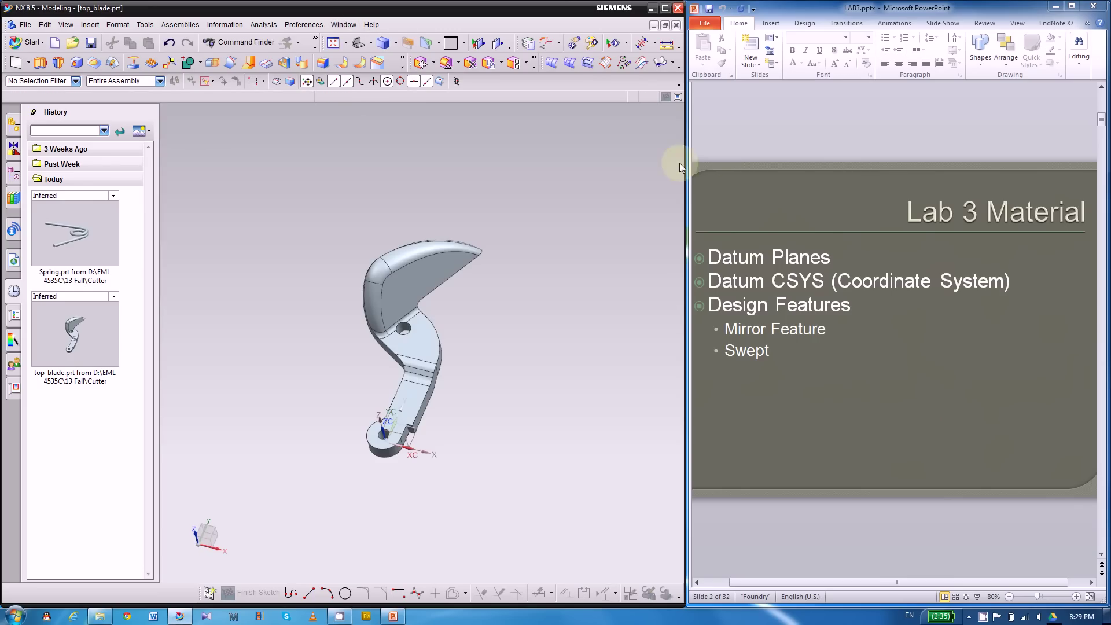
click(344, 25)
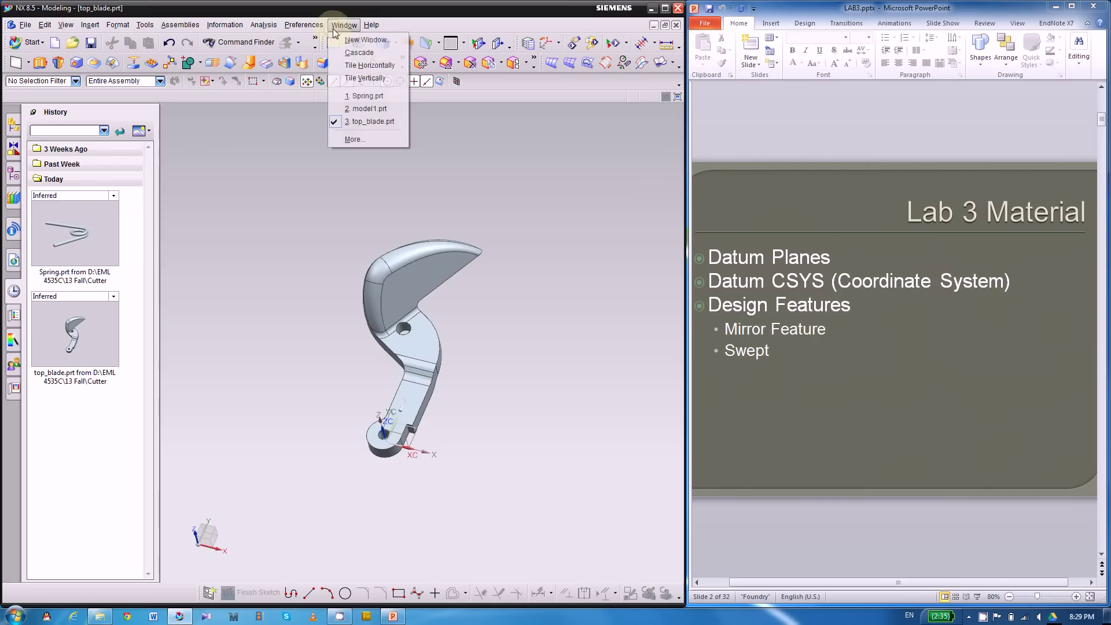
click(376, 110)
click(722, 176)
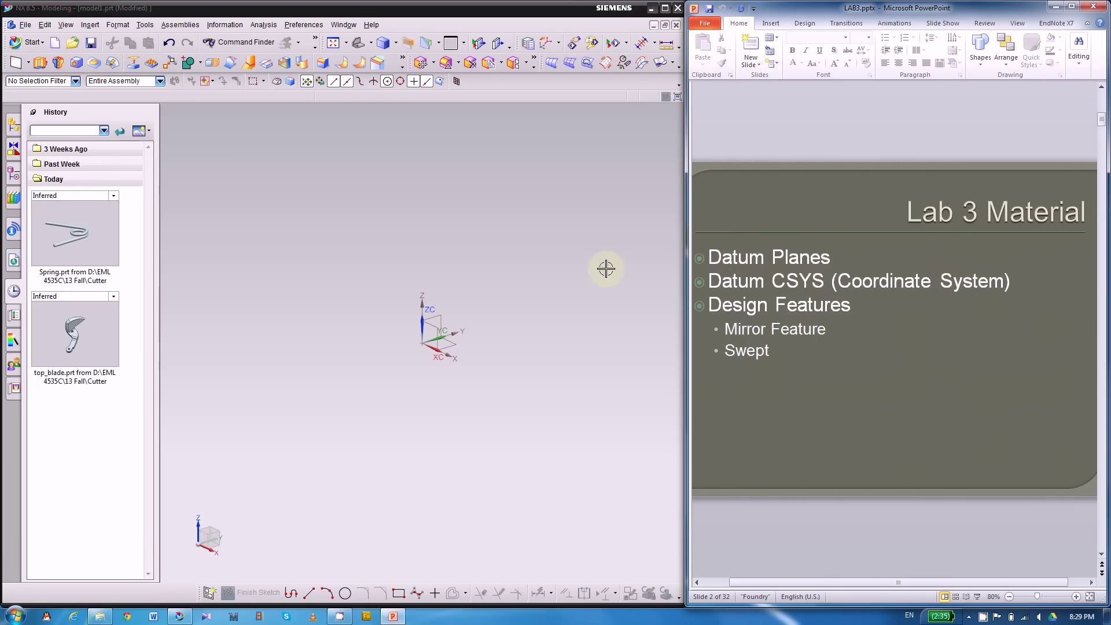
click(14, 174)
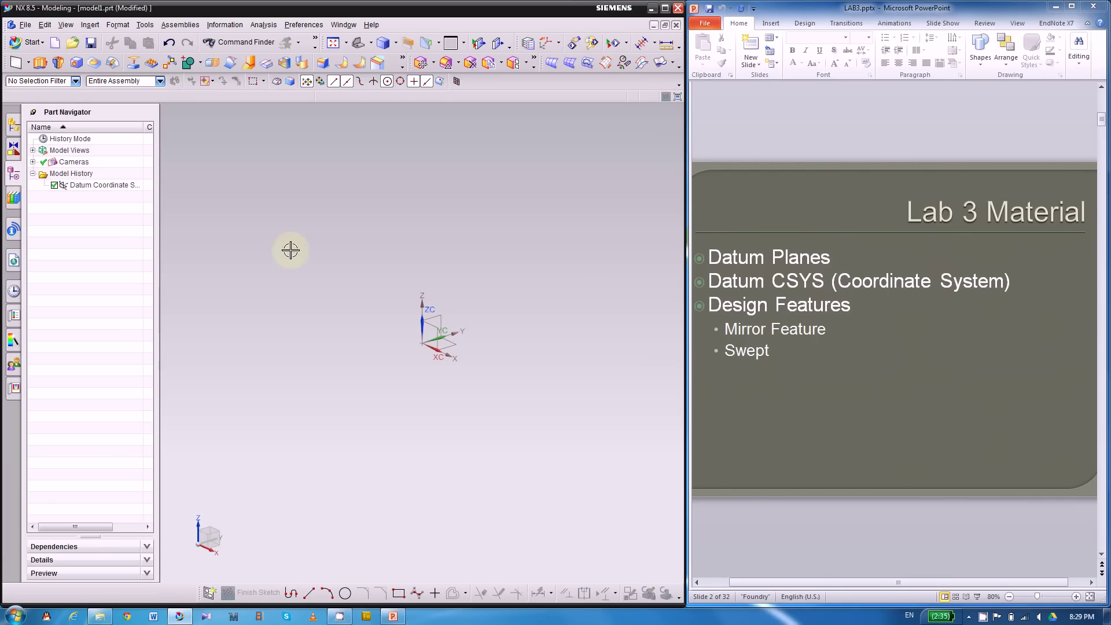
Step: Examine the default datum coordinate system in model1.prt, highlighting it and viewing its planes and axes from different angles
click(119, 186)
middle_drag(214, 255, 417, 390)
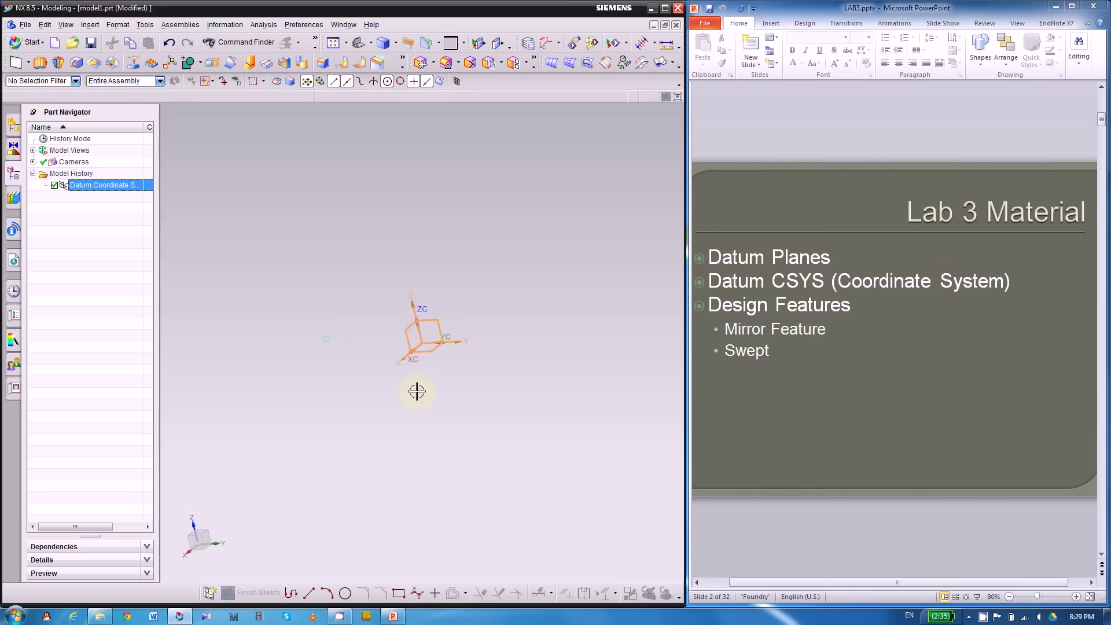
key(Escape)
shift+middle_drag(434, 339, 434, 322)
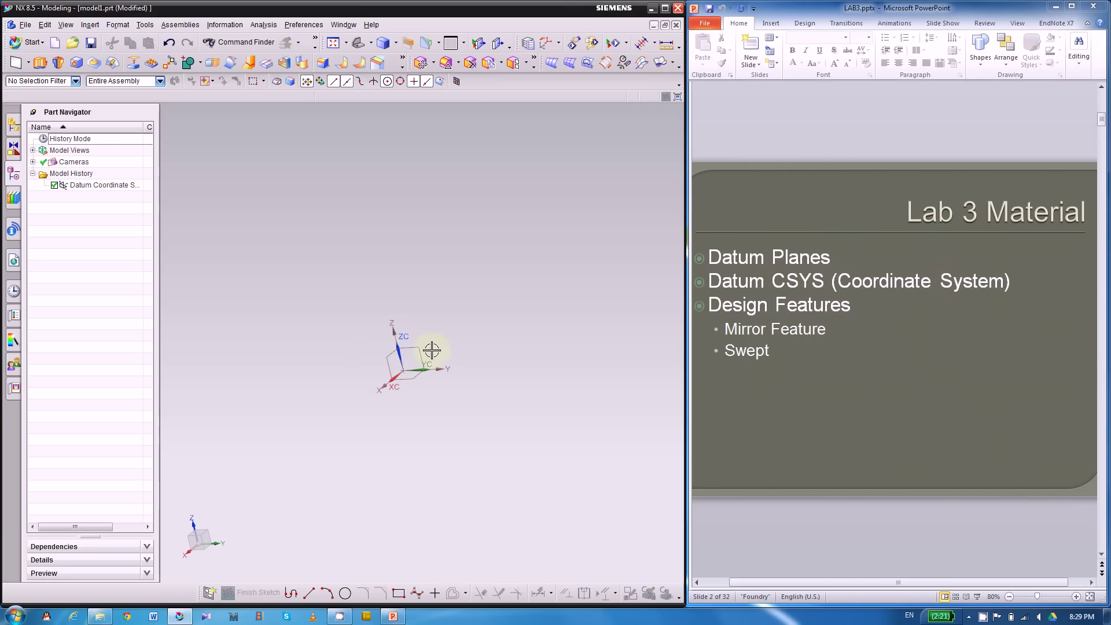
middle_drag(458, 332, 471, 330)
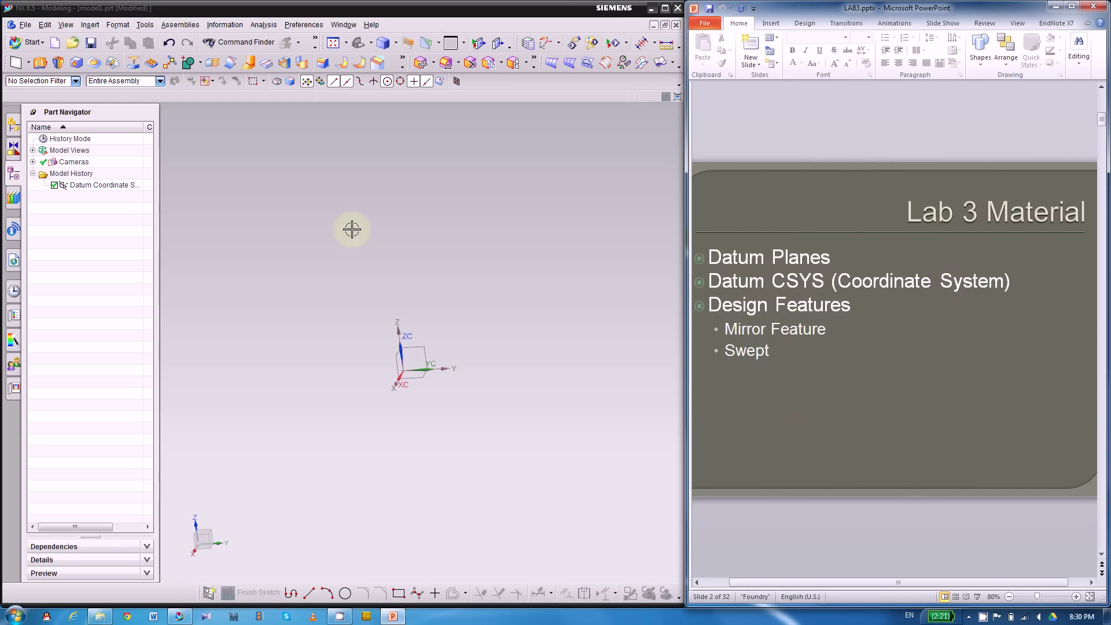
click(116, 186)
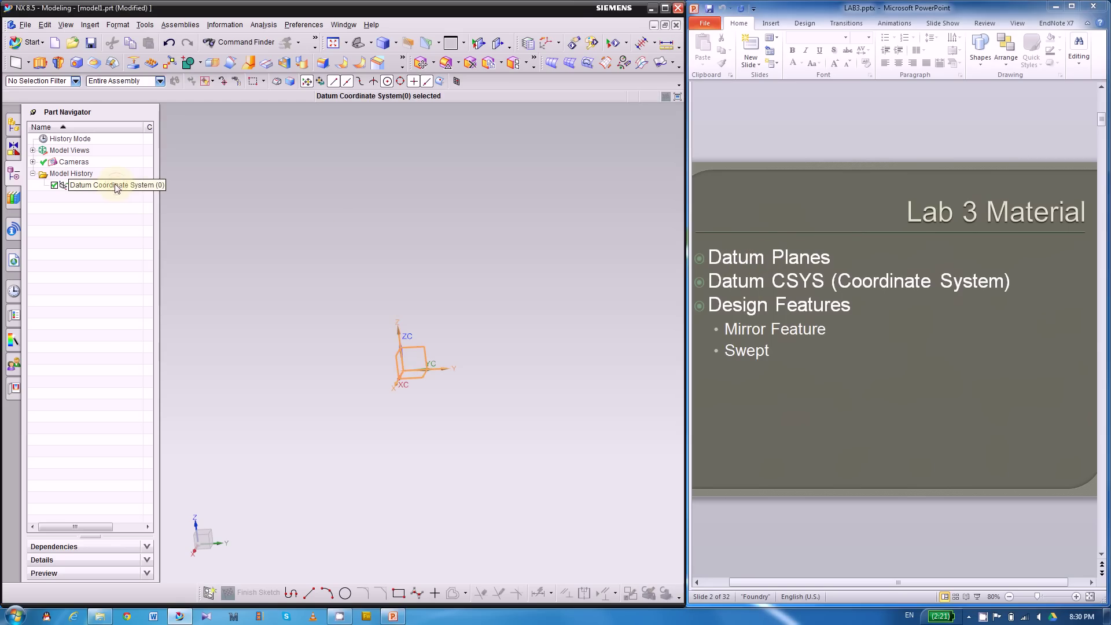
Step: Switch to PowerPoint and advance the presentation to the Datum Plane slide
click(835, 333)
scroll(833, 327, down, 3)
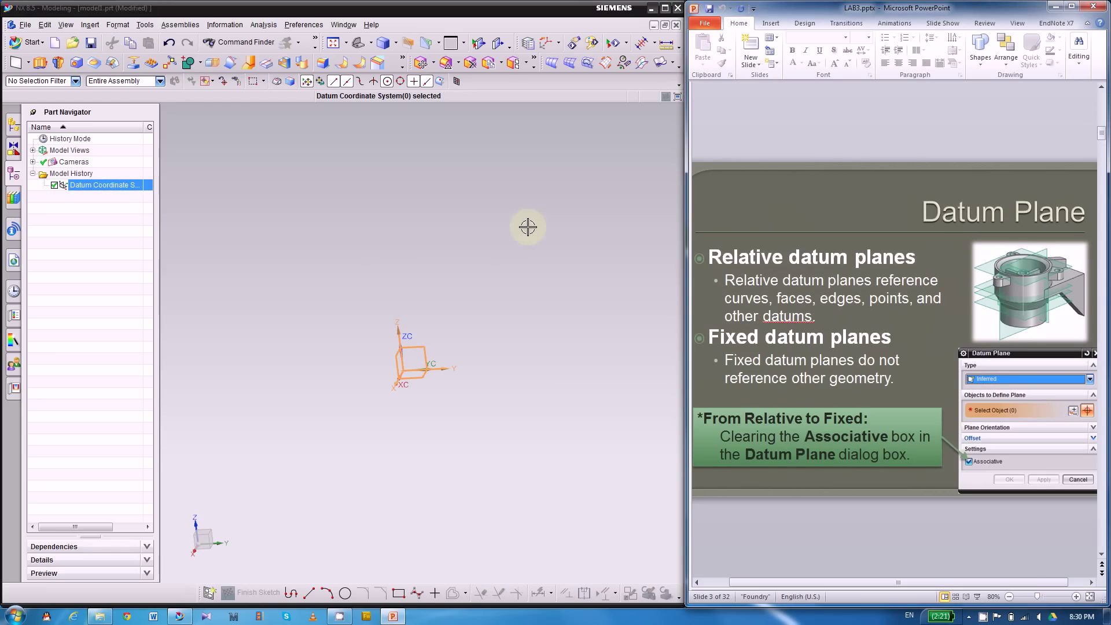
Step: Switch to NX, start the Datum Plane command and expand its settings to inspect the Associative option
middle_drag(479, 221, 461, 205)
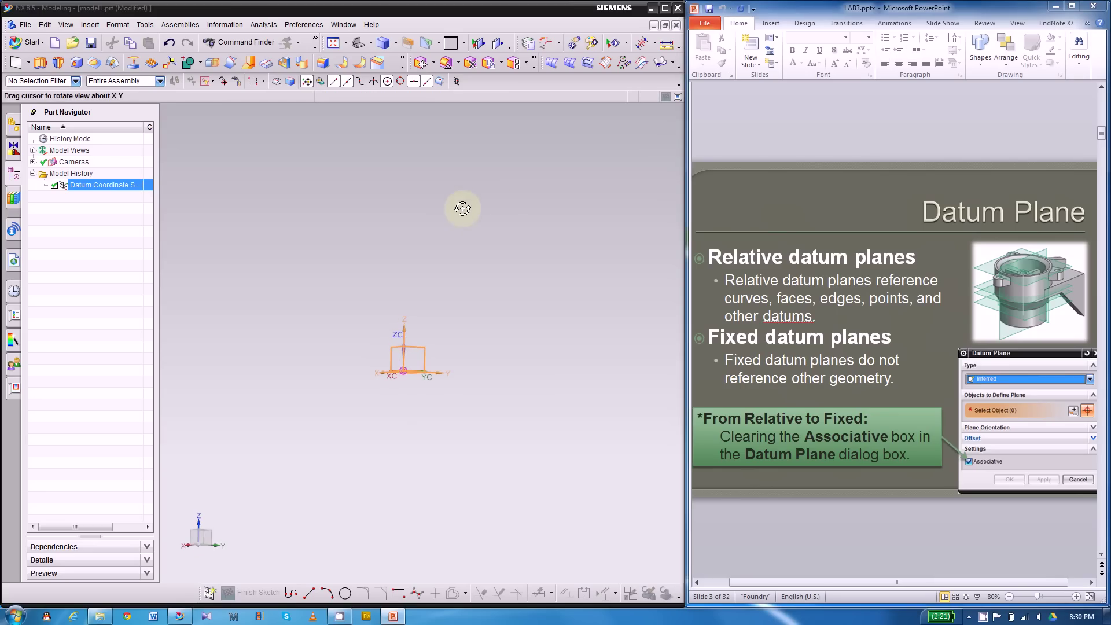
click(16, 64)
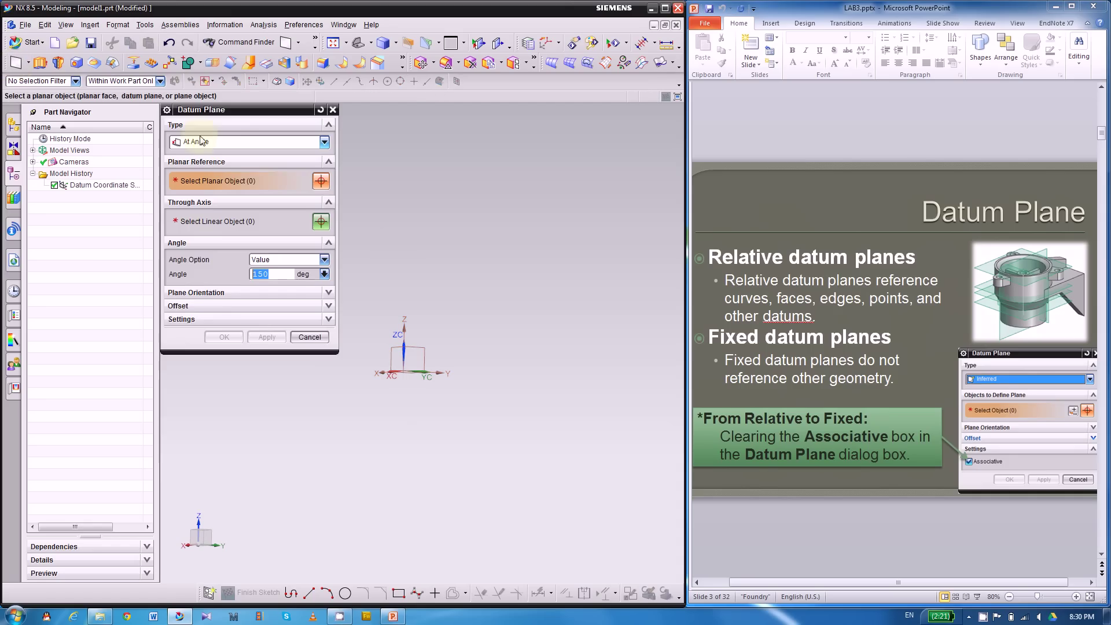
click(200, 327)
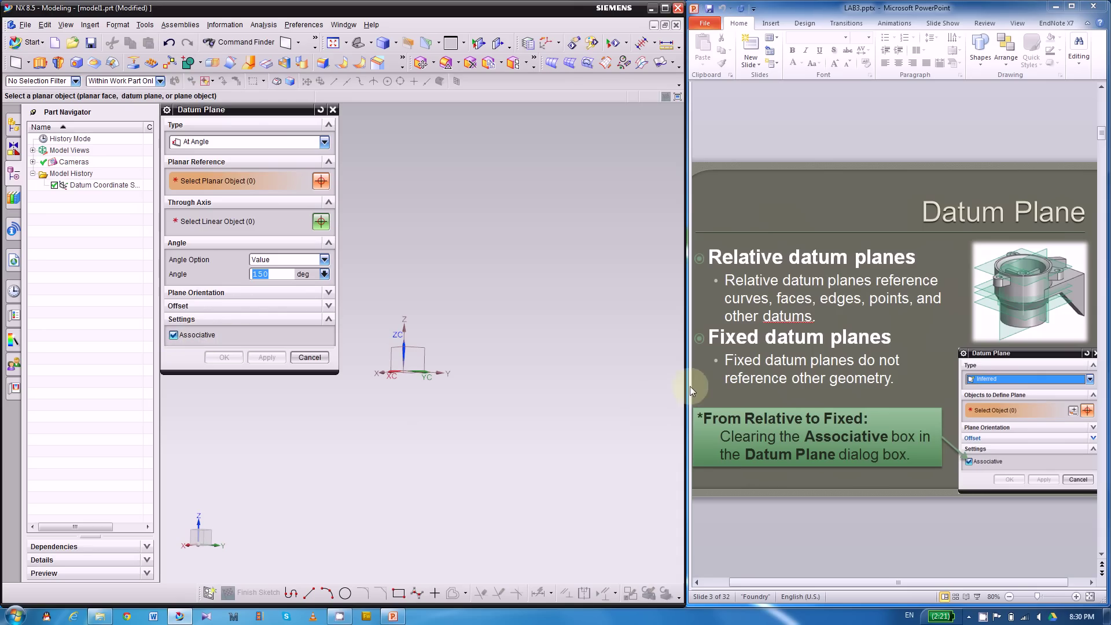
middle_drag(440, 331, 440, 357)
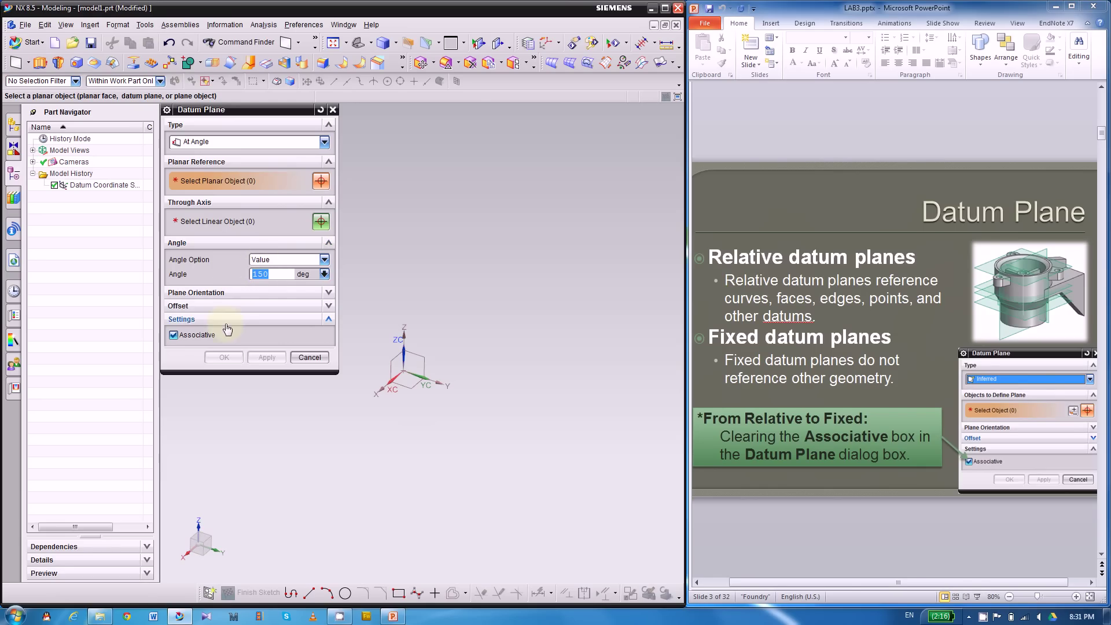
click(172, 336)
Step: Switch to PowerPoint, advance to the Datum Plane Dialog Box slide and bring its plane type icons fully into view
click(786, 283)
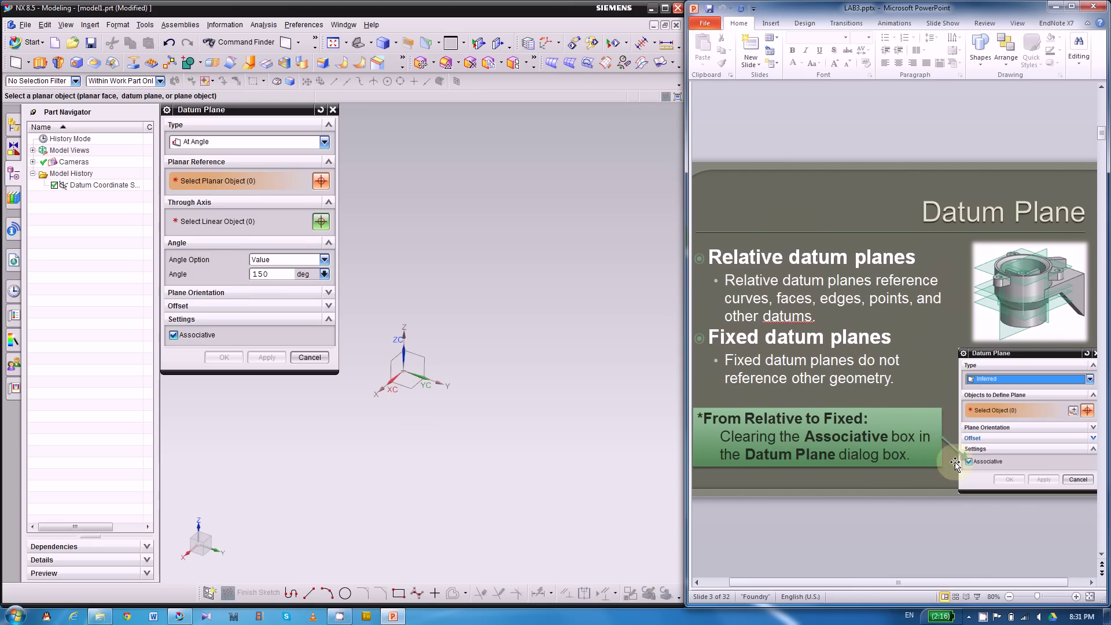
click(904, 341)
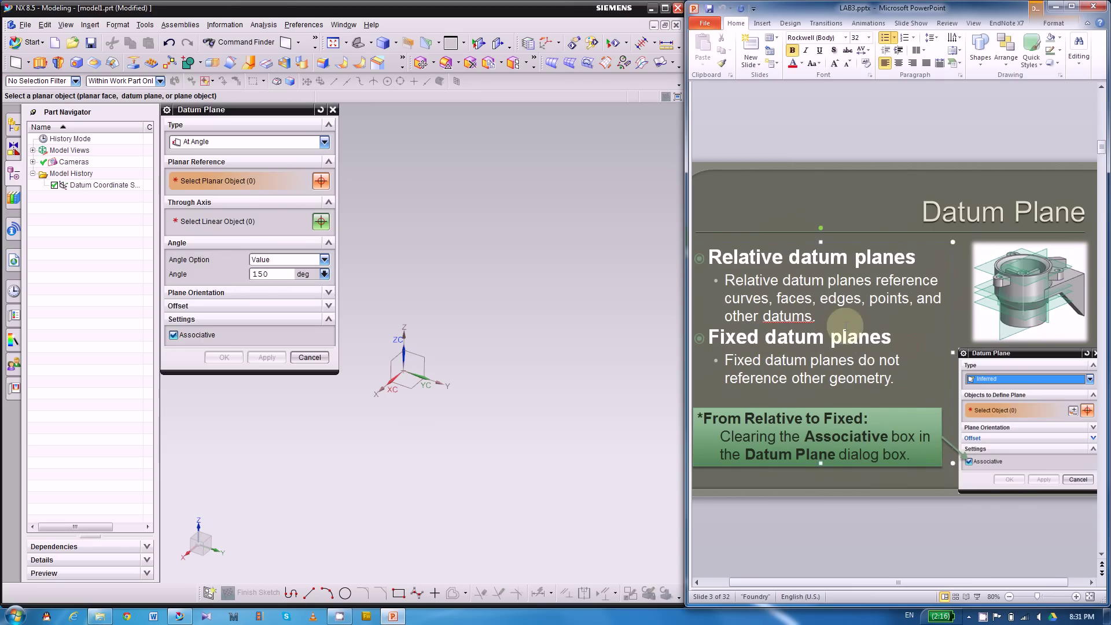
scroll(845, 324, down, 1)
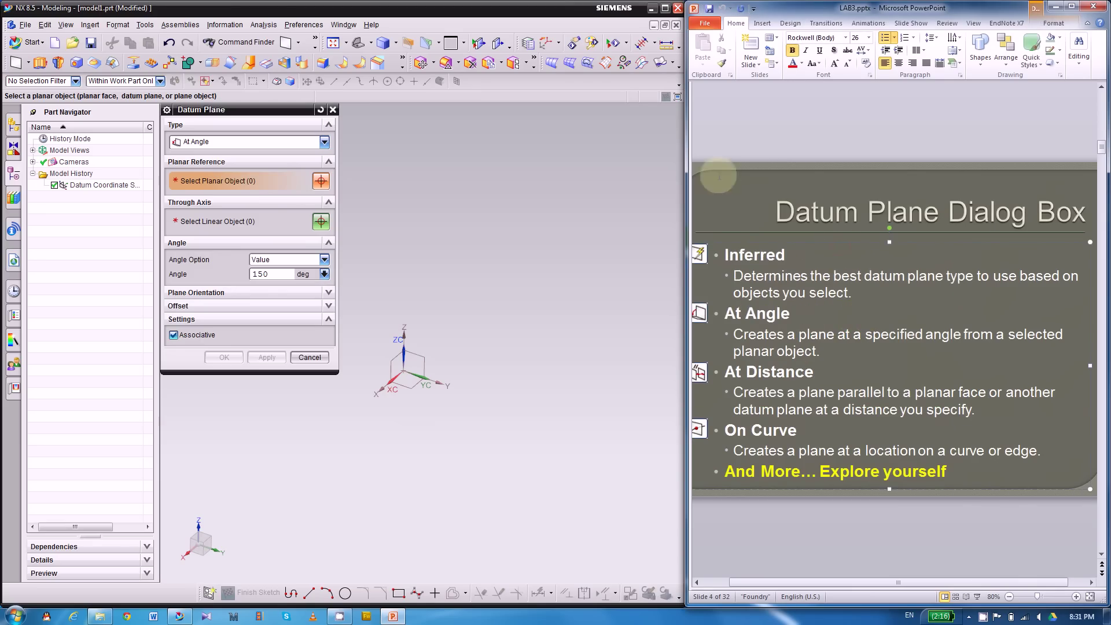
drag(777, 581, 773, 582)
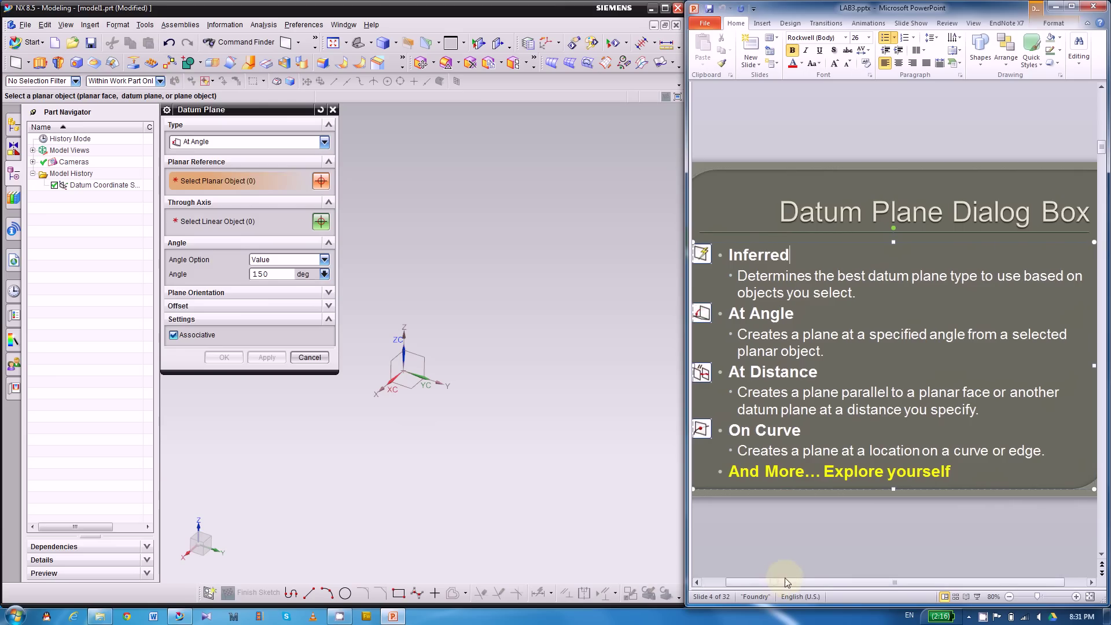
click(698, 583)
click(779, 527)
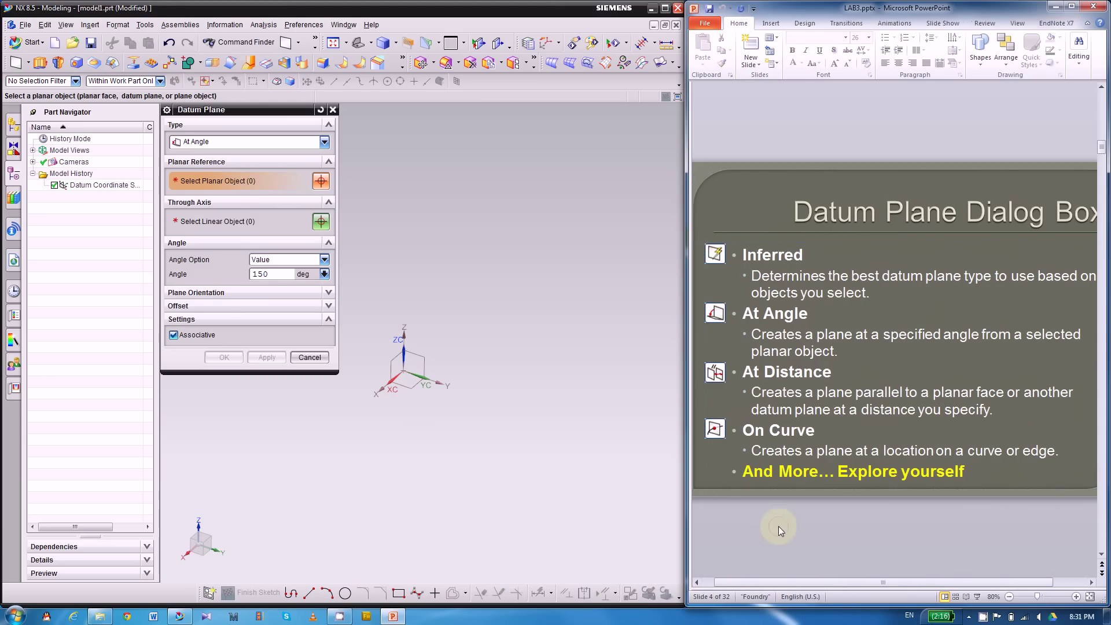
Step: Switch to NX, set the datum plane type to Inferred and choose the datum coordinate system's XY plane as the defining object
click(318, 145)
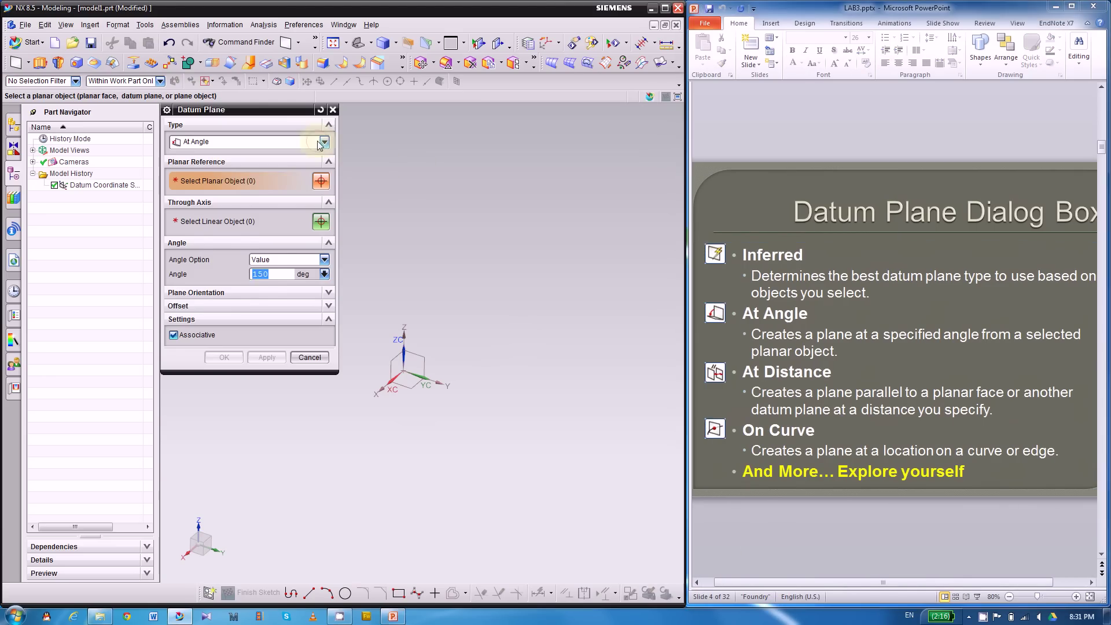
click(318, 145)
click(234, 149)
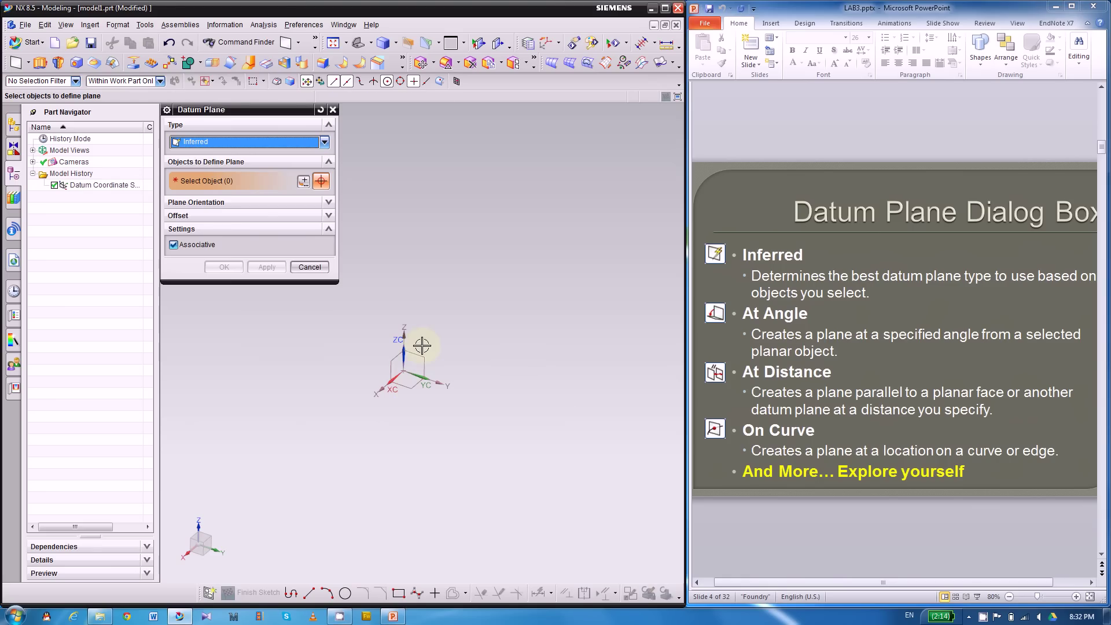
click(408, 387)
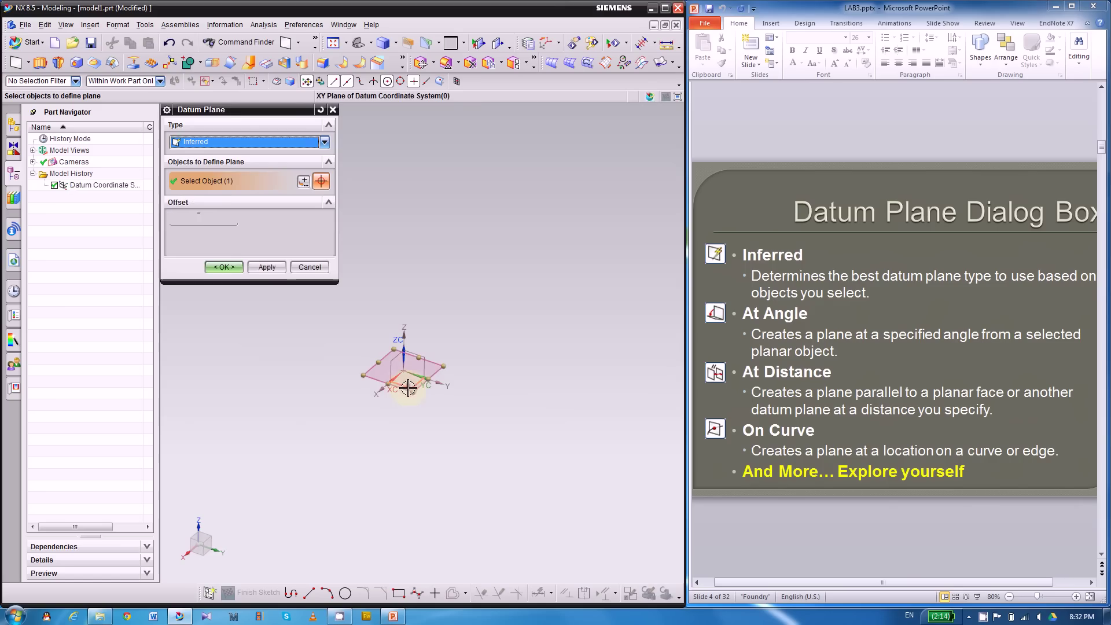
middle_drag(496, 337, 480, 360)
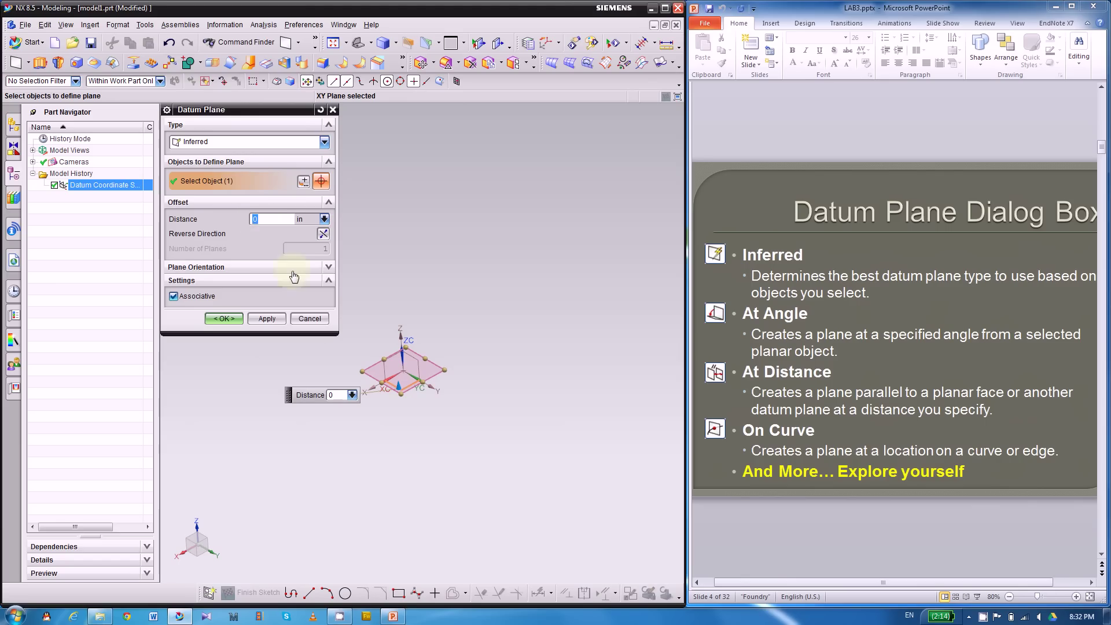
middle_drag(450, 331, 471, 316)
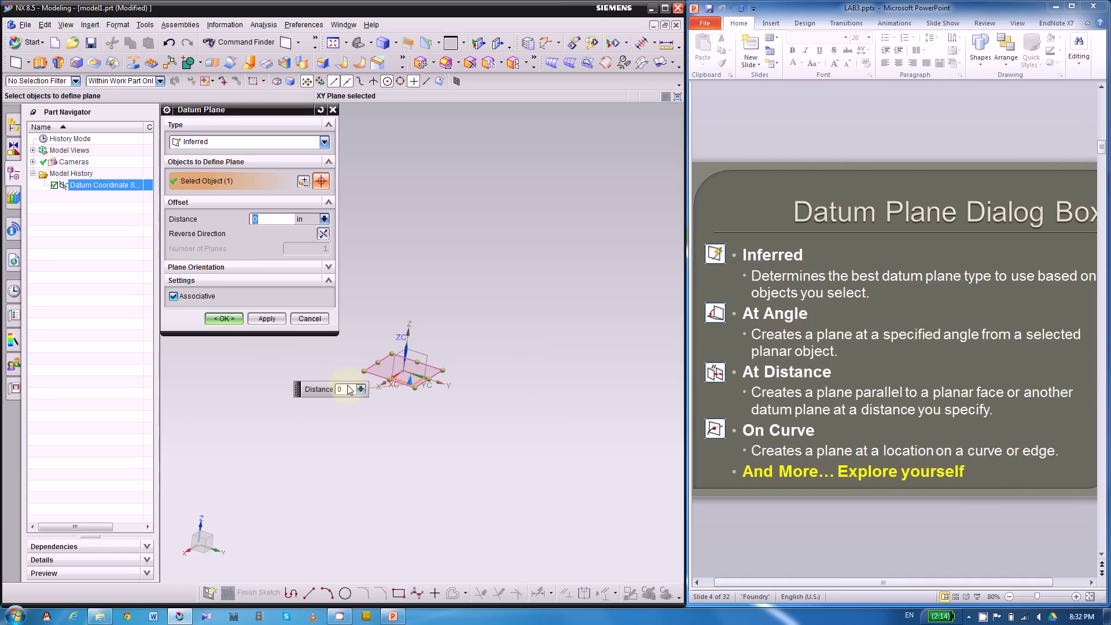
Step: Offset the plane about 3.14 in above the XY plane and create it, keeping the Inferred type
drag(411, 377, 440, 256)
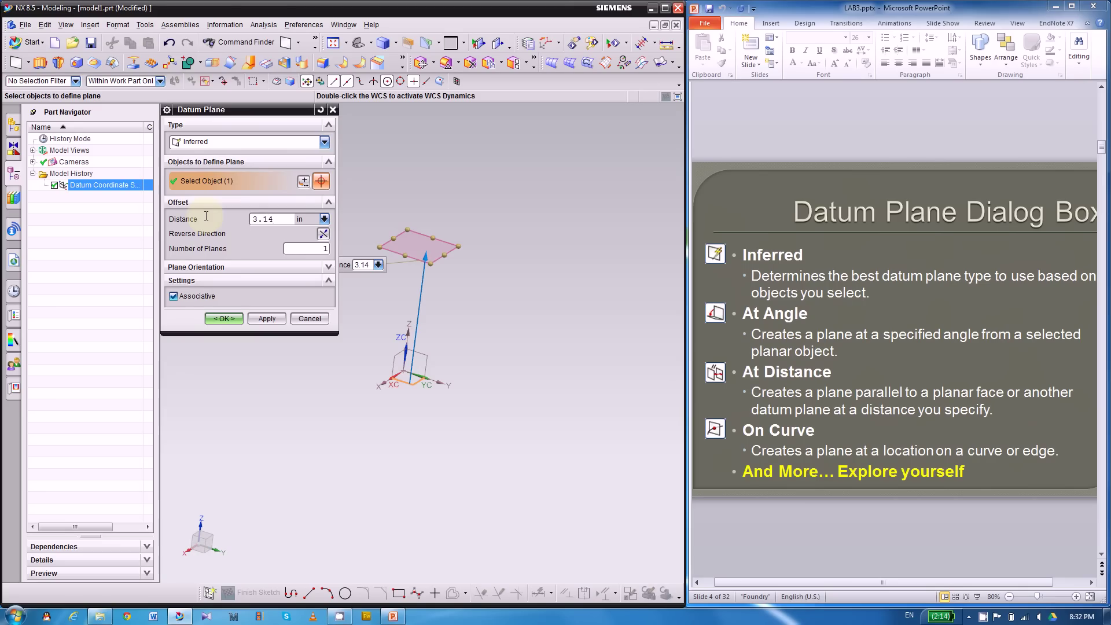
key(Return)
middle_drag(494, 295, 457, 238)
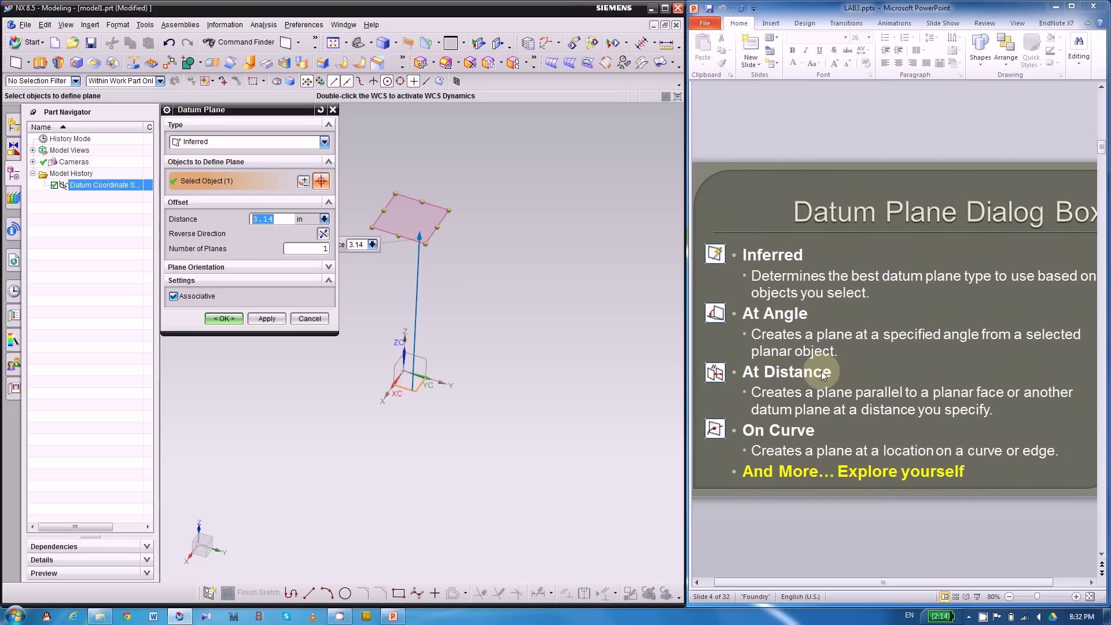
click(261, 150)
click(261, 145)
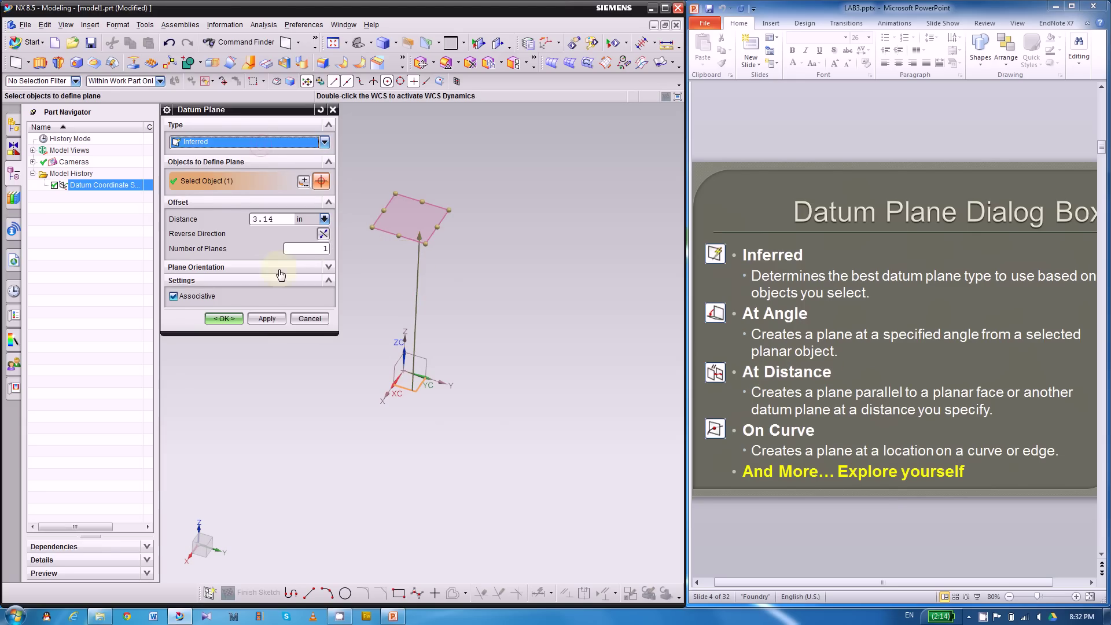
click(263, 320)
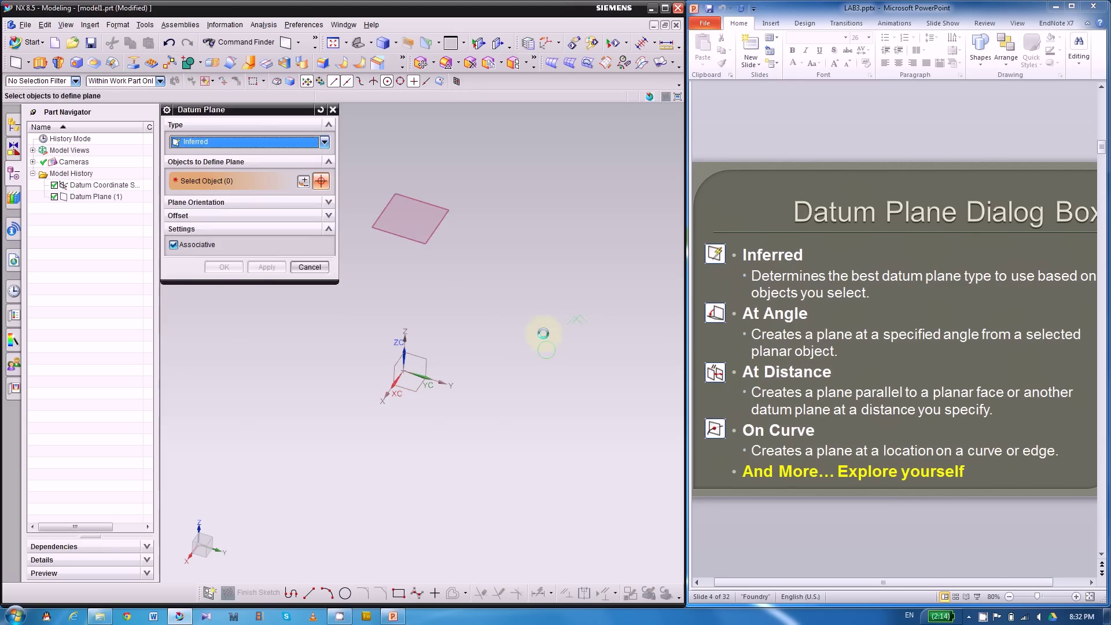
mouse_move(543, 329)
middle_down()
mouse_move(550, 288)
mouse_move(532, 327)
middle_up()
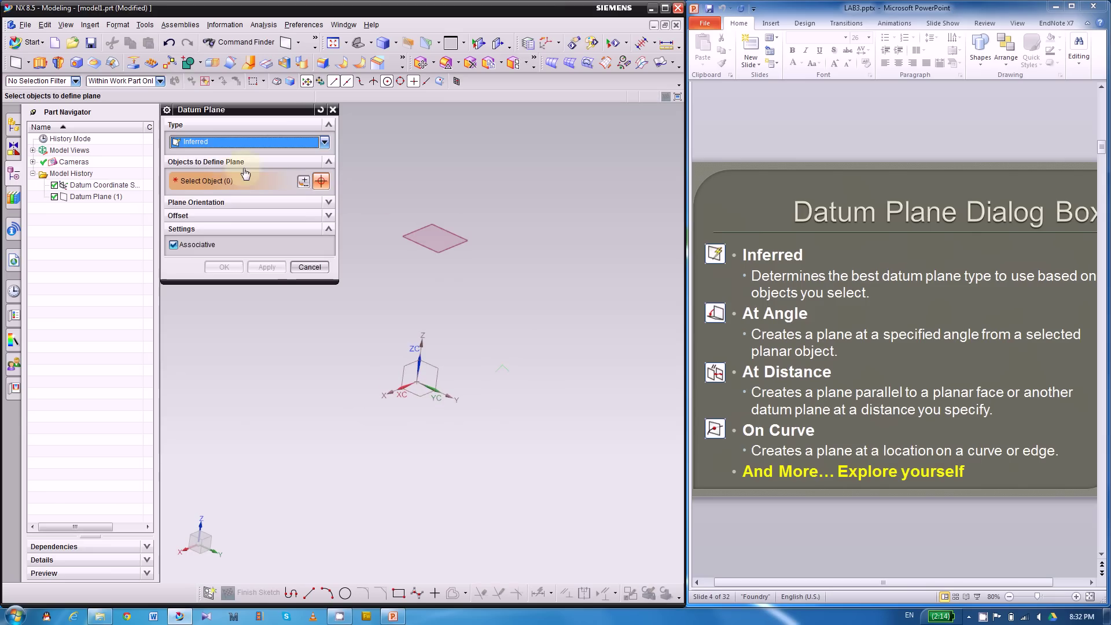
click(241, 142)
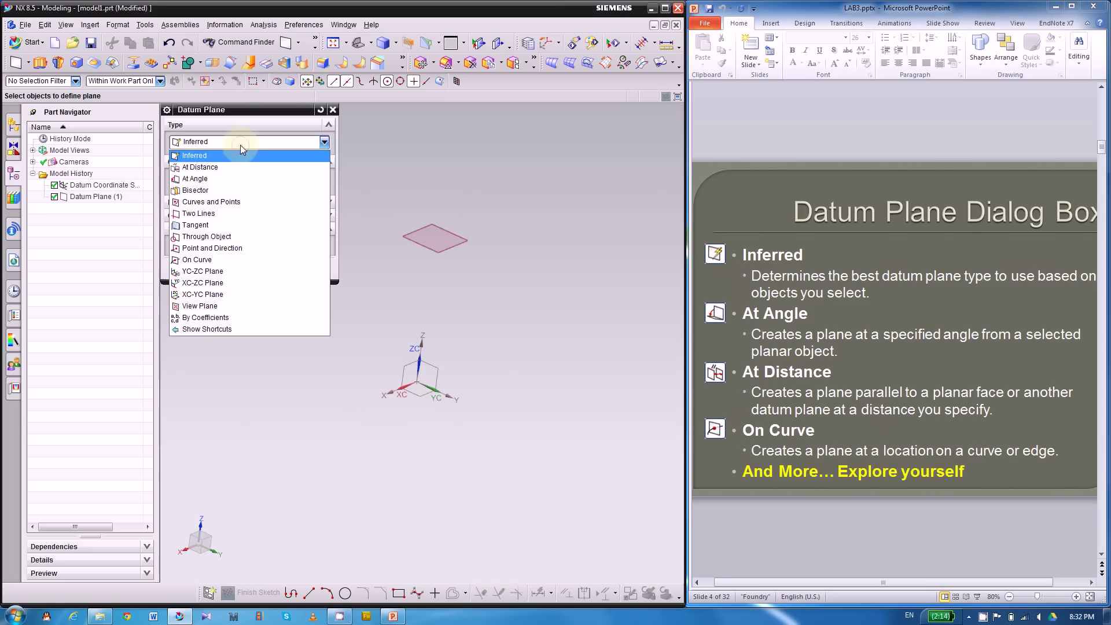
click(224, 180)
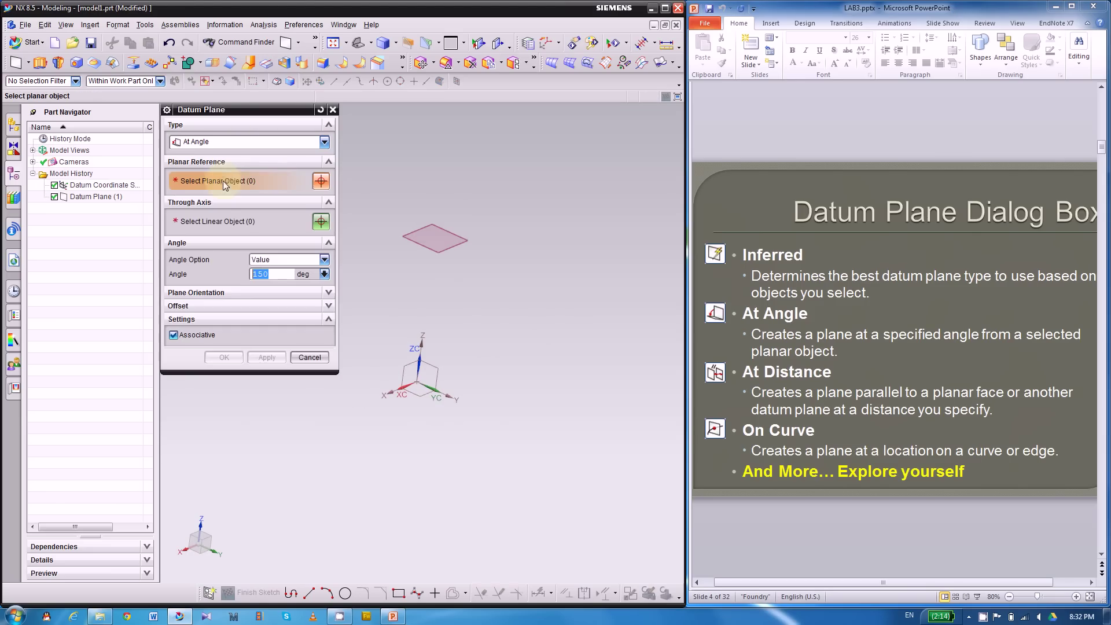
Step: Switch to PowerPoint, advance to the Datum: At Angle slide and bring its title and example illustration into view
click(772, 215)
scroll(771, 213, down, 1)
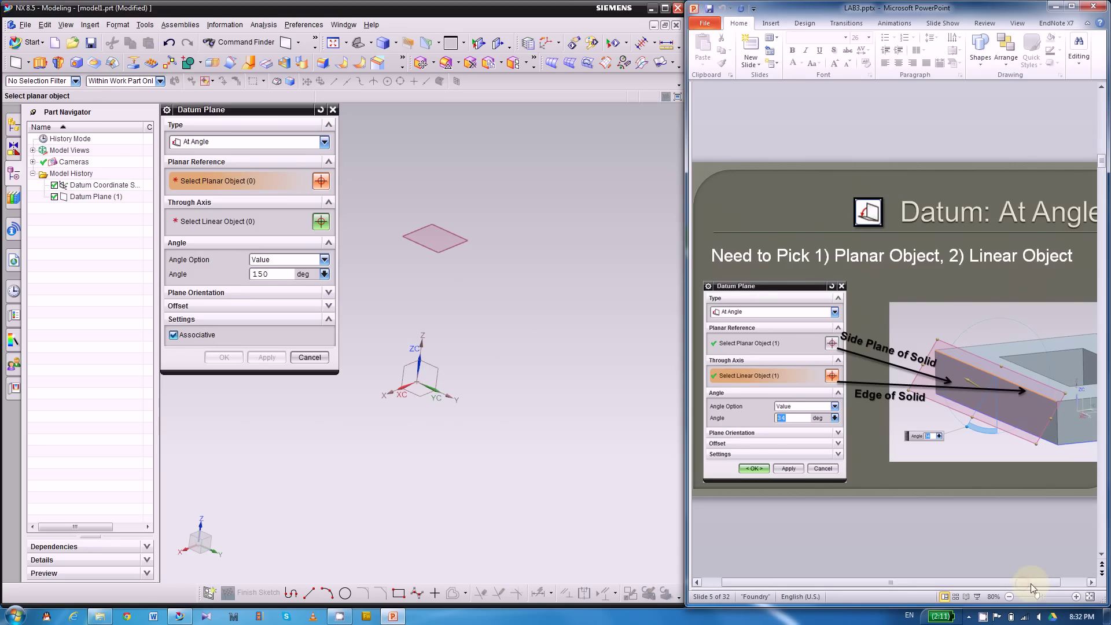
drag(1030, 584, 1048, 583)
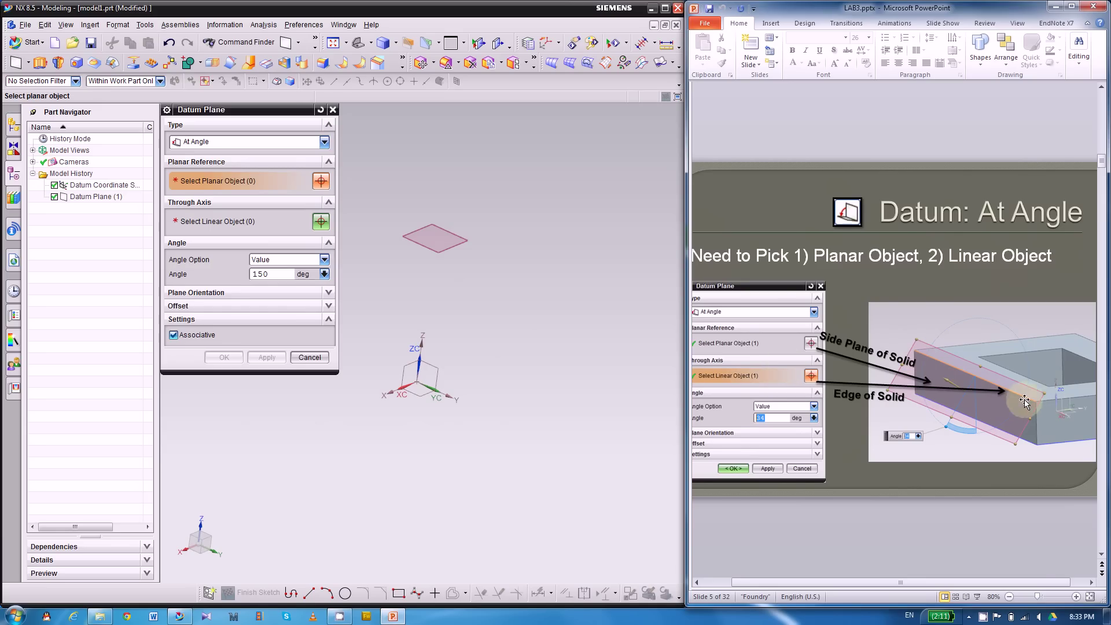
Step: Switch to NX, leave the Datum Plane command and create a block at the origin with length 4, width 7 and height 9 in
click(332, 110)
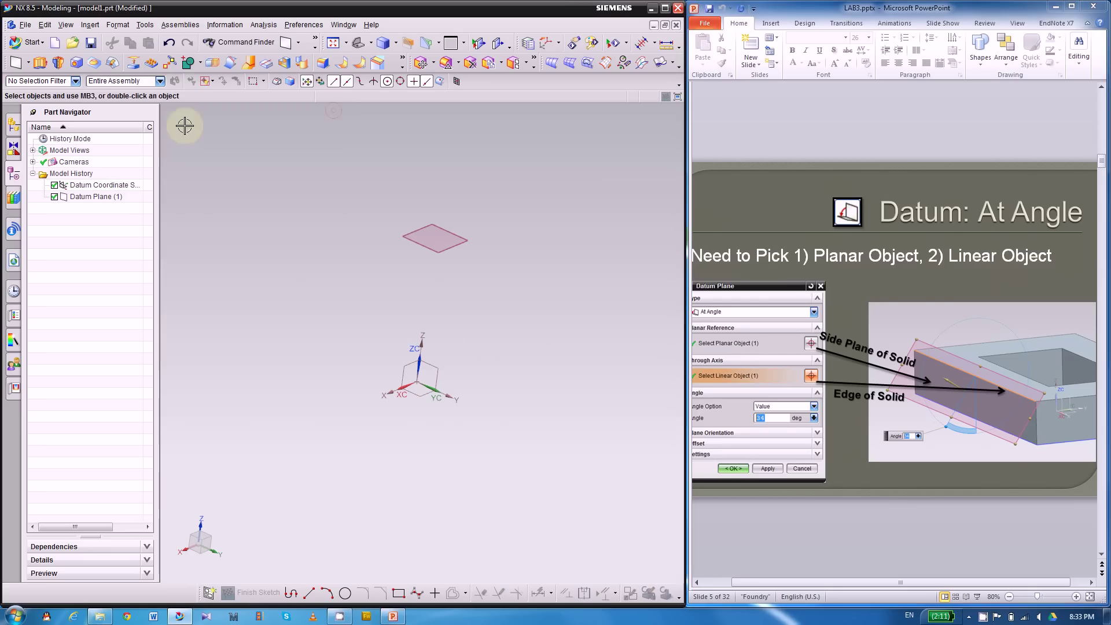
click(91, 24)
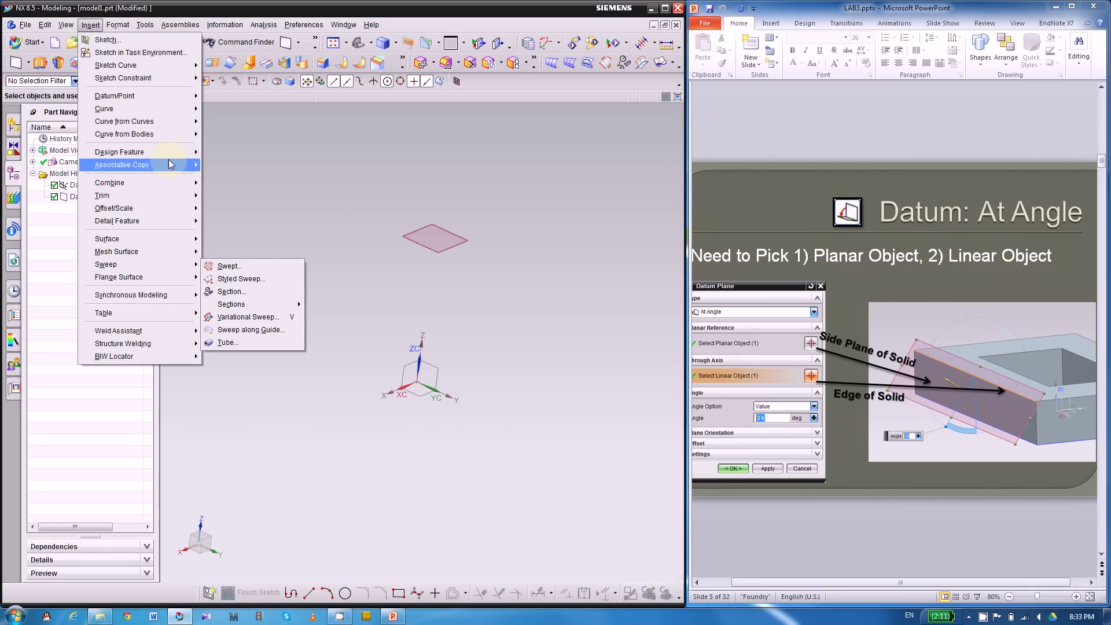
mouse_move(162, 153)
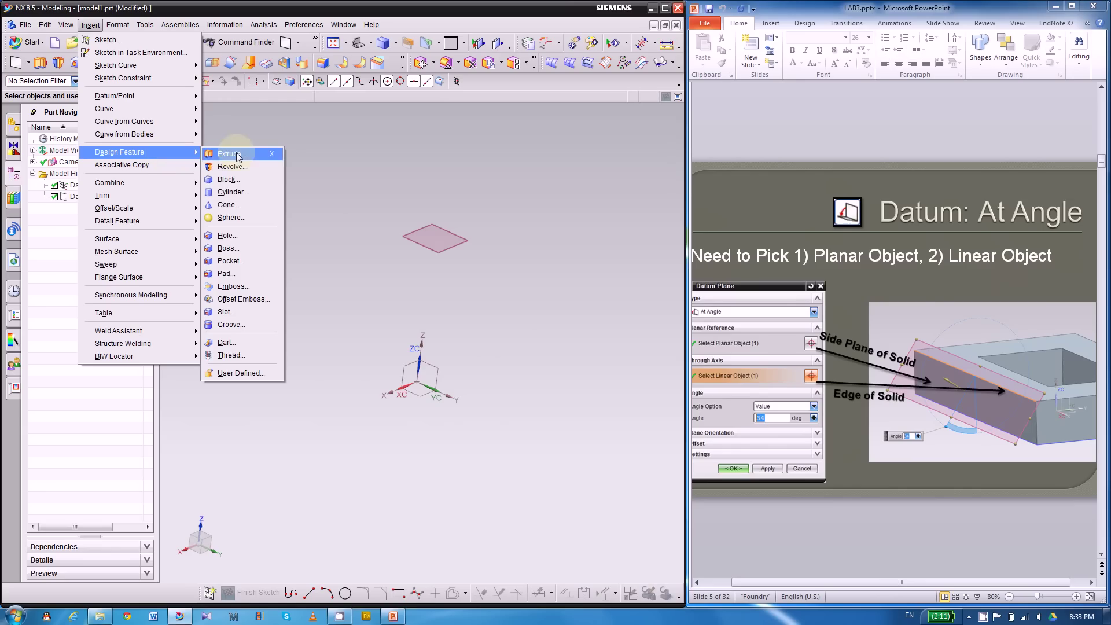
click(228, 180)
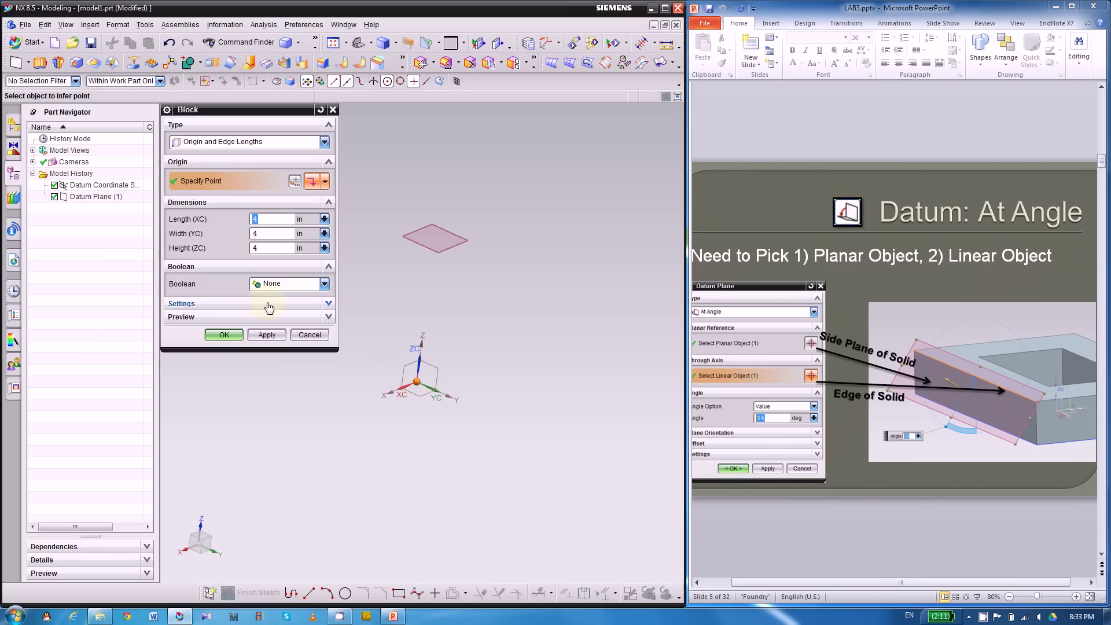
key(Tab)
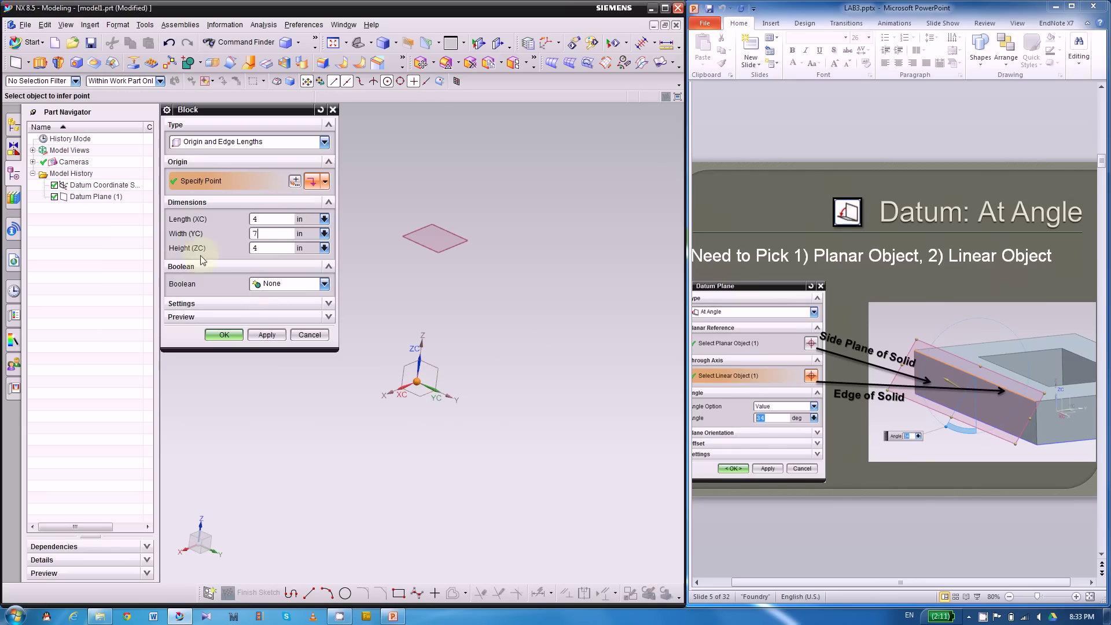
text(7)
key(Tab)
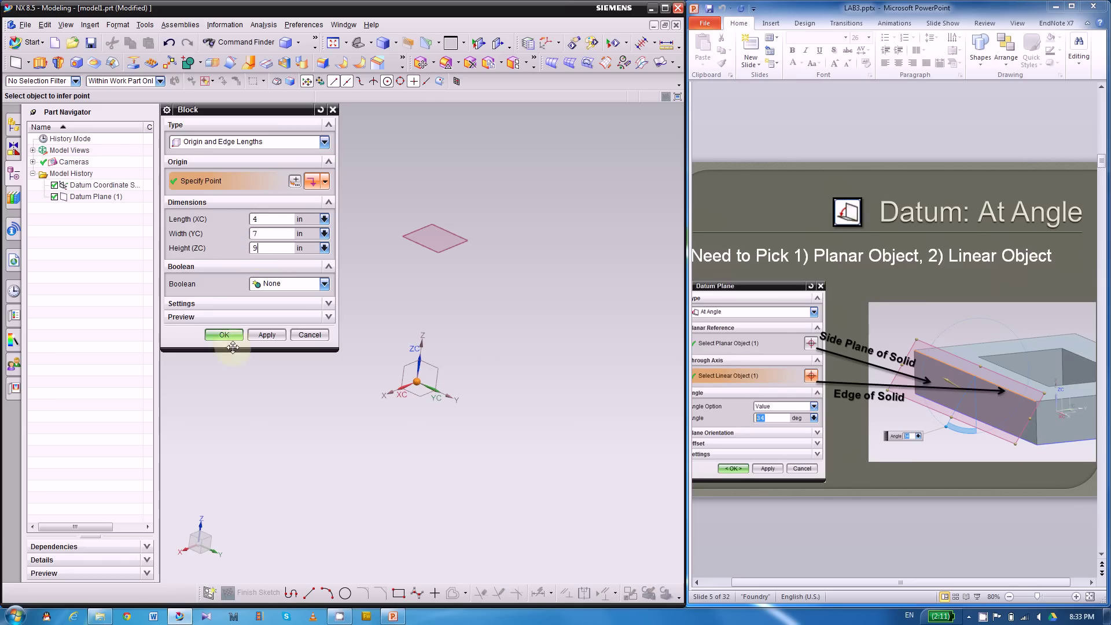
click(224, 335)
scroll(399, 480, down, 5)
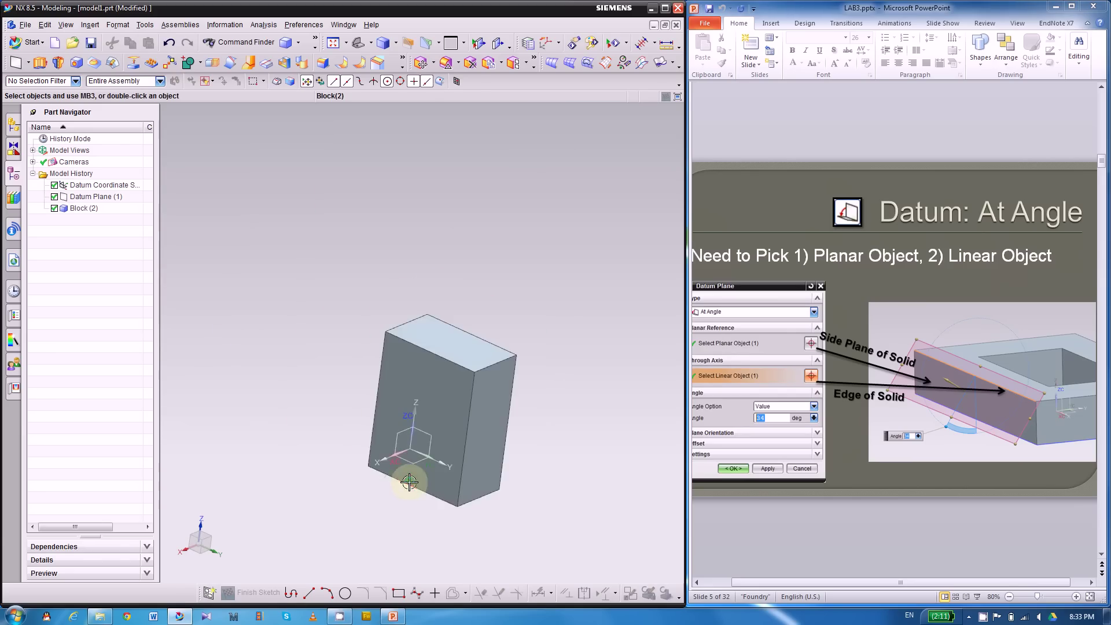
middle_drag(414, 442, 281, 417)
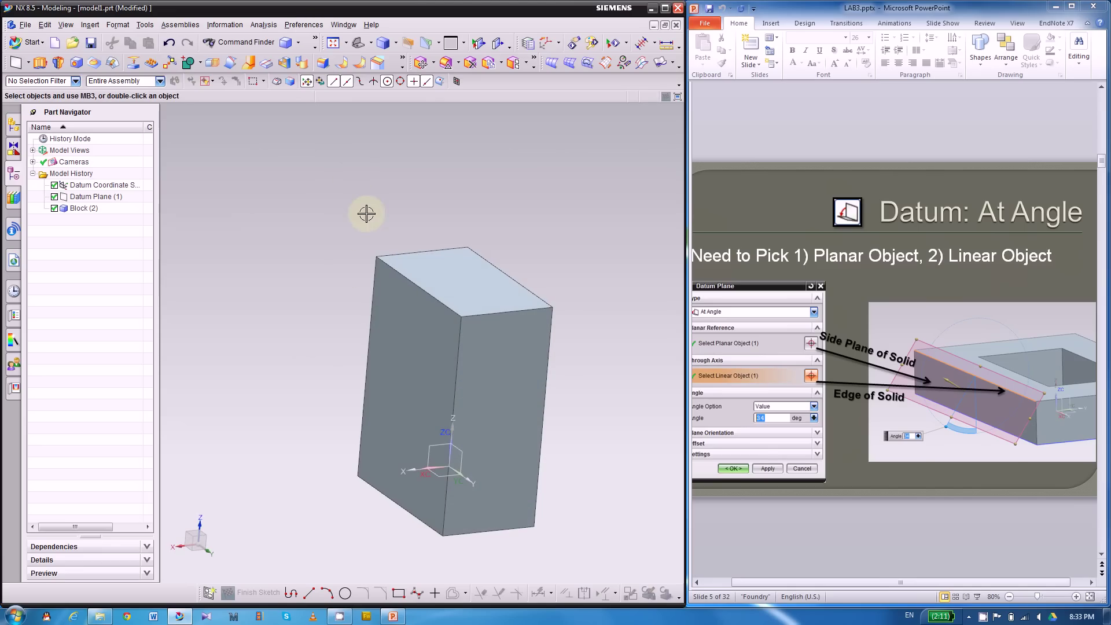
scroll(347, 312, up, 3)
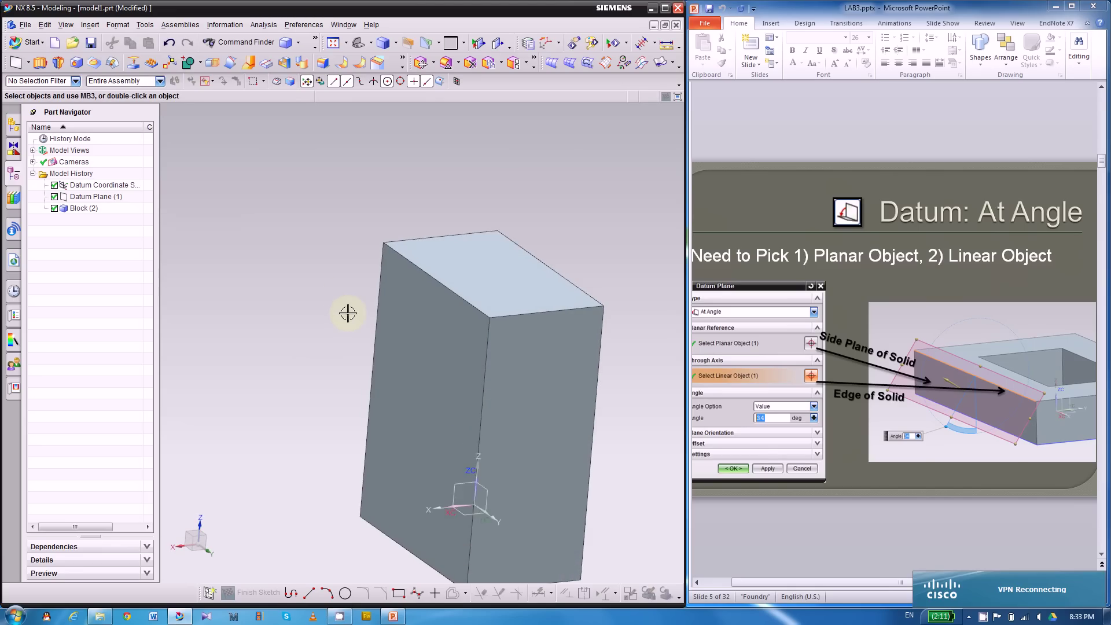
scroll(348, 313, down, 1)
click(398, 285)
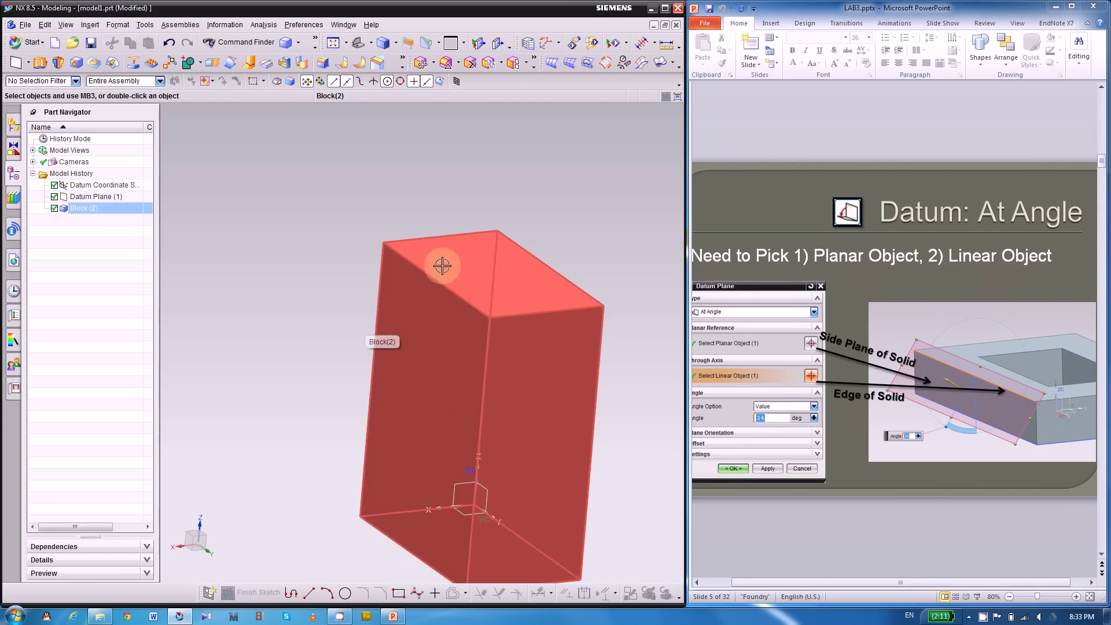
key(Escape)
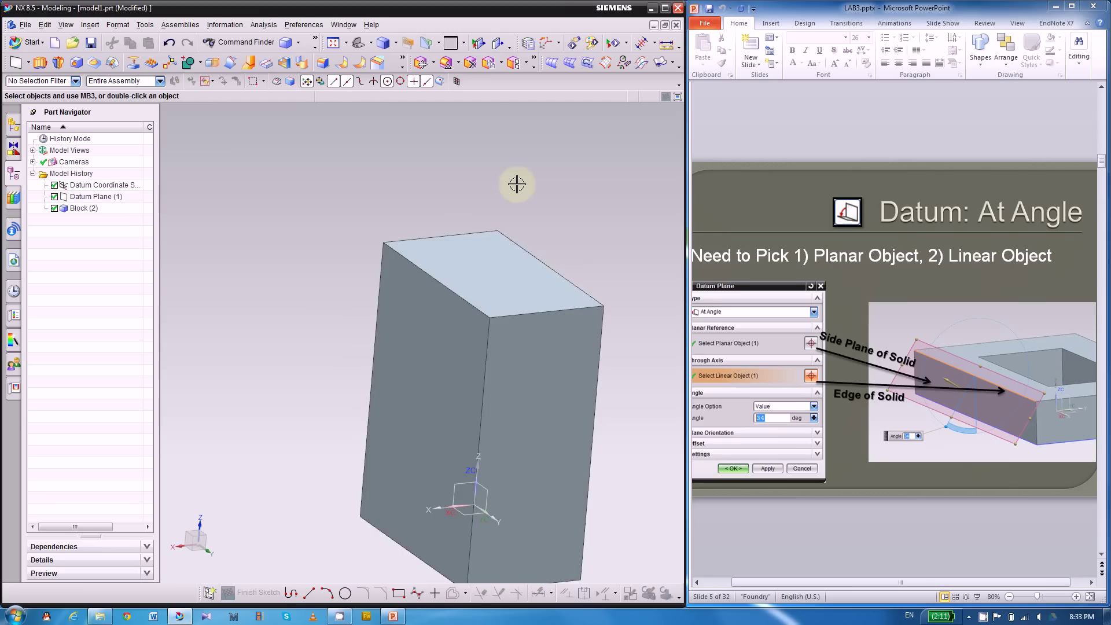
click(442, 292)
key(Escape)
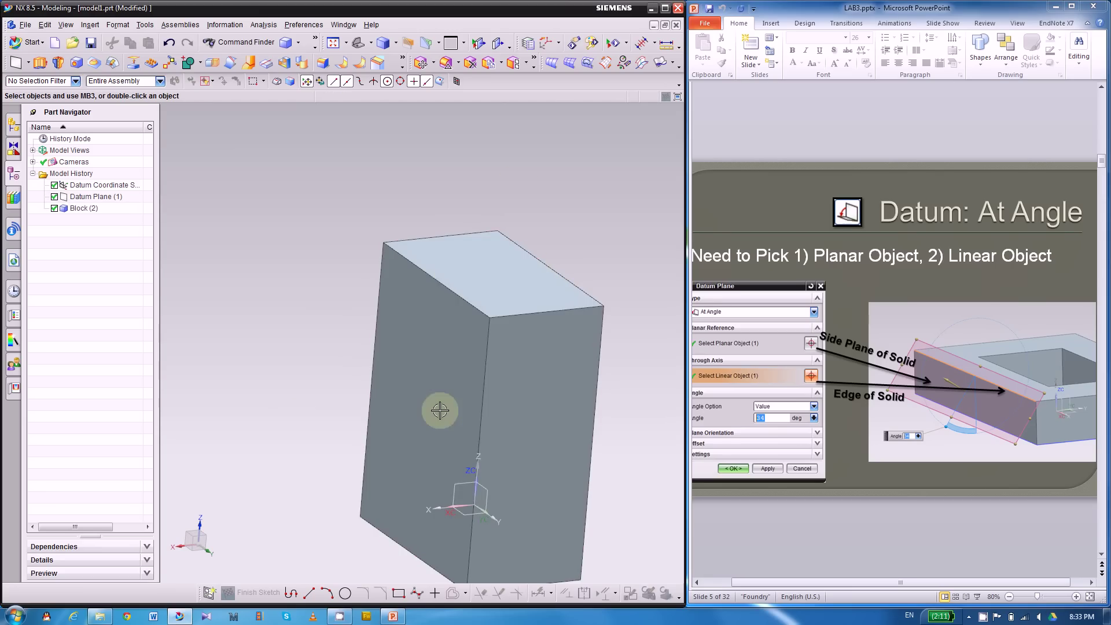
click(388, 452)
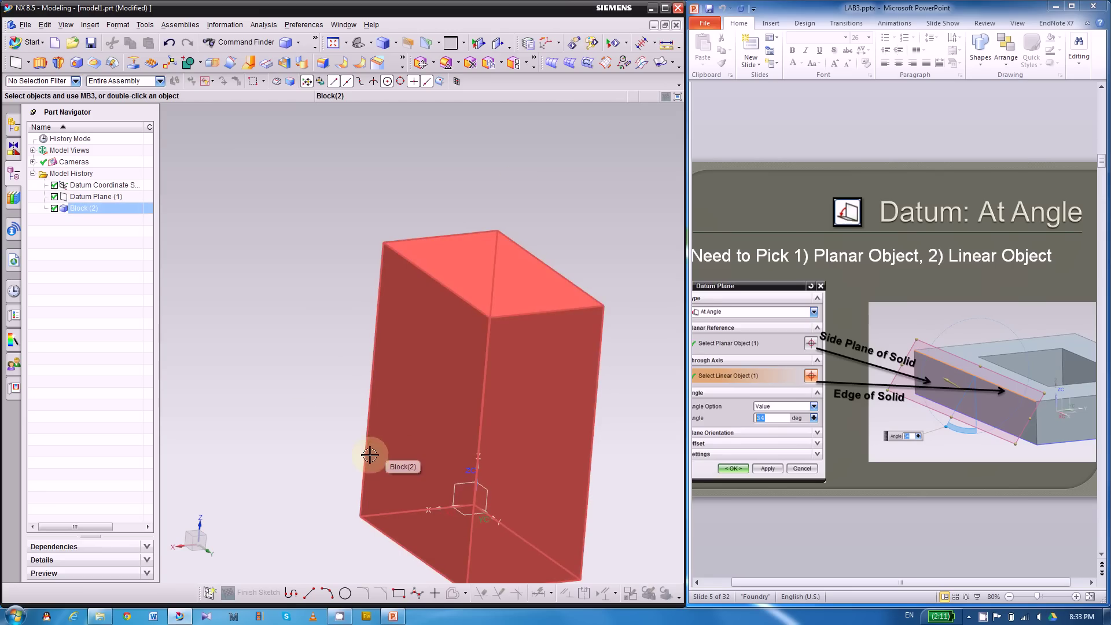
key(Escape)
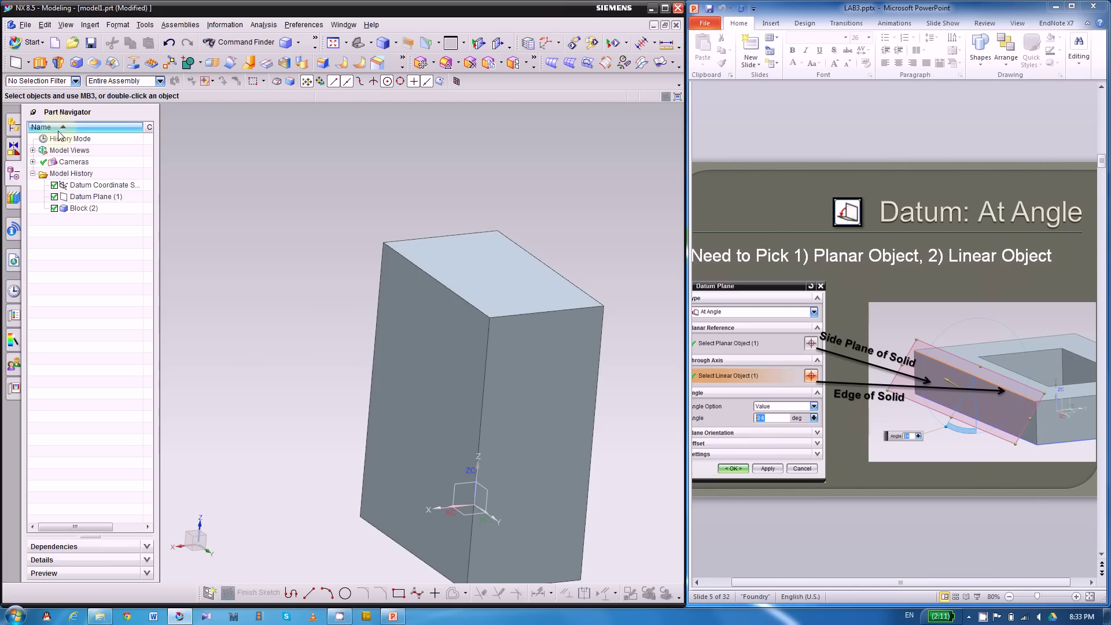
Step: Start an At Angle datum plane with the block's large side face as planar reference and that face's upper edge as axis
click(20, 63)
click(202, 142)
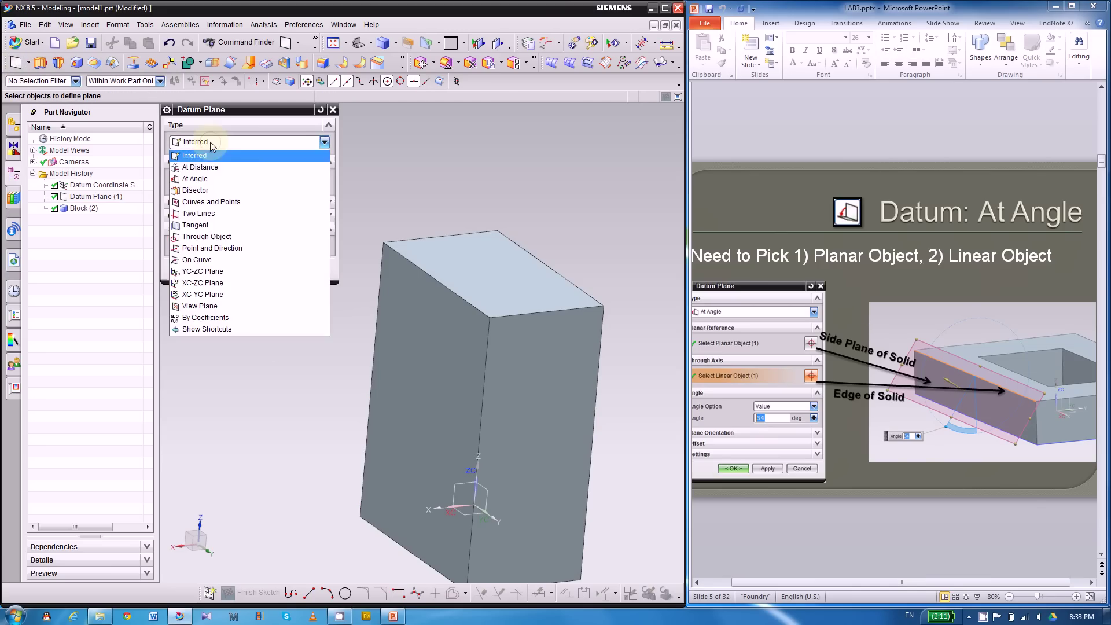
click(209, 180)
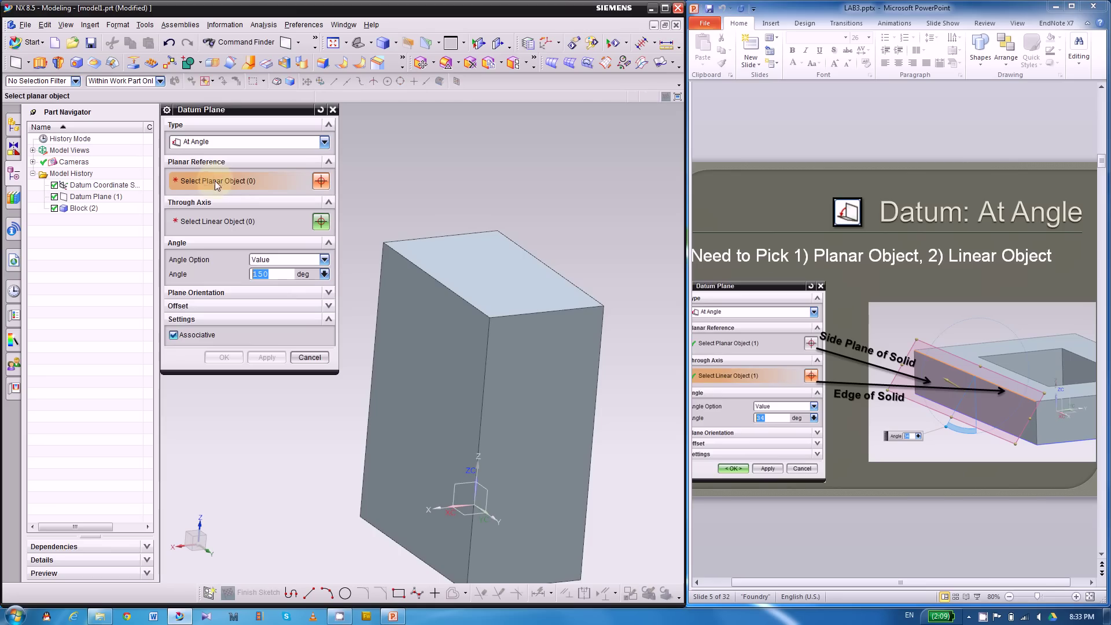
scroll(652, 295, down, 2)
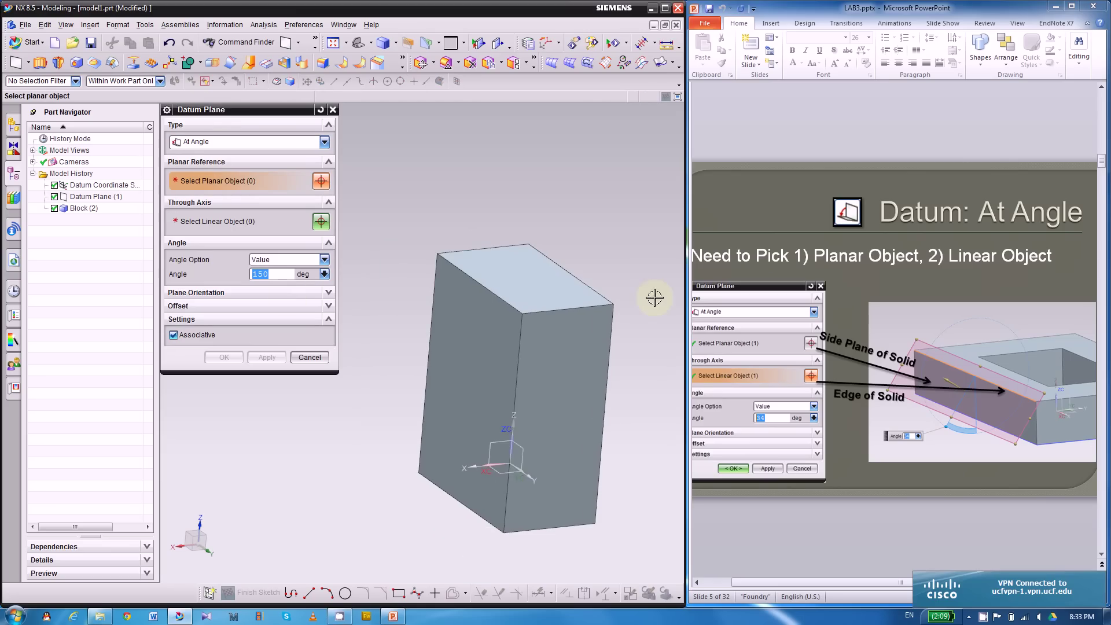
scroll(376, 400, up, 1)
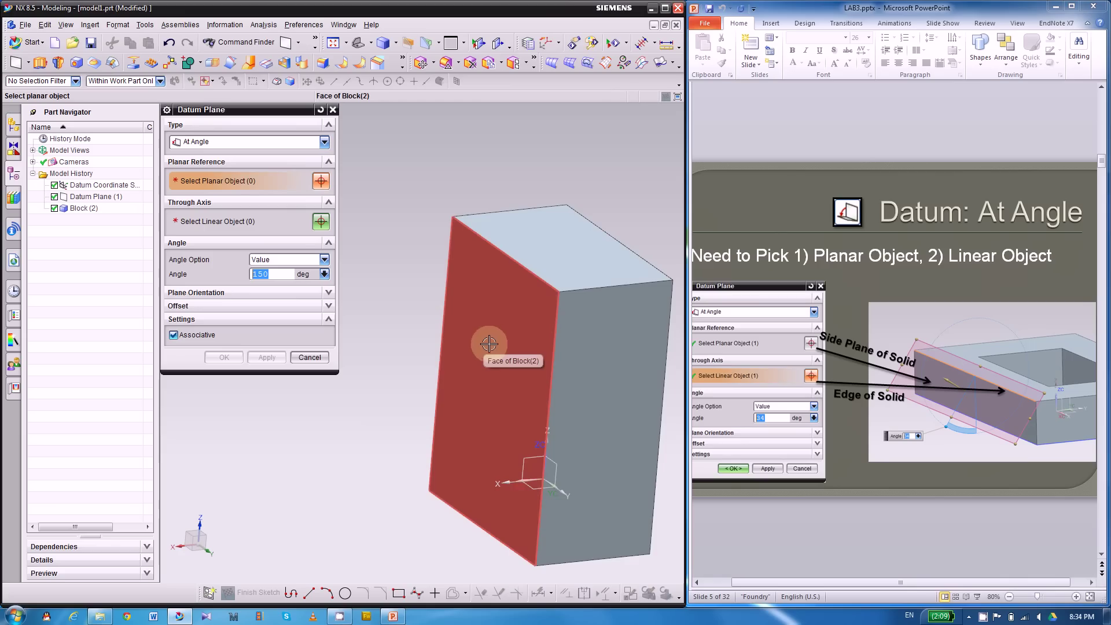
click(490, 397)
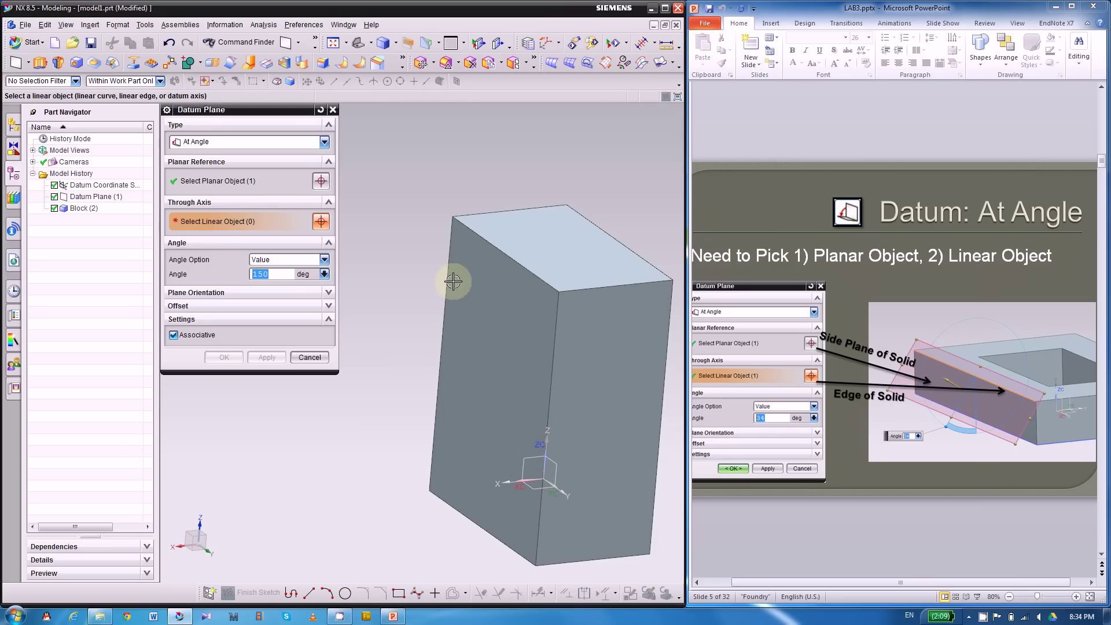
click(517, 264)
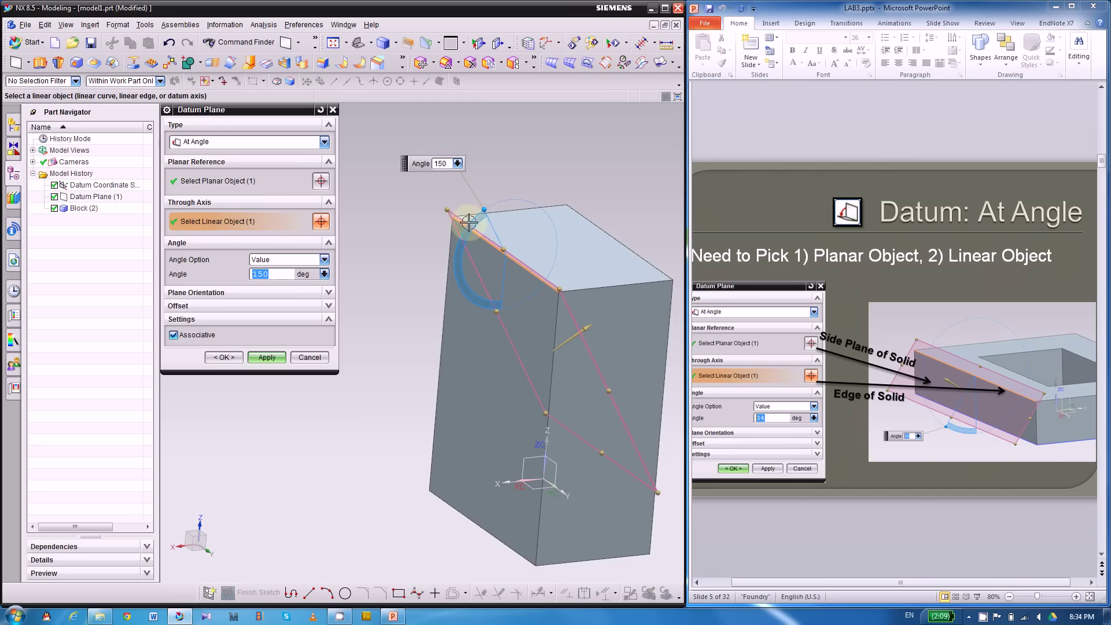
Step: Rotate the plane preview about the block's upper edge, trying angles of about 36, 53 and 37 degrees
drag(461, 307, 449, 291)
middle_drag(387, 370, 367, 348)
drag(458, 184, 422, 320)
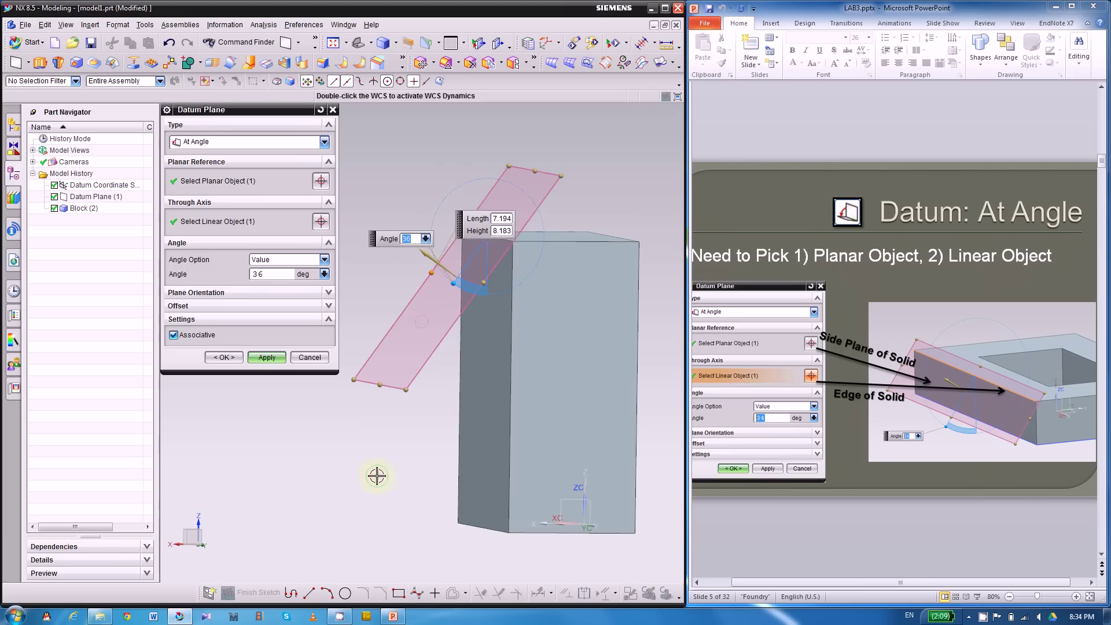
middle_drag(377, 471, 390, 488)
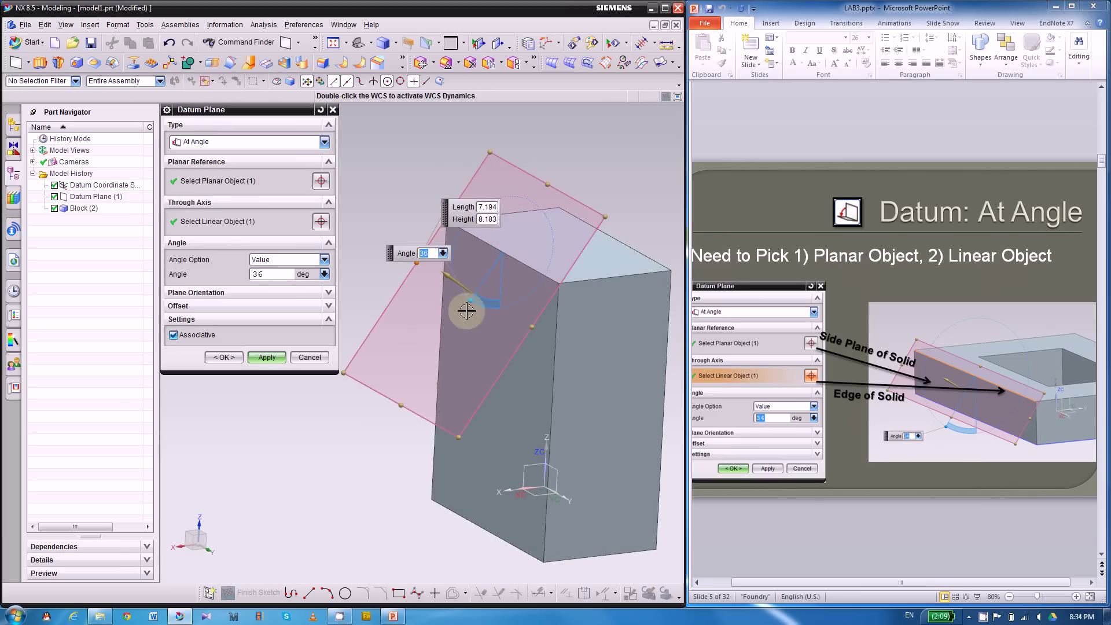
mouse_move(473, 302)
mouse_down()
mouse_move(454, 281)
mouse_move(451, 315)
mouse_move(458, 296)
mouse_up()
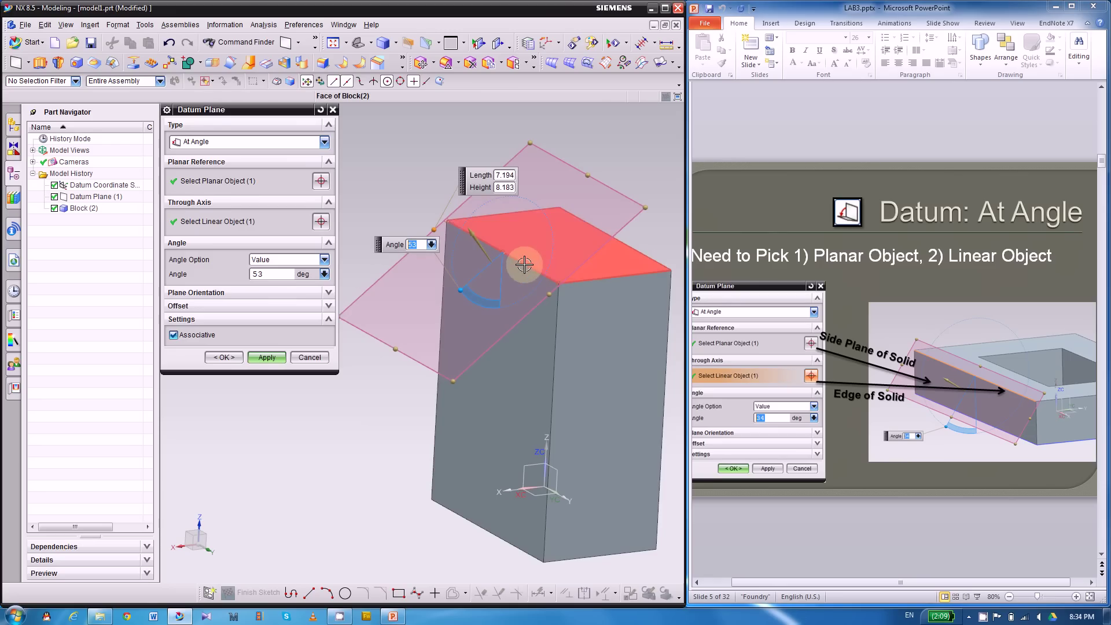
drag(457, 289, 464, 290)
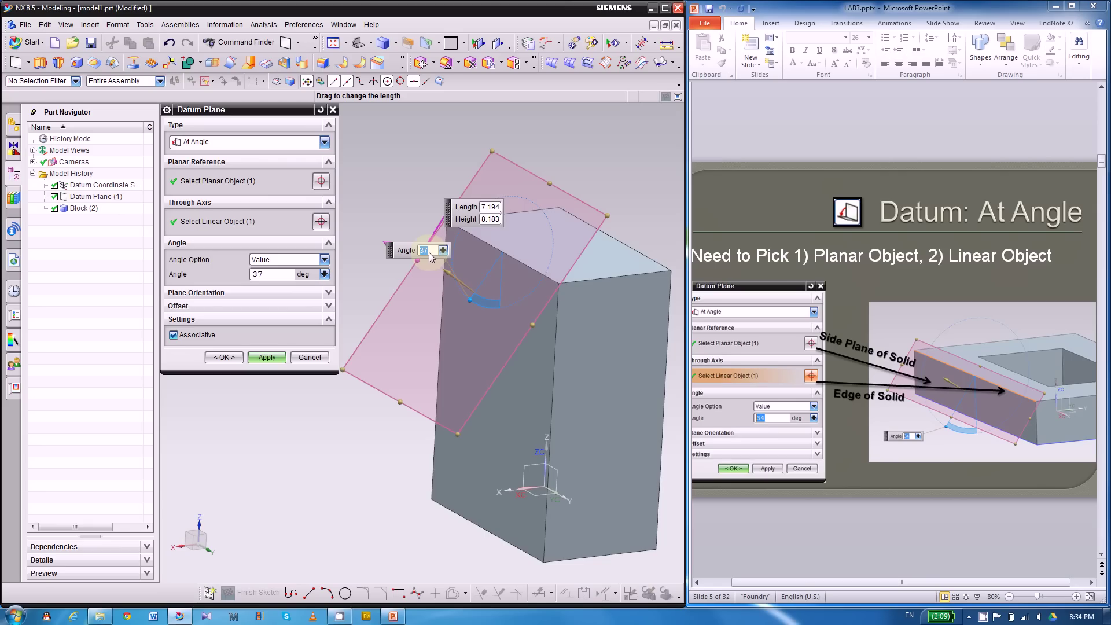
Step: Set the plane's angle to 30 degrees and create the datum plane
key(Return)
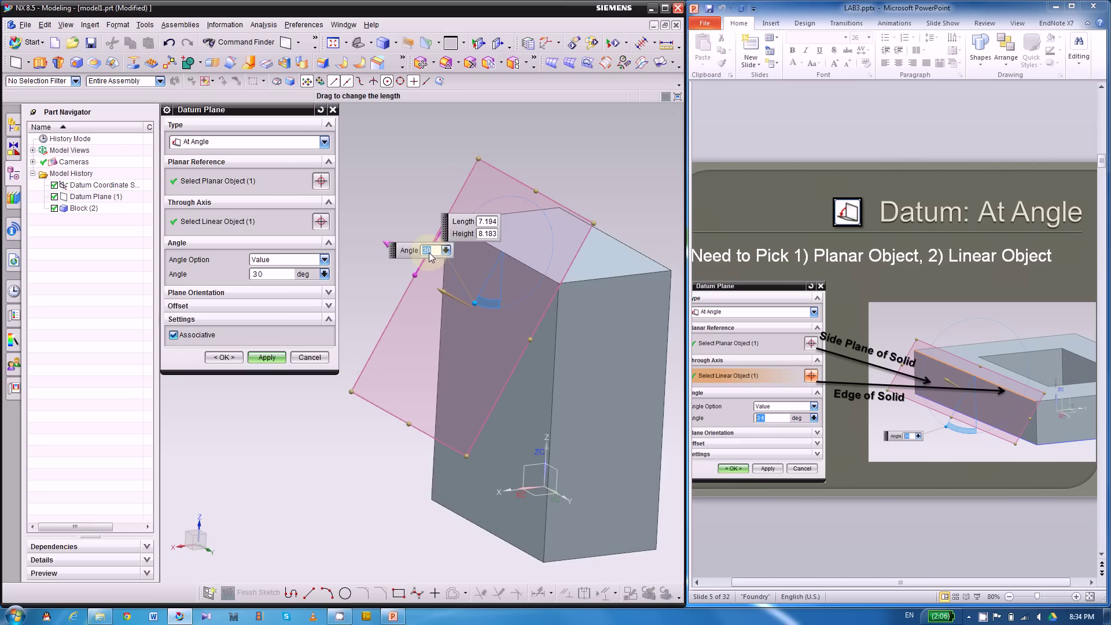
click(229, 357)
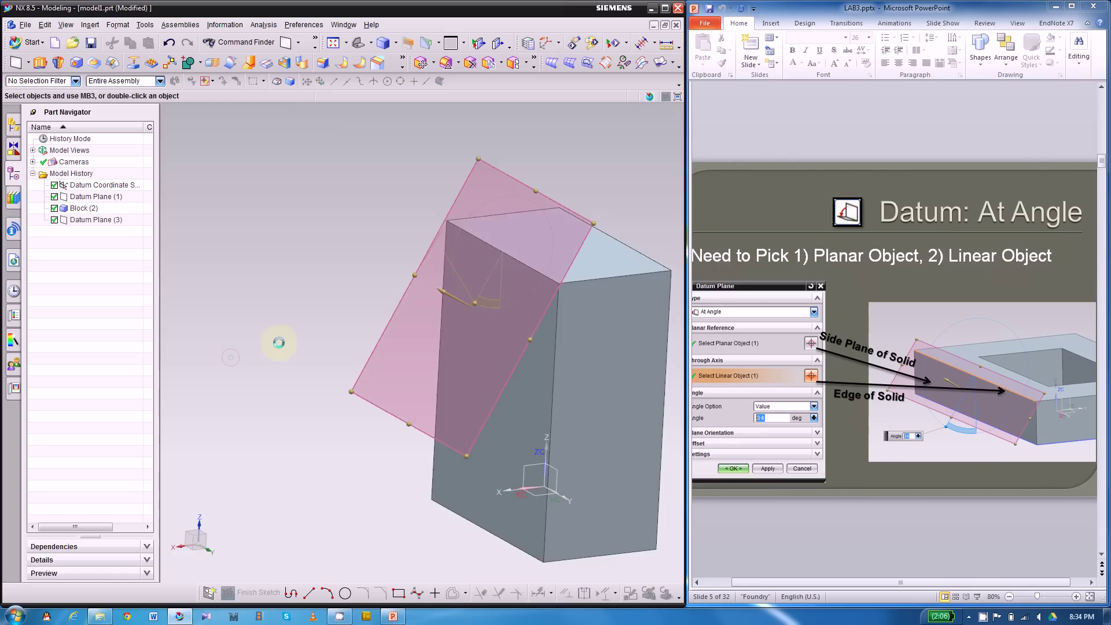
mouse_move(277, 329)
middle_down()
mouse_move(255, 290)
mouse_move(245, 322)
mouse_move(284, 320)
middle_up()
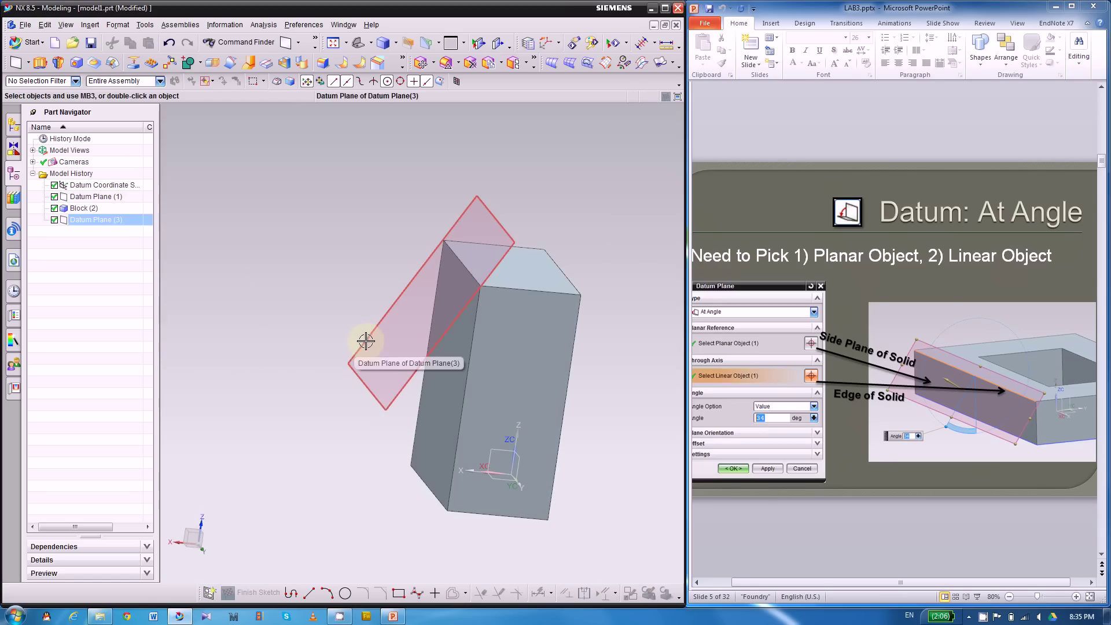
Step: Switch to PowerPoint and advance through the Datum: At Distance slide to the Datum: On Curve slide
click(813, 130)
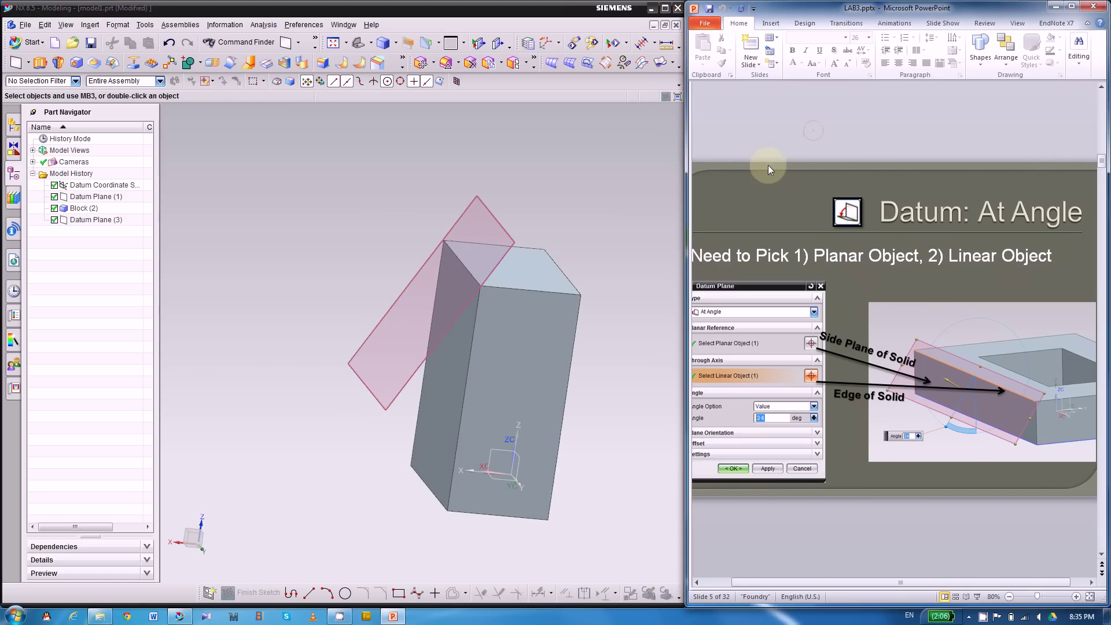
scroll(868, 240, down, 2)
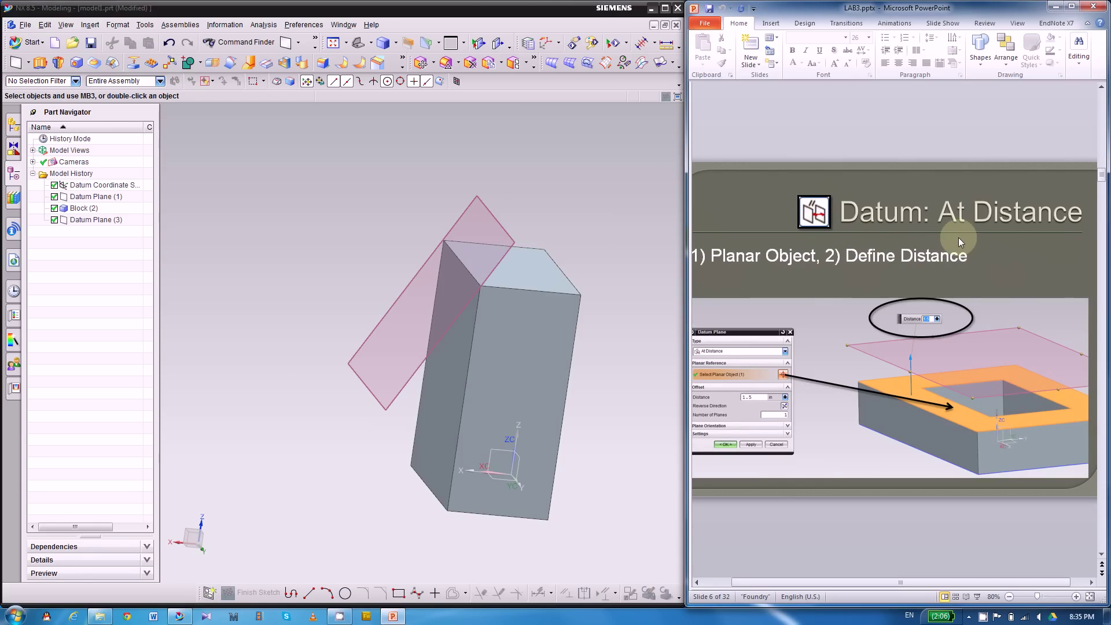
scroll(959, 238, down, 2)
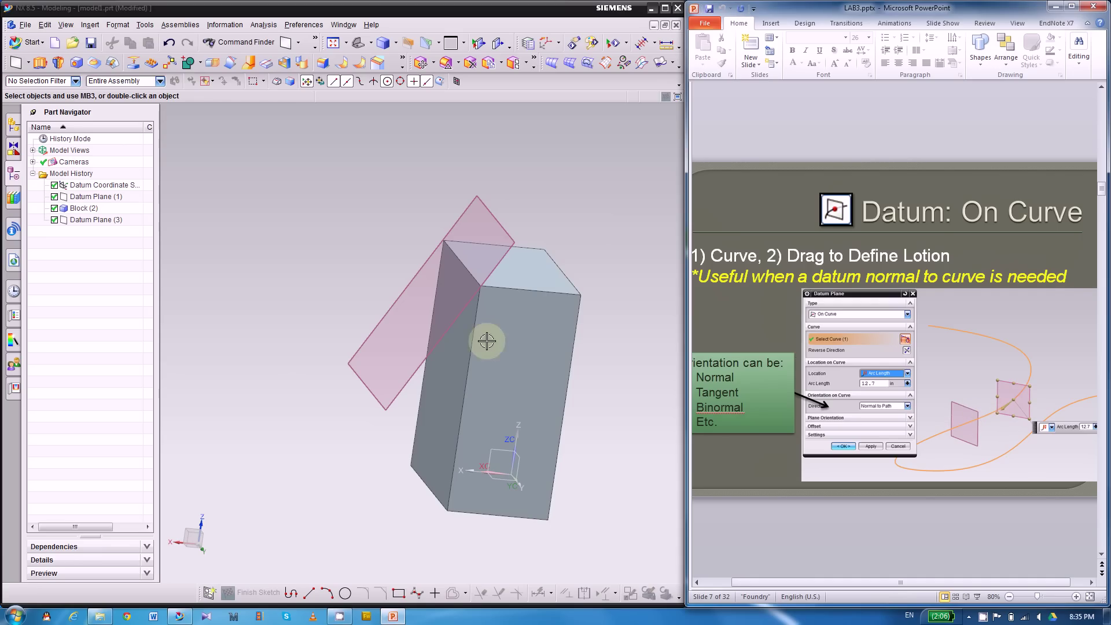
Step: Create a sketch on the angled datum plane at the block's upper edge
middle_drag(319, 372, 272, 387)
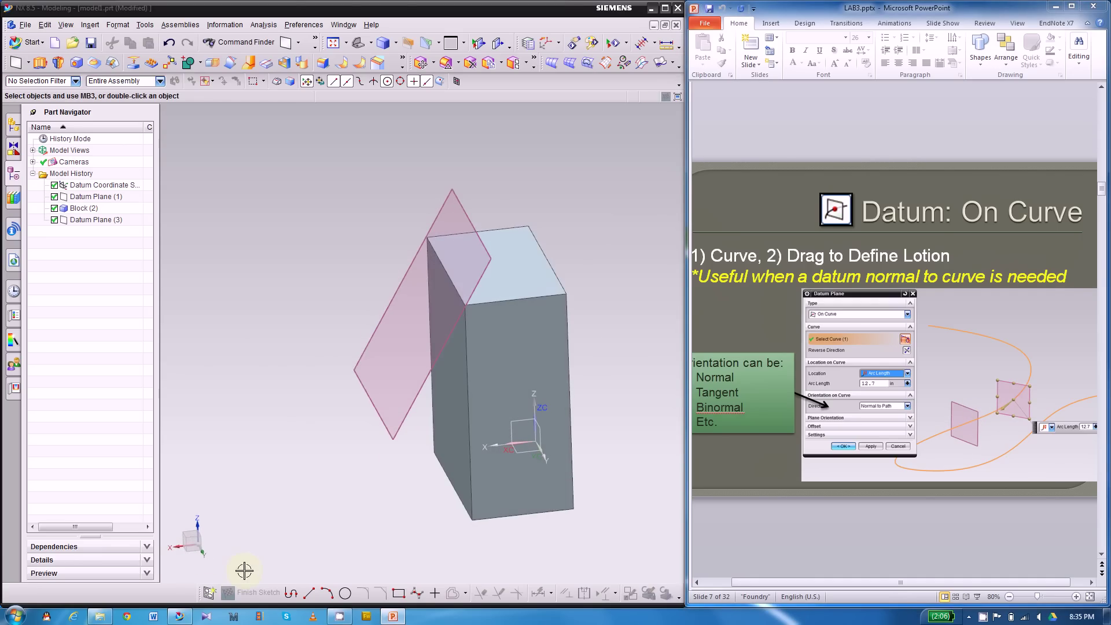
click(209, 593)
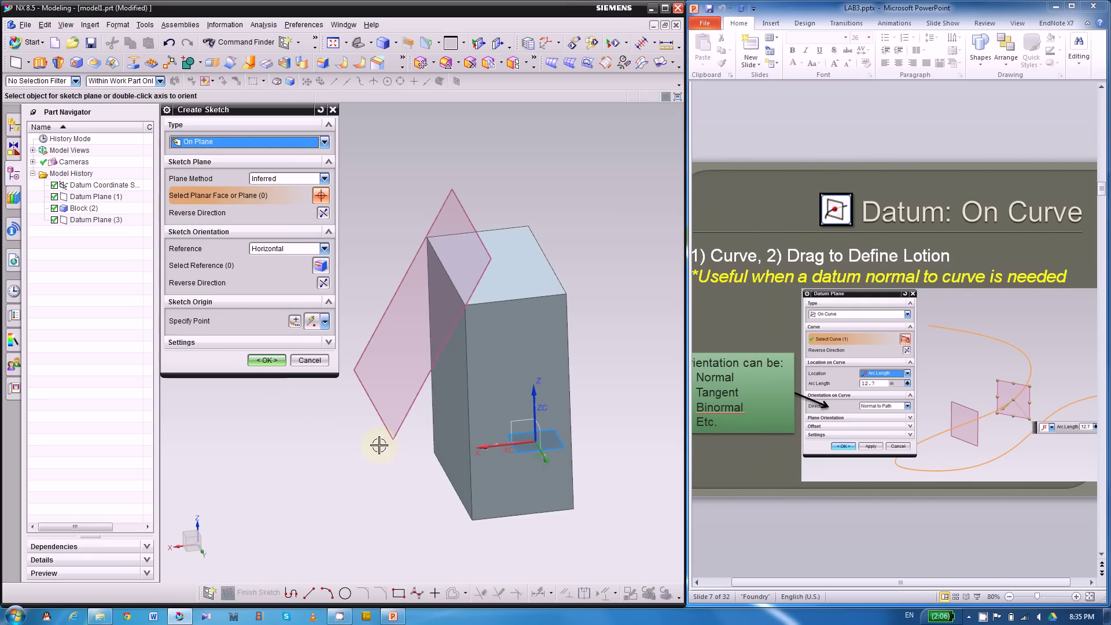
click(383, 425)
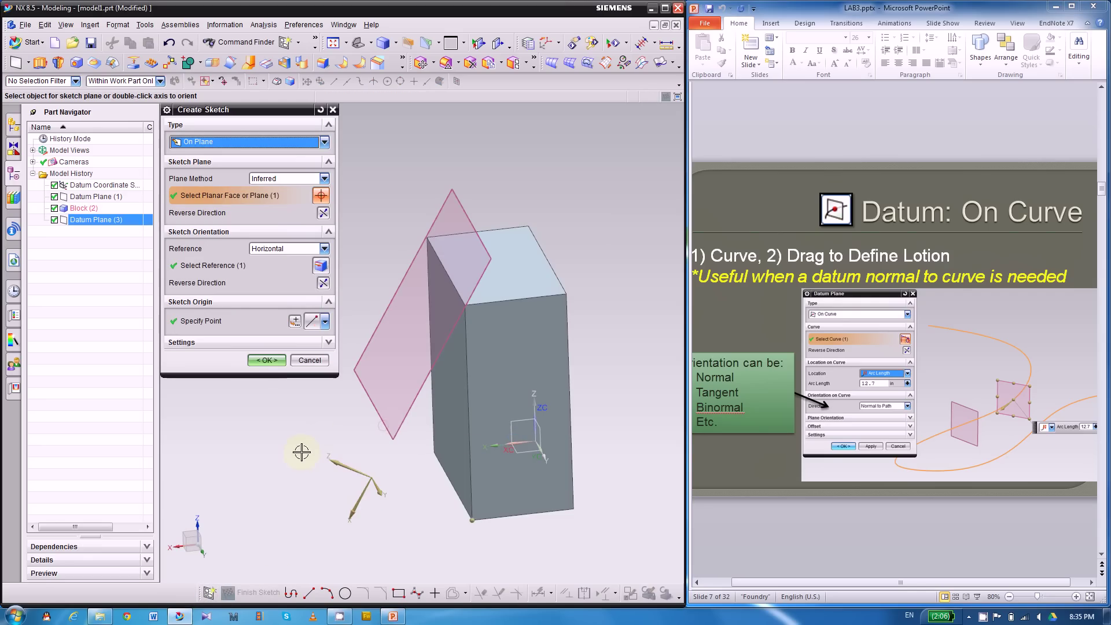
click(266, 360)
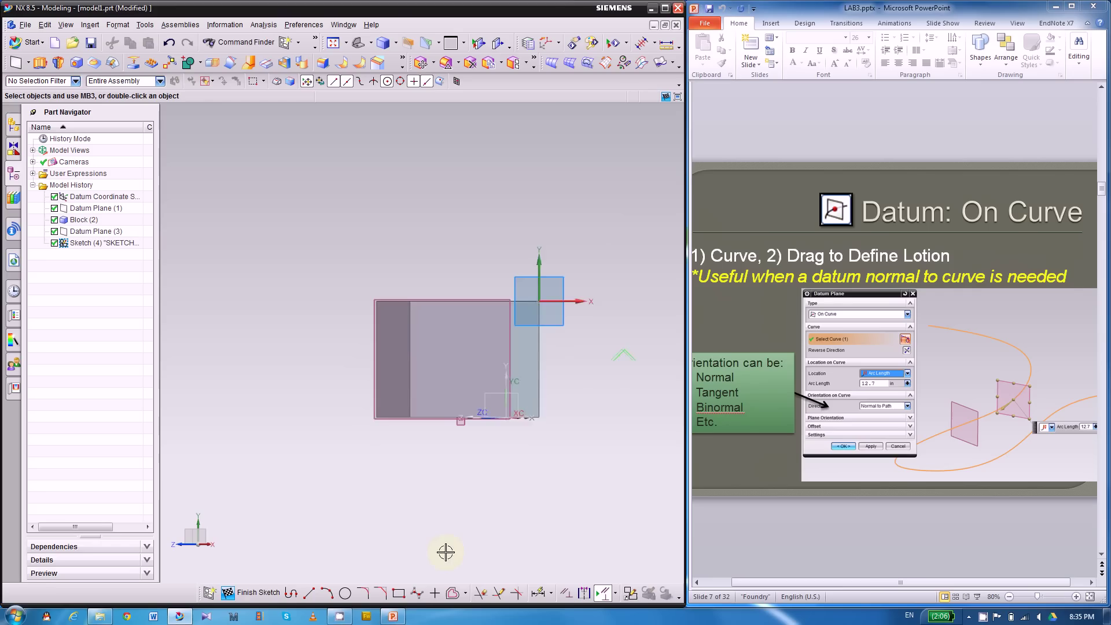
Step: Draw a degree 3 Studio Spline through five points, curving from the block out past its side, and finish the sketch
click(417, 594)
shift+middle_drag(521, 496, 504, 449)
click(373, 375)
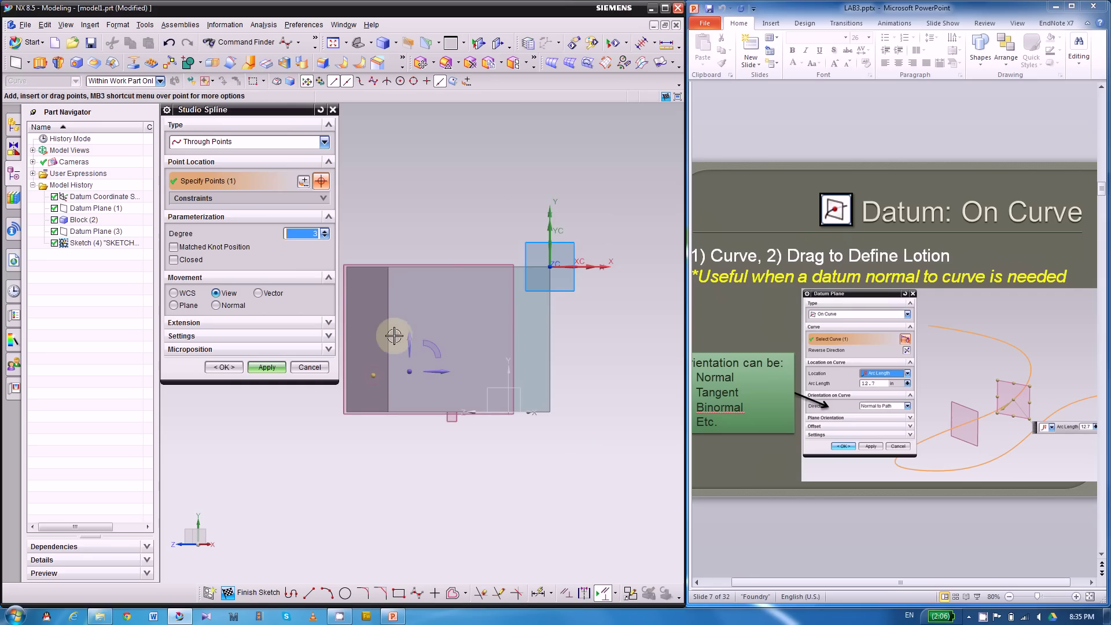
click(459, 281)
click(615, 354)
scroll(449, 377, down, 3)
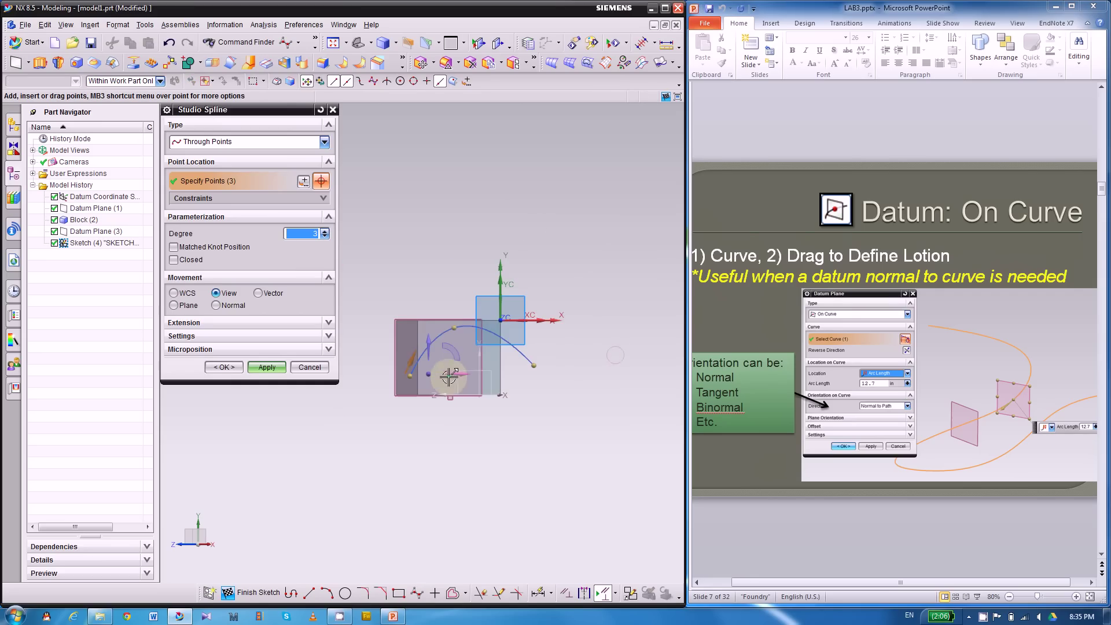
click(634, 352)
click(674, 265)
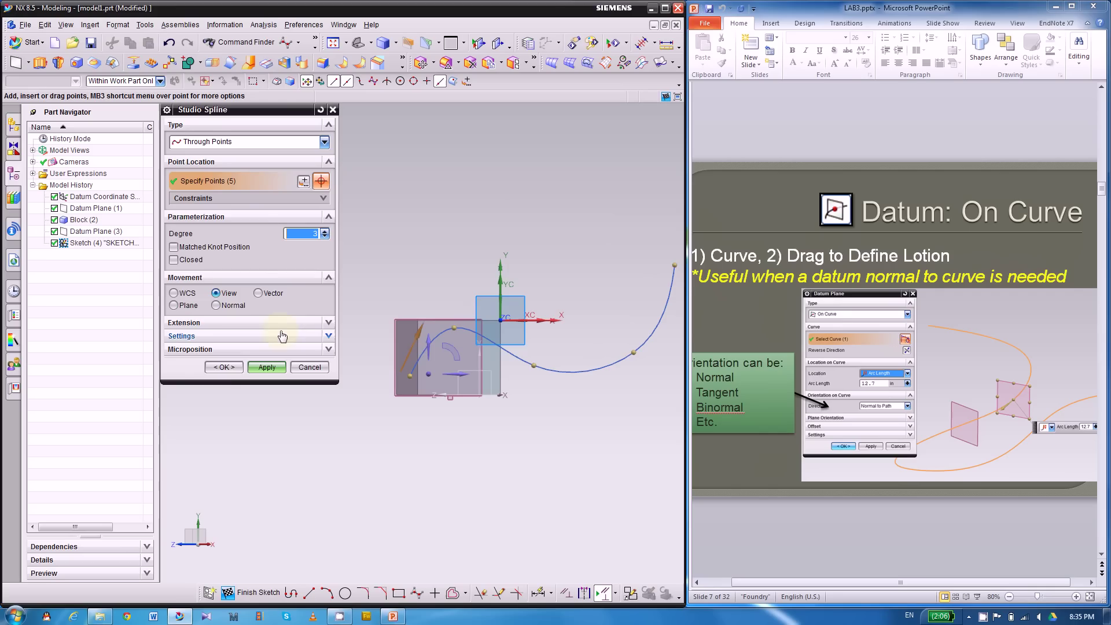
click(223, 367)
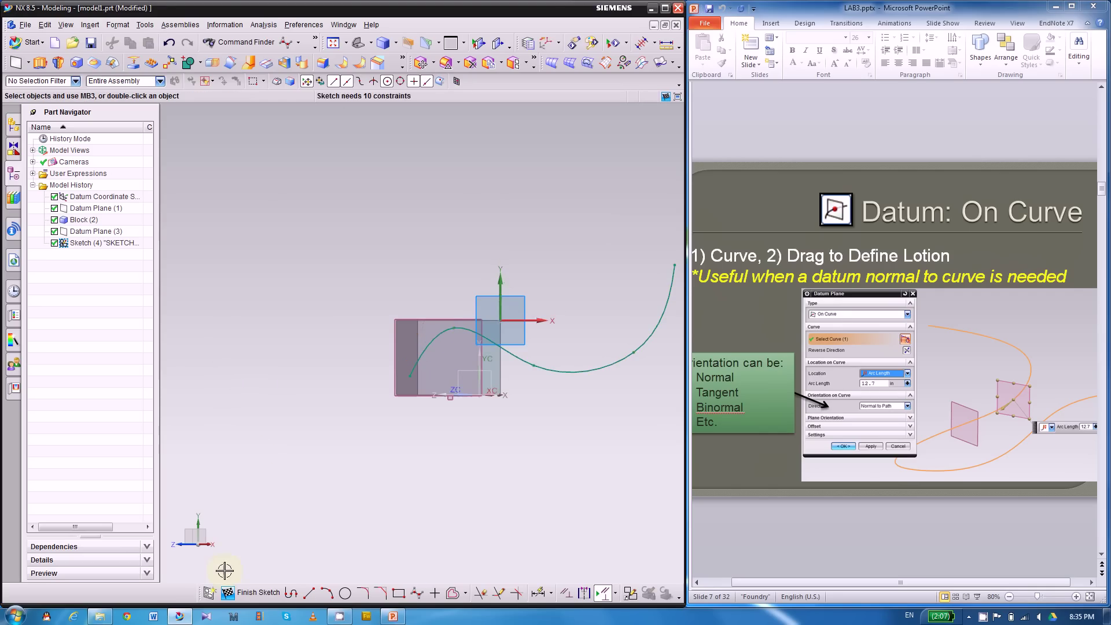
click(227, 591)
Step: Examine the spline in relation to the block and the angled datum plane from several views
middle_drag(353, 469, 255, 533)
scroll(576, 324, down, 2)
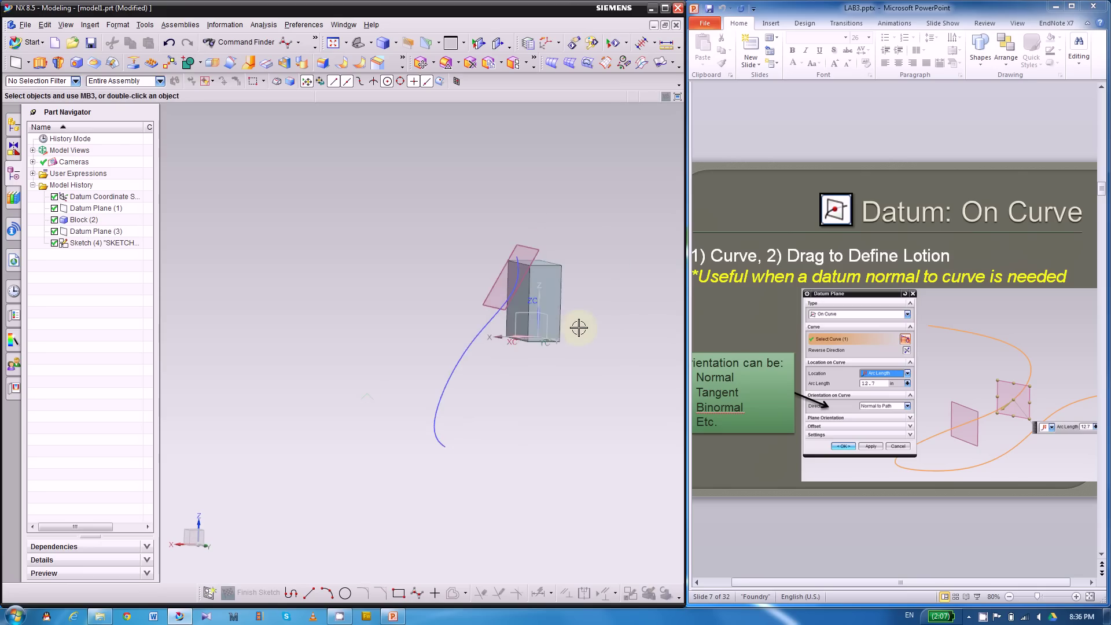
scroll(499, 184, down, 1)
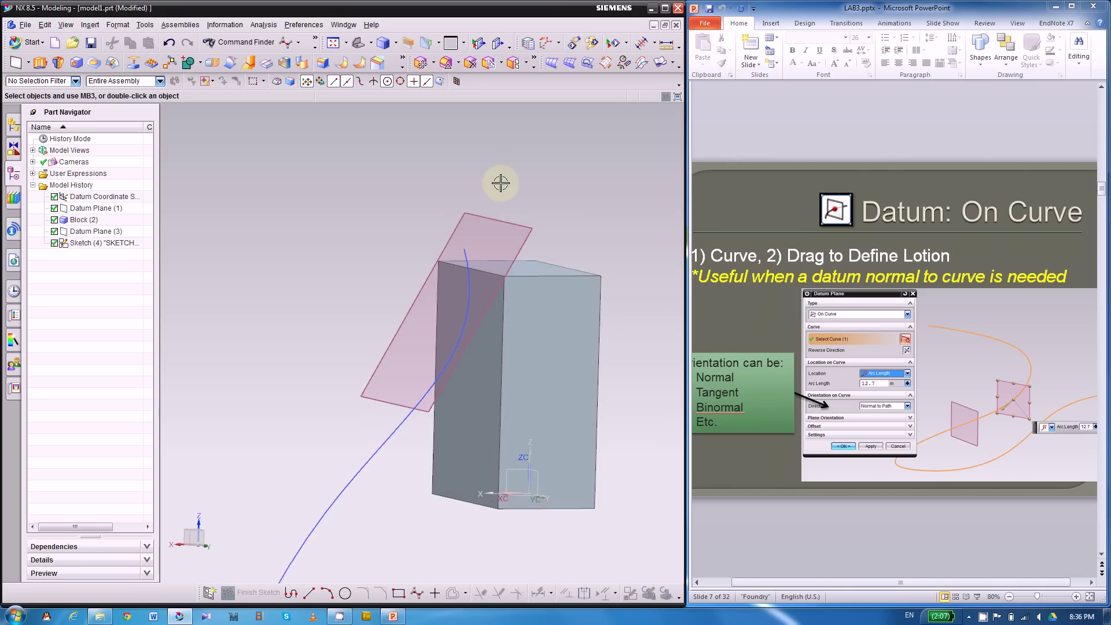
scroll(548, 173, up, 1)
scroll(401, 345, up, 3)
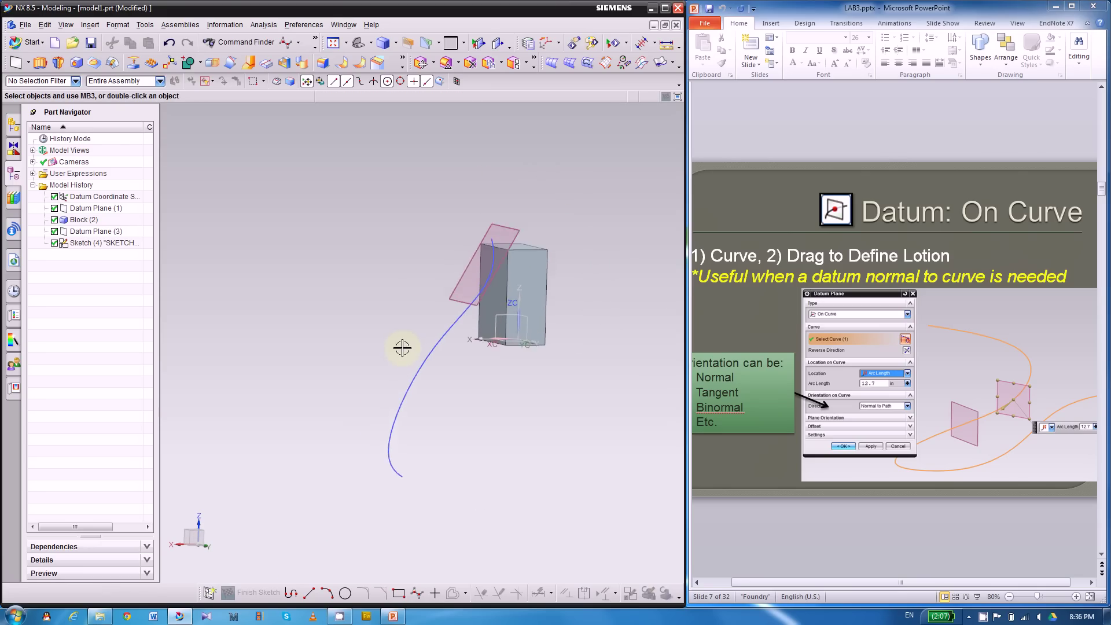
middle_drag(356, 385, 405, 353)
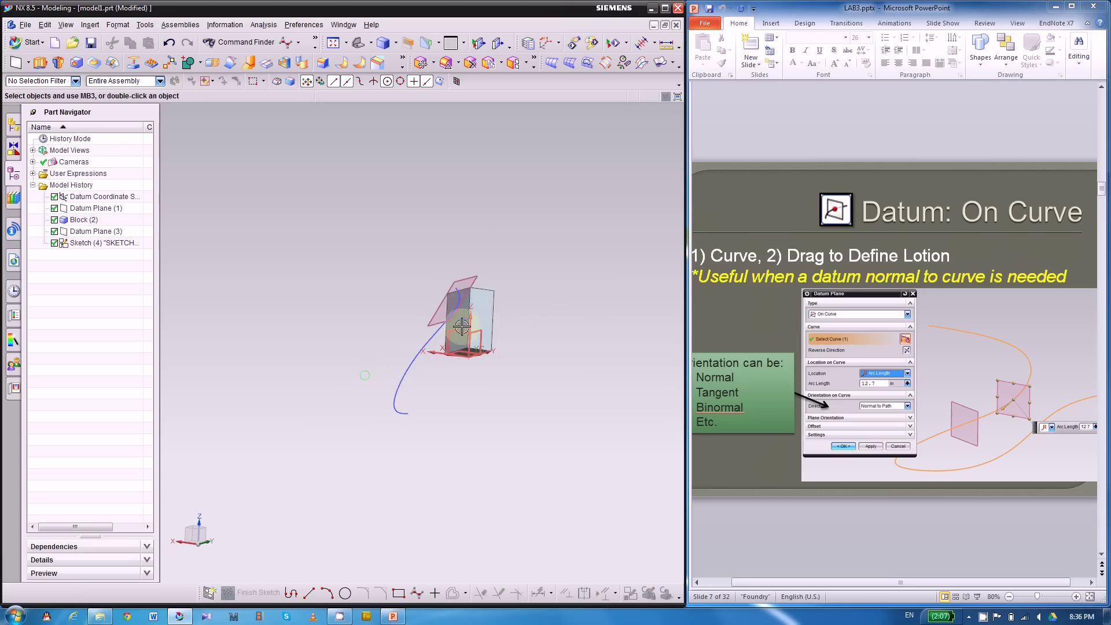
scroll(458, 322, down, 3)
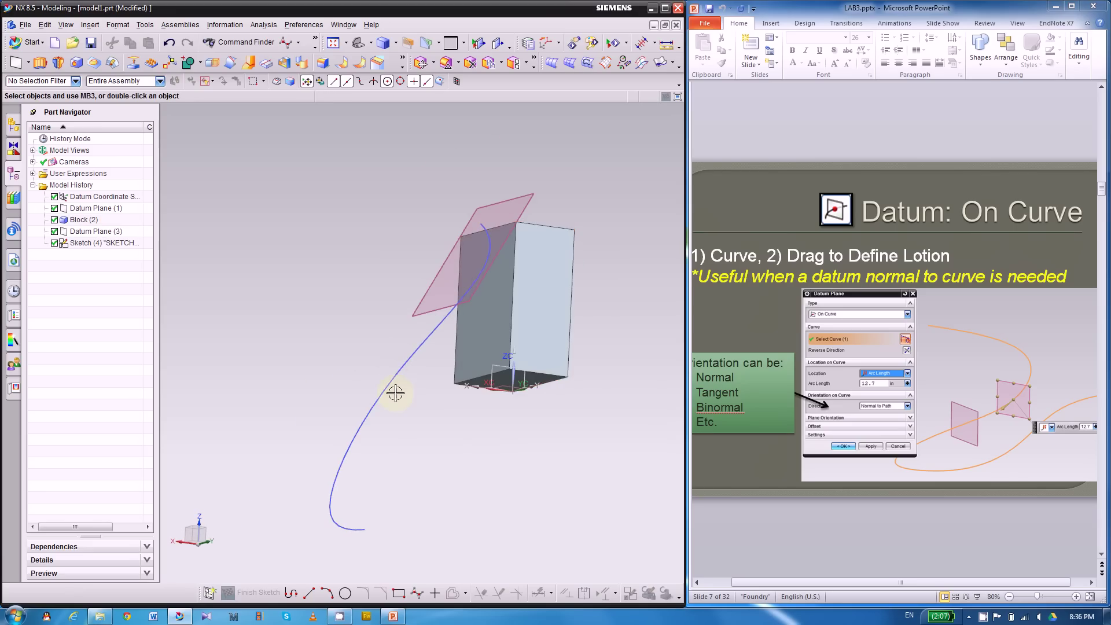
scroll(376, 374, up, 1)
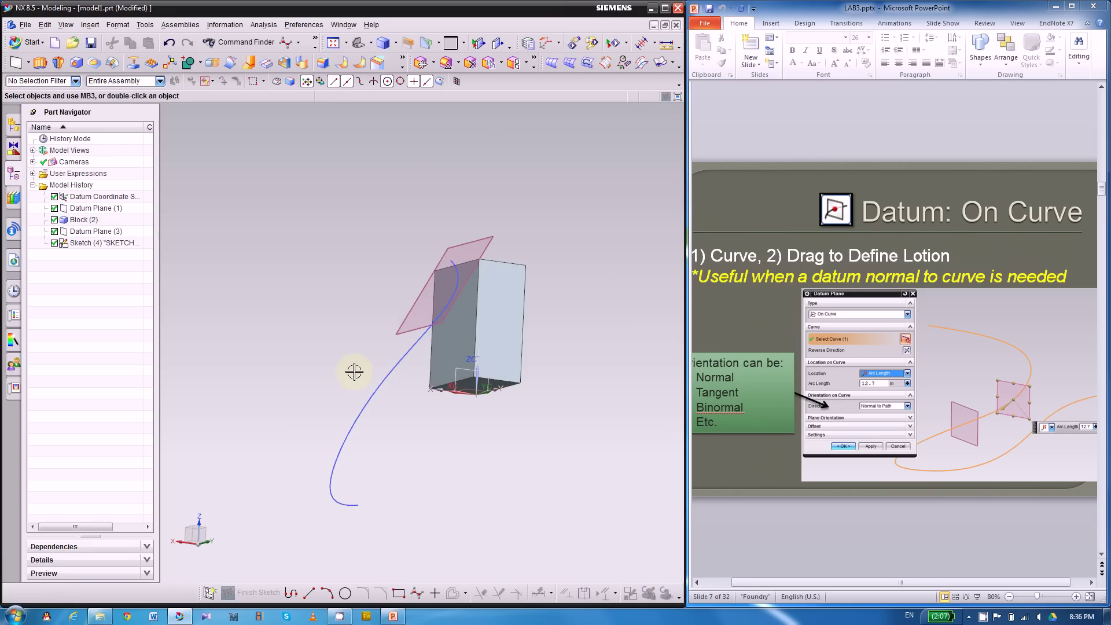
scroll(355, 372, down, 1)
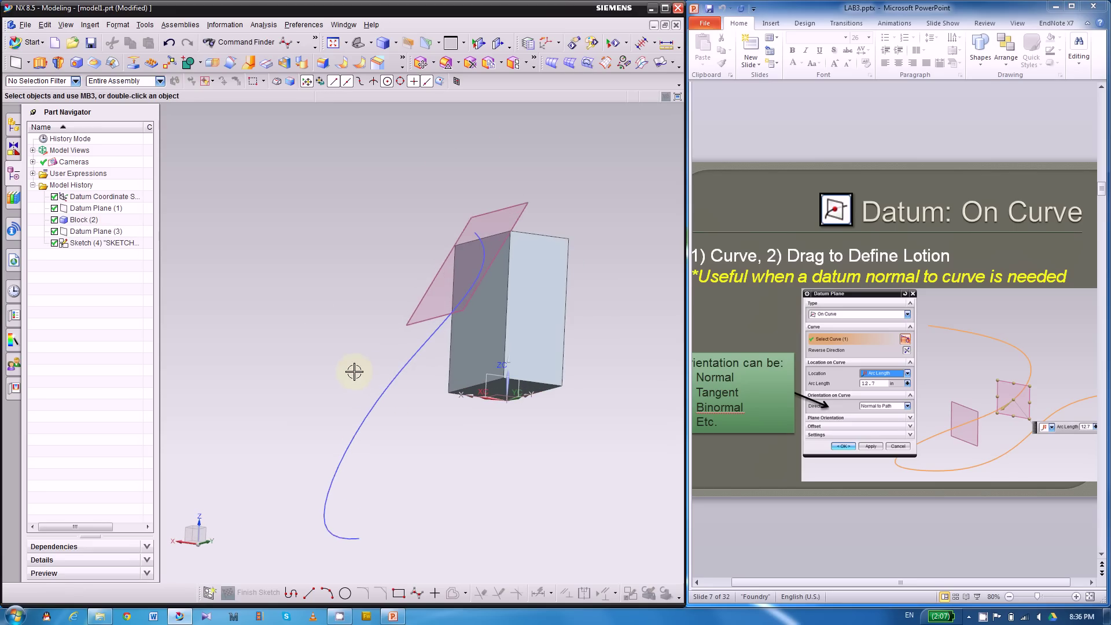
Step: Start an On Curve datum plane on the sketched spline with its location defined by % Arc Length
click(18, 63)
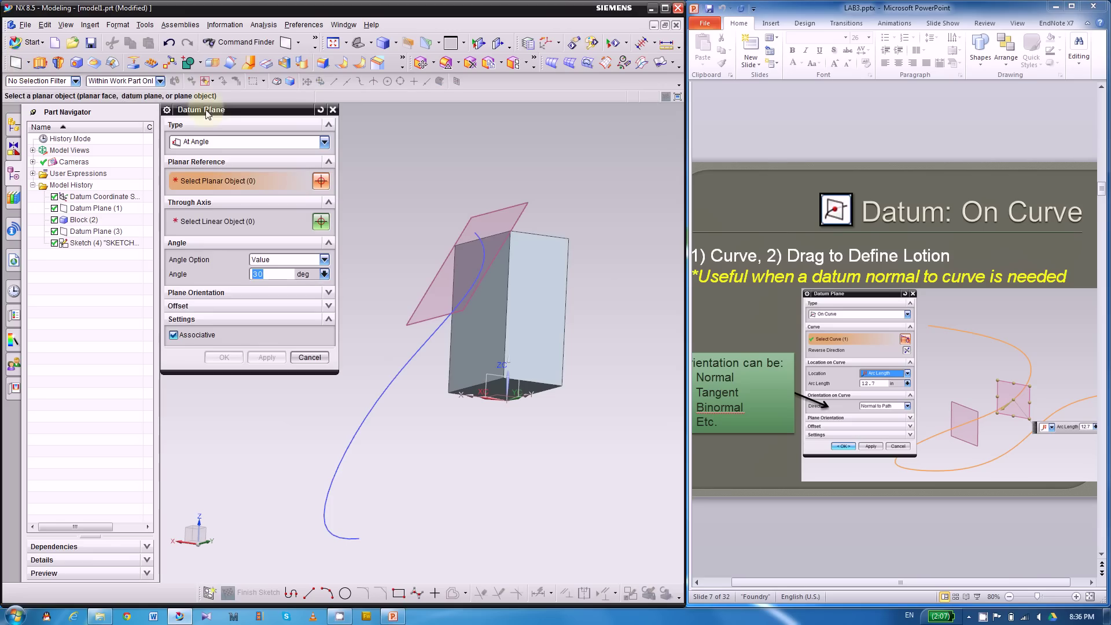
click(202, 145)
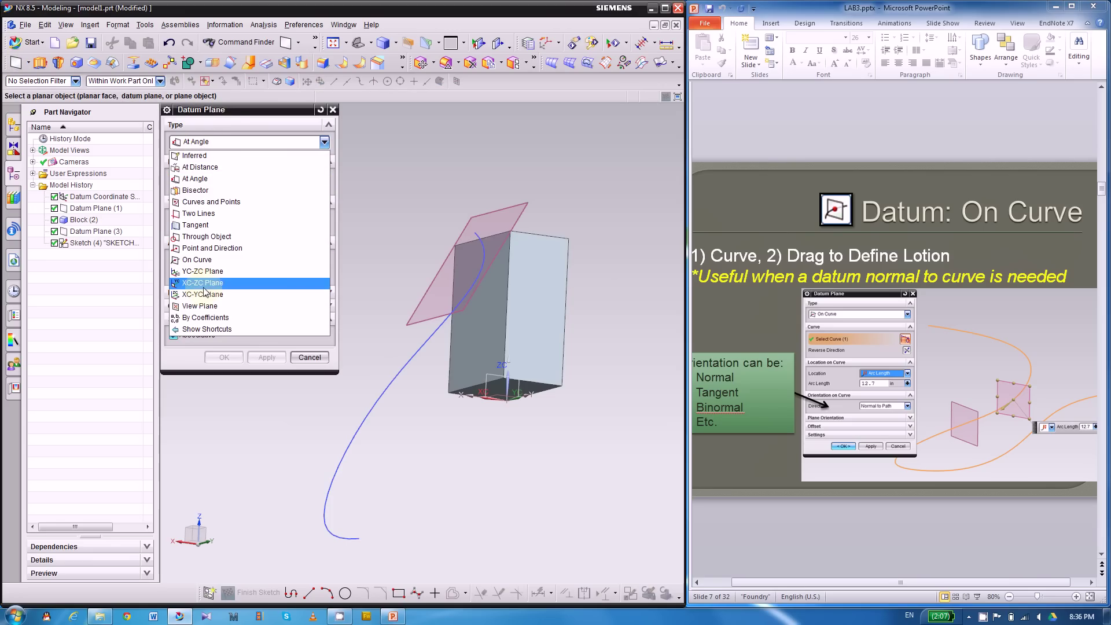
click(214, 260)
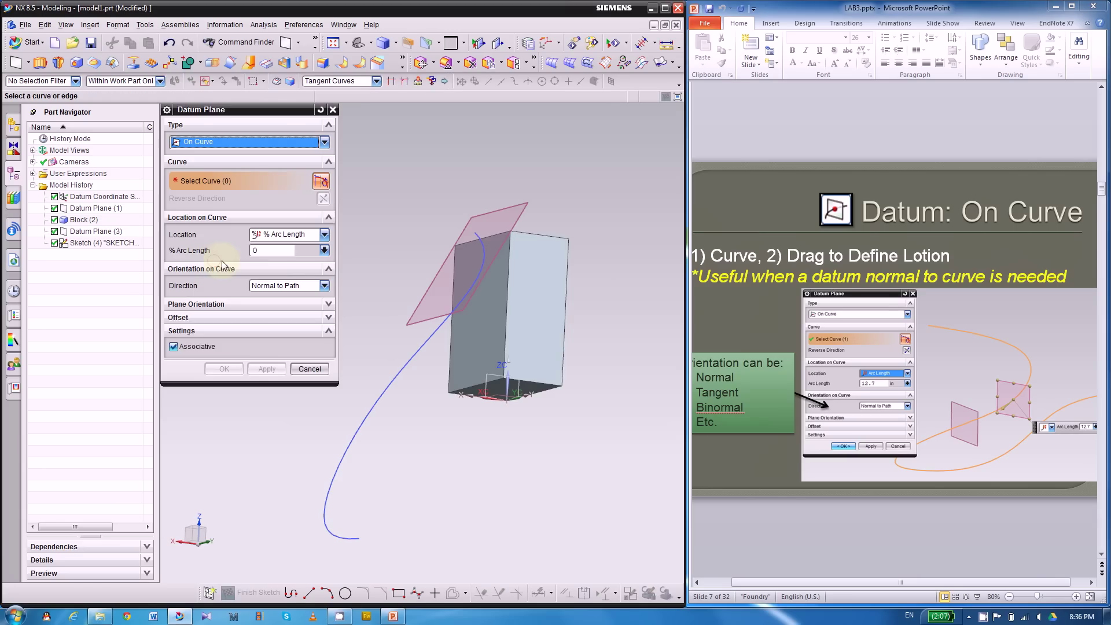
click(396, 377)
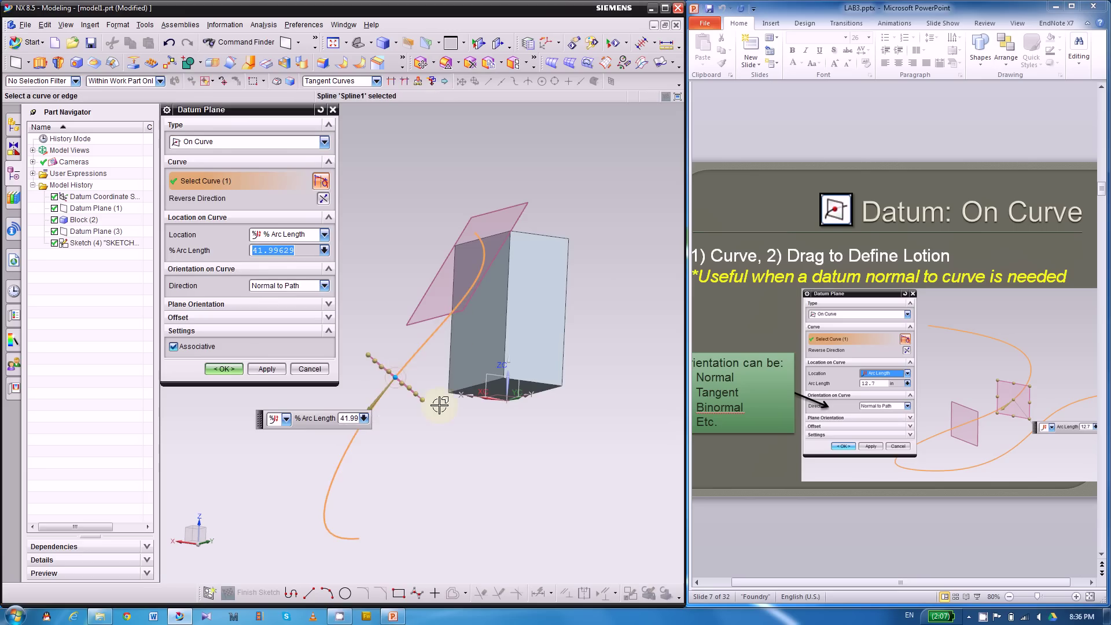
middle_drag(452, 411, 362, 340)
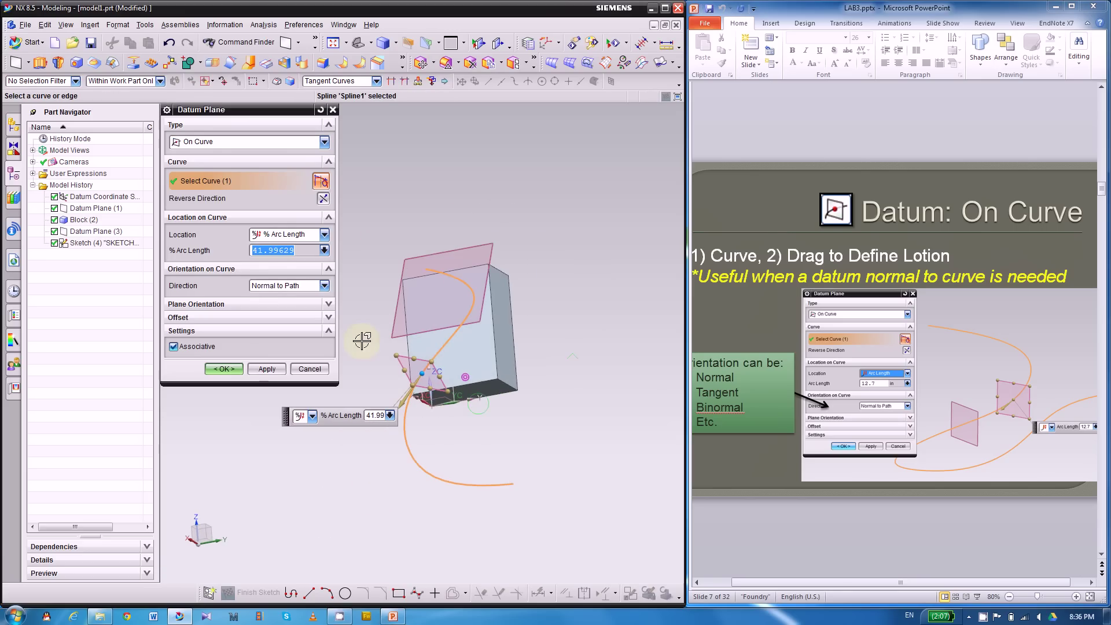
click(285, 235)
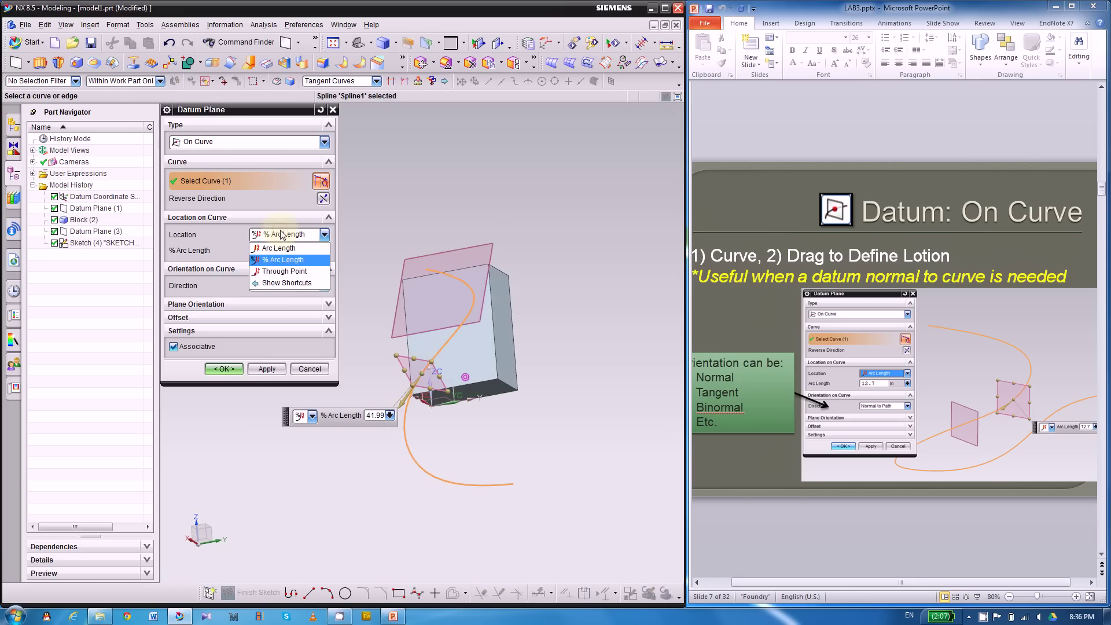
click(286, 260)
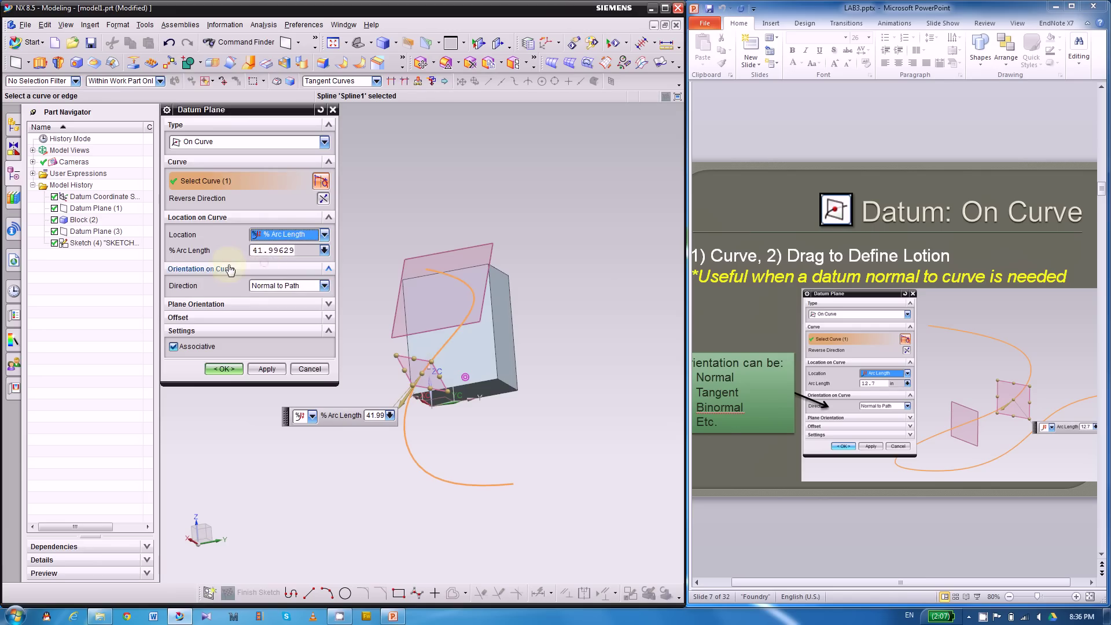
Step: Try the plane's location on the spline at 0, 100 and 75 % arc length
double_click(268, 251)
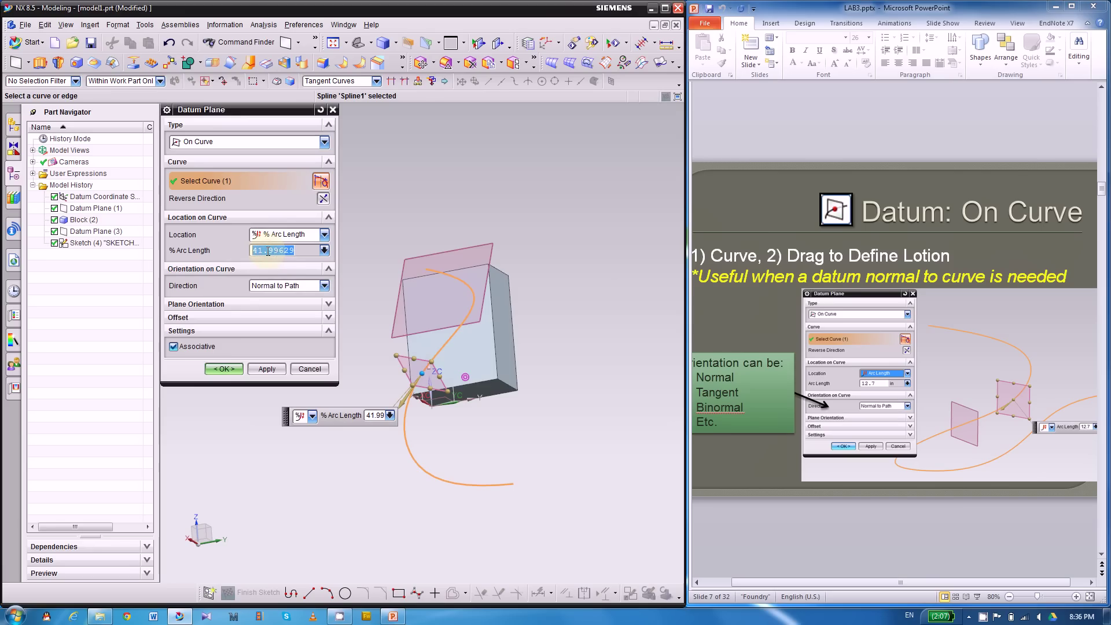
text(0)
click(404, 265)
double_click(252, 250)
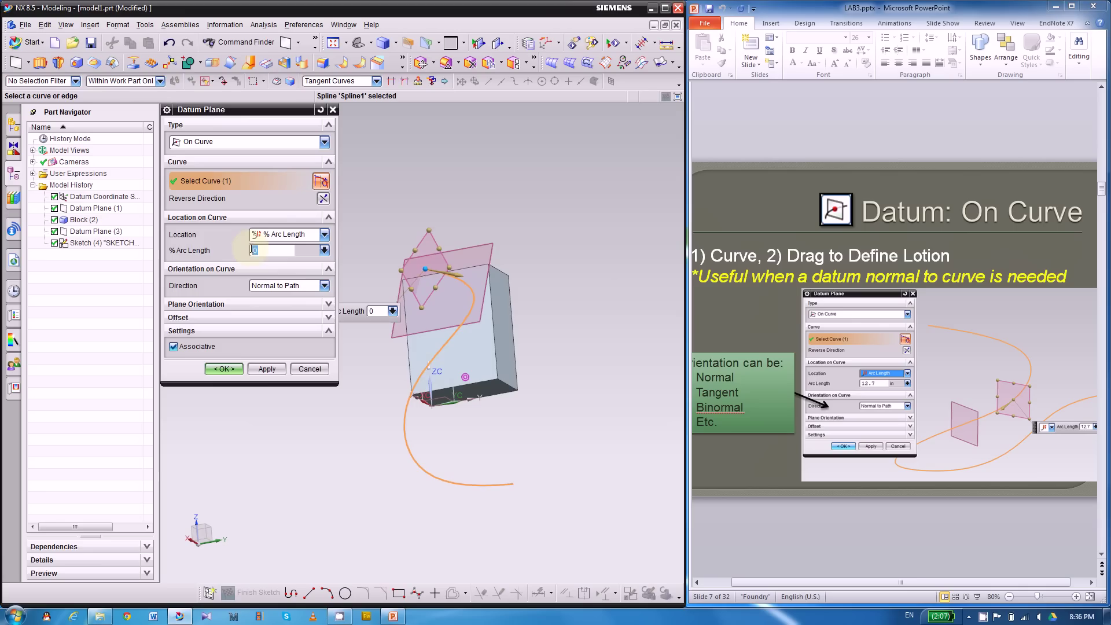
text(100)
key(Return)
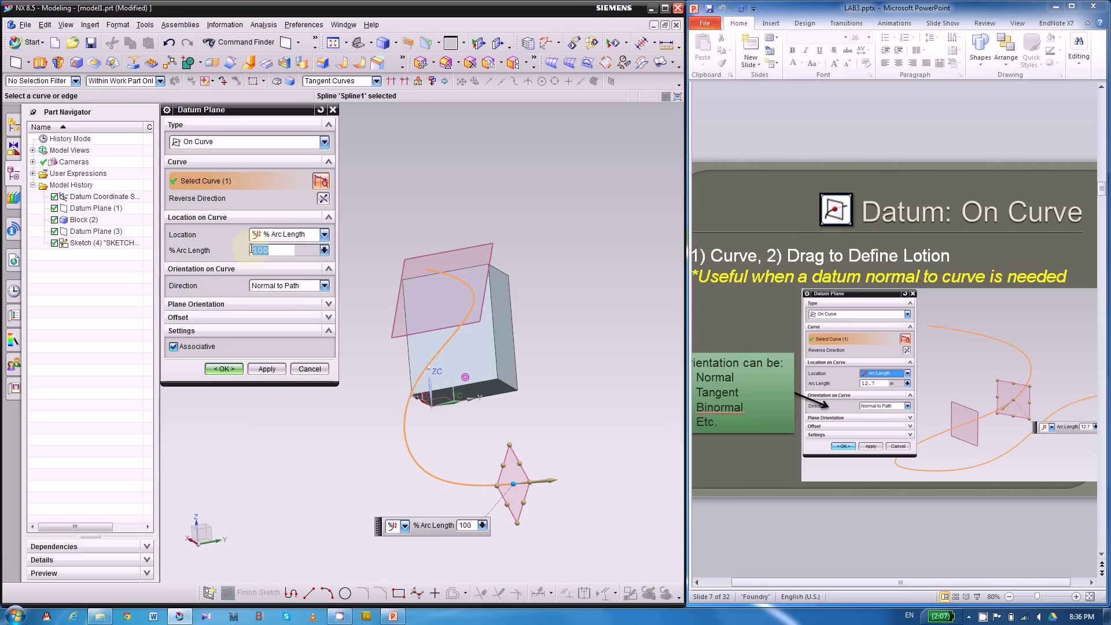
text(75)
key(Return)
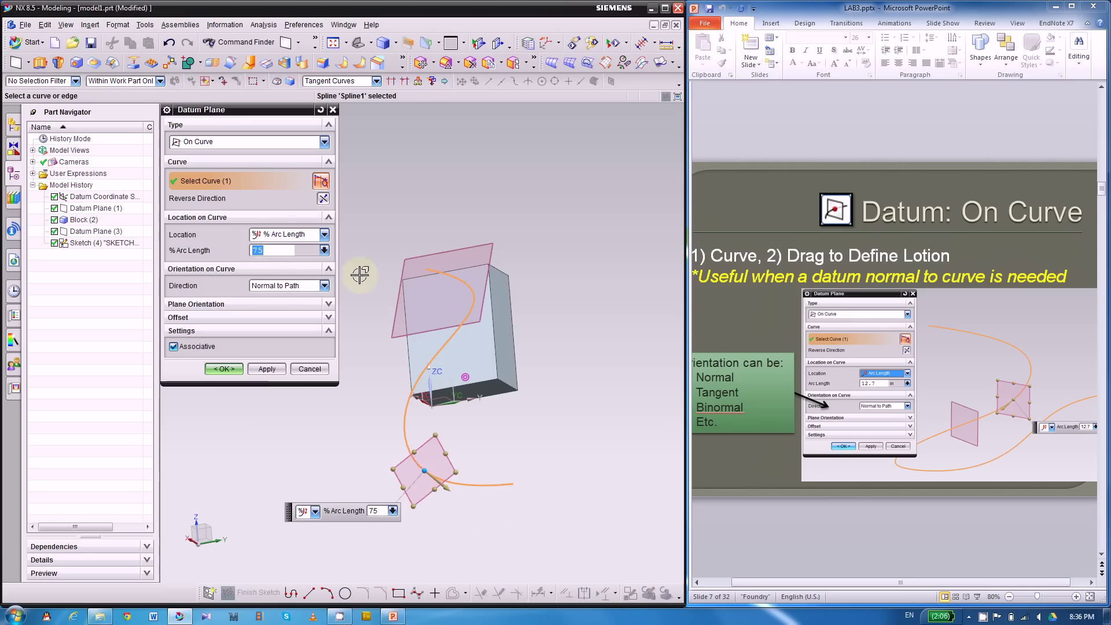
Step: Keep the plane's direction Normal to Path and slide it along the spline to 66 % arc length
middle_drag(531, 369, 521, 394)
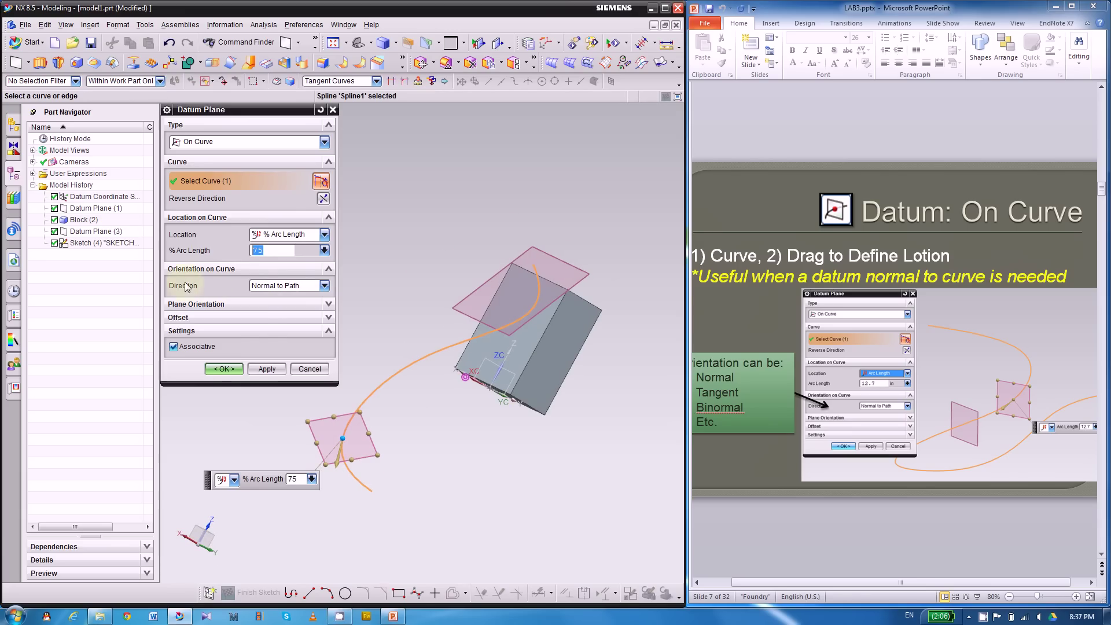
click(278, 286)
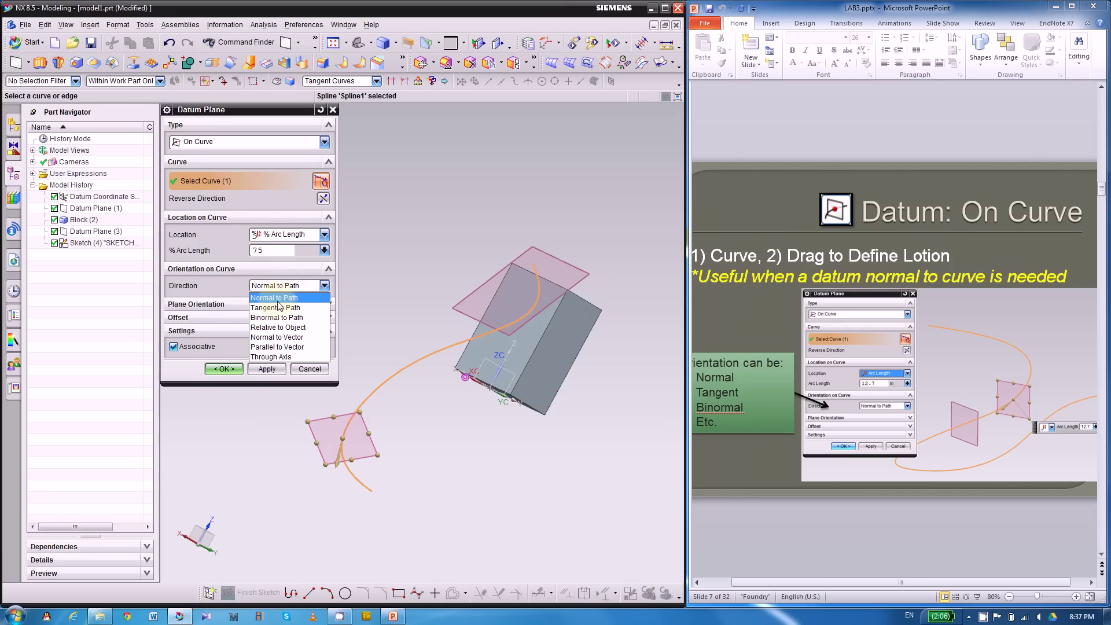
click(276, 297)
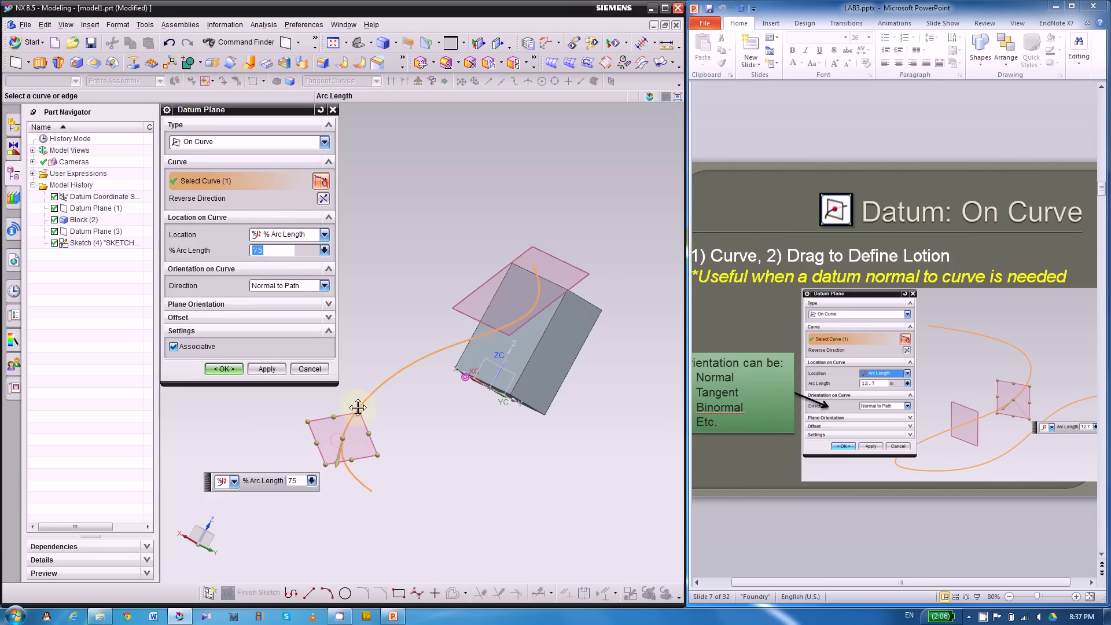
mouse_move(358, 408)
mouse_down()
mouse_move(417, 399)
mouse_move(379, 377)
mouse_move(362, 472)
mouse_move(374, 409)
mouse_move(498, 353)
mouse_move(377, 400)
mouse_move(361, 463)
mouse_move(350, 412)
mouse_up()
Step: Try the Tangent to Path and Binormal to Path directions, and slide the plane to 64 % arc length
click(297, 286)
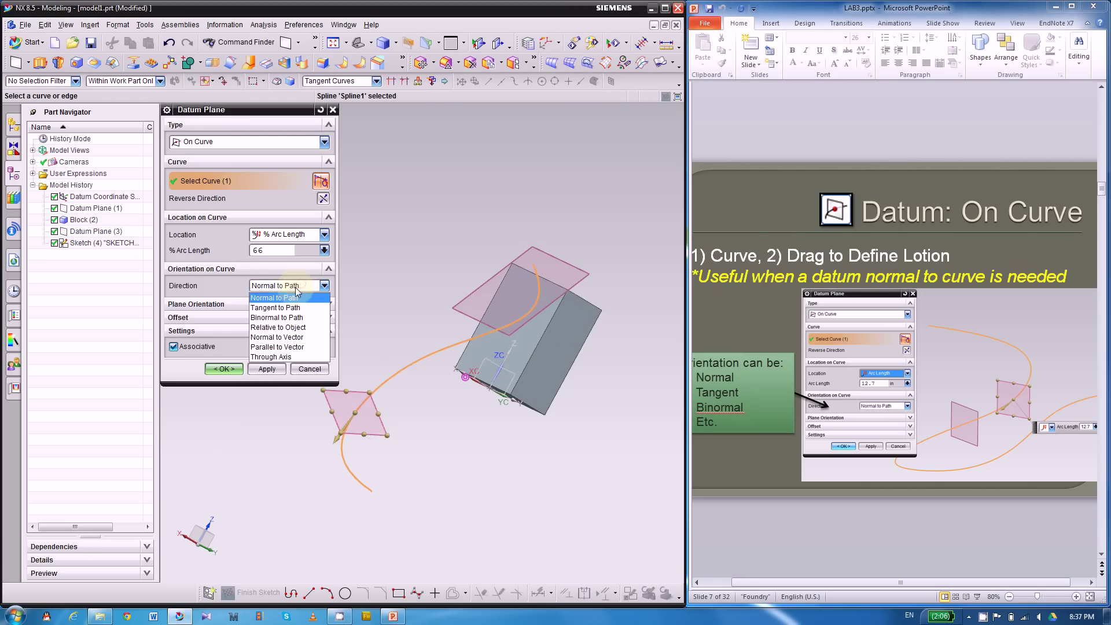
click(283, 310)
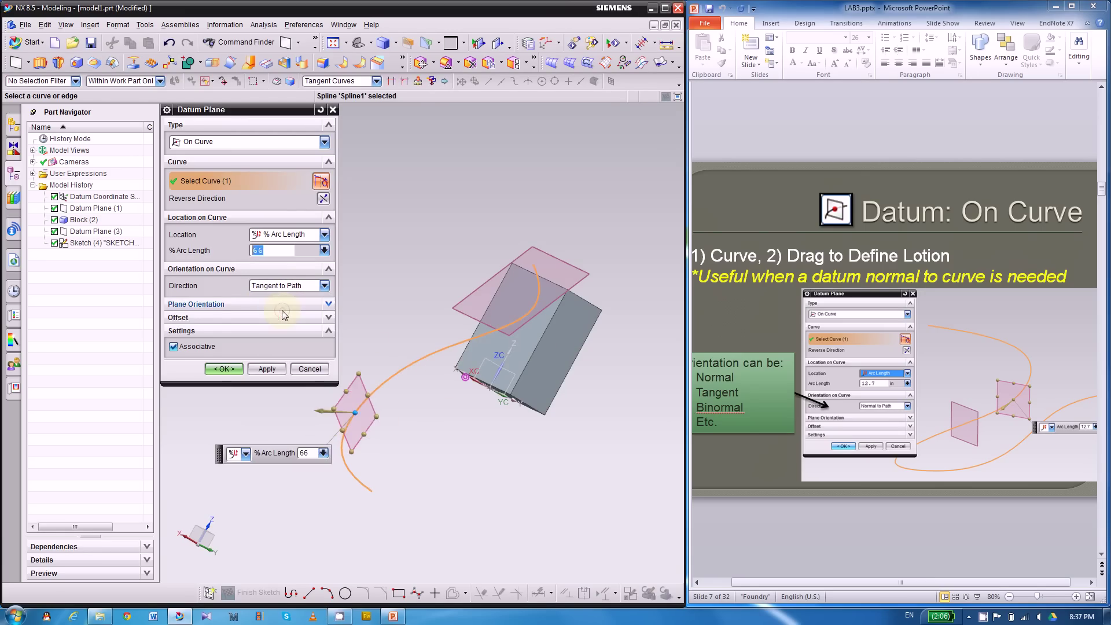
click(290, 286)
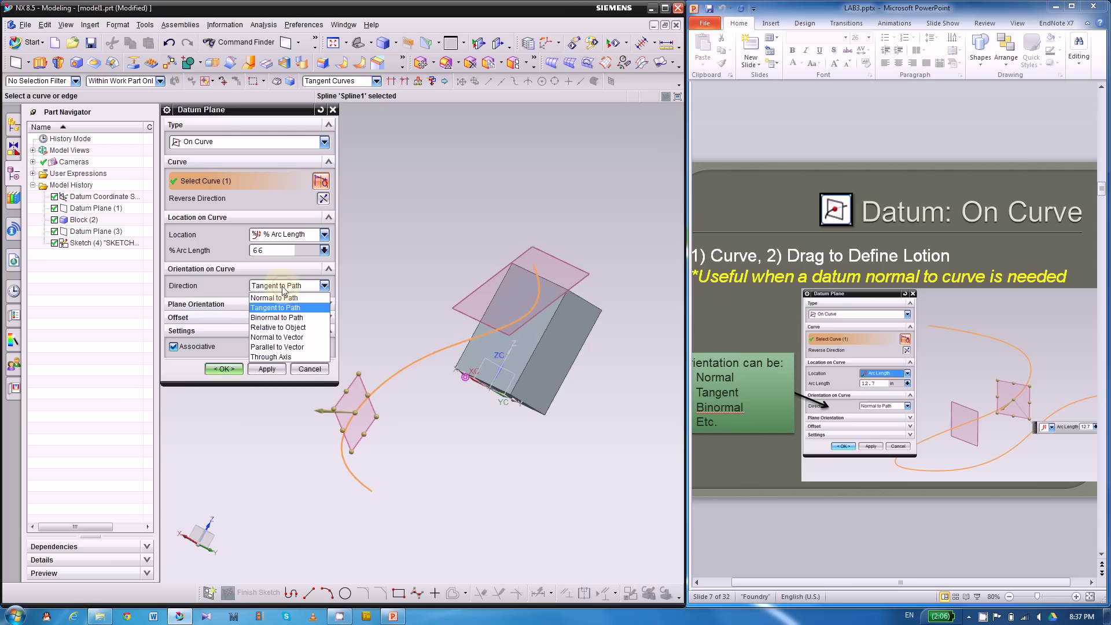
click(282, 322)
mouse_move(387, 328)
middle_down()
mouse_move(392, 300)
mouse_move(380, 331)
middle_up()
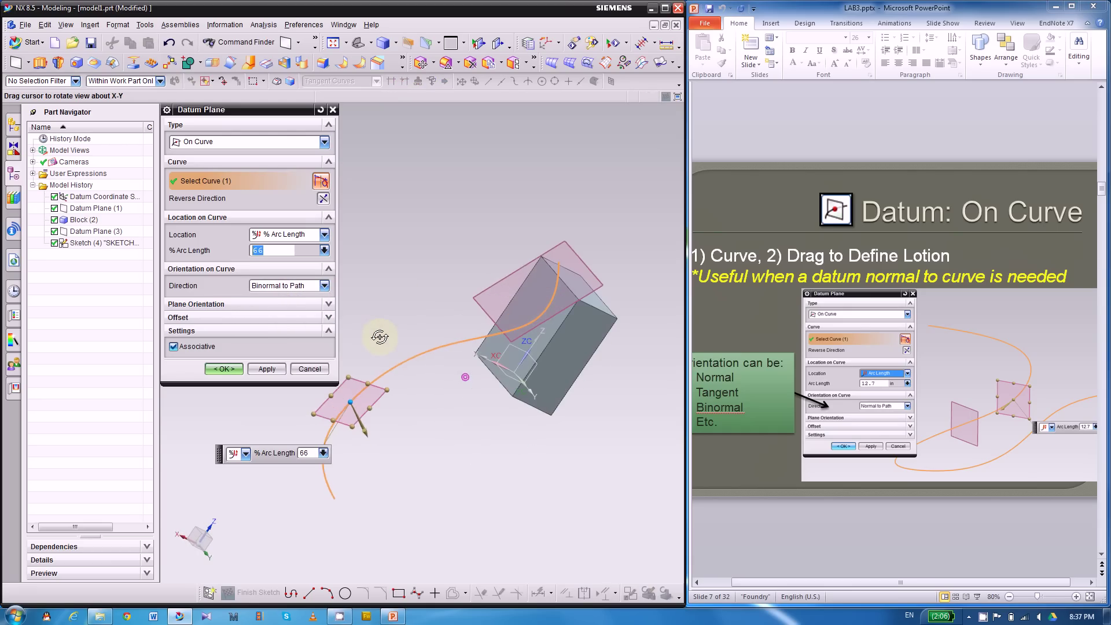
drag(358, 406, 389, 429)
Step: Set the plane's direction to Normal to Path and slide it along the spline to 50 % arc length
click(324, 285)
click(287, 295)
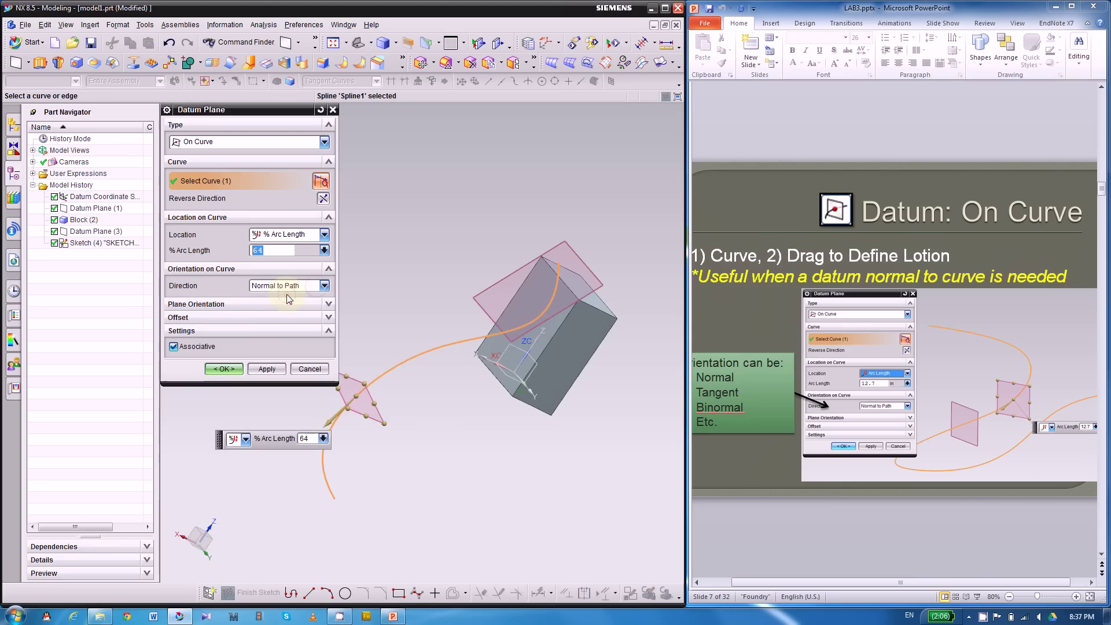
middle_drag(430, 305, 452, 297)
drag(360, 397, 415, 366)
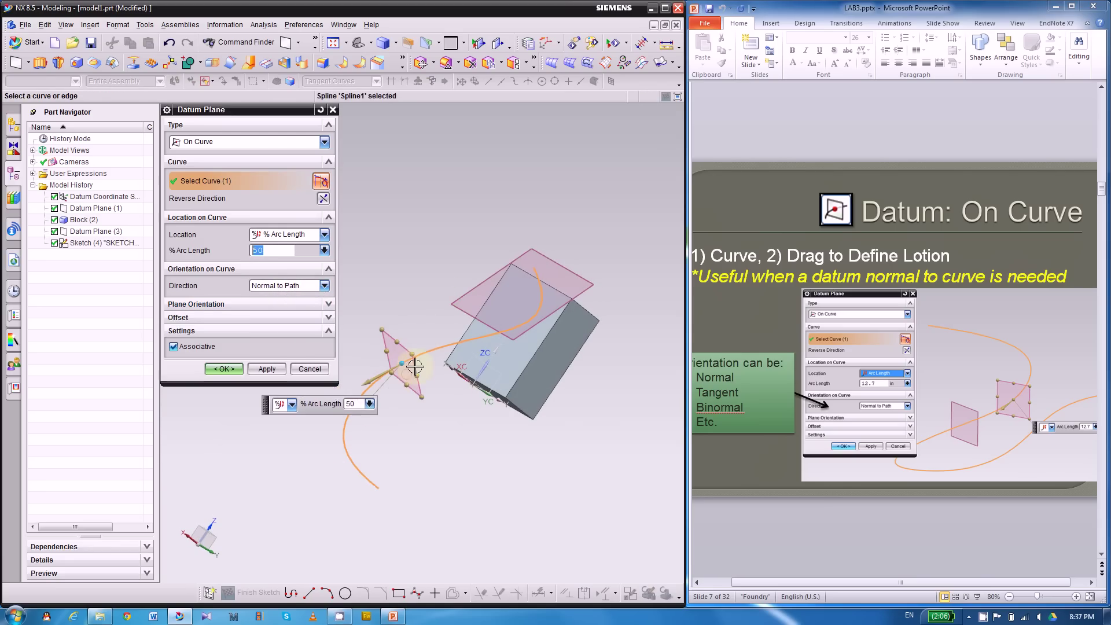
Step: Create the On Curve datum plane Normal to Path at 50 % arc length on the spline and close the Datum Plane dialog
click(317, 289)
click(315, 297)
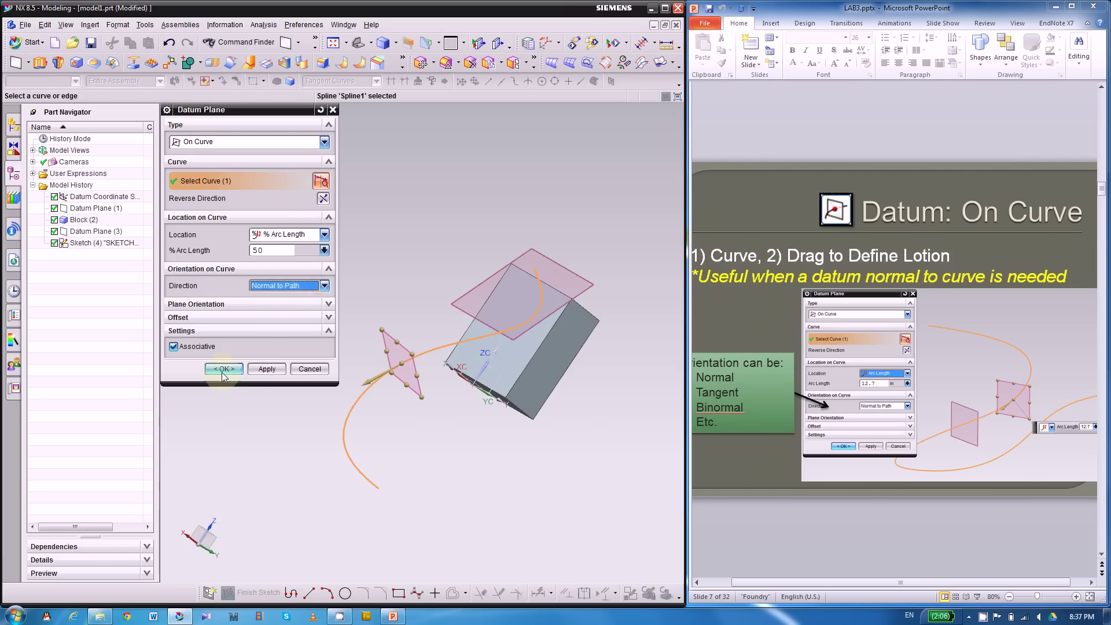
click(261, 371)
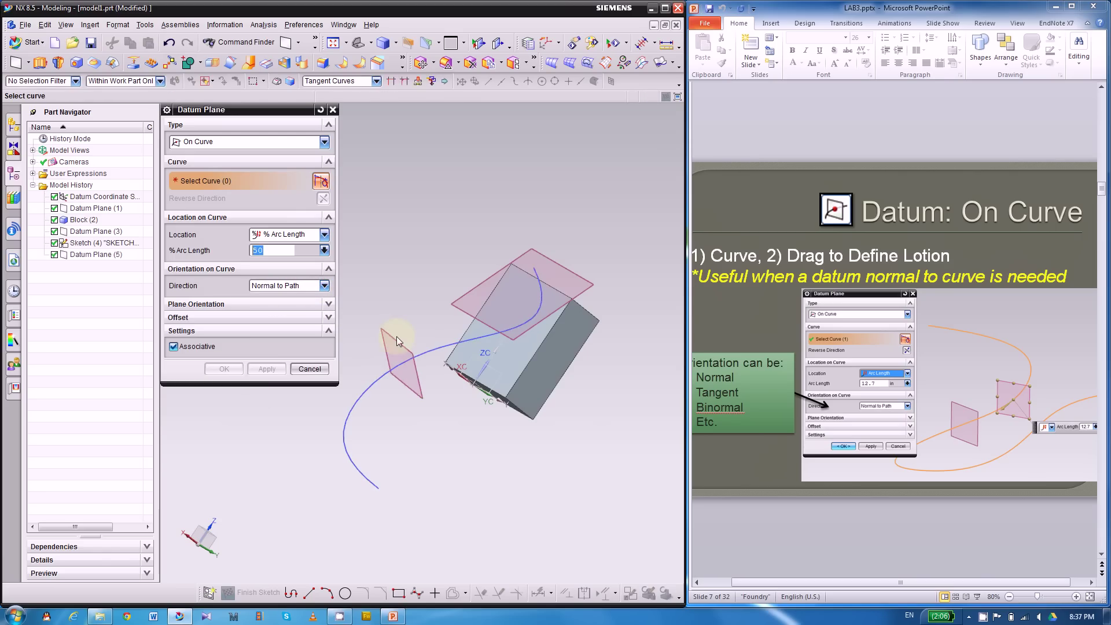
mouse_move(447, 315)
middle_down()
mouse_move(446, 325)
mouse_move(476, 318)
mouse_move(459, 320)
middle_up()
click(333, 110)
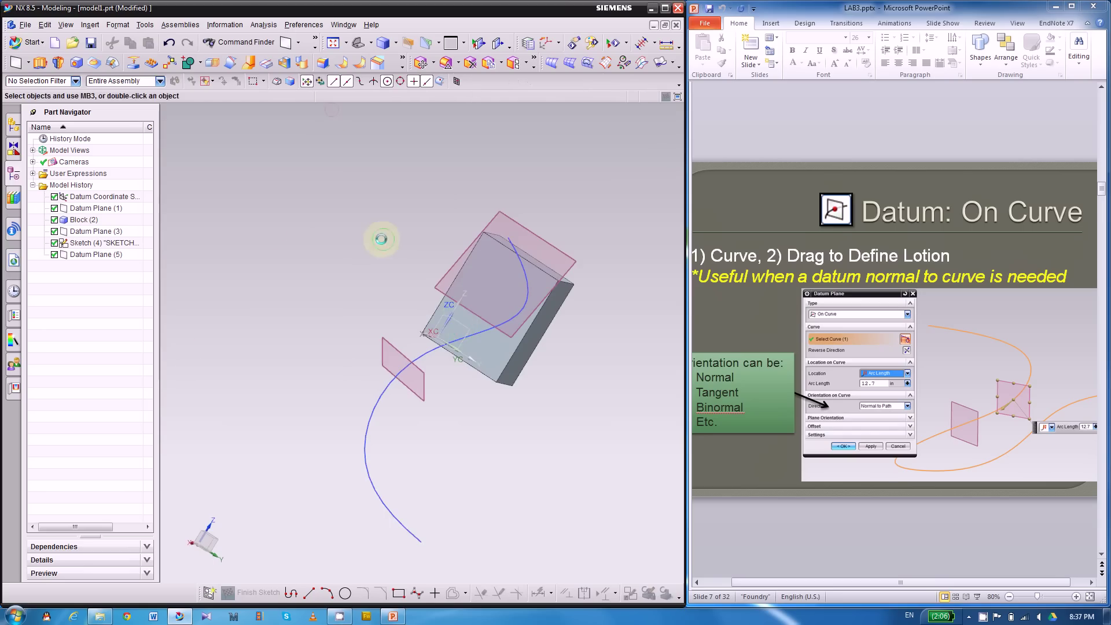
middle_drag(381, 239, 375, 201)
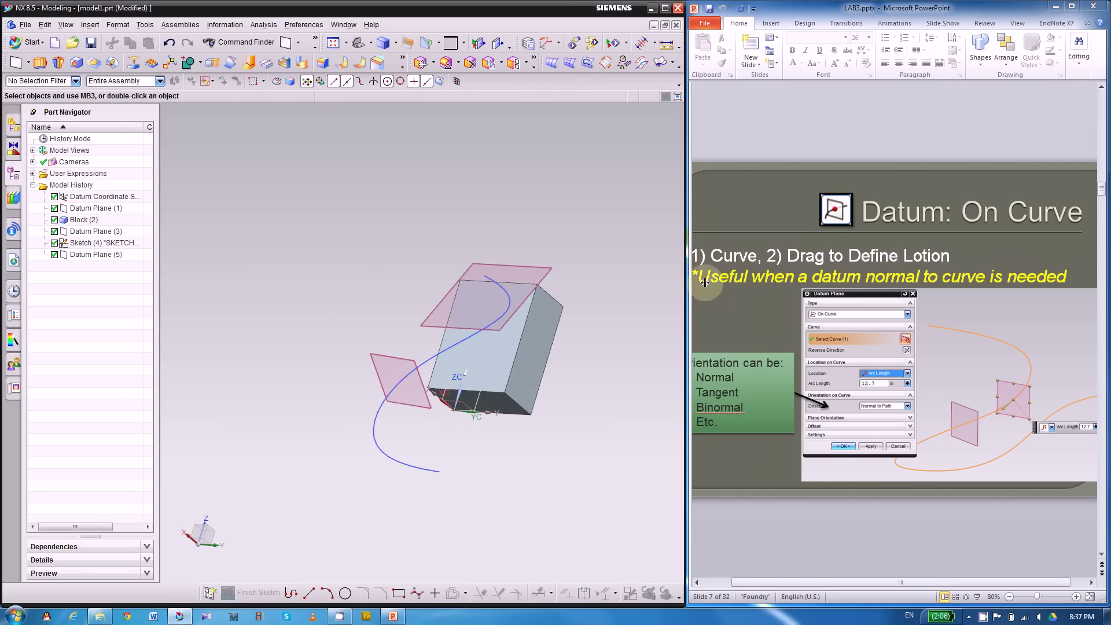
Step: Switch to PowerPoint and advance the Lab 3 presentation to the Datum CSYS slide
click(819, 136)
scroll(818, 161, down, 1)
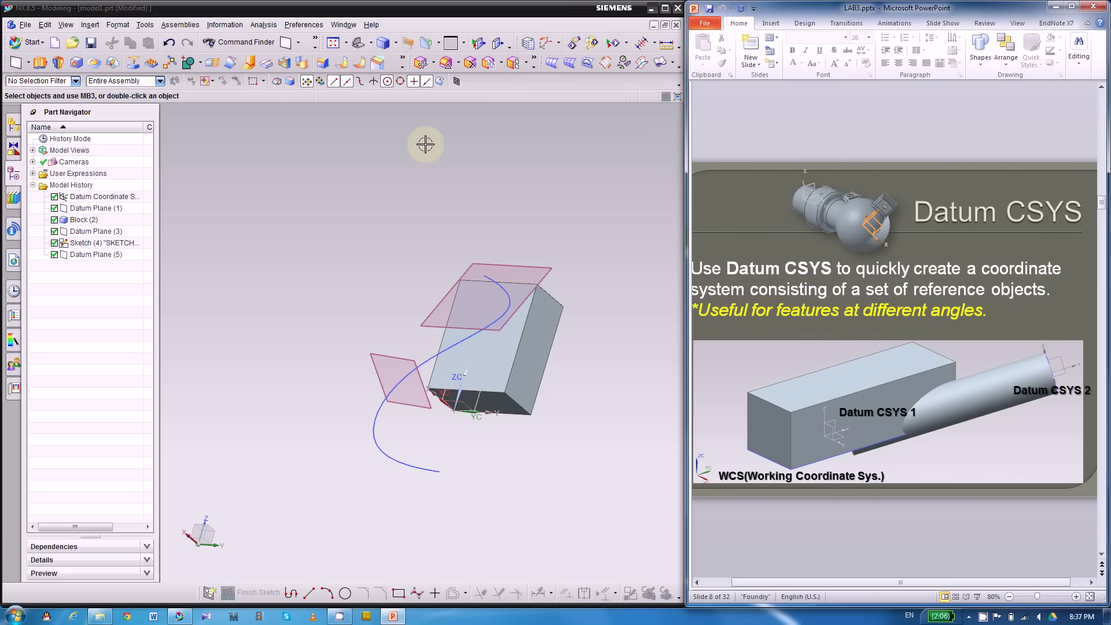
click(131, 288)
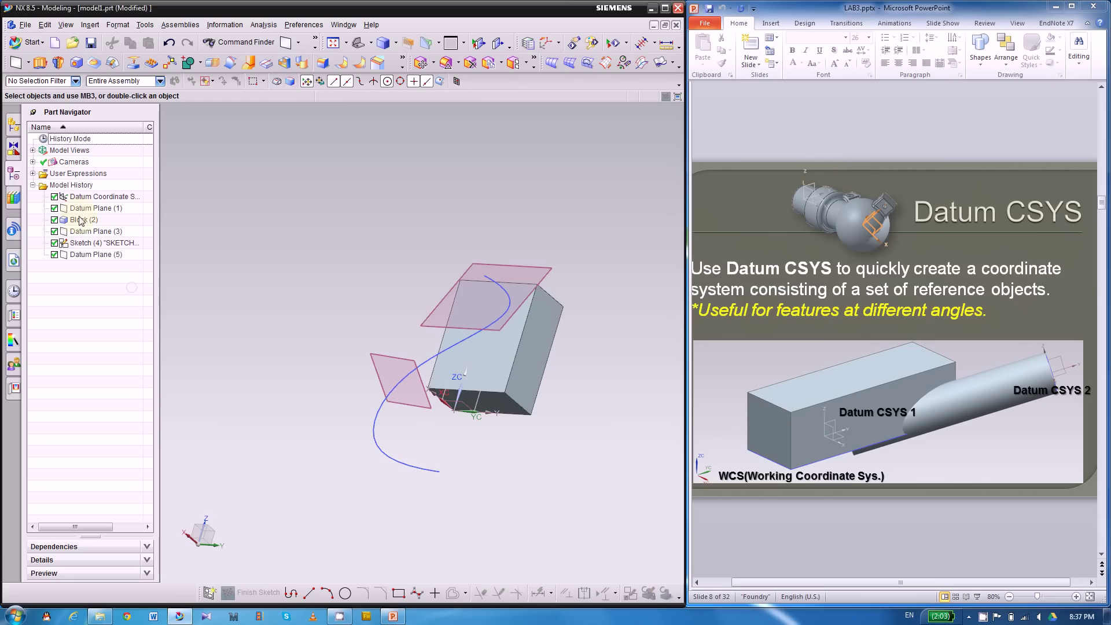
click(434, 253)
click(759, 204)
click(214, 200)
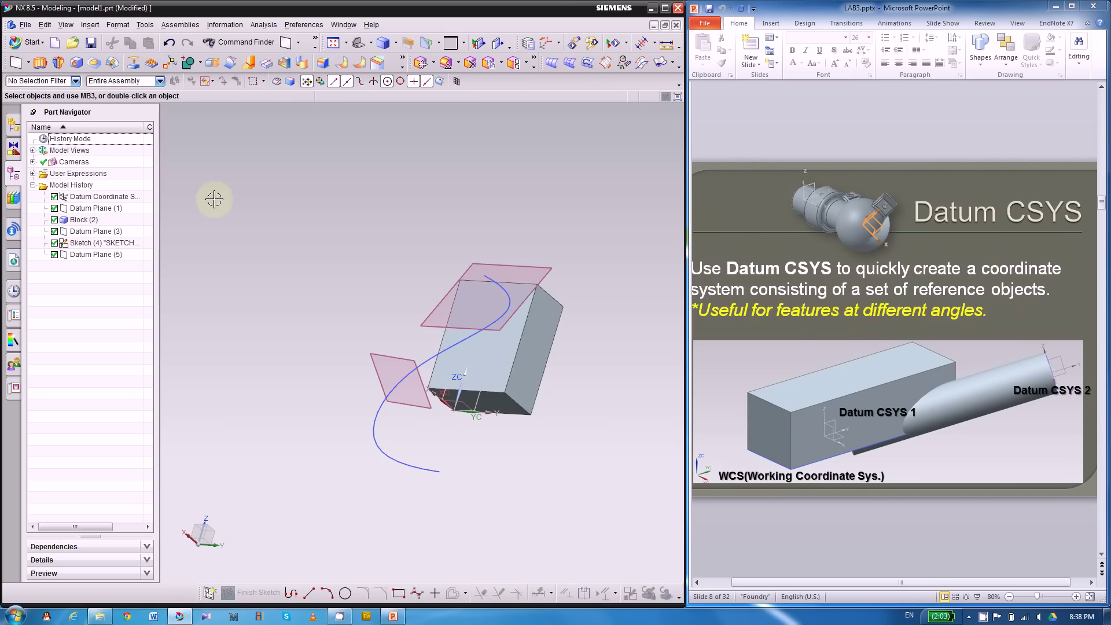
Step: Select the original datum coordinate system in the NX model history and widen the Part Navigator to fit the full feature names
click(125, 198)
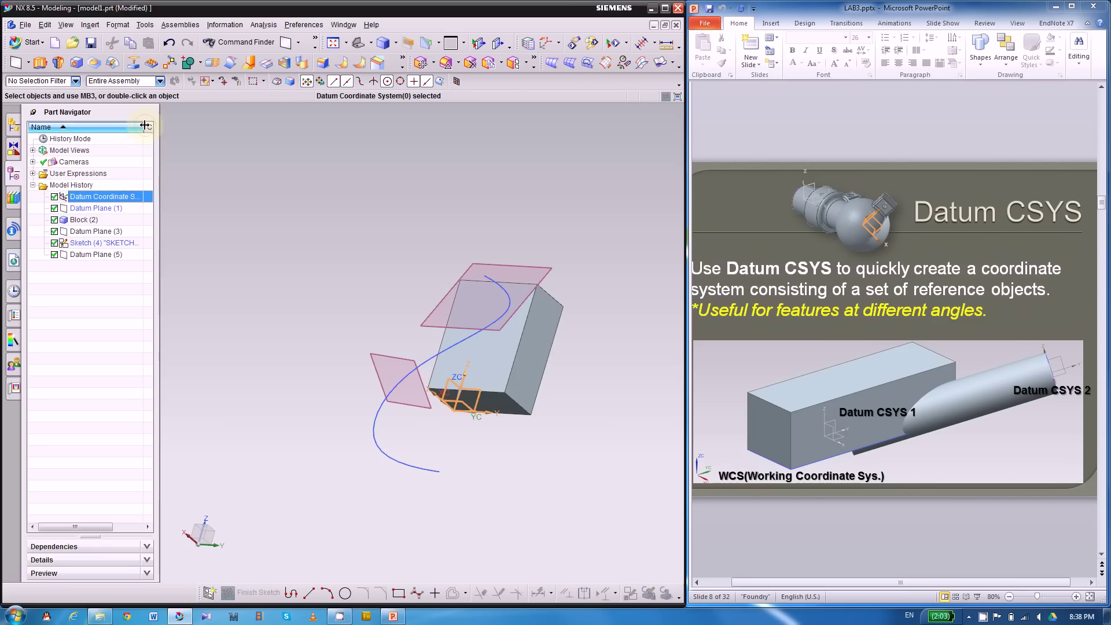
drag(157, 141, 199, 141)
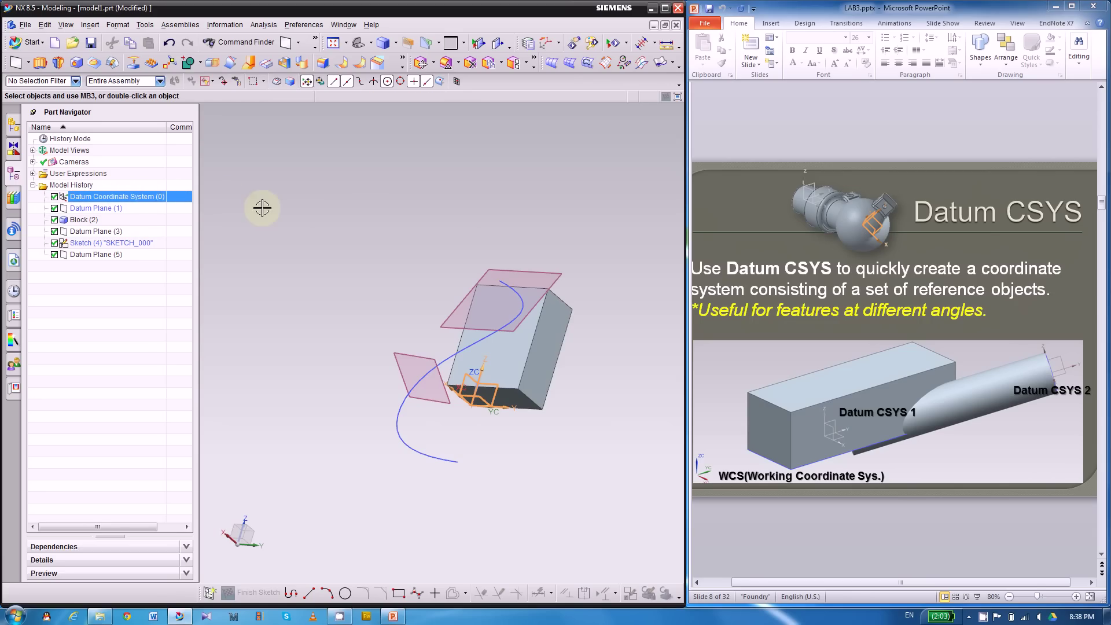
middle_drag(263, 208, 260, 228)
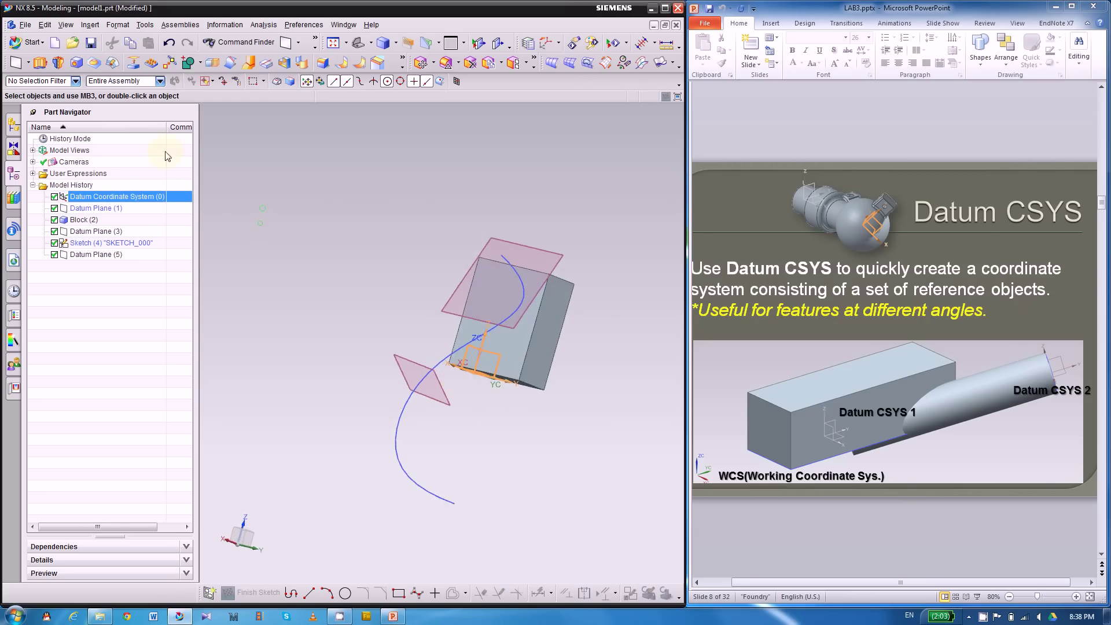
Step: Start a Dynamic Datum CSYS referenced to the WCS and move its origin to about X 0, Y -10.76, Z -6.56
click(27, 62)
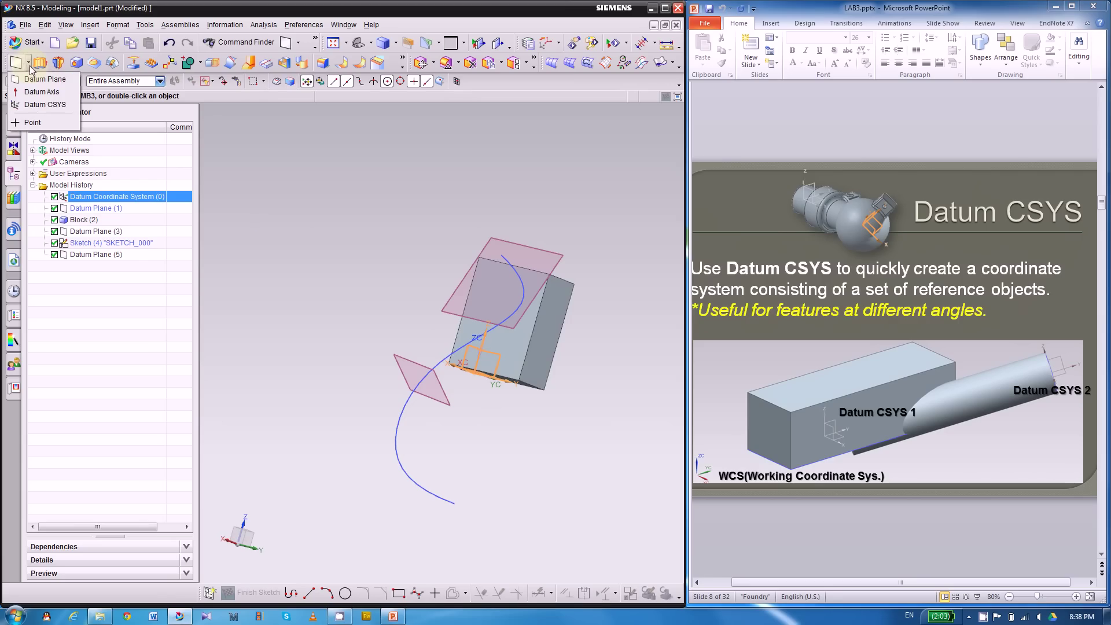
click(35, 108)
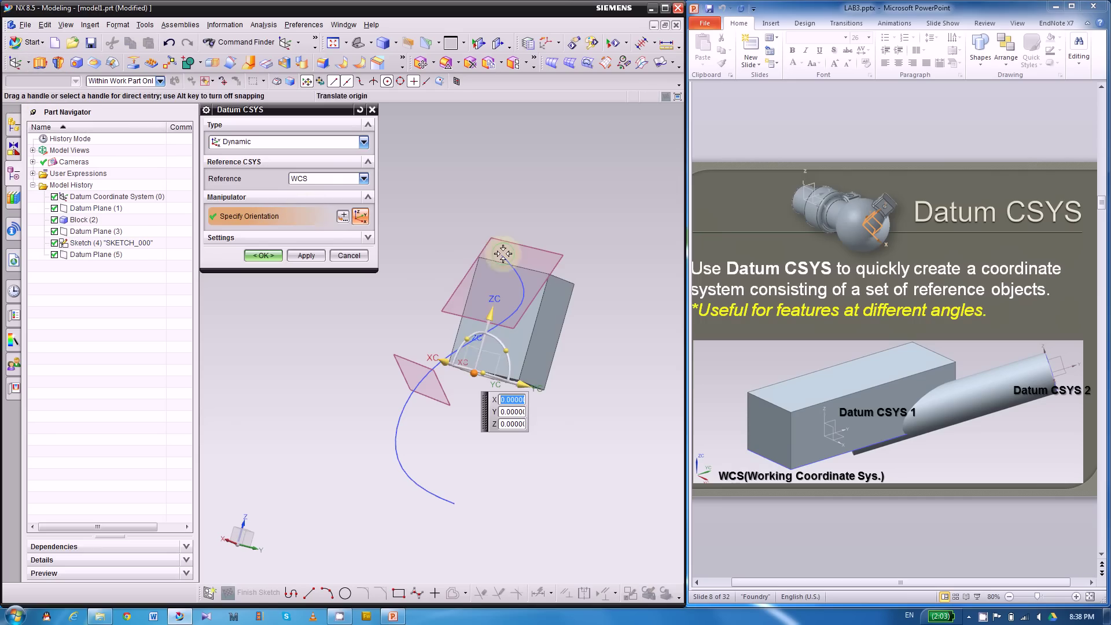
middle_drag(503, 254, 488, 288)
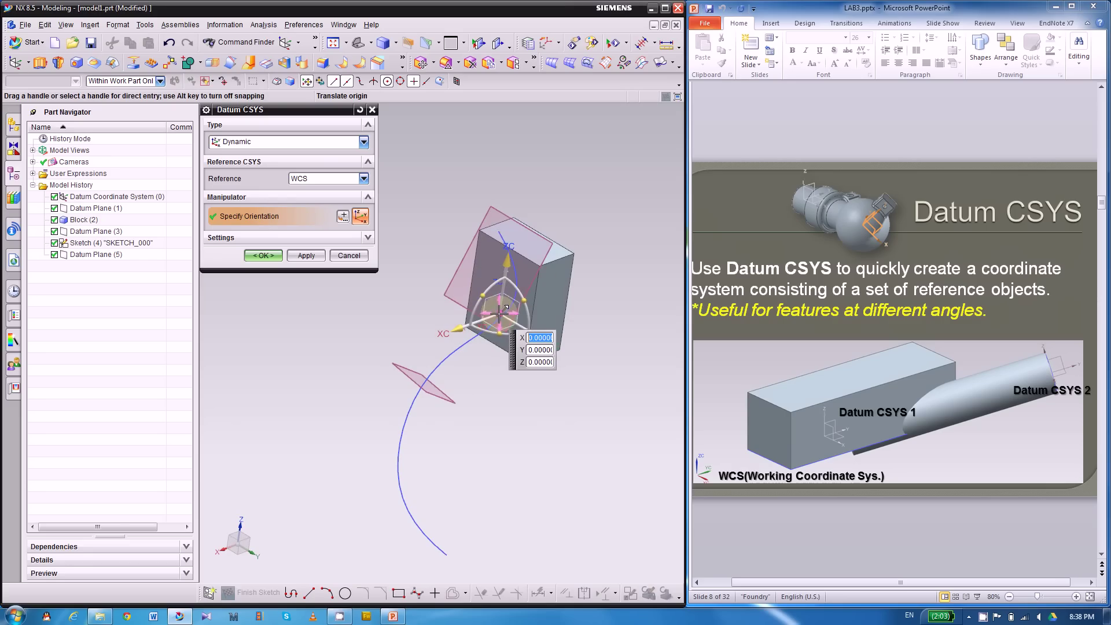
drag(500, 311, 397, 327)
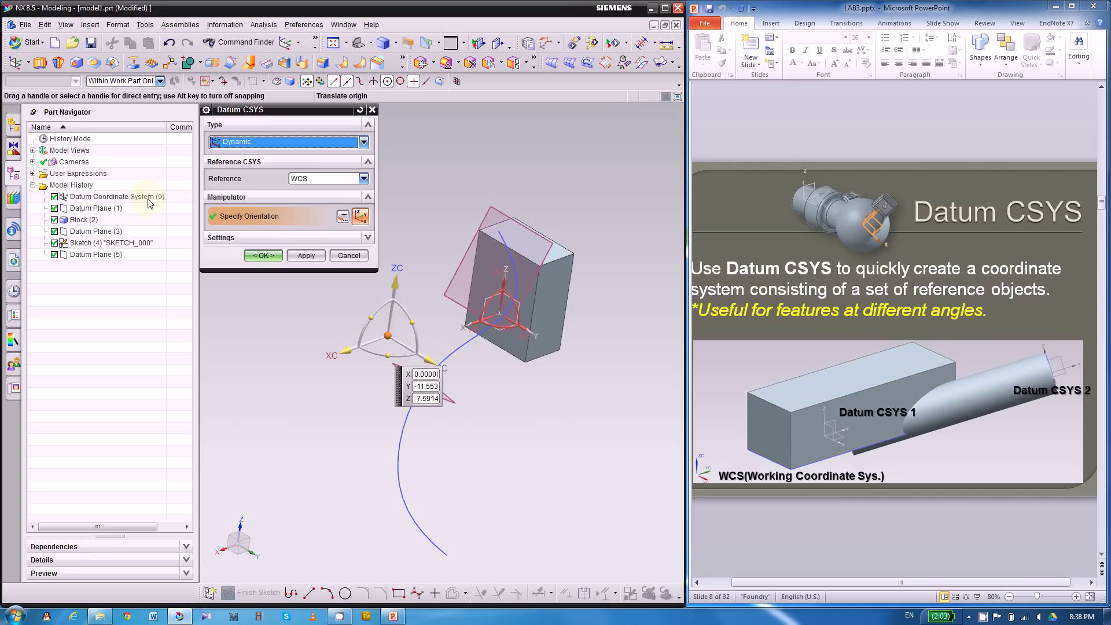
middle_drag(481, 327, 507, 353)
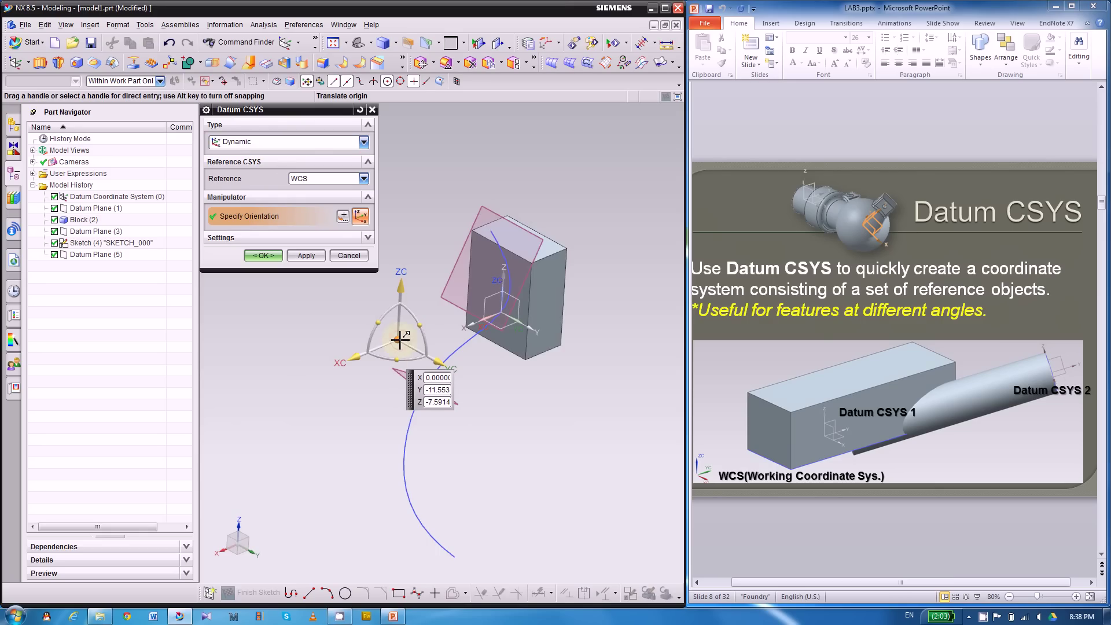
drag(399, 340, 405, 333)
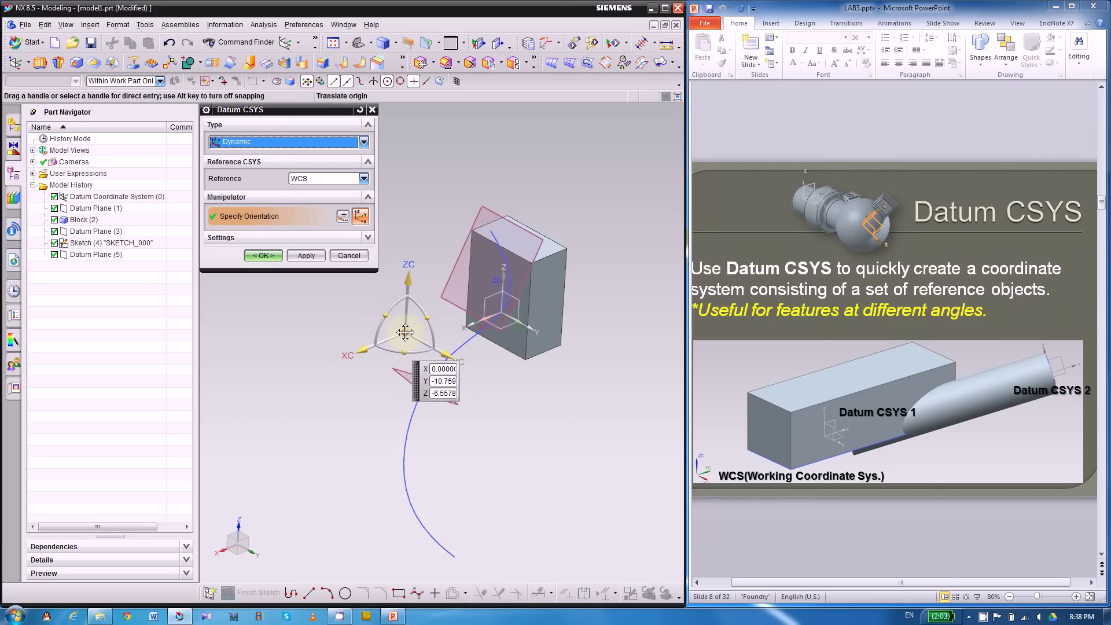
click(444, 382)
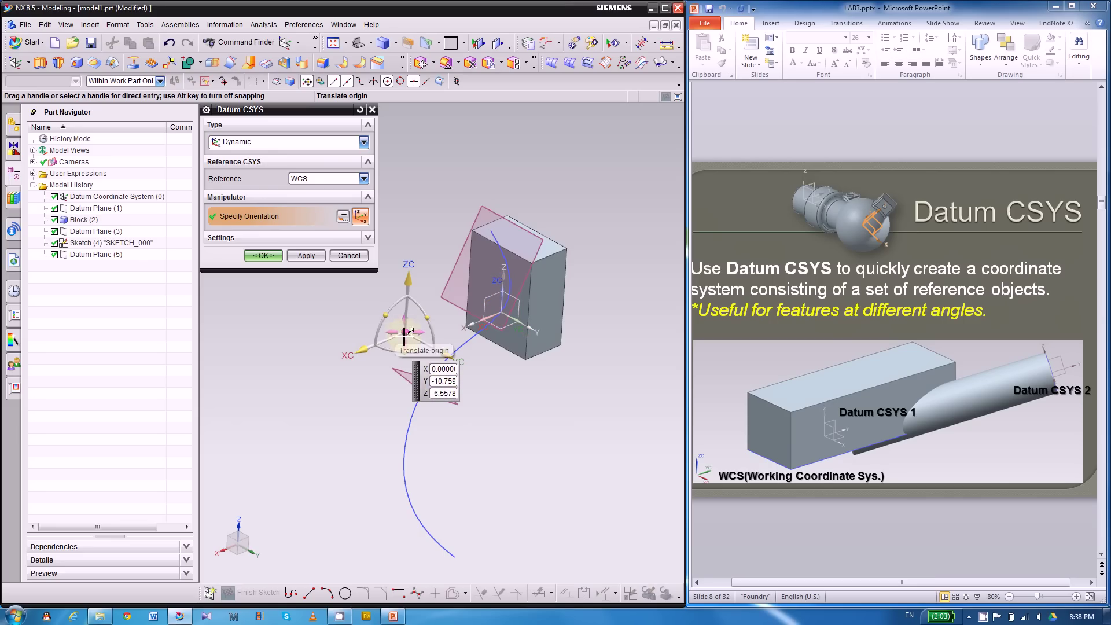
Step: Try moving the dynamic coordinate system along ZC, including a distance of -1, and shift its origin to about X 0.5, Y -15.05, Z -8.42
click(410, 279)
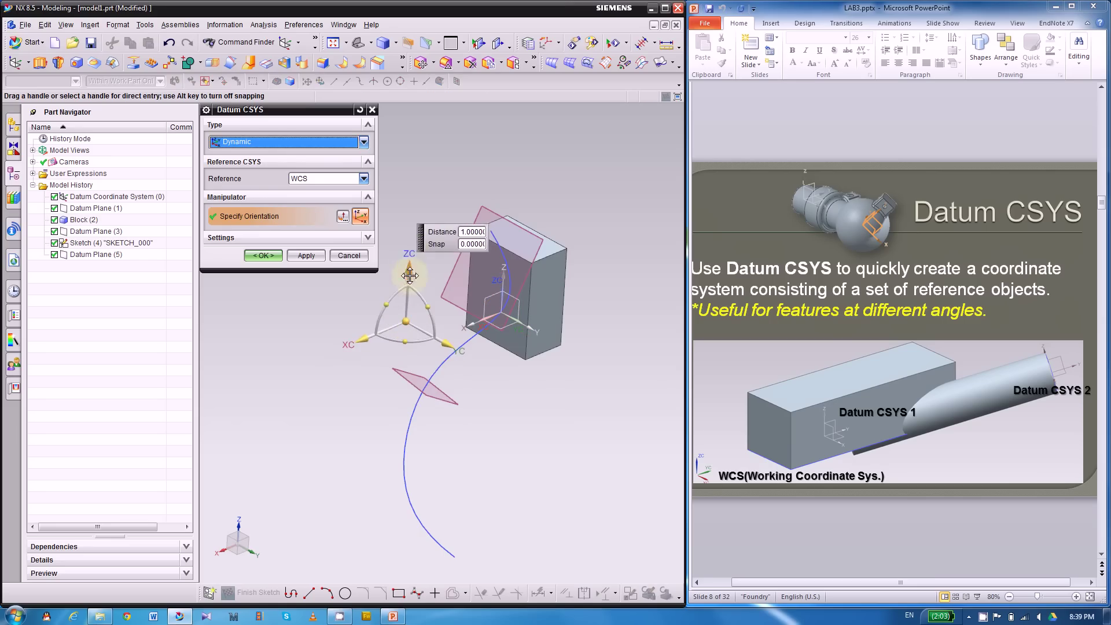
text(-1)
key(Return)
mouse_move(359, 352)
mouse_down()
mouse_move(383, 320)
mouse_move(374, 330)
mouse_move(412, 348)
mouse_move(363, 334)
mouse_up()
click(399, 346)
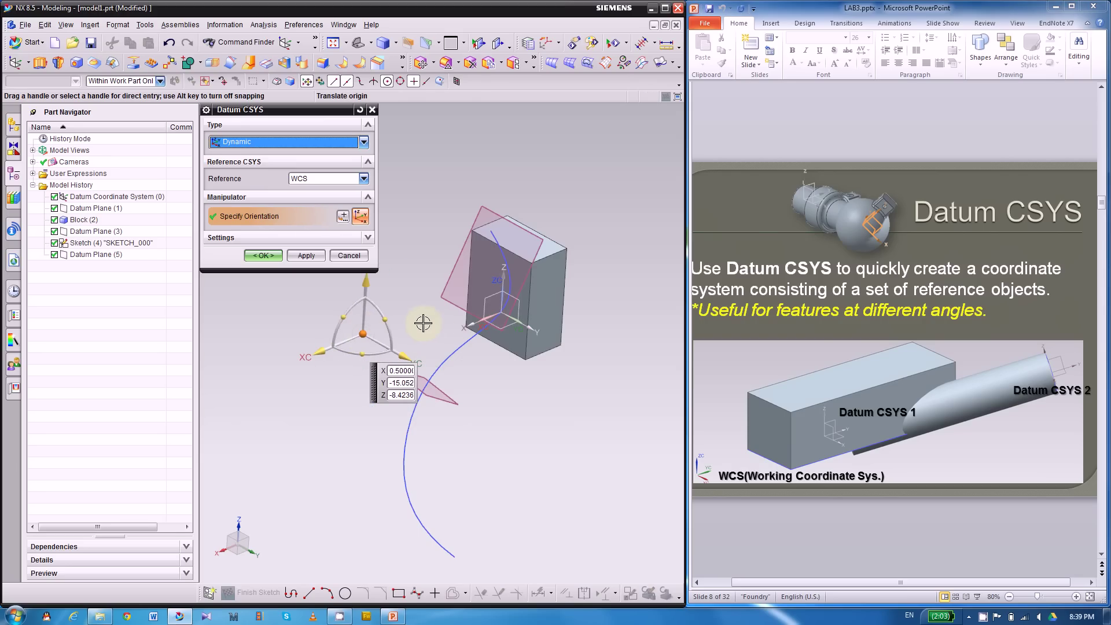
Step: Set the Datum CSYS type to Origin, X-point, Y-point and place the origin on the block's top corner at the far end of its narrow side face
click(314, 145)
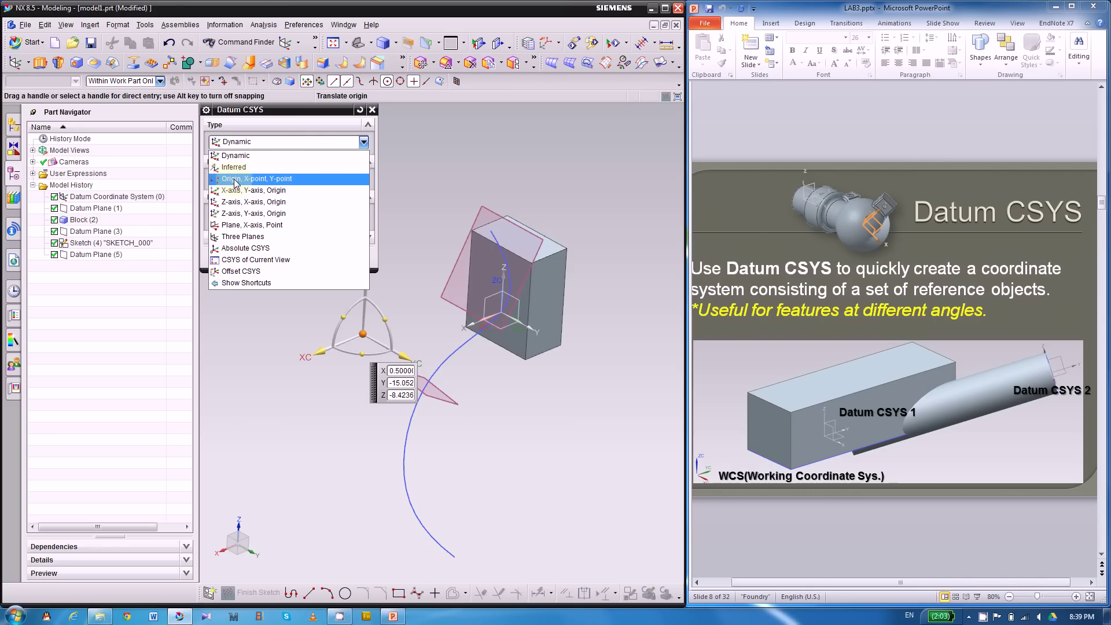
click(260, 179)
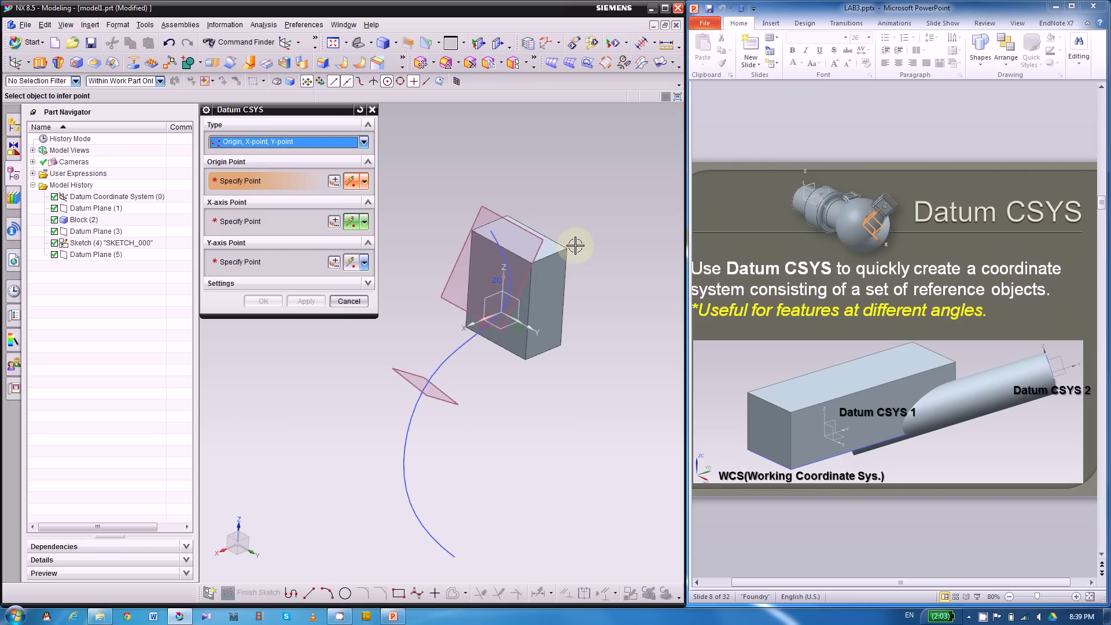
scroll(575, 245, up, 3)
scroll(575, 246, up, 1)
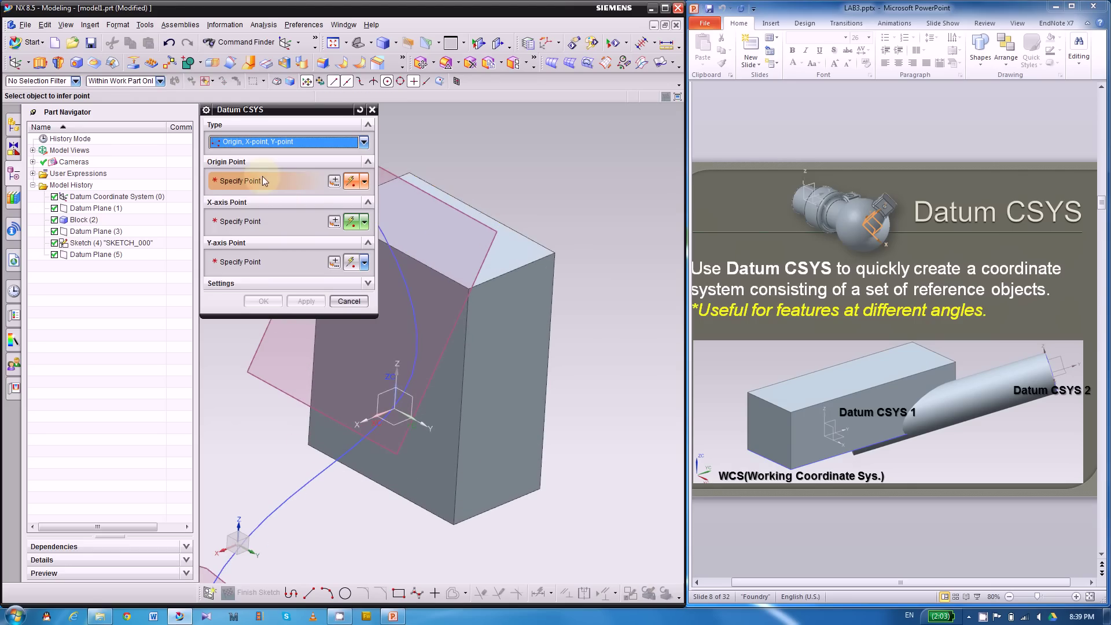
click(557, 253)
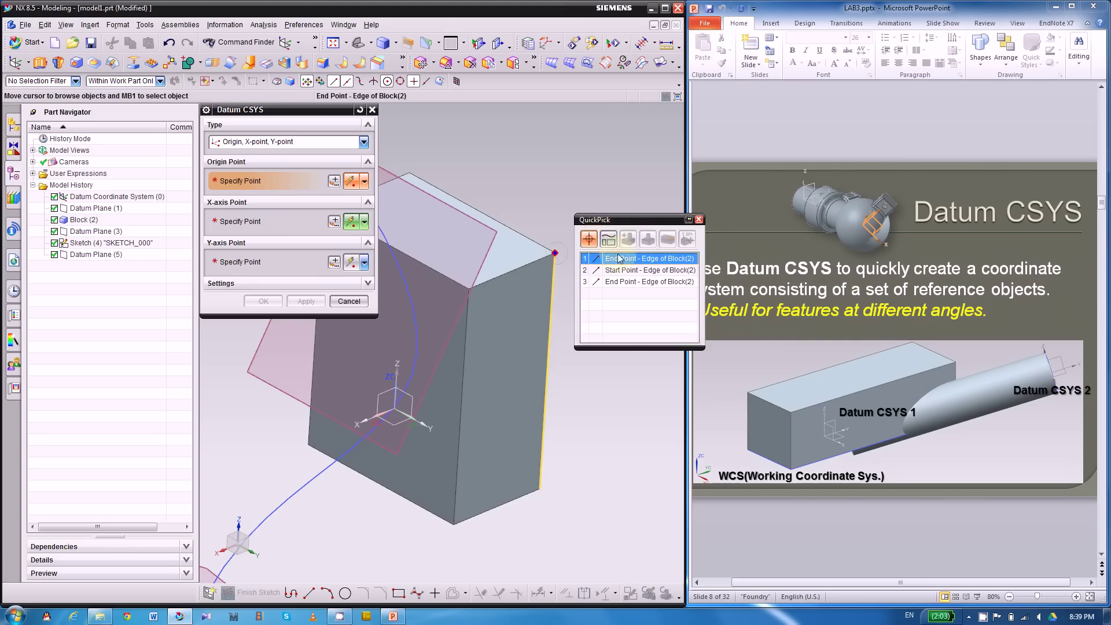
click(618, 253)
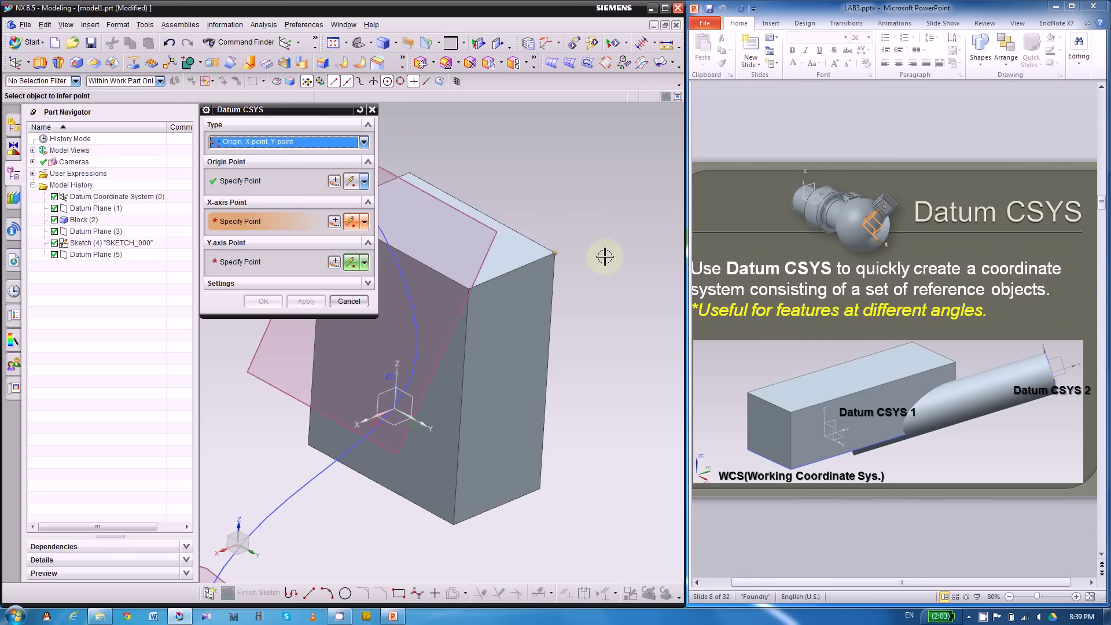
Step: Specify the Y-axis point at the block's bottom corner directly below the chosen origin
scroll(618, 278, down, 1)
scroll(474, 408, up, 2)
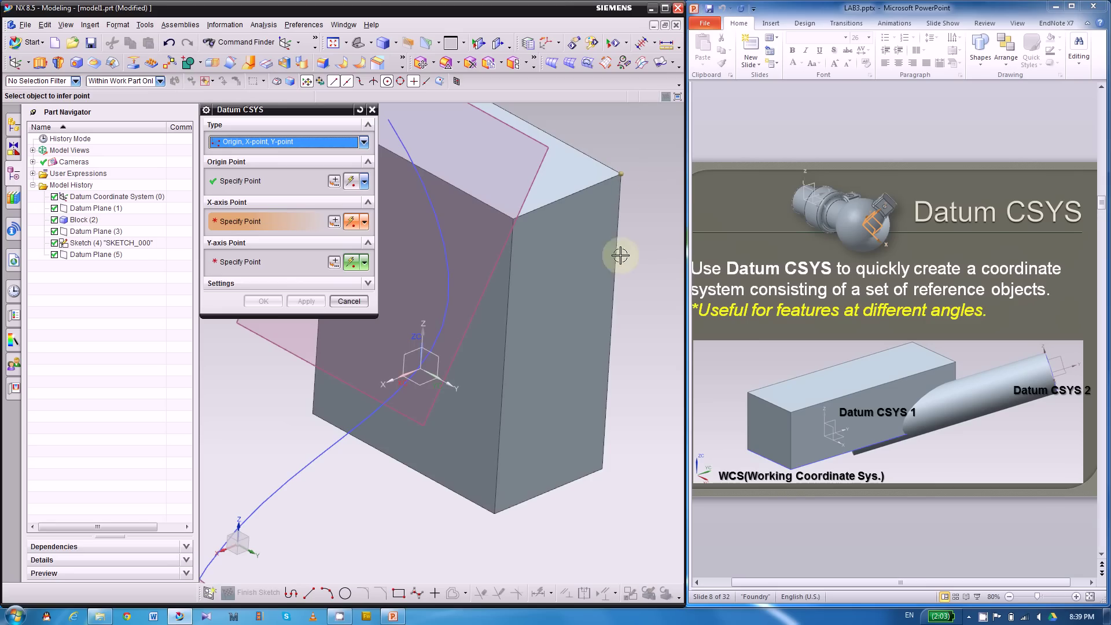
click(612, 341)
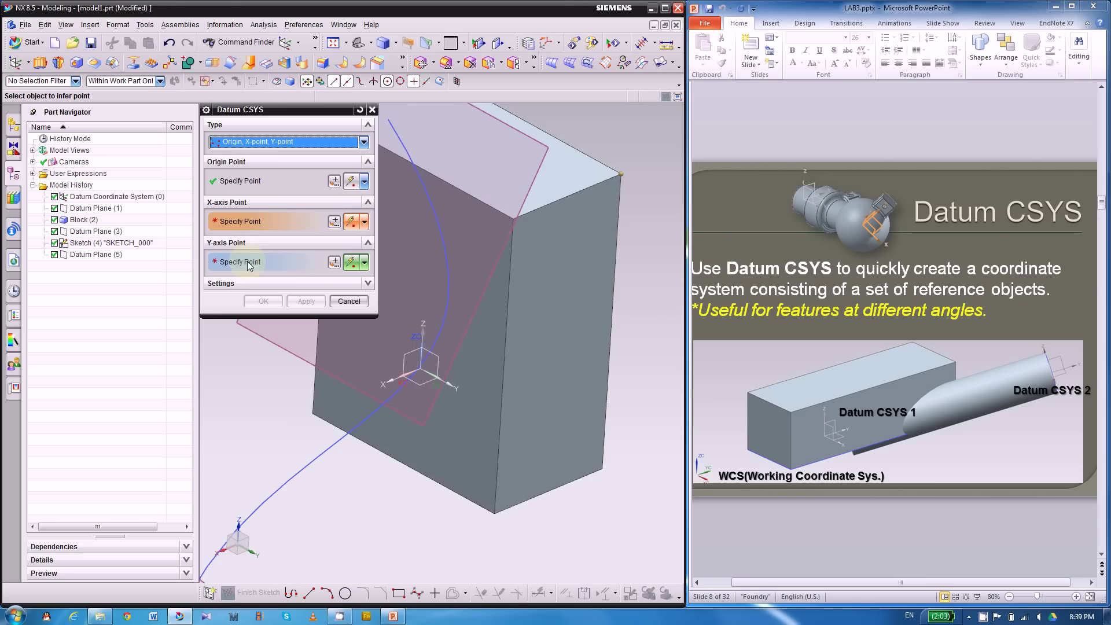
click(612, 472)
scroll(589, 465, up, 1)
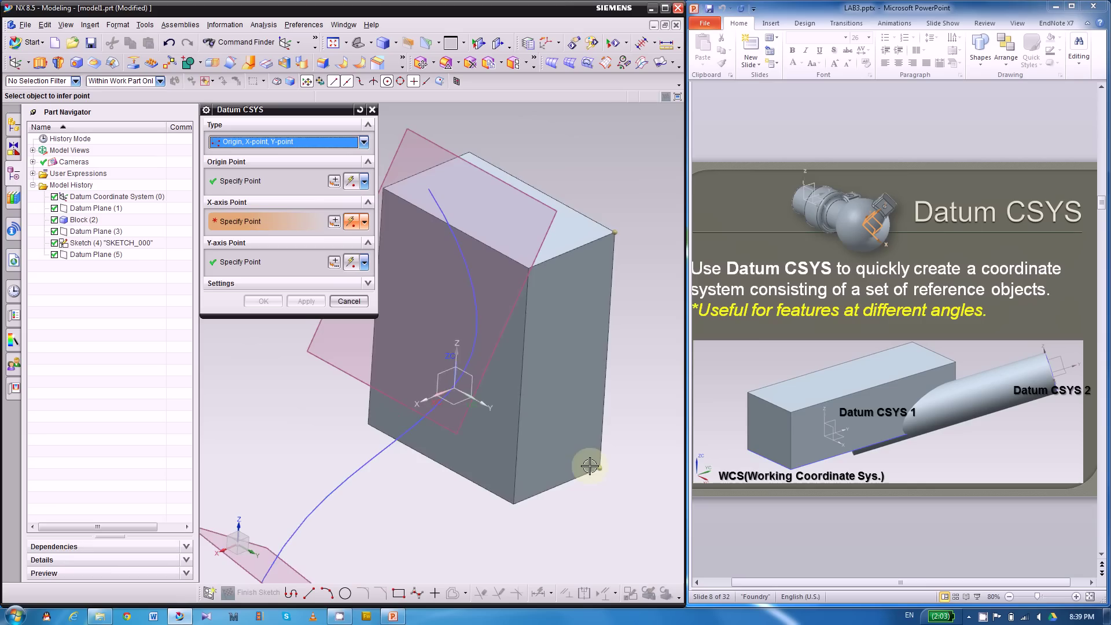
scroll(599, 440, down, 1)
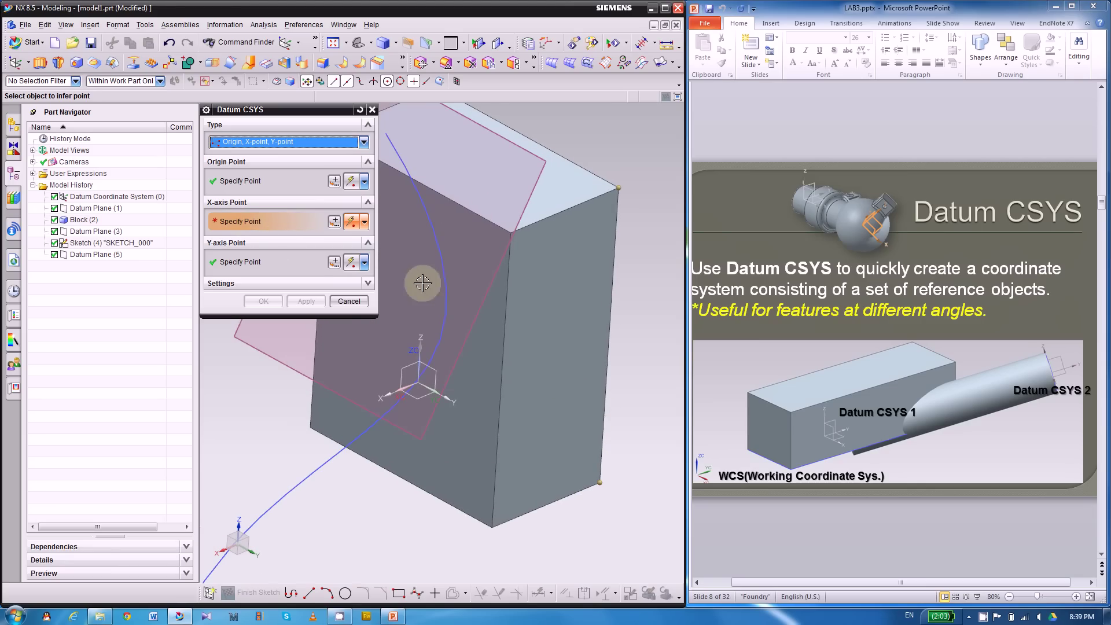
Step: Specify the X-axis point at the block's near top corner and create the three-point datum coordinate system
click(512, 237)
scroll(636, 277, down, 2)
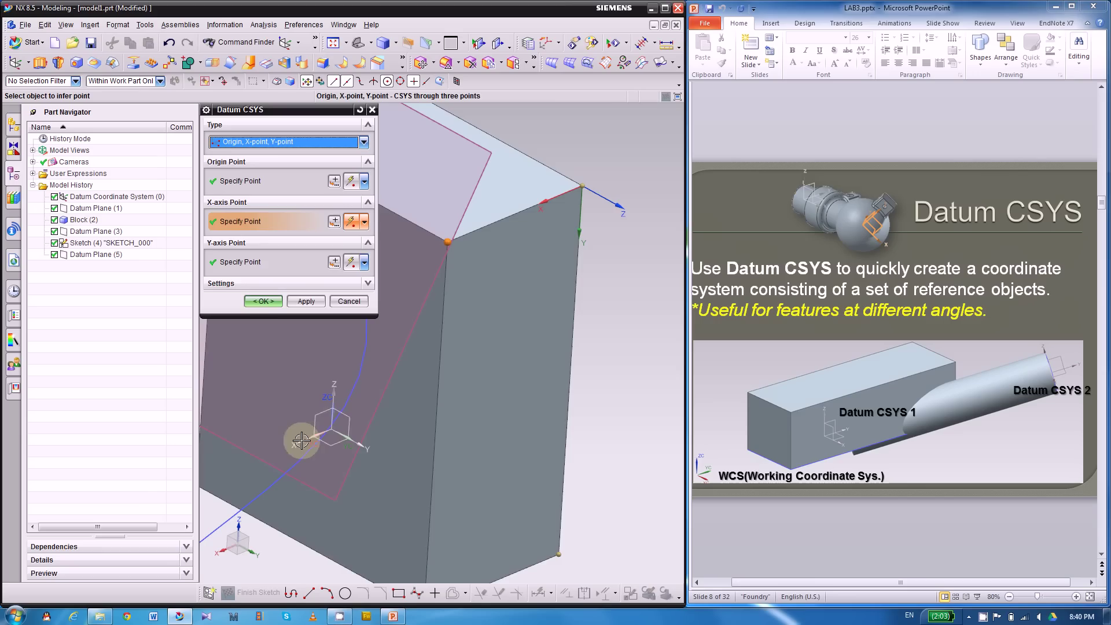
click(265, 302)
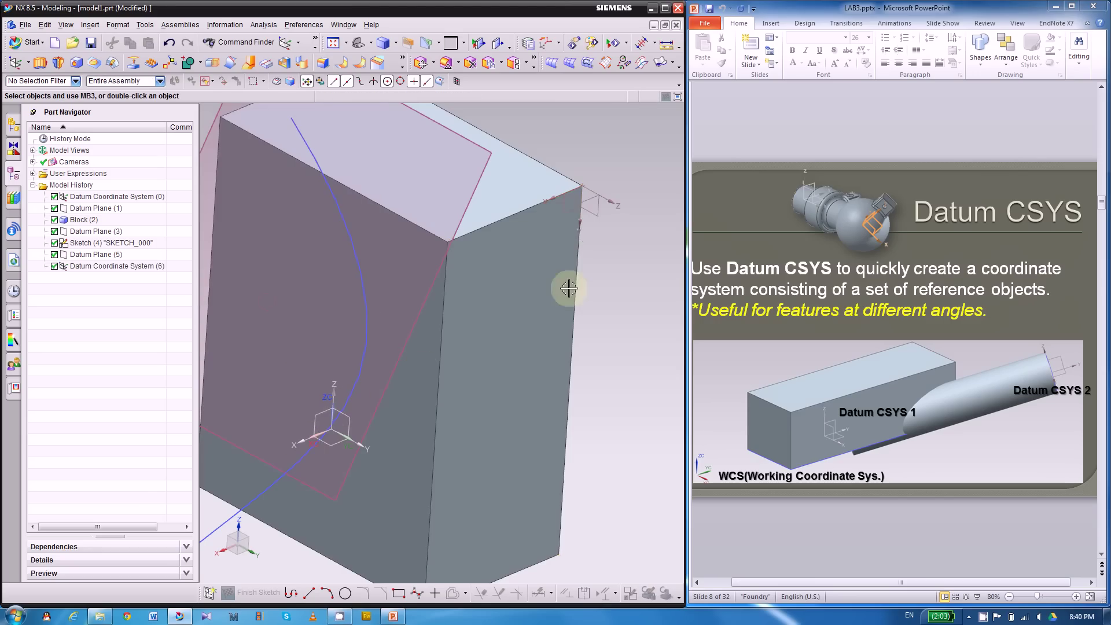
Step: Hide the block, the spline sketch, Datum Plane (3) and Datum Plane (5), leaving both coordinate systems displayed
scroll(622, 277, down, 2)
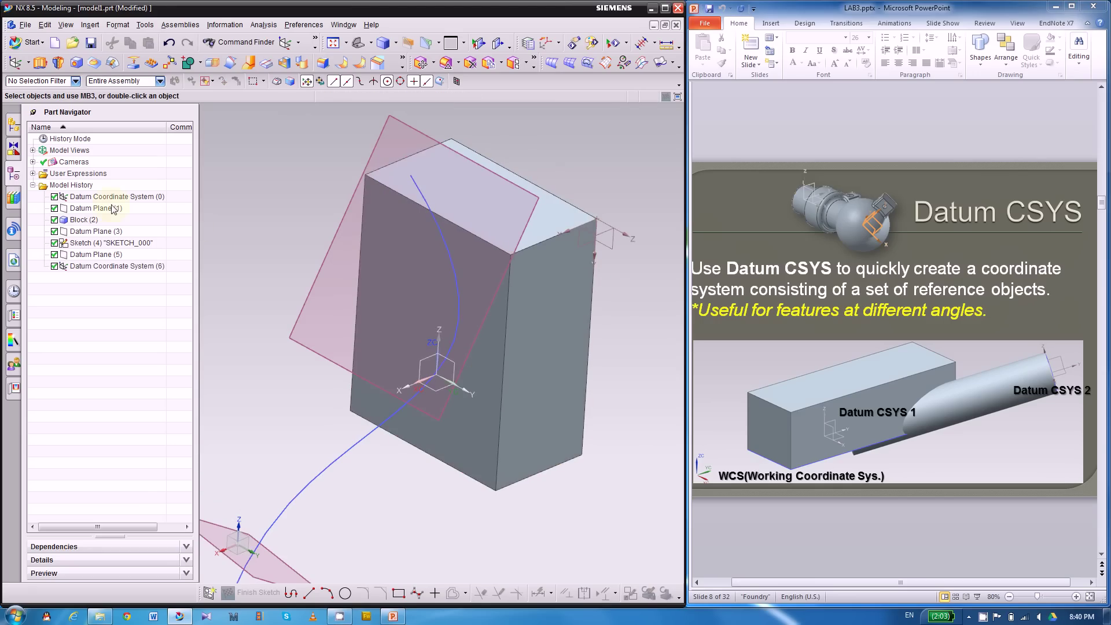
right_click(97, 226)
click(99, 230)
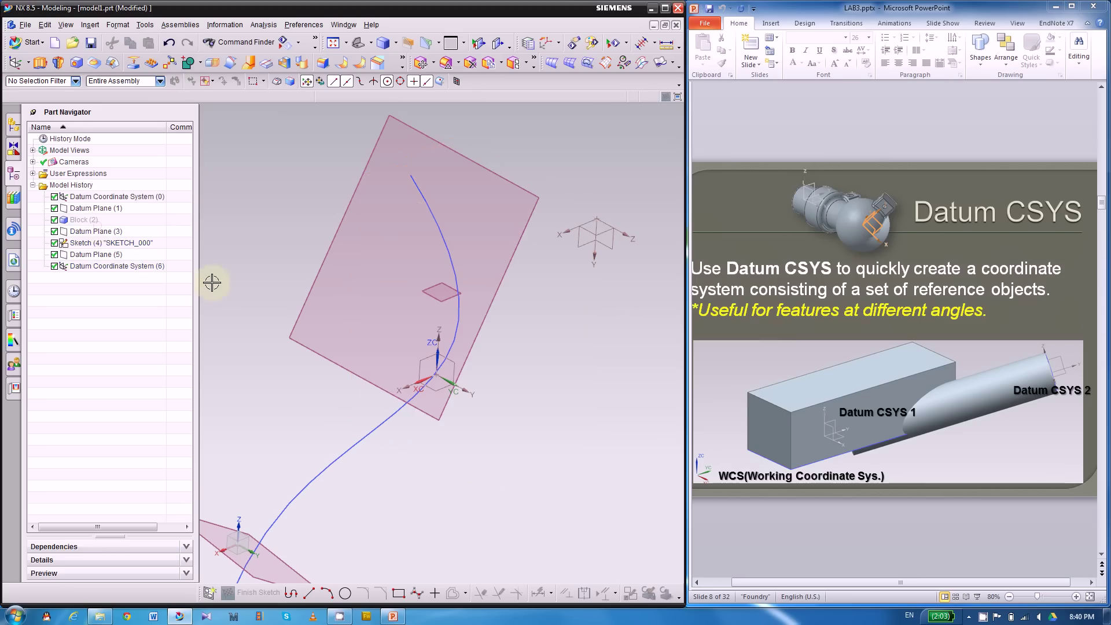
click(110, 257)
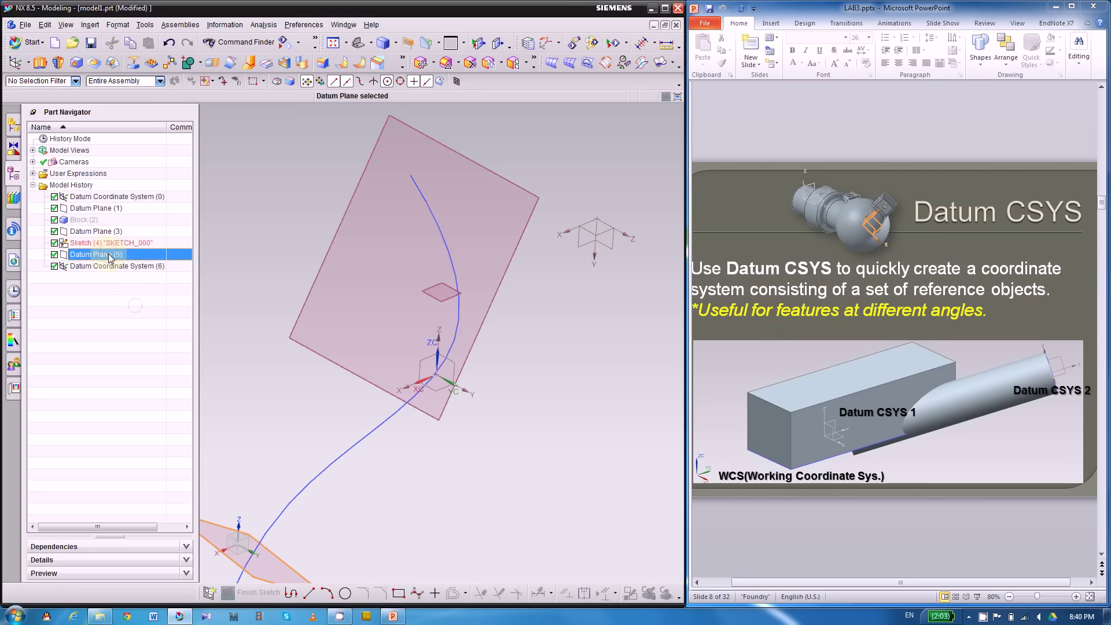
shift+click(110, 231)
right_click(116, 234)
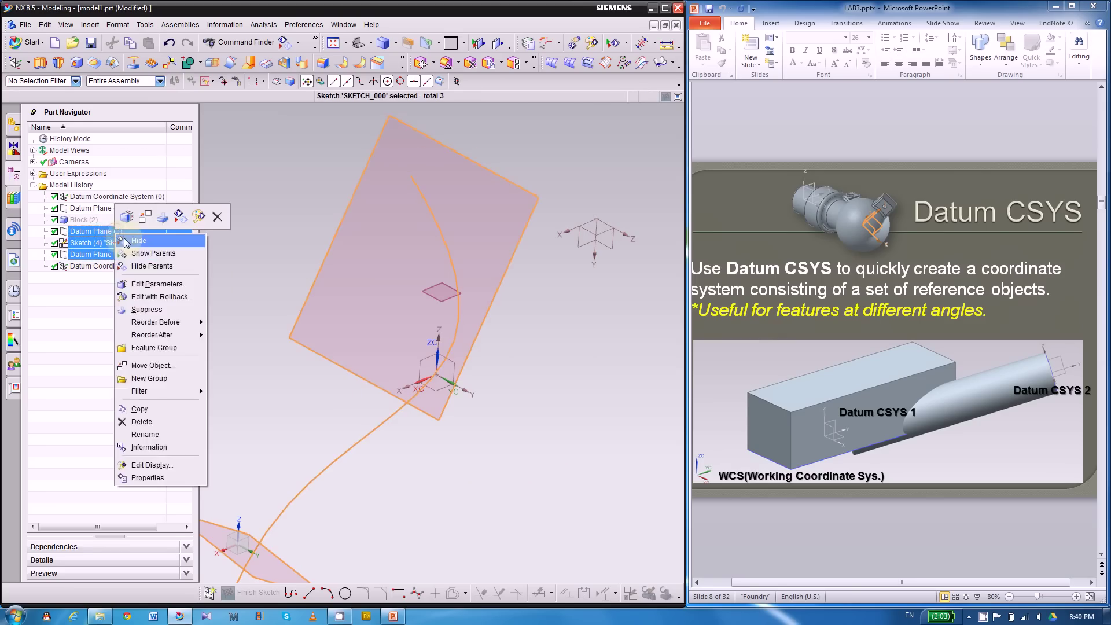
click(149, 389)
middle_drag(363, 290, 381, 296)
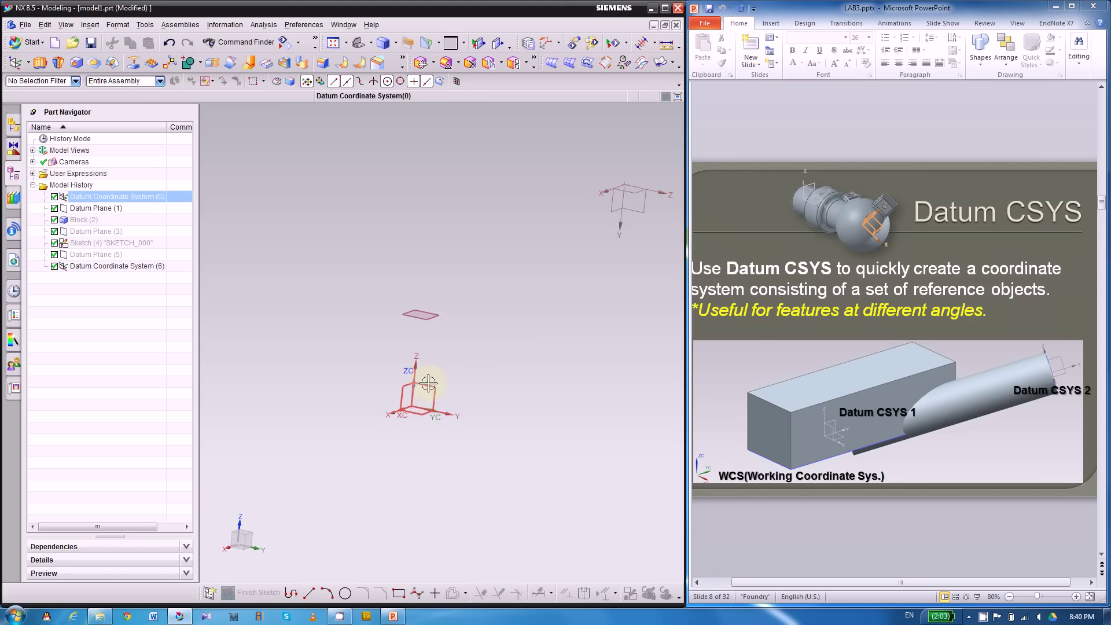
Step: Switch to the LAB3 presentation in PowerPoint and advance past the Datum CSYS slides to the Design Features slide
middle_drag(387, 419, 421, 466)
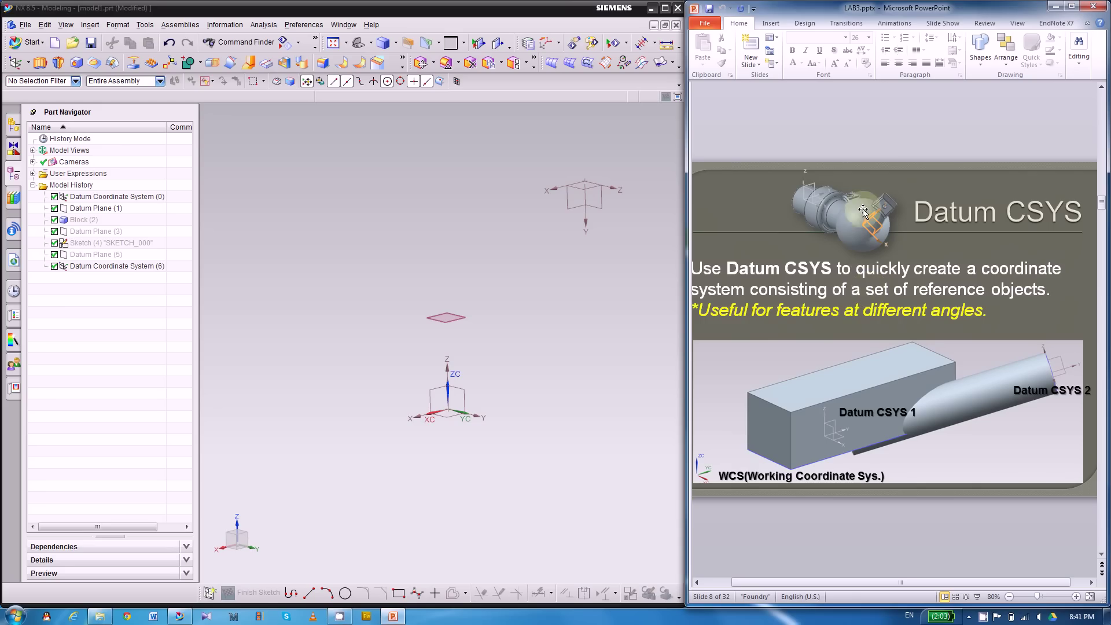
scroll(898, 261, down, 1)
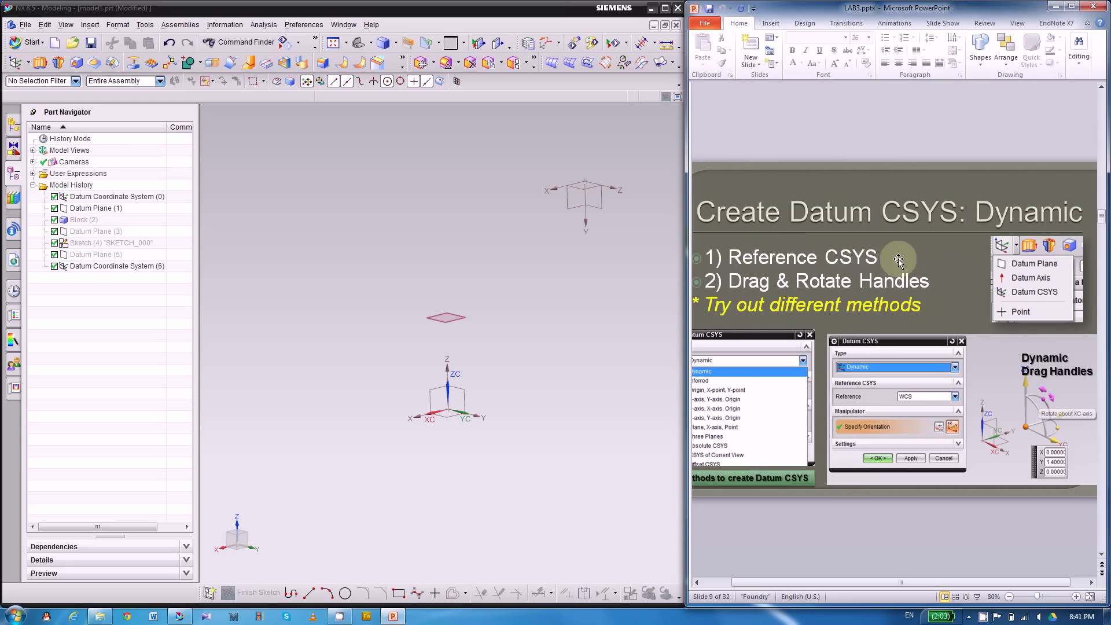
scroll(951, 261, down, 1)
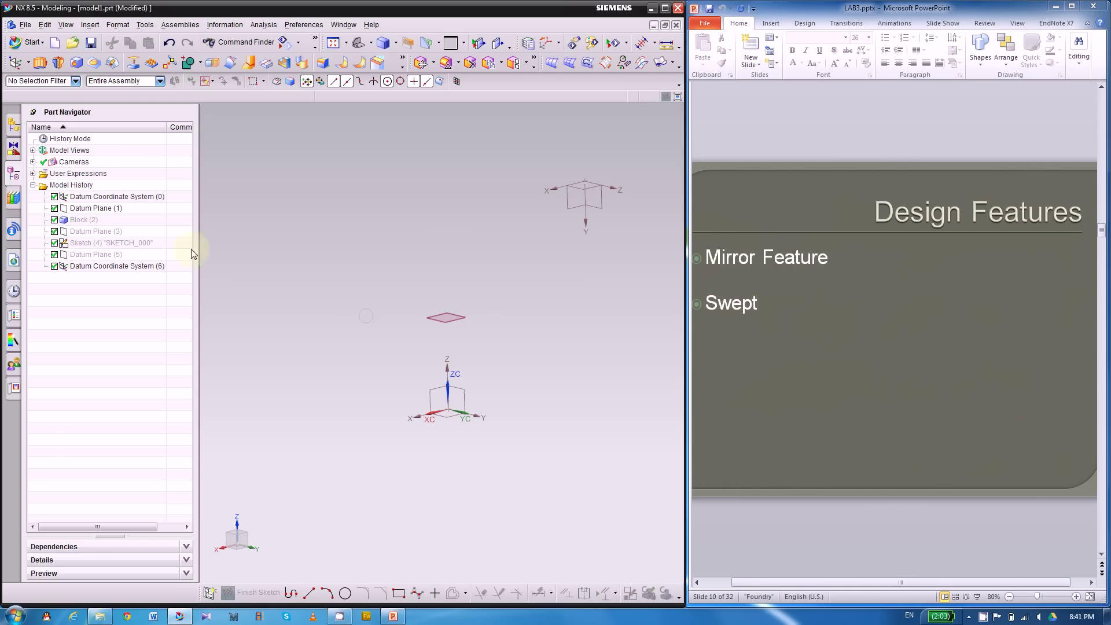
Step: Switch back to NX and show the hidden block again
right_click(93, 220)
click(110, 226)
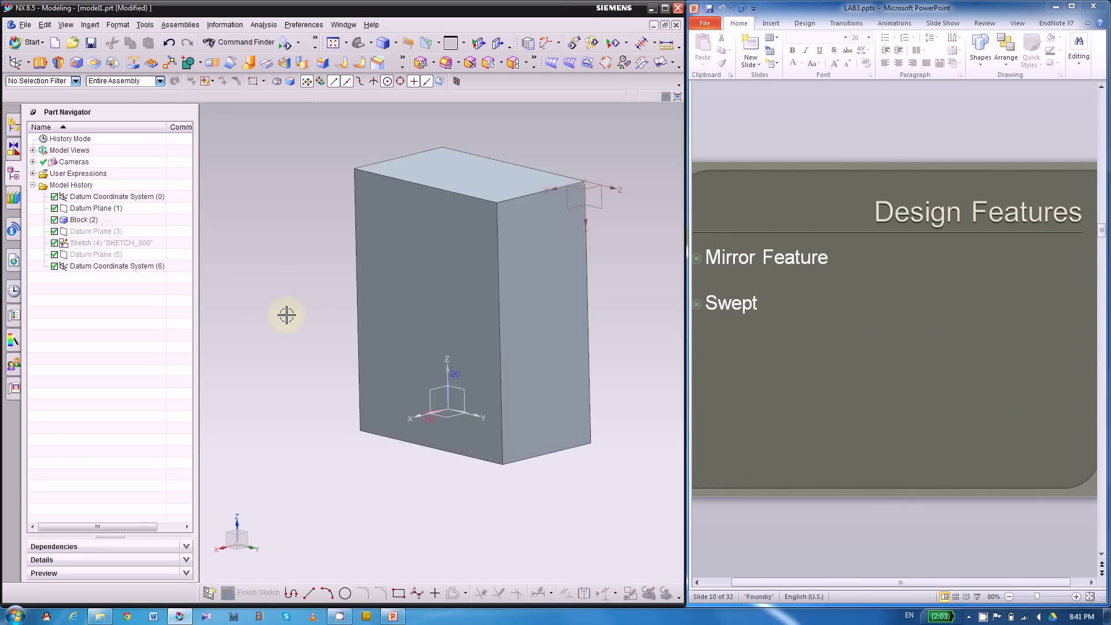
middle_drag(352, 318, 489, 261)
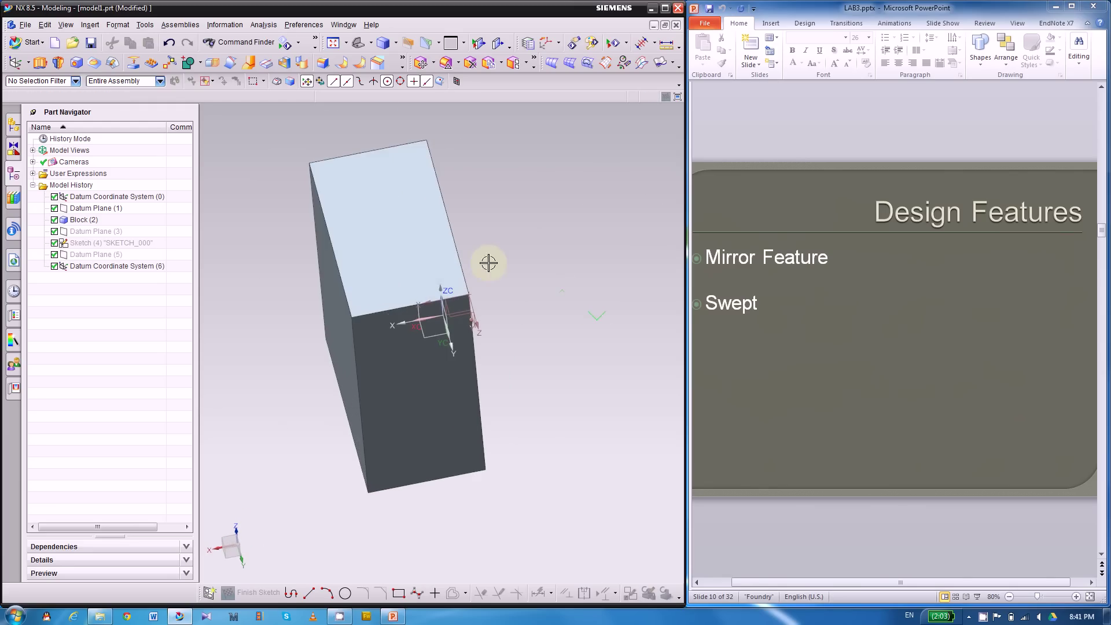
Step: Examine the block's faces and the three-point datum coordinate system on its corner from several angles
click(409, 434)
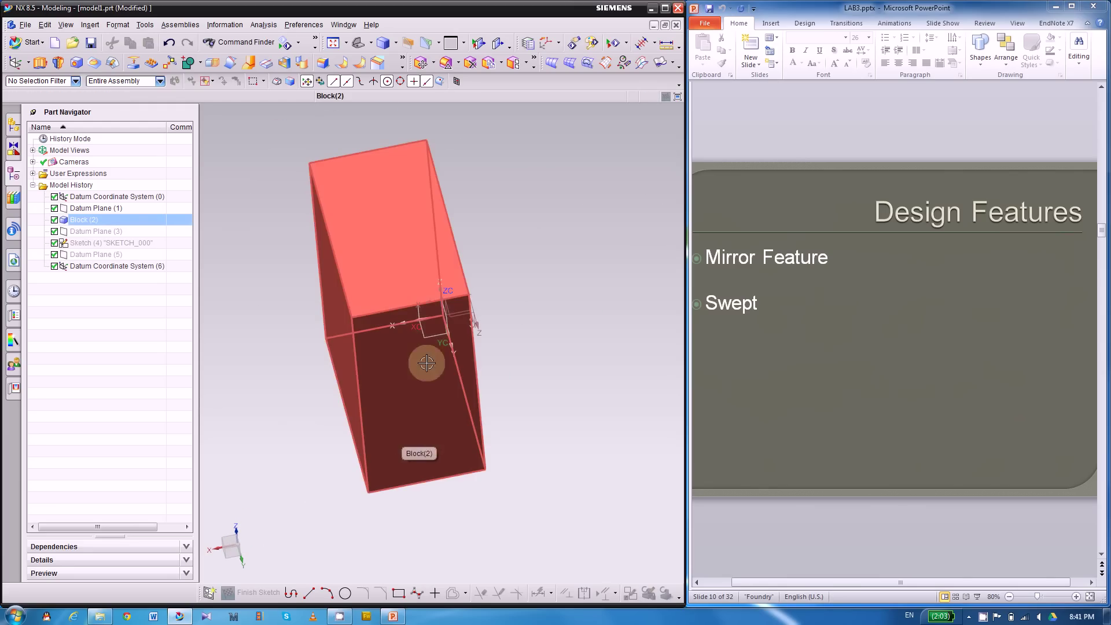
scroll(323, 392, down, 1)
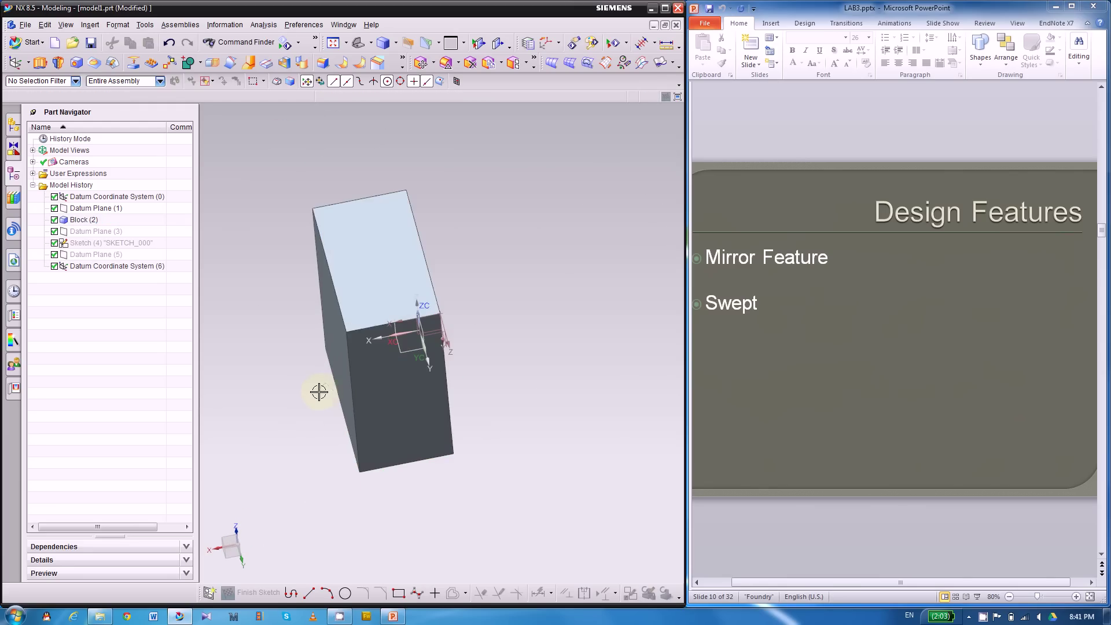
middle_drag(298, 391, 302, 380)
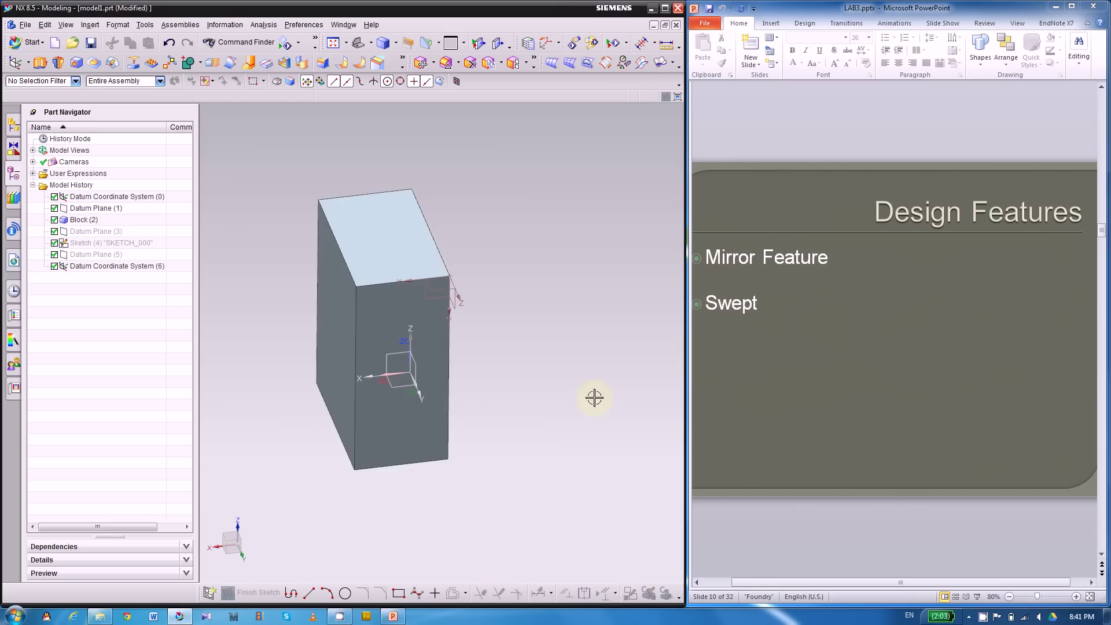
middle_drag(596, 397, 568, 405)
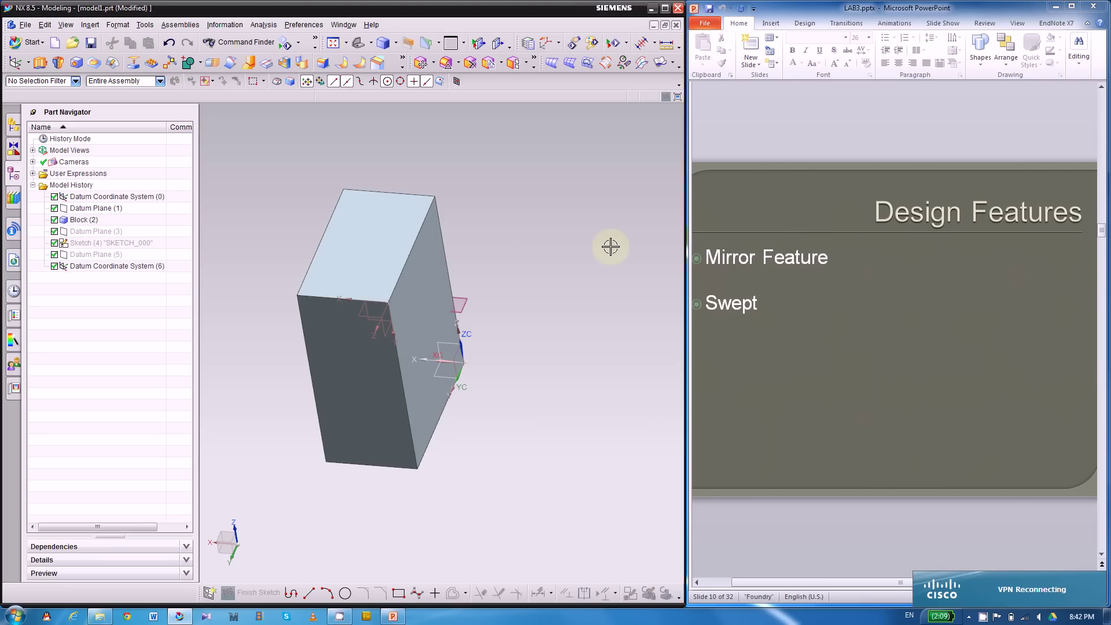
click(342, 214)
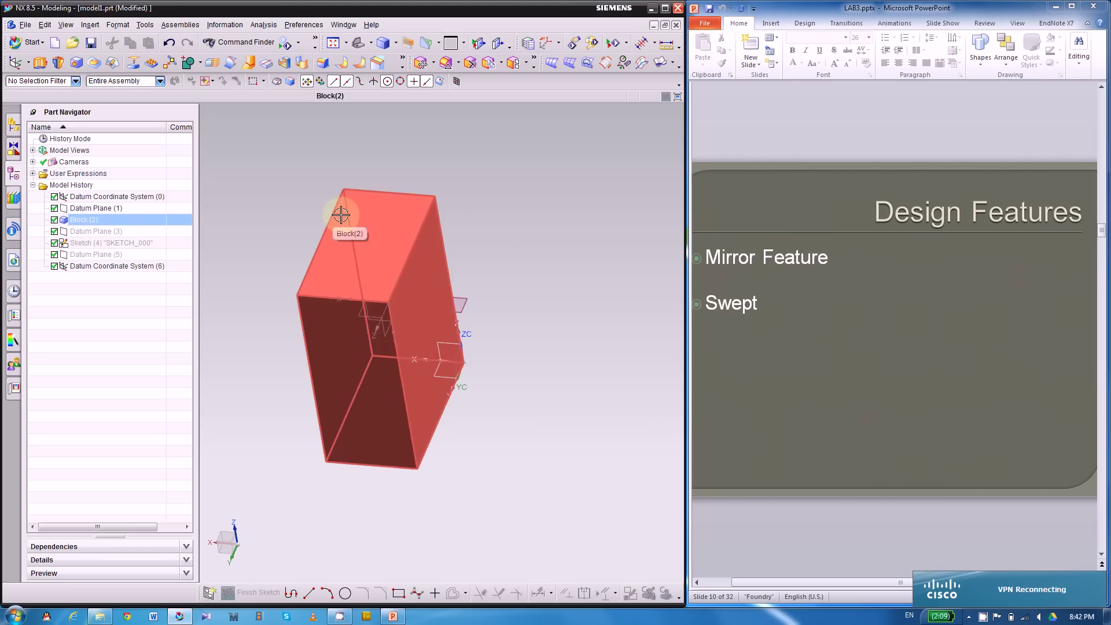
key(Escape)
click(340, 298)
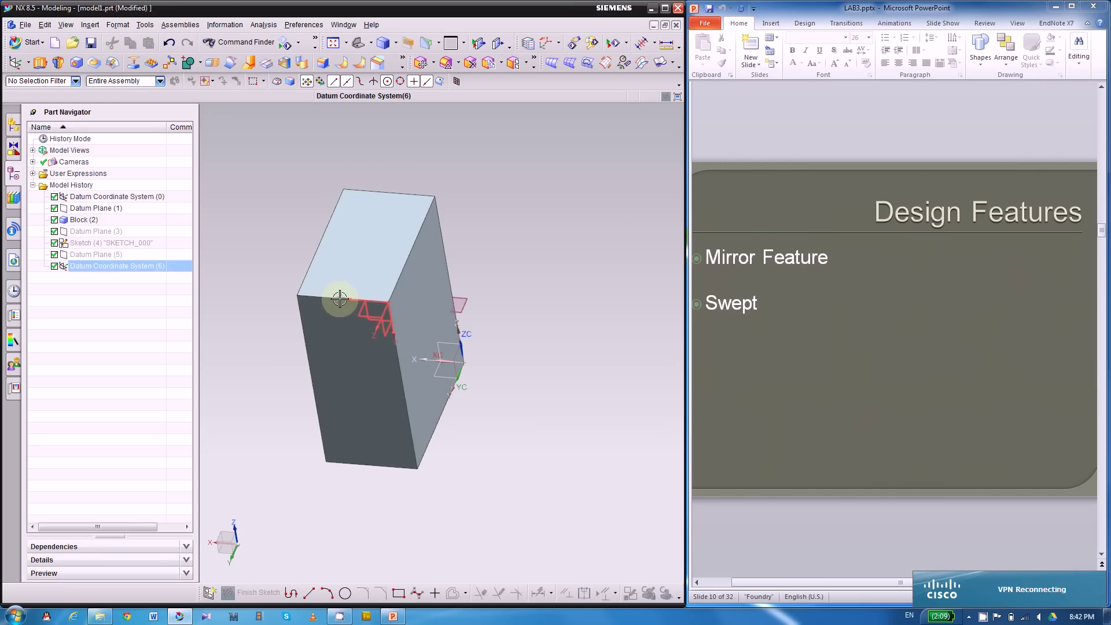
key(Escape)
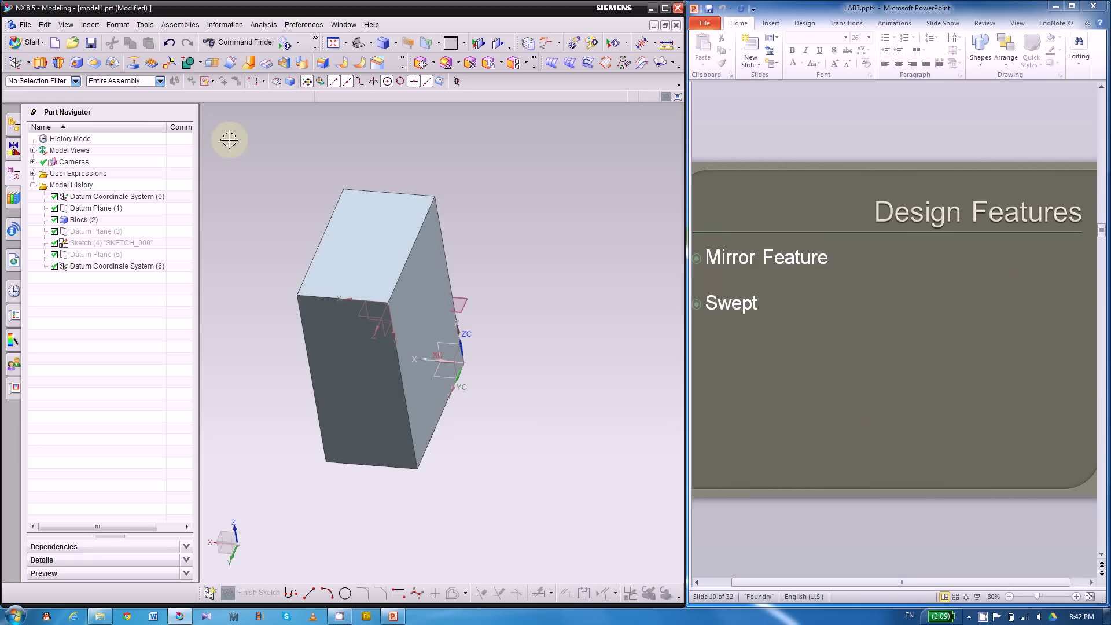
Step: Start Mirror Feature and choose the block, Datum Plane (3), the spline sketch and Datum Plane (5) as the features to mirror
click(97, 27)
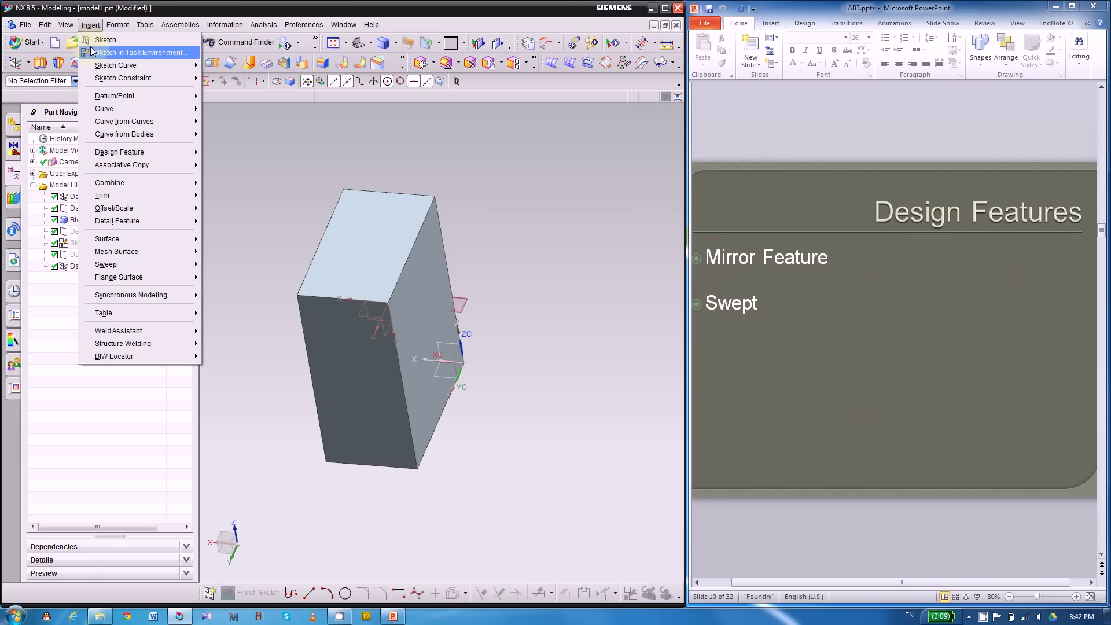
mouse_move(121, 164)
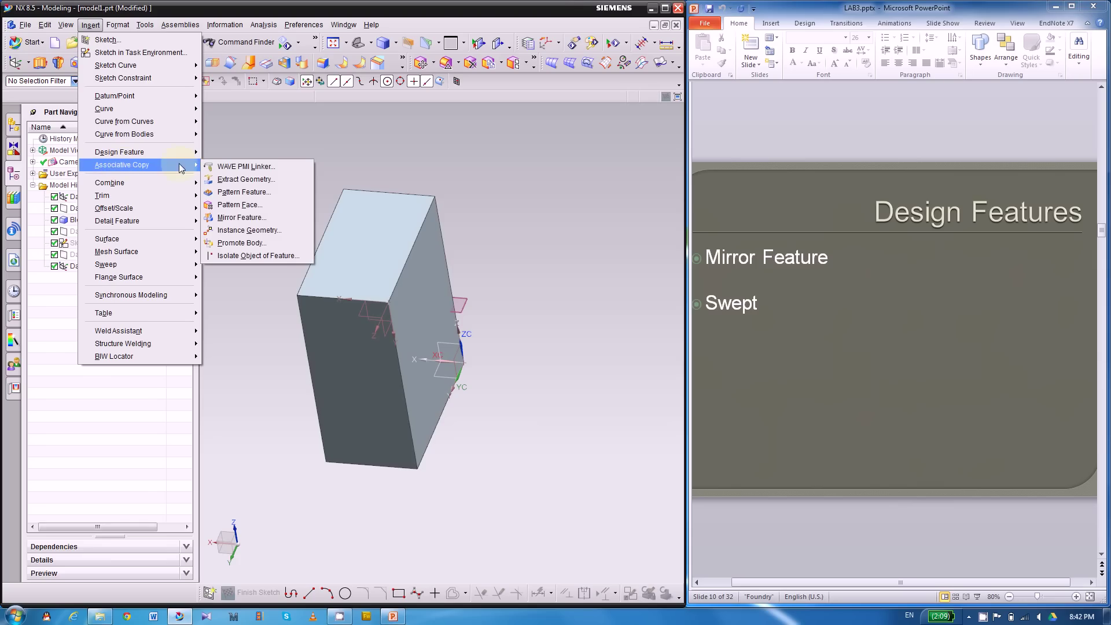
click(255, 219)
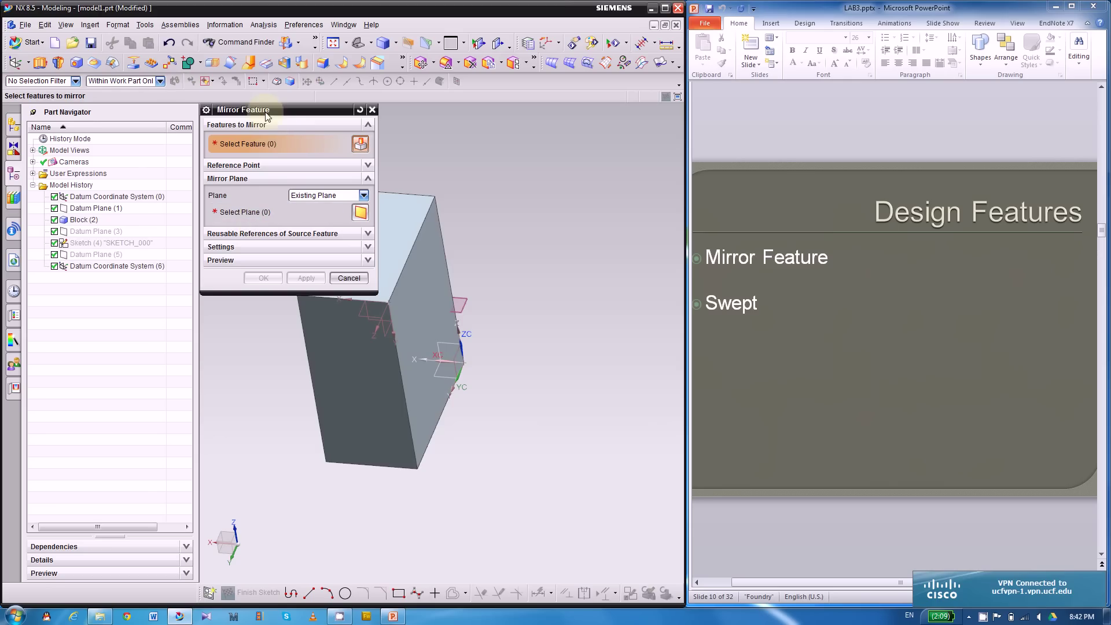
shift+middle_drag(555, 266, 615, 285)
scroll(583, 282, down, 2)
scroll(583, 282, up, 2)
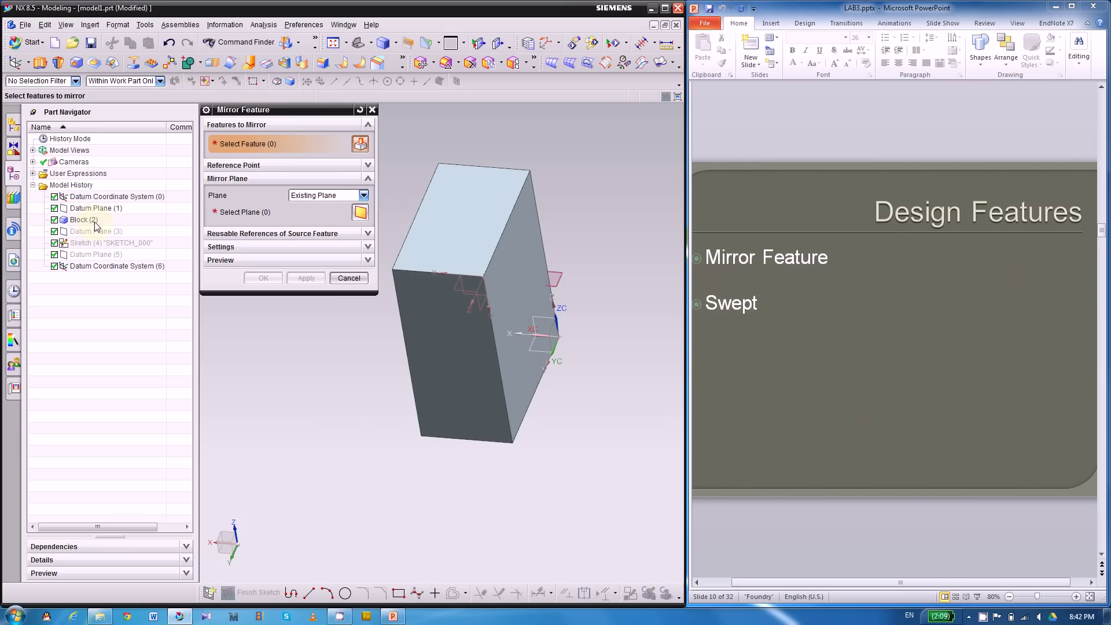
click(92, 220)
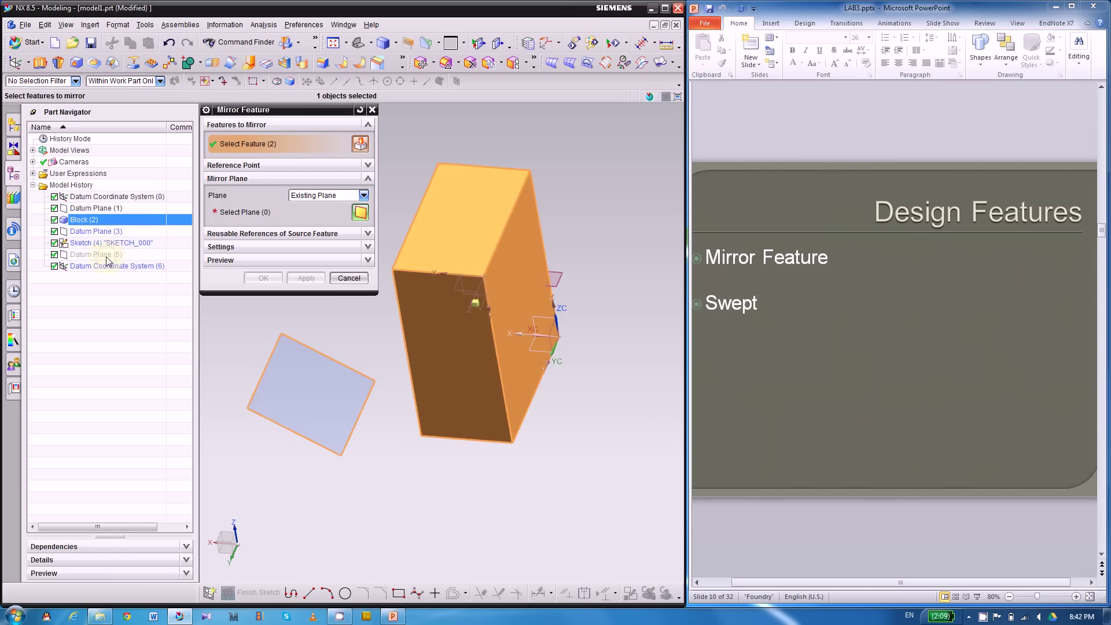
shift+click(104, 255)
mouse_move(546, 235)
middle_down()
mouse_move(453, 400)
mouse_move(444, 394)
mouse_move(489, 394)
middle_up()
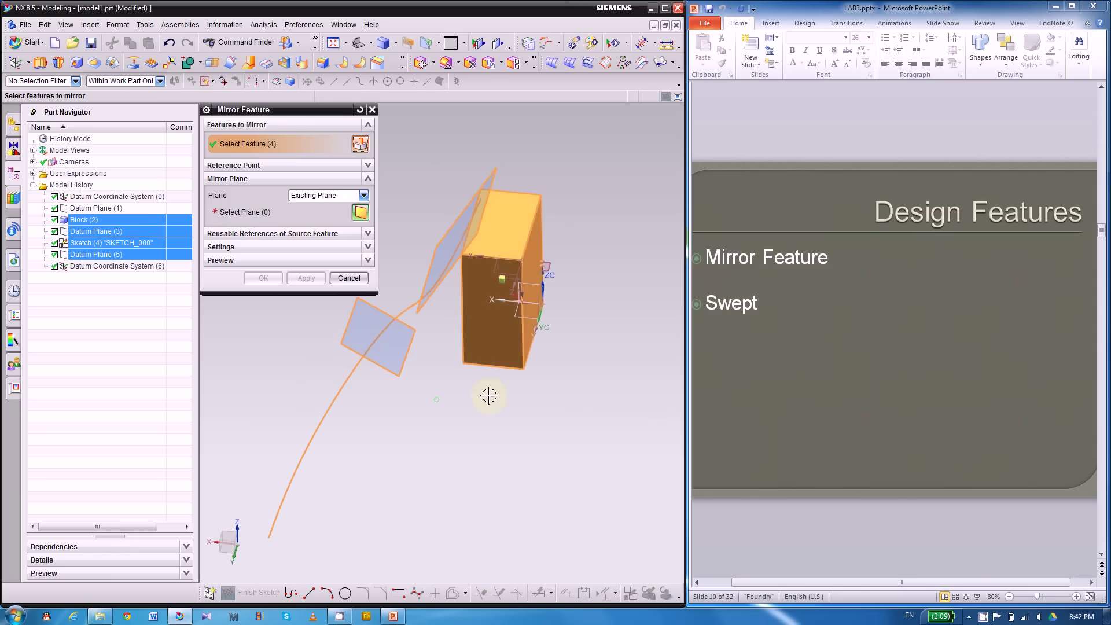
Step: Use the YZ plane of the original datum coordinate system as the existing mirror plane and apply the mirror
click(235, 213)
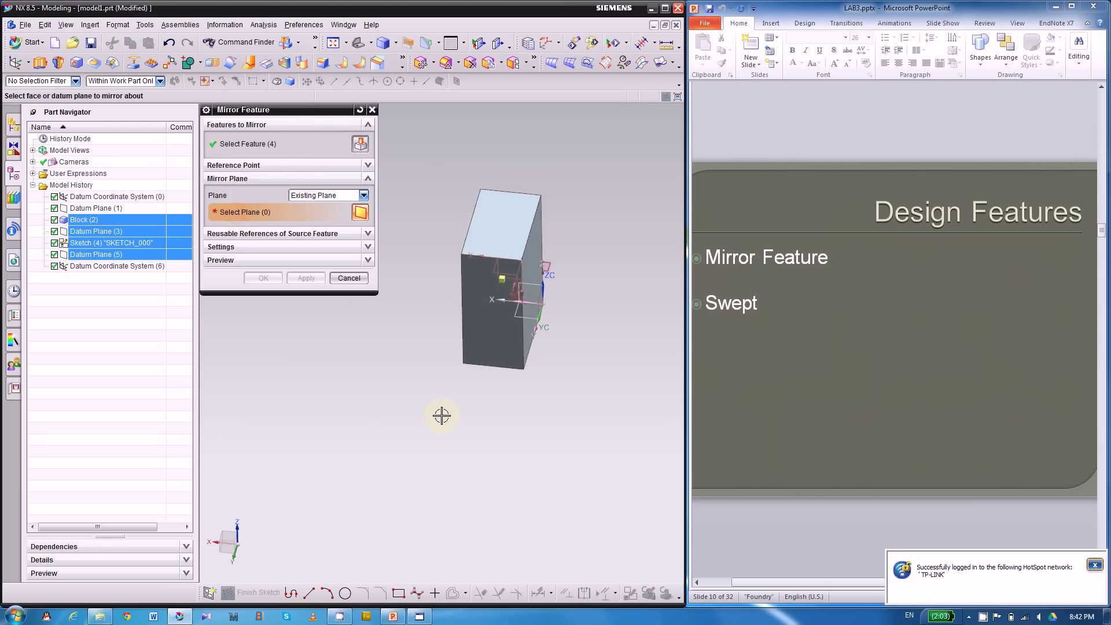
mouse_move(443, 416)
middle_down()
mouse_move(426, 417)
mouse_move(479, 415)
mouse_move(604, 360)
middle_up()
middle_drag(620, 303, 629, 301)
scroll(573, 285, up, 2)
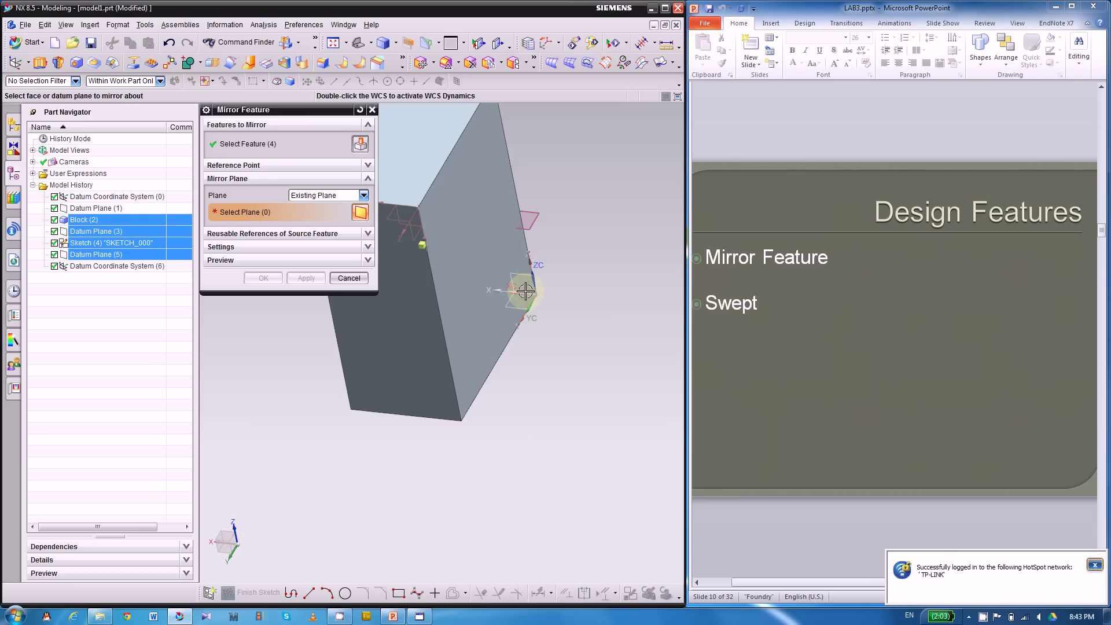
scroll(525, 291, up, 1)
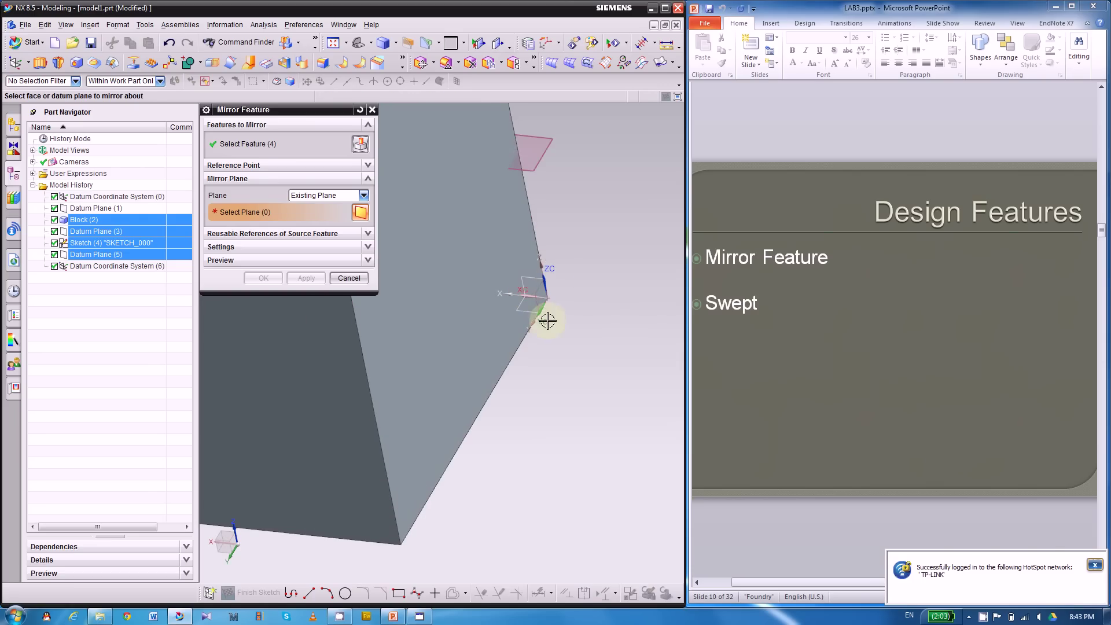
click(524, 307)
scroll(518, 324, down, 3)
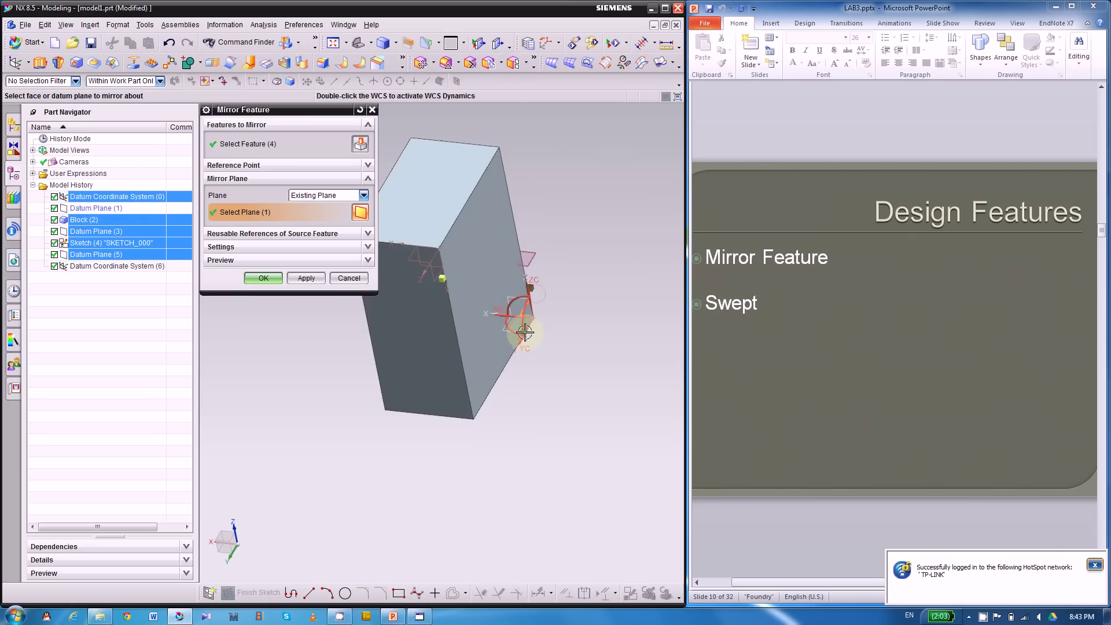
middle_drag(559, 398, 576, 370)
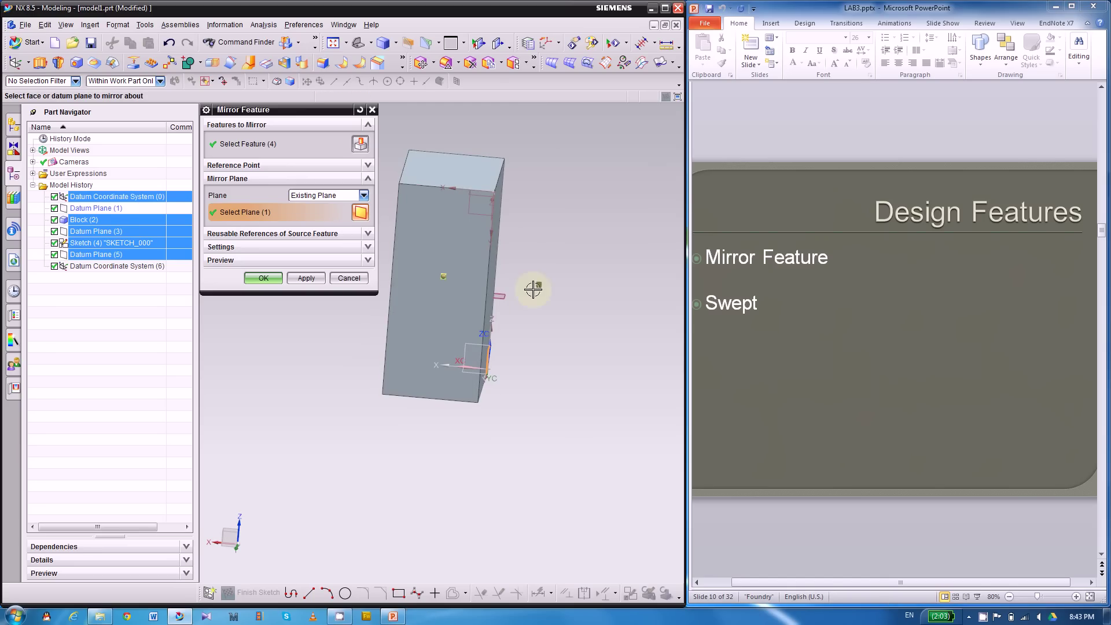
middle_drag(389, 367, 432, 446)
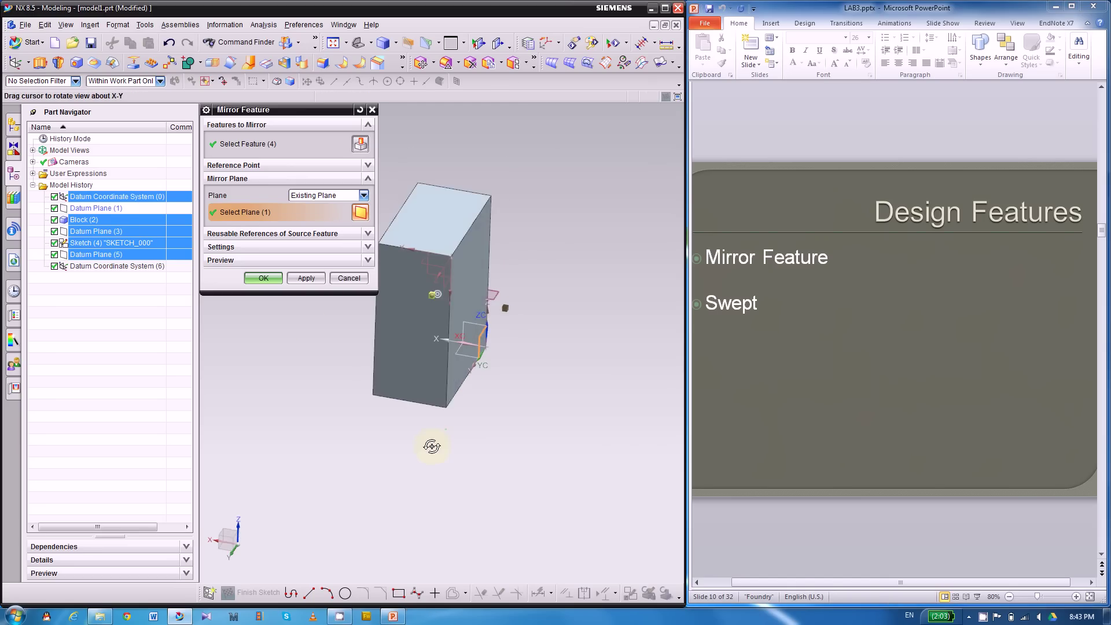
click(307, 279)
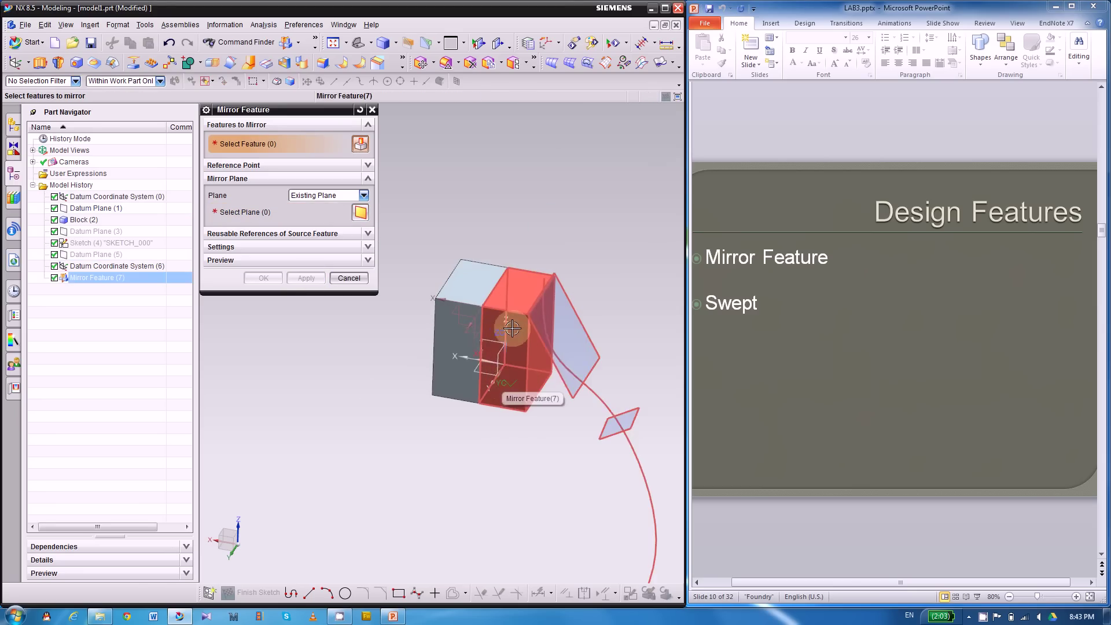
scroll(603, 409, up, 3)
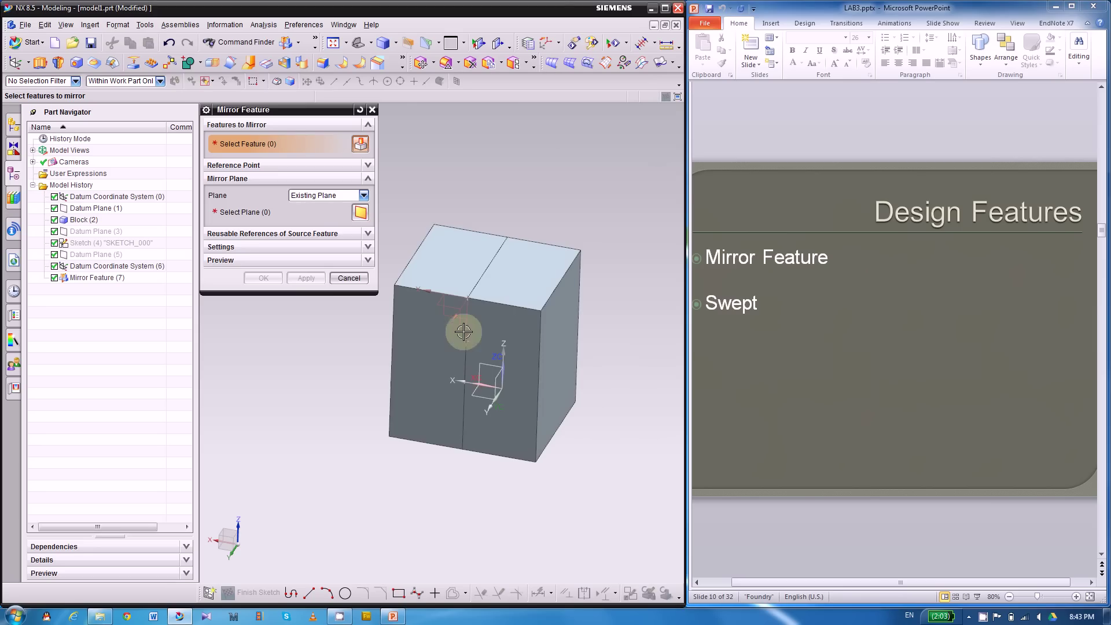
click(96, 231)
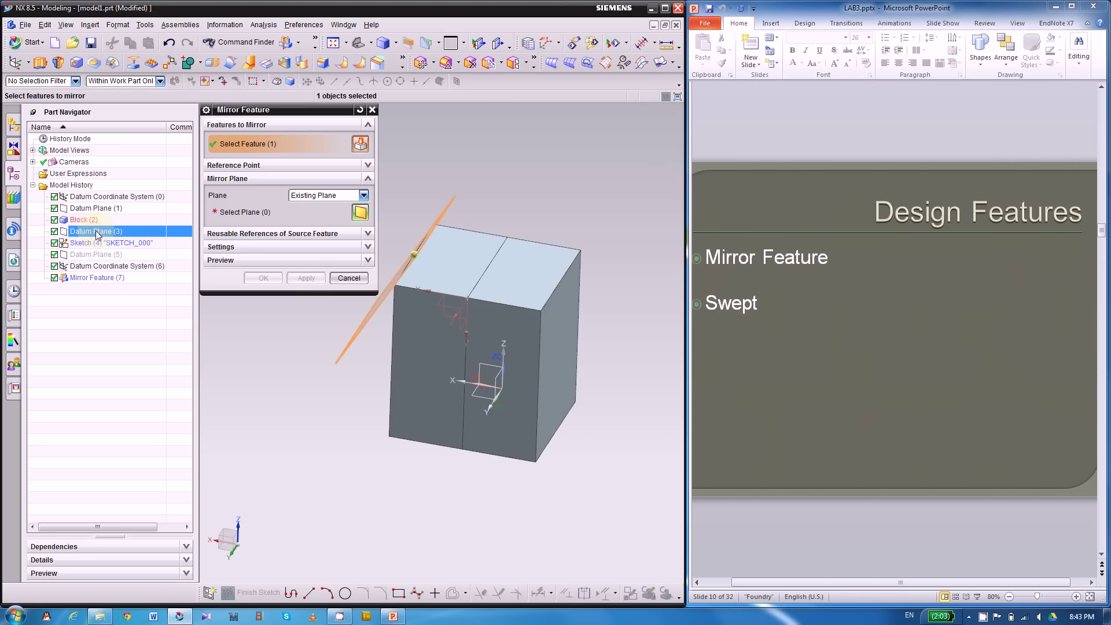
shift+click(91, 267)
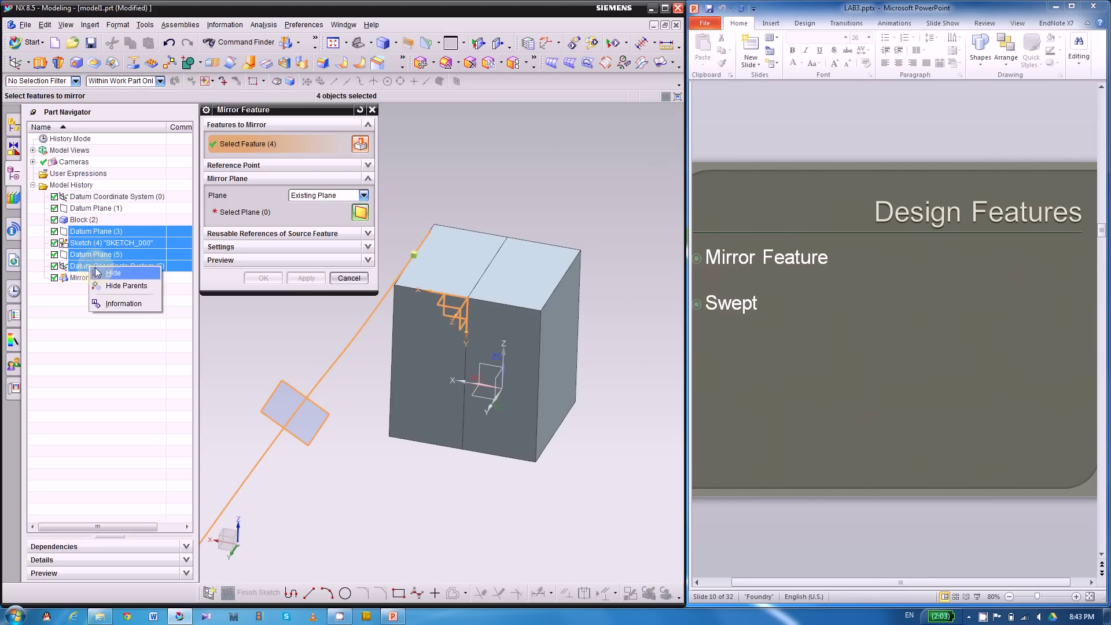
right_click(89, 244)
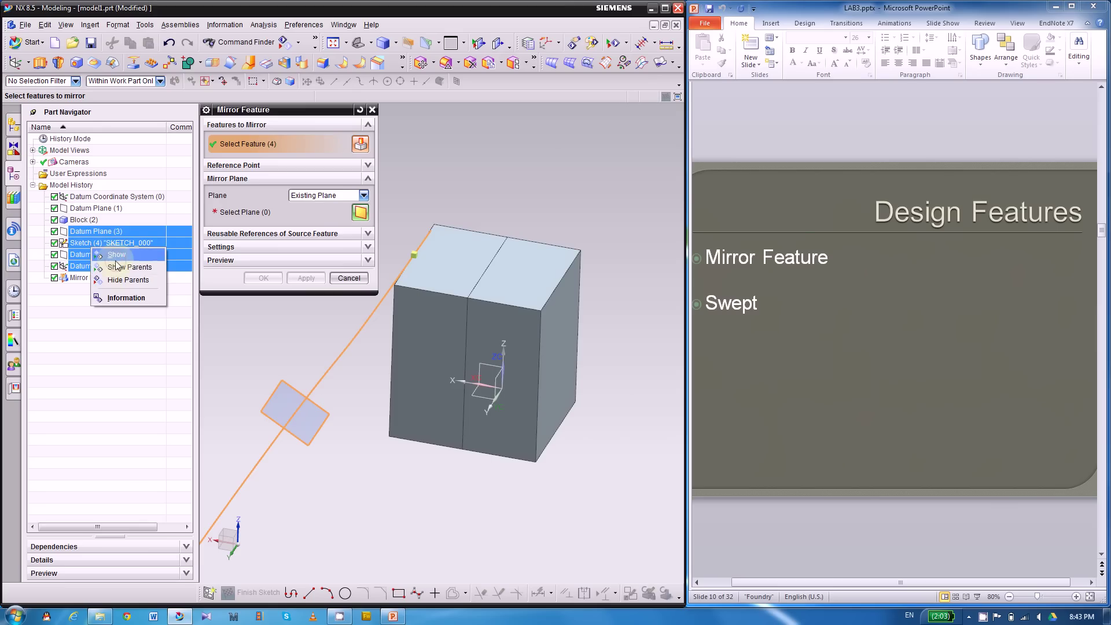
key(Escape)
key(Escape)
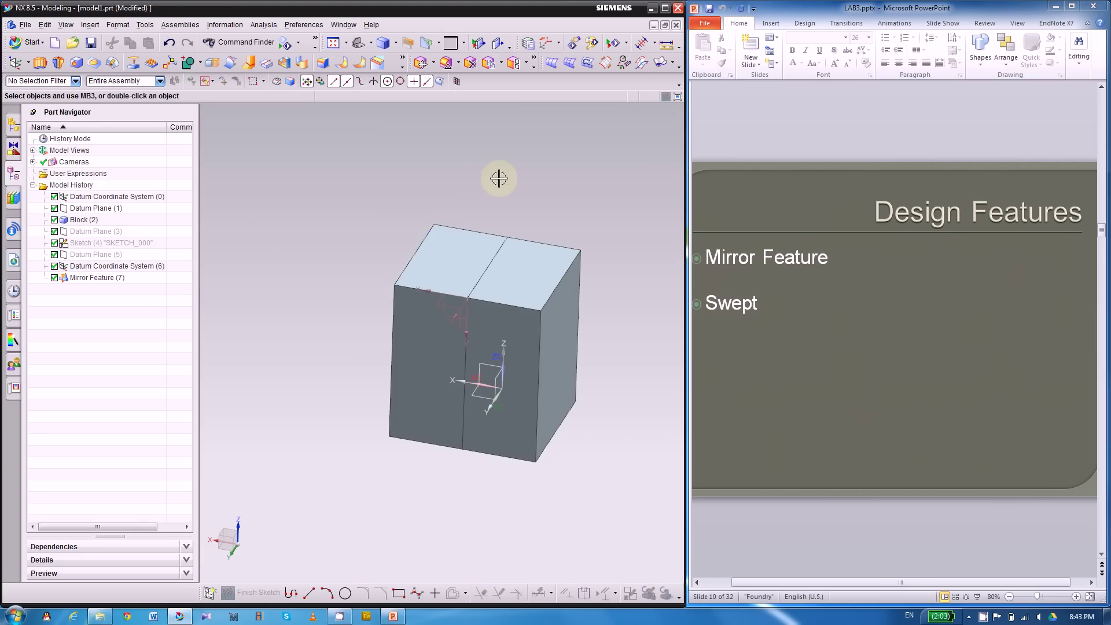
Step: Show the original Datum Plane (3), spline sketch and Datum Plane (5) again, together with Datum Coordinate System (6)
click(92, 232)
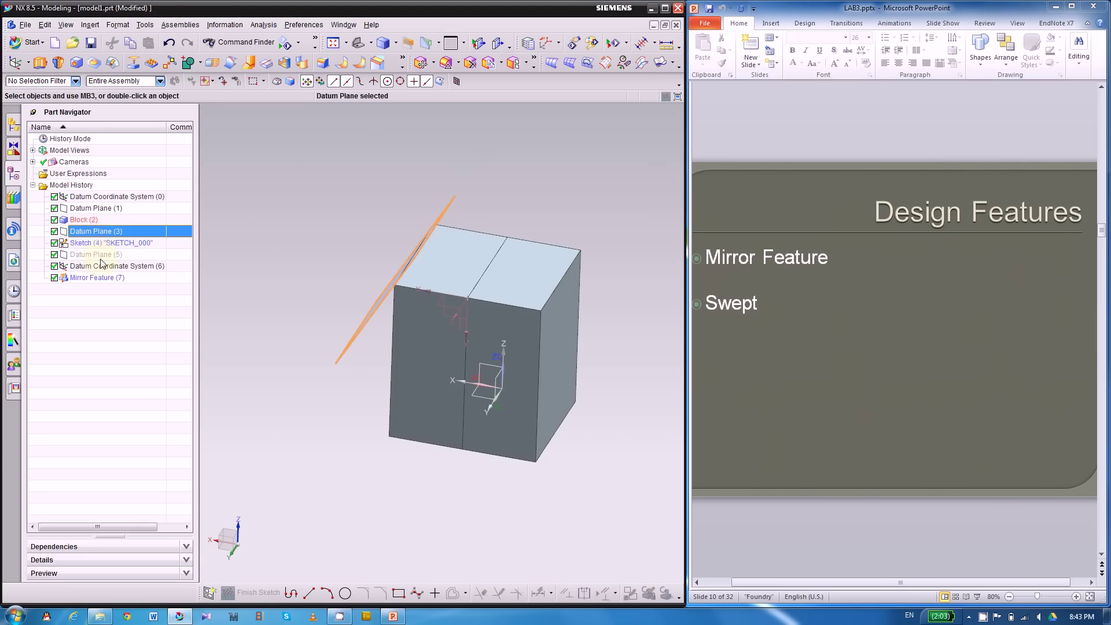
shift+click(102, 266)
right_click(102, 256)
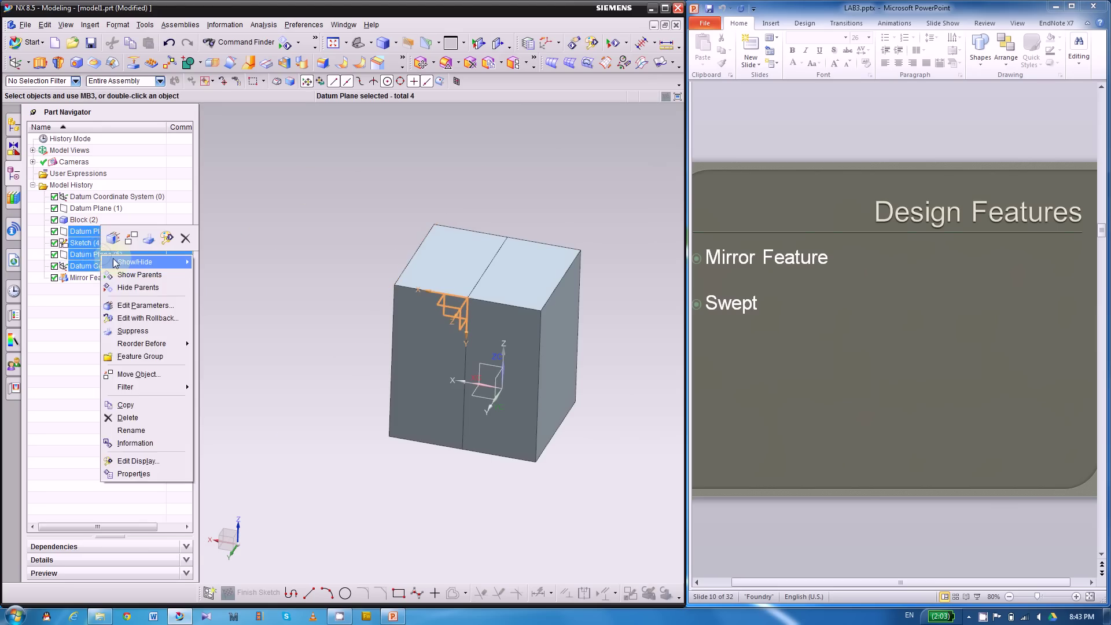
mouse_move(181, 271)
click(217, 263)
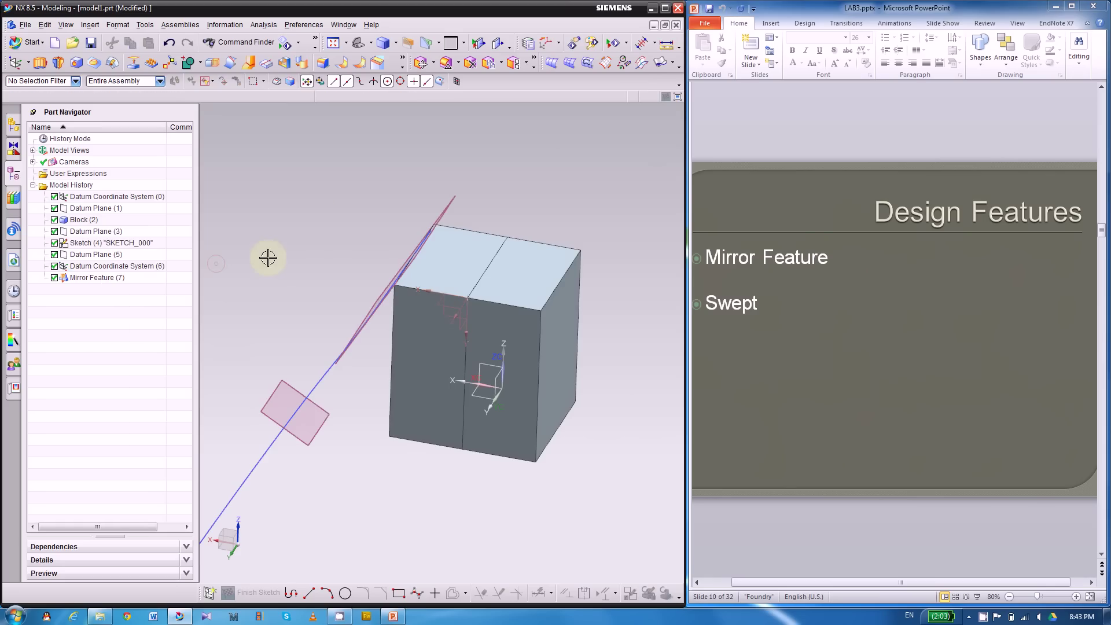
Step: Show the mirror feature's copies of the datum planes and spline sketch on the opposite side of the block
click(103, 279)
right_click(103, 281)
click(121, 298)
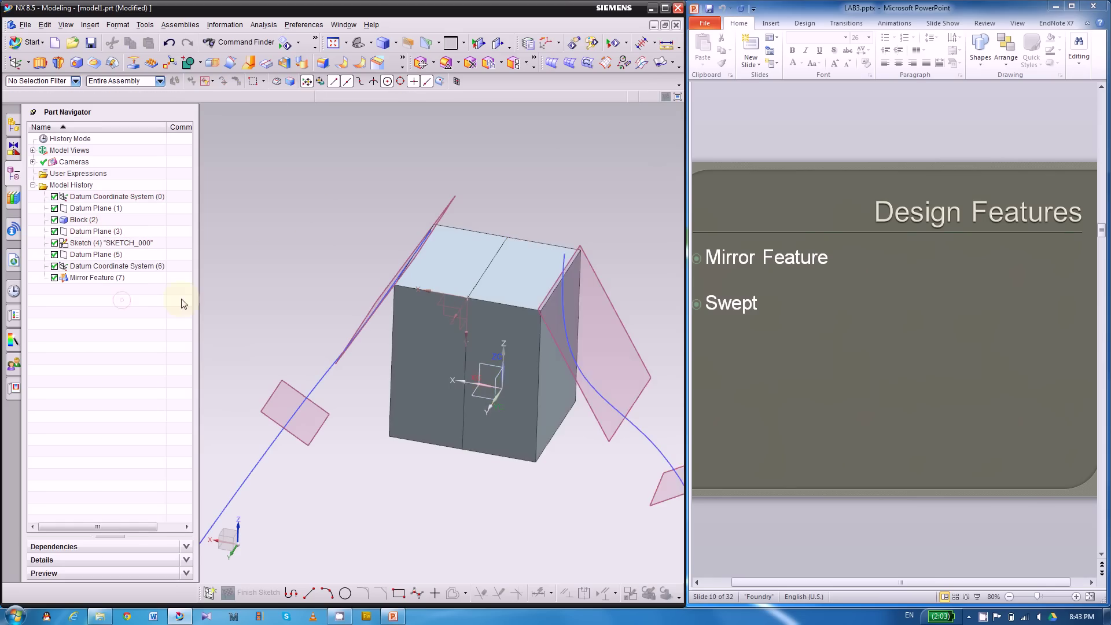
scroll(390, 377, down, 3)
middle_drag(389, 376, 370, 361)
scroll(387, 401, up, 3)
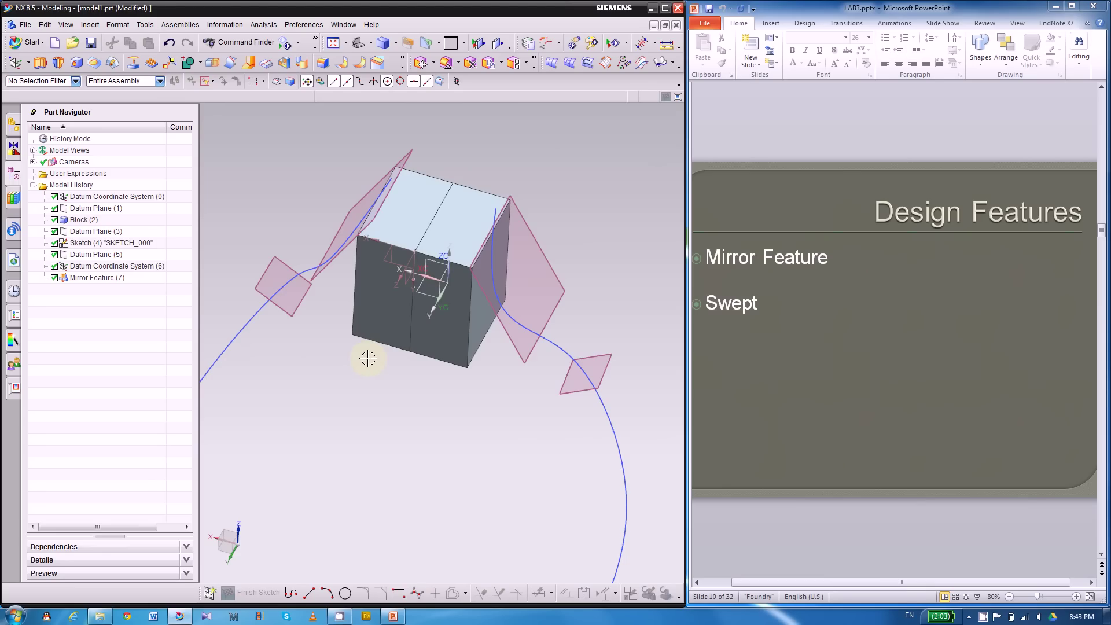
Step: Switch to the PowerPoint slides and bring up the Swept slide on sections and guide curves
scroll(434, 246, up, 5)
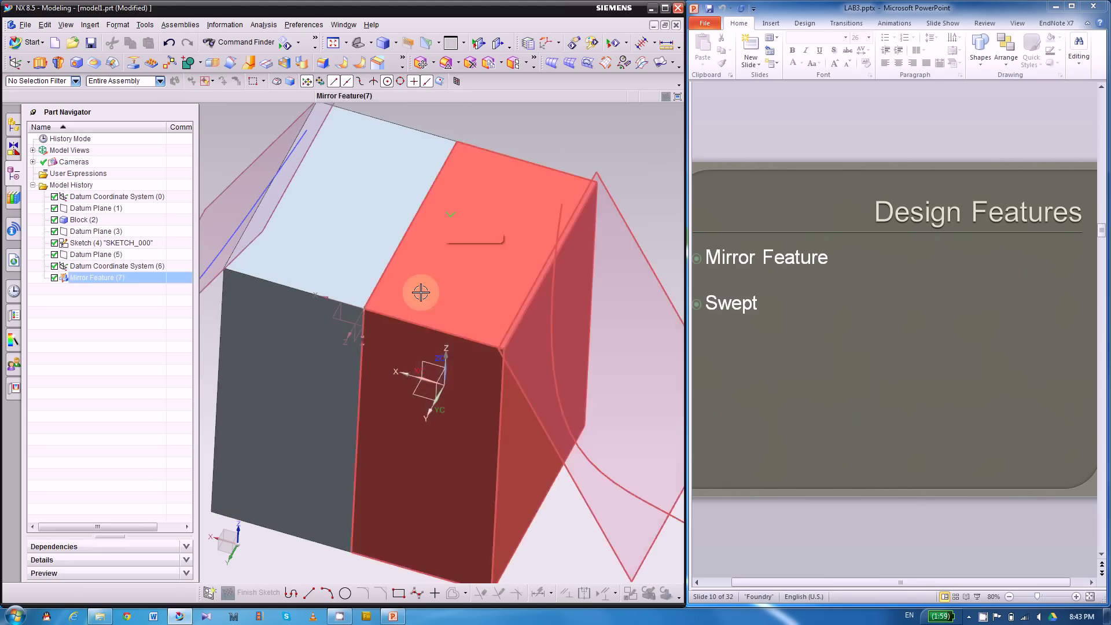
scroll(422, 288, down, 4)
mouse_move(392, 418)
middle_down()
mouse_move(380, 427)
mouse_move(379, 405)
middle_up()
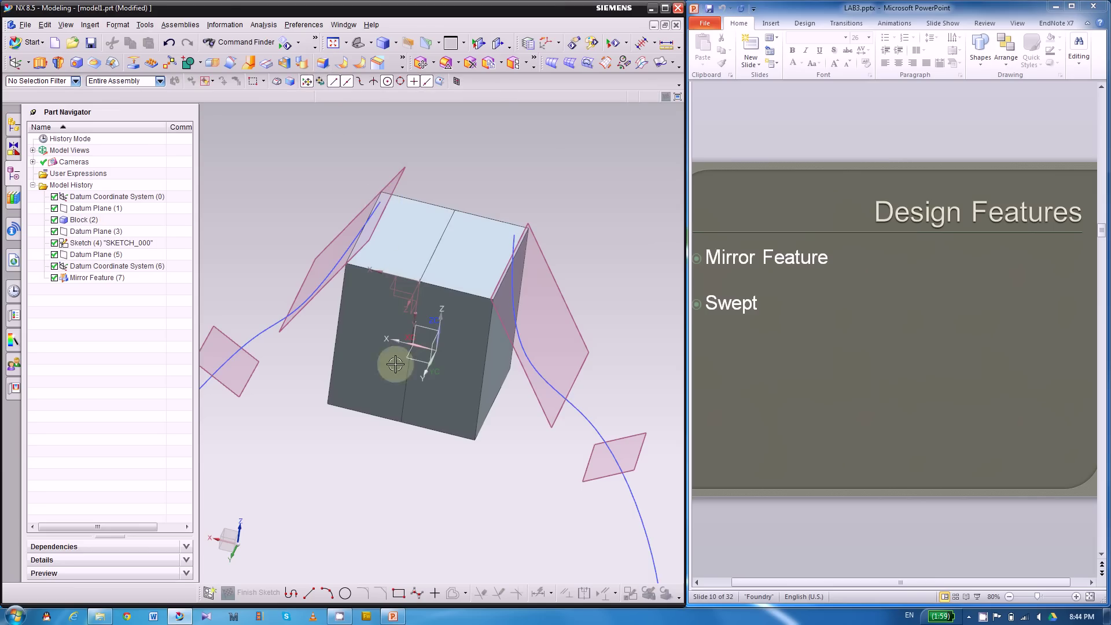
scroll(494, 365, down, 1)
scroll(495, 365, up, 1)
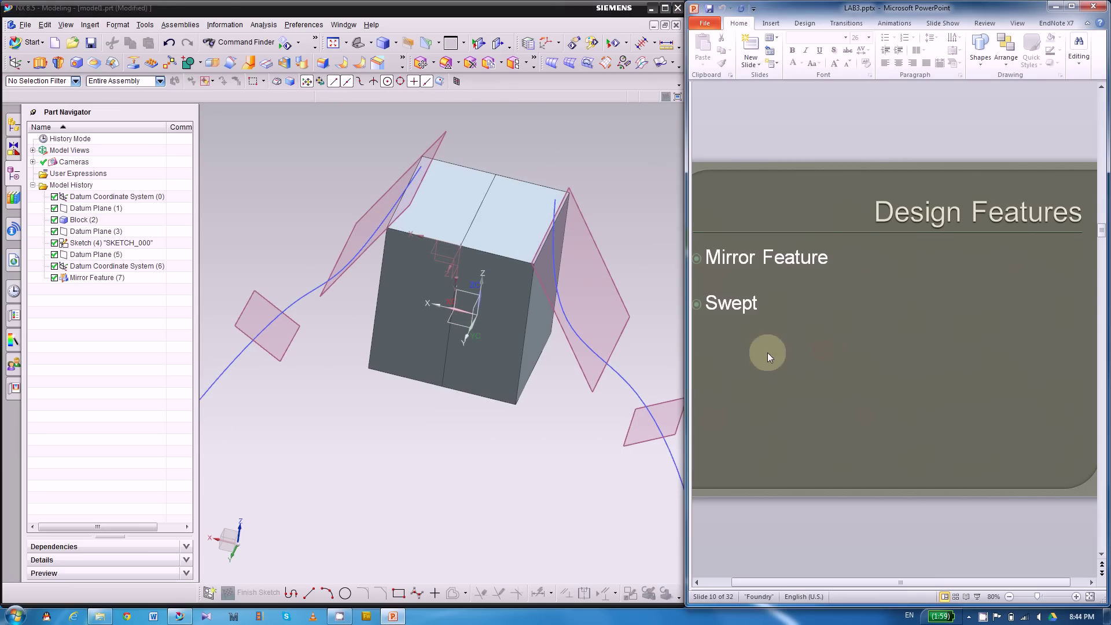
scroll(768, 352, down, 1)
scroll(764, 356, down, 1)
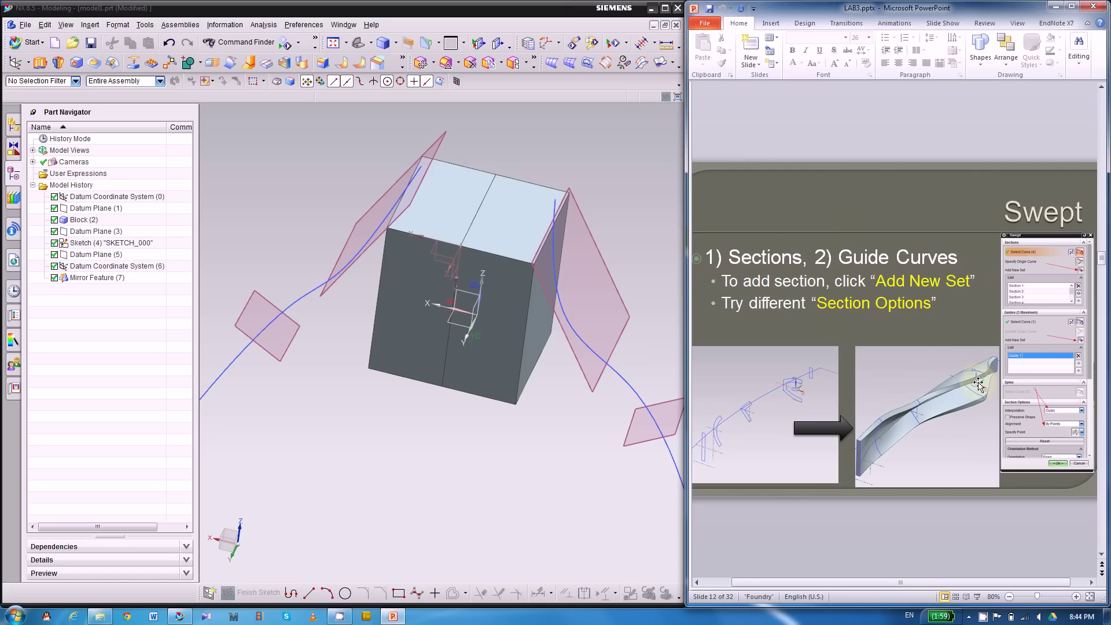
click(539, 444)
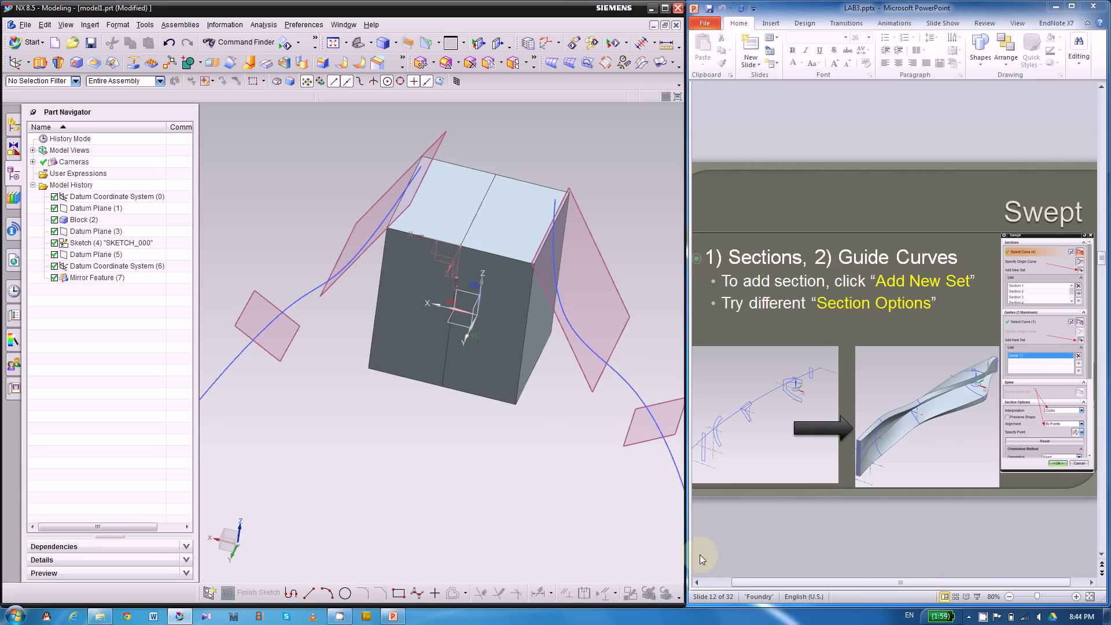
click(479, 380)
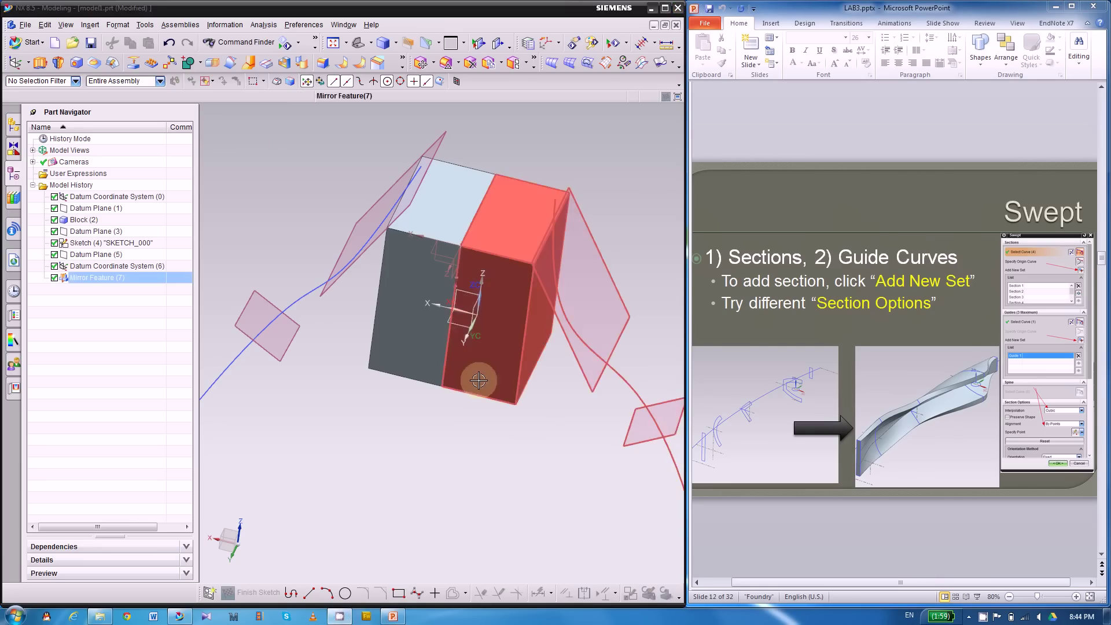
key(Escape)
right_click(985, 617)
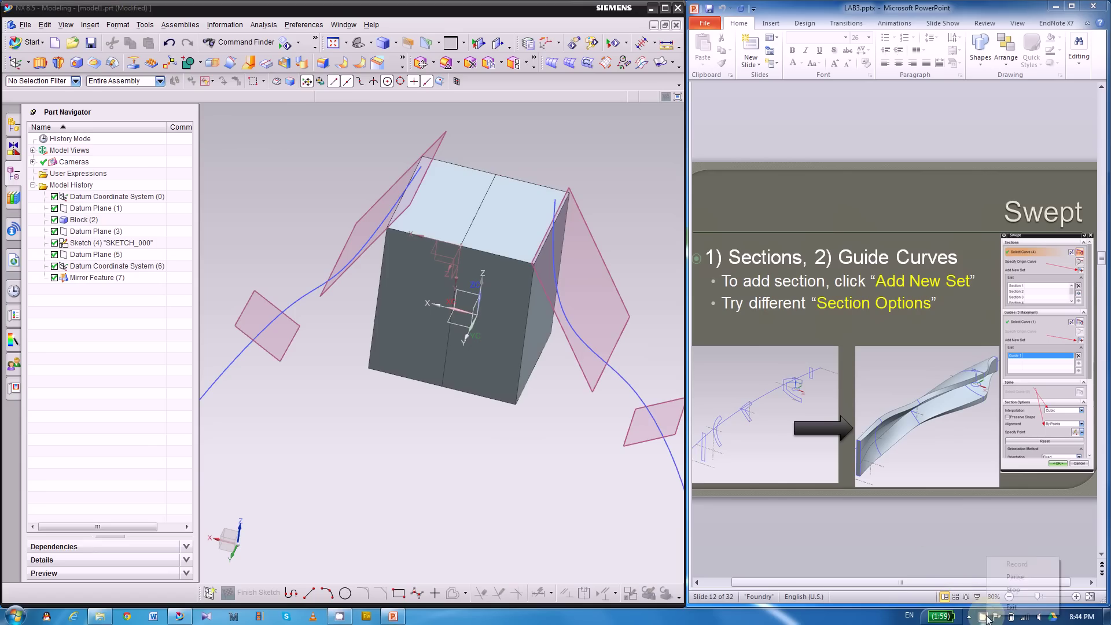
click(1014, 577)
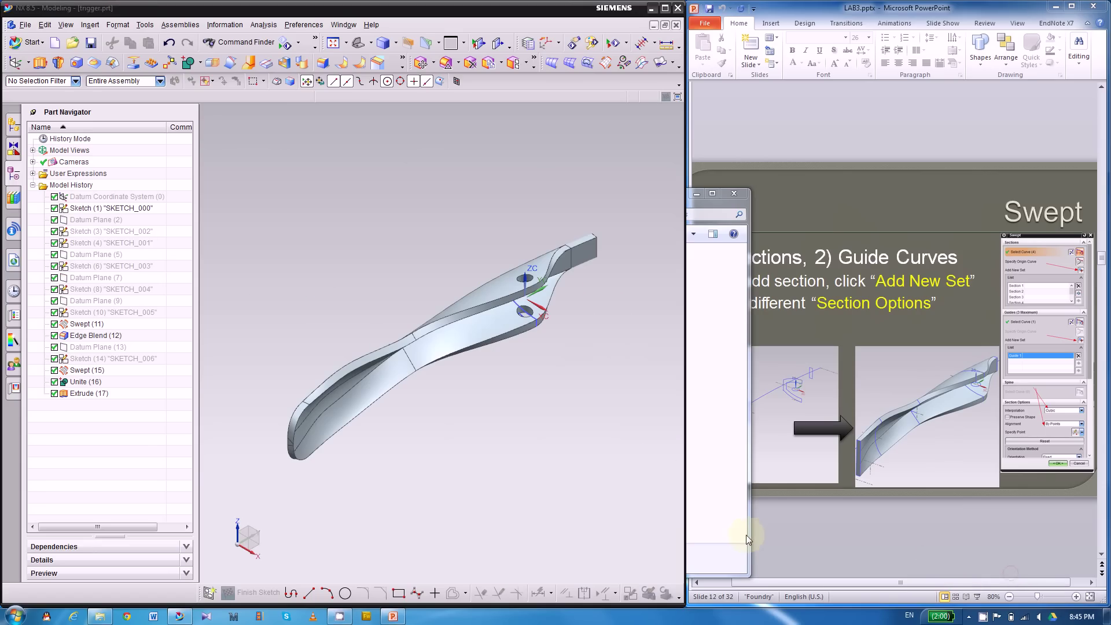
click(984, 617)
click(532, 455)
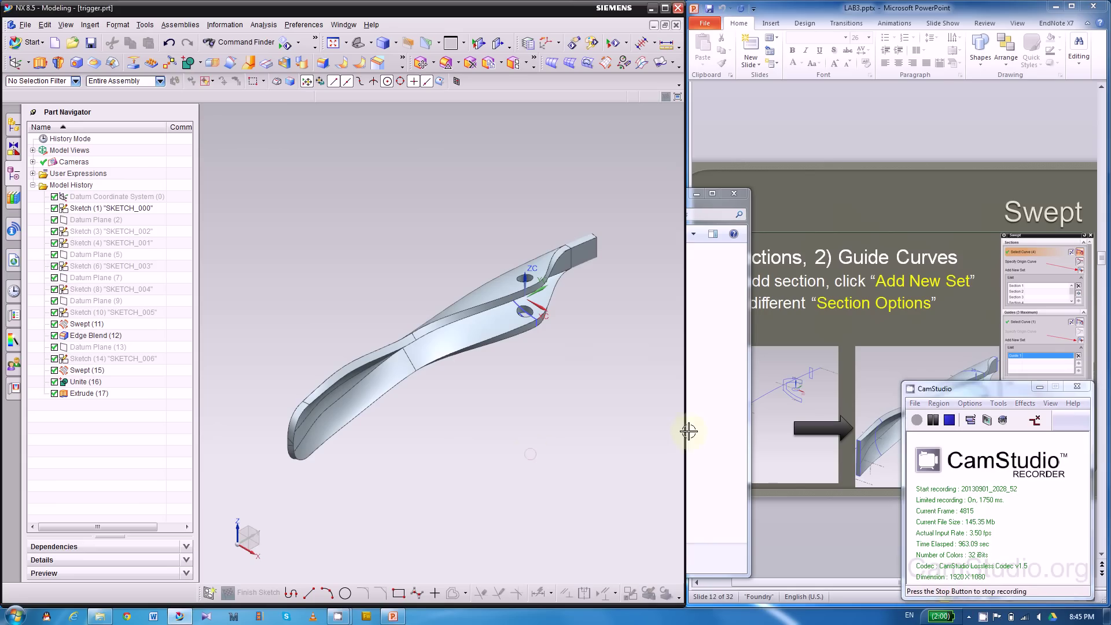
click(1040, 387)
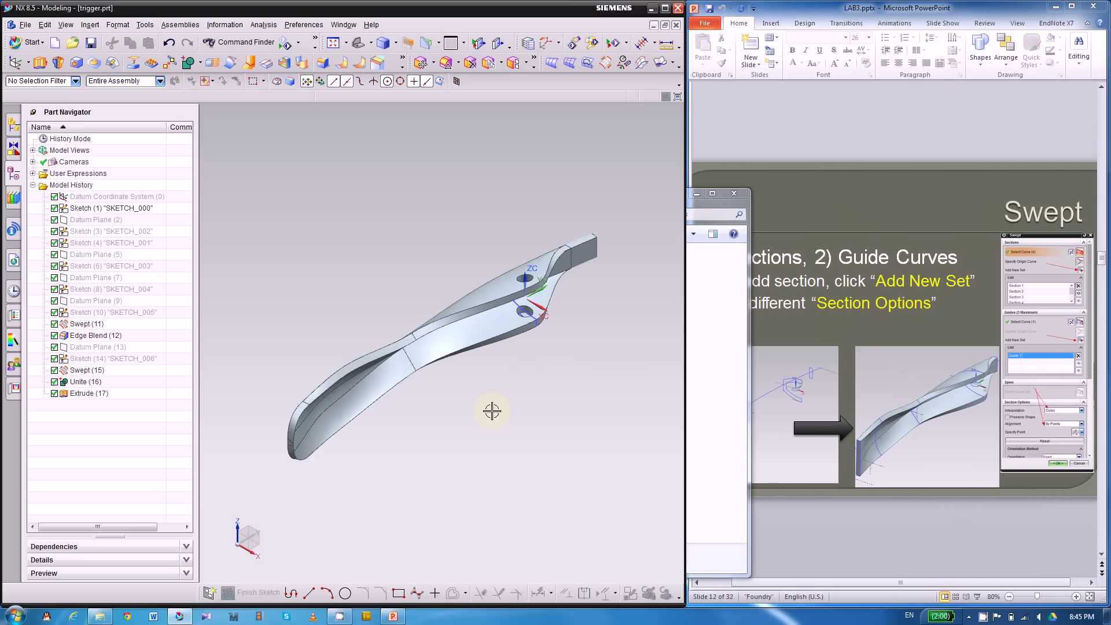
Step: Inspect the trigger.prt model and open the definition of Swept (11) to view its section curves
mouse_move(492, 411)
middle_down()
mouse_move(504, 389)
mouse_move(515, 392)
mouse_move(489, 409)
middle_up()
mouse_move(453, 441)
middle_down()
mouse_move(510, 412)
mouse_move(573, 440)
mouse_move(567, 476)
mouse_move(454, 504)
mouse_move(528, 523)
mouse_move(471, 500)
mouse_move(469, 516)
mouse_move(508, 539)
mouse_move(492, 486)
mouse_move(472, 505)
middle_up()
scroll(536, 343, up, 5)
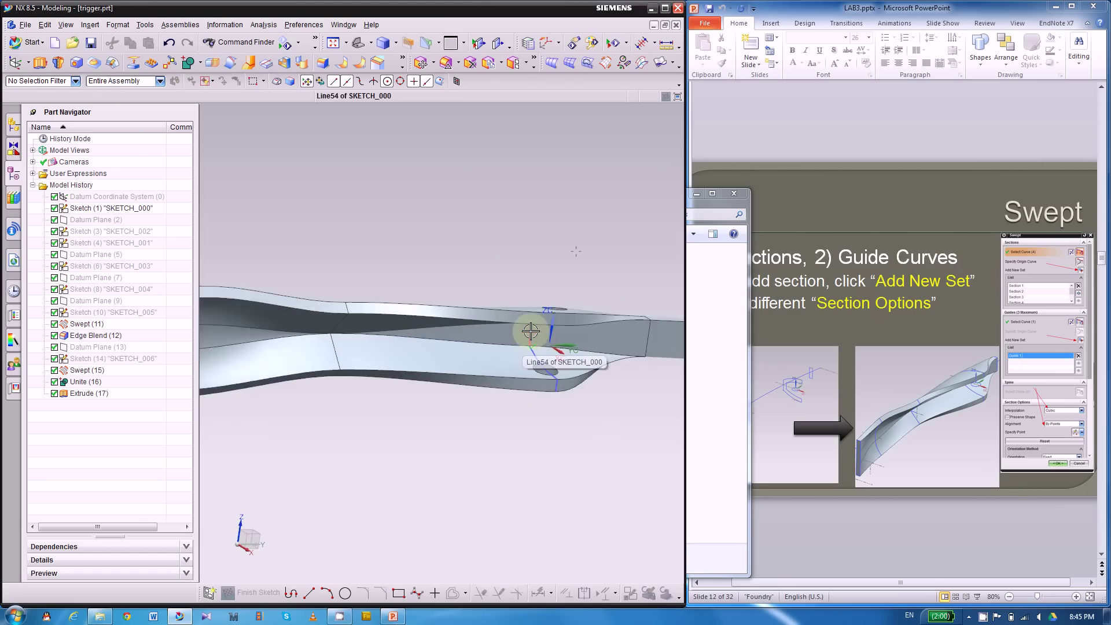
double_click(98, 324)
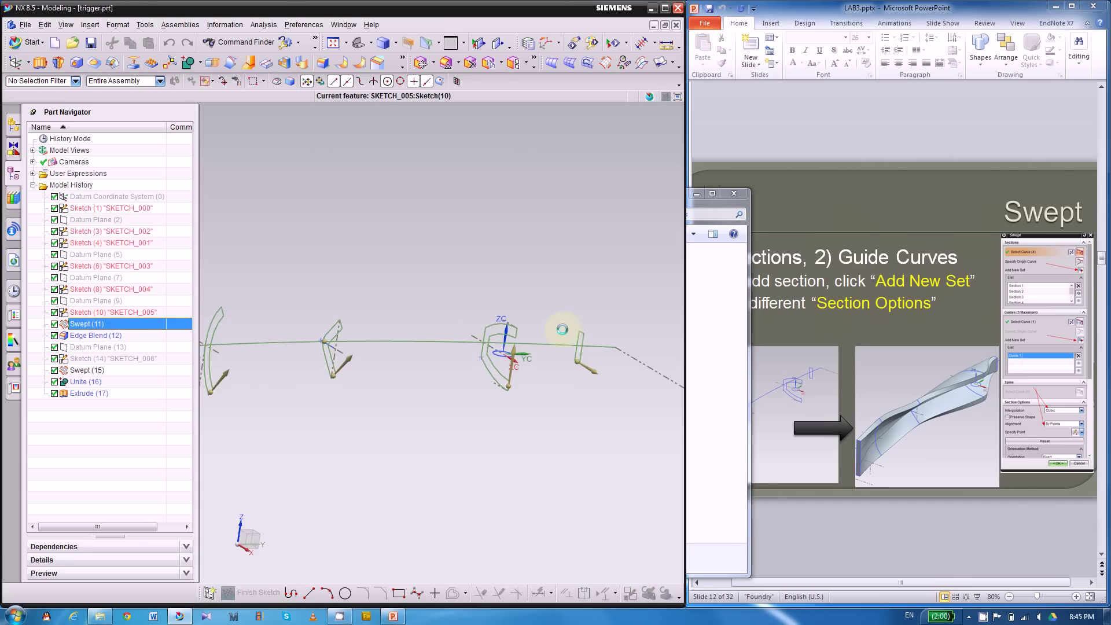
middle_drag(512, 436, 513, 460)
scroll(526, 370, up, 4)
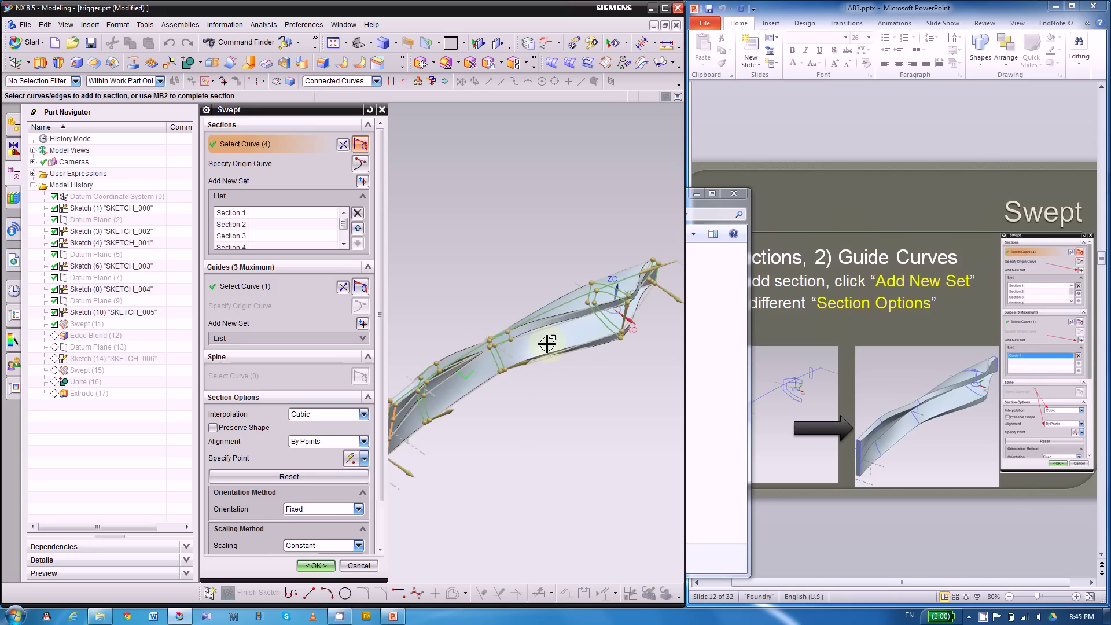
Step: Review the swept shape and its guide curve, and close the Swept definition without changing it
middle_drag(613, 302, 591, 330)
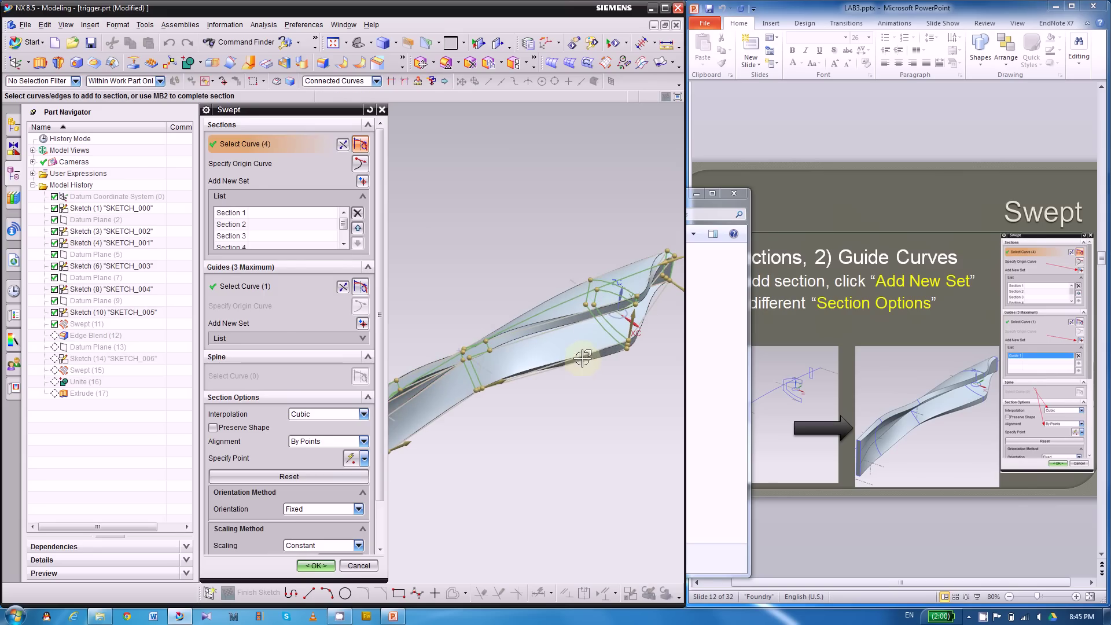
click(269, 291)
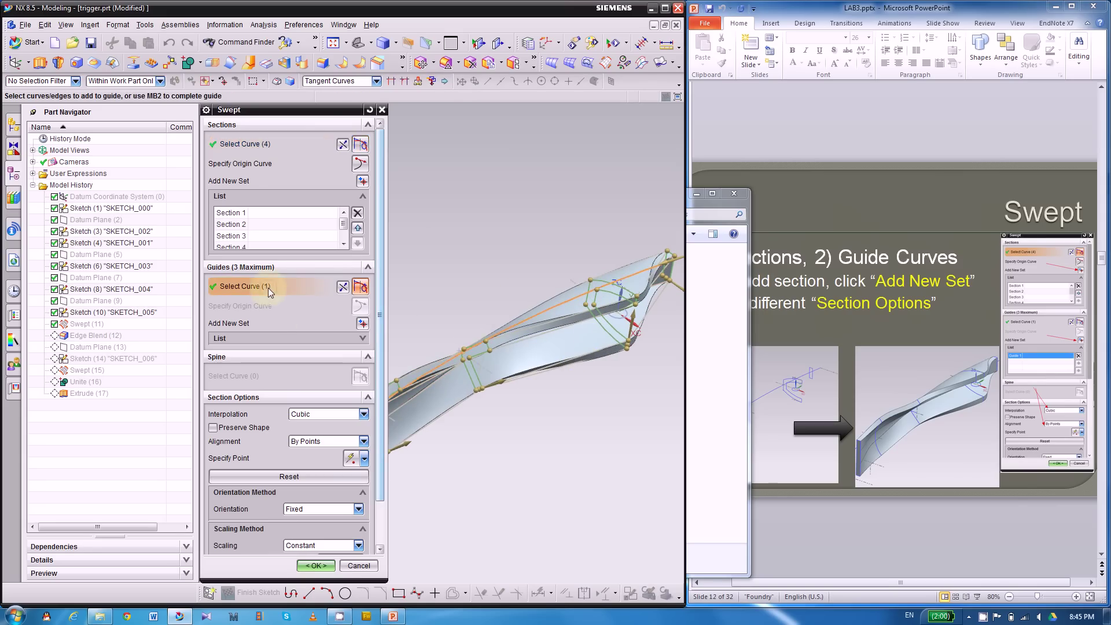
middle_drag(516, 293, 598, 426)
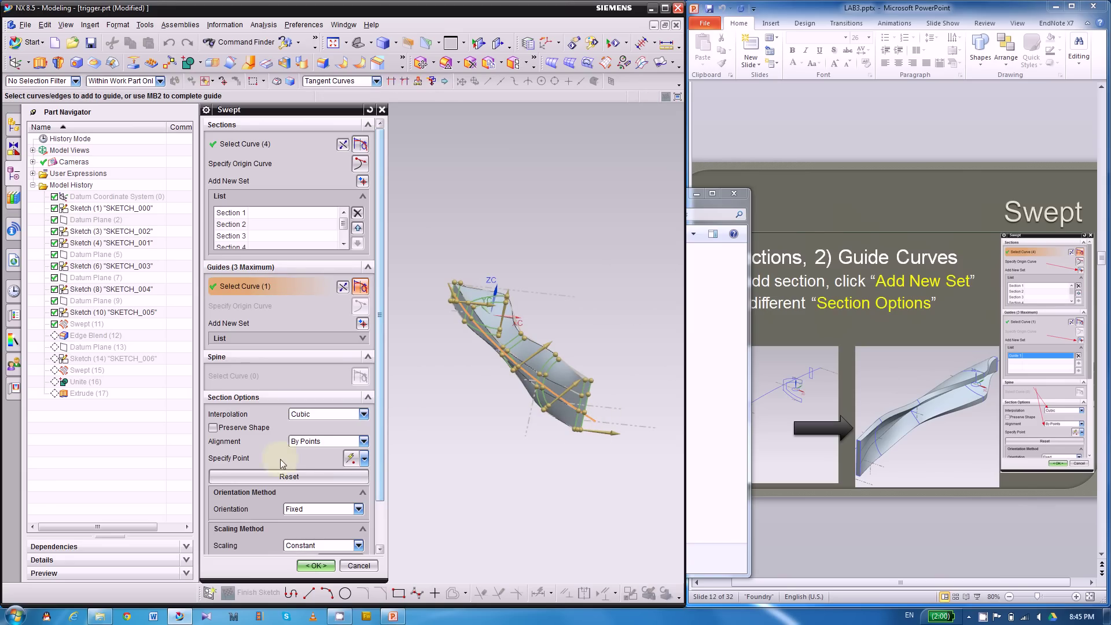
click(358, 566)
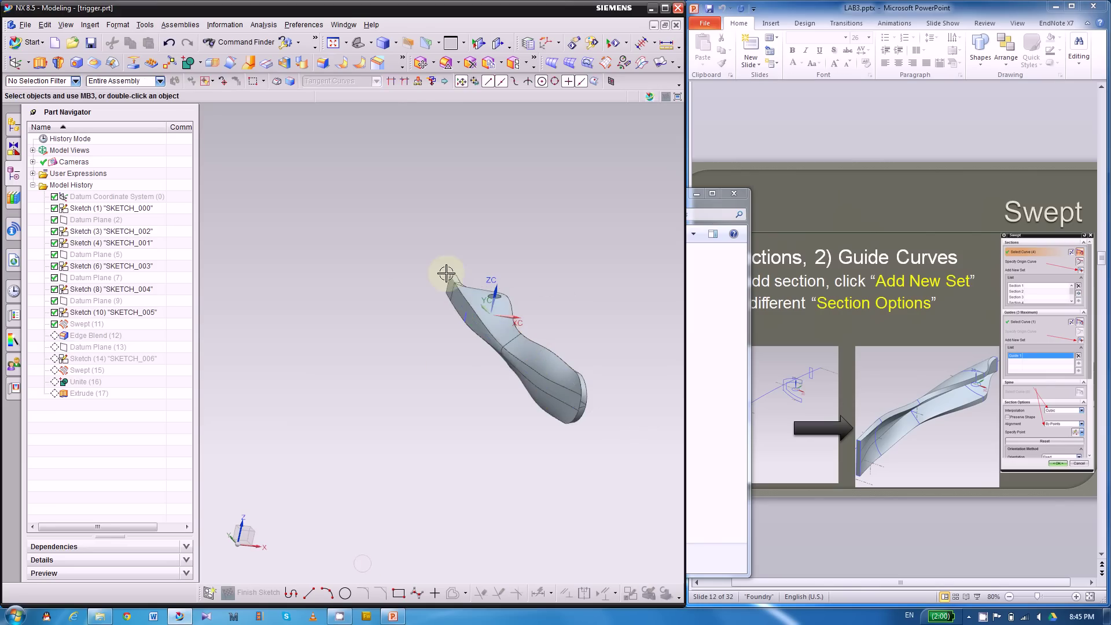
Step: Switch back to model1.prt and delete Mirror Feature (7)
click(344, 25)
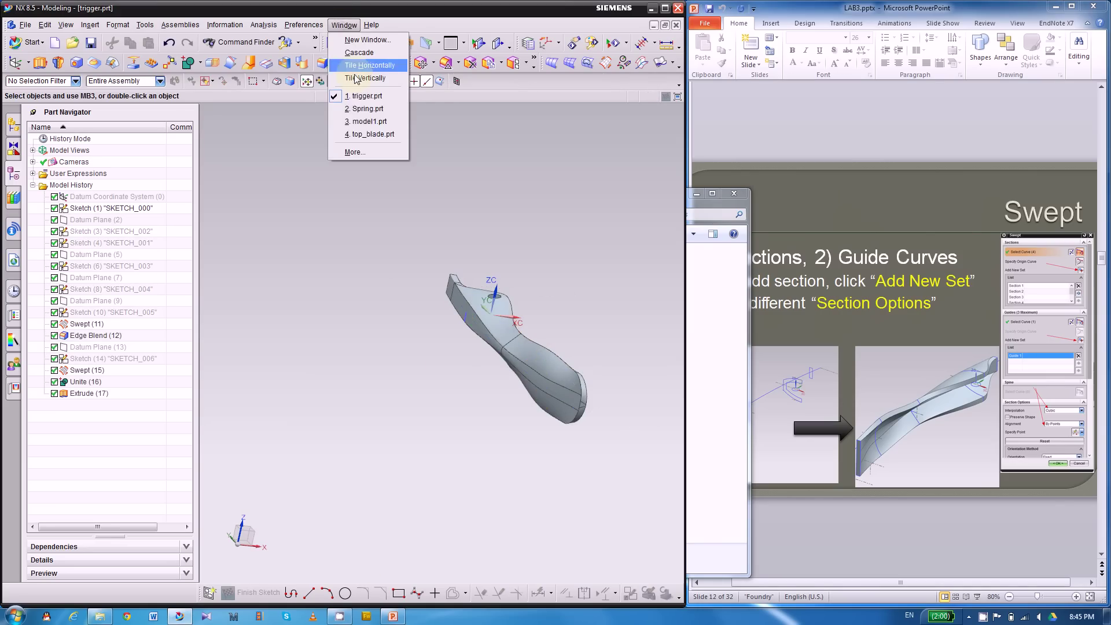
click(365, 122)
scroll(459, 280, down, 3)
middle_drag(484, 237, 471, 318)
click(112, 268)
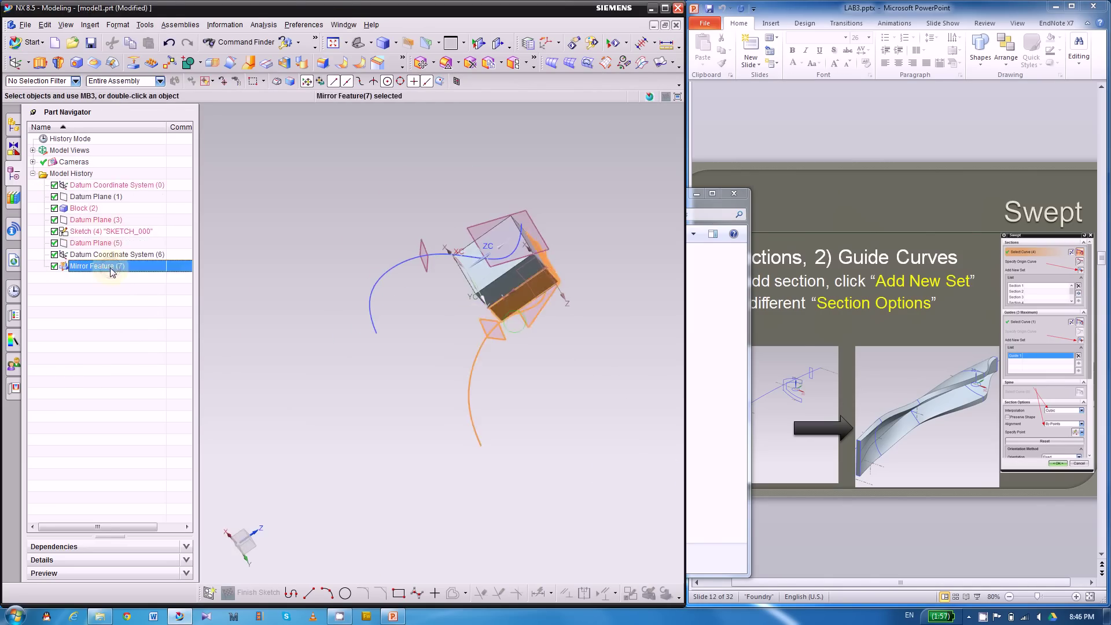
right_click(112, 270)
click(212, 250)
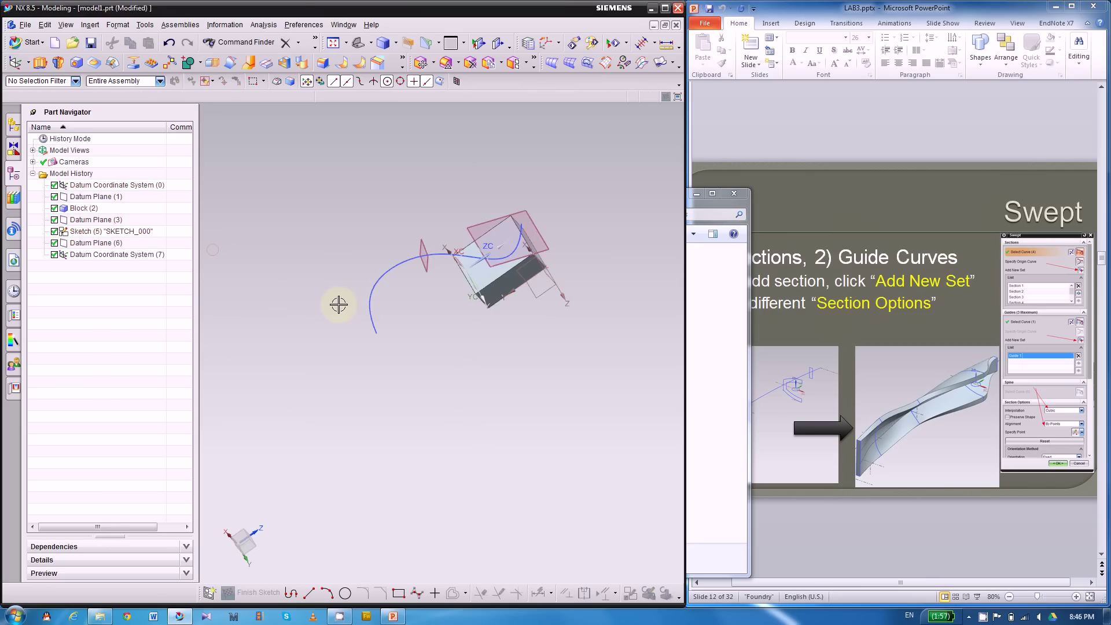
Step: Create an On Curve datum plane normal to the spline at its free end away from the block, at 0 % arc length
middle_drag(339, 304, 411, 250)
click(411, 250)
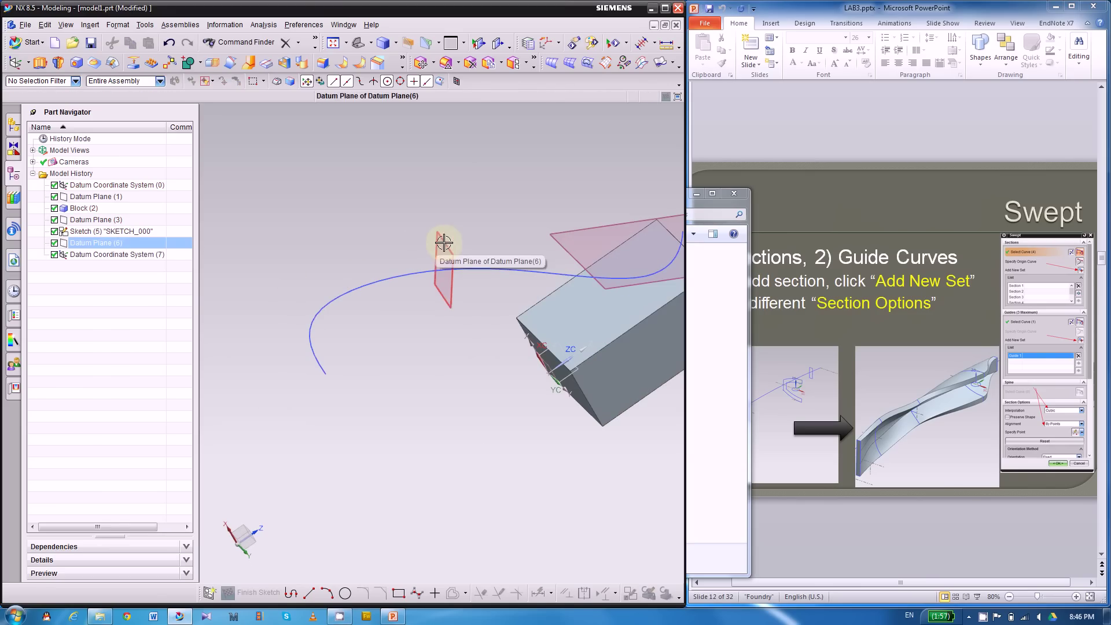
middle_drag(343, 360, 514, 330)
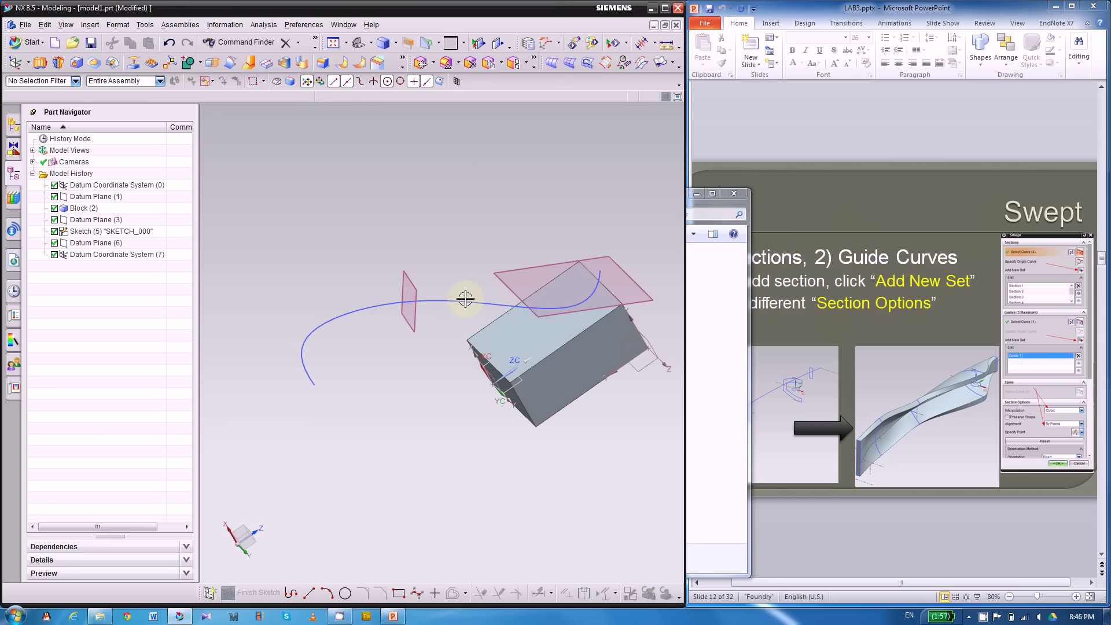
click(28, 63)
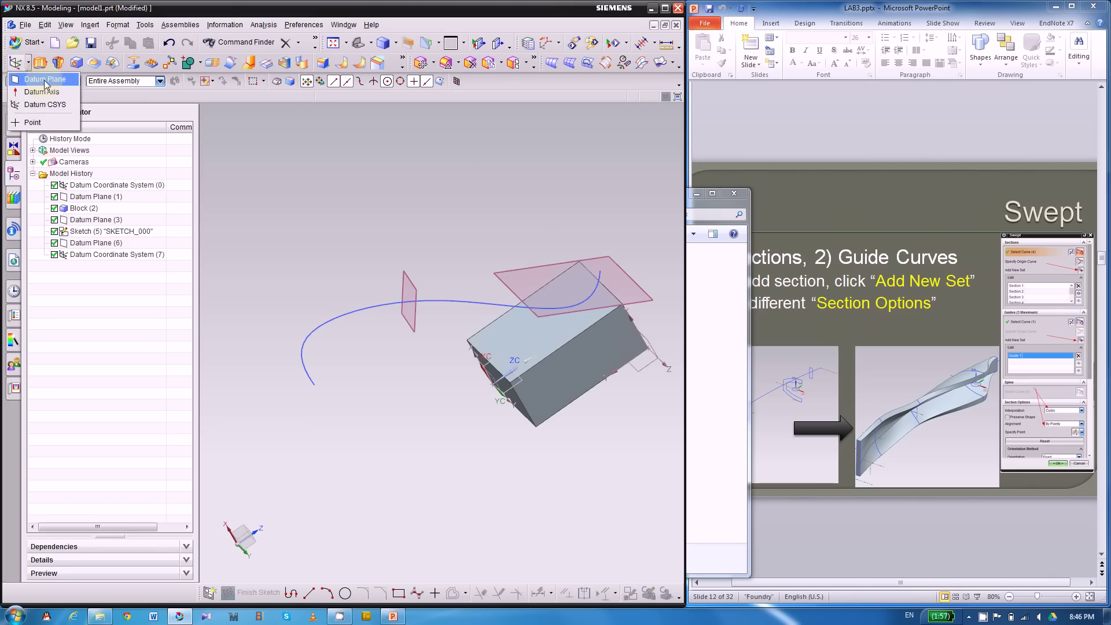
click(45, 79)
scroll(433, 300, up, 3)
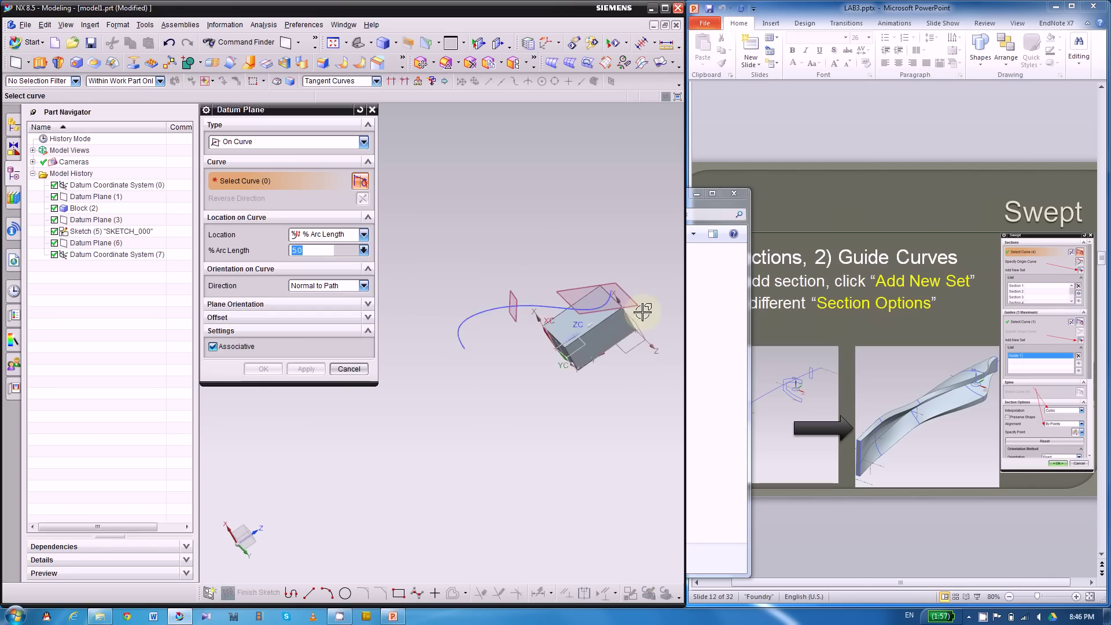
scroll(407, 312, down, 3)
scroll(427, 315, up, 1)
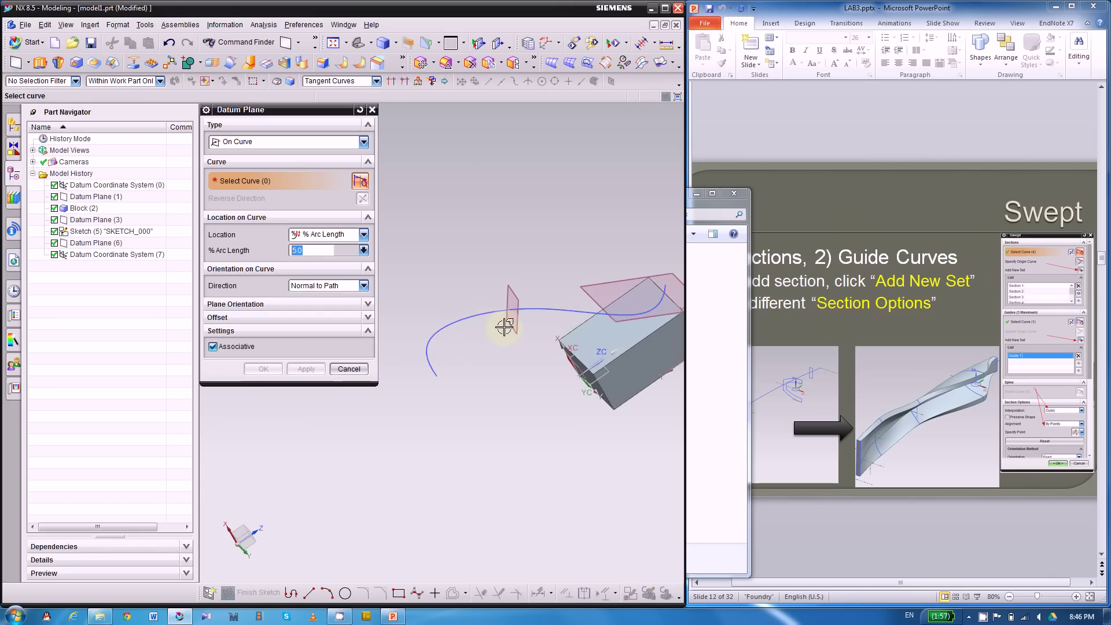
click(425, 318)
drag(509, 312, 430, 392)
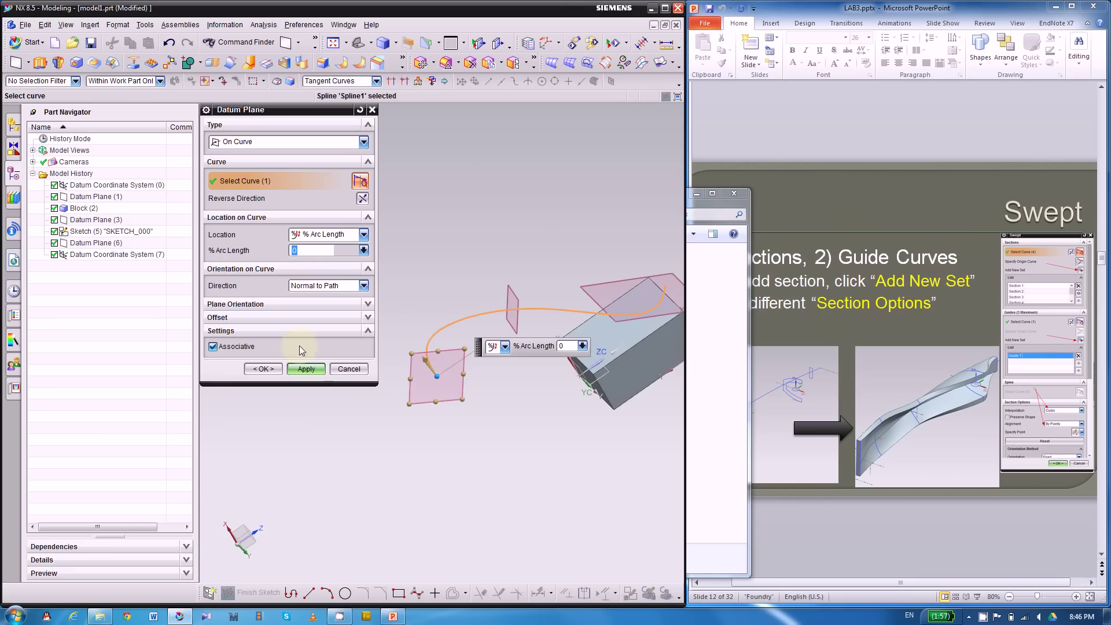
click(306, 369)
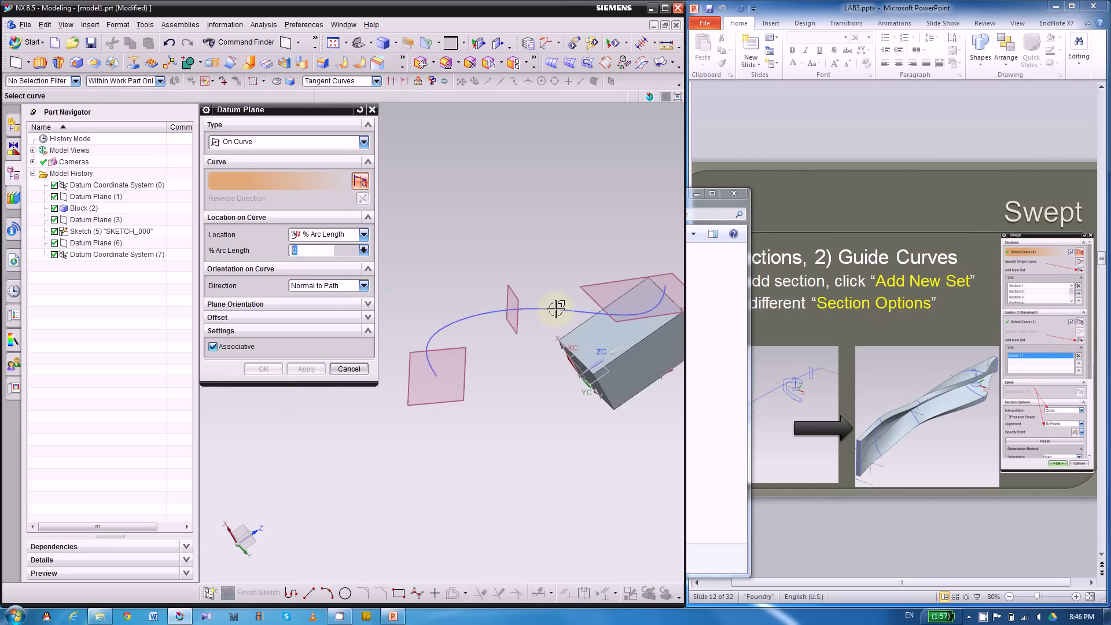
Step: Add another datum plane normal to the spline at about 40 % arc length and close the Datum Plane command
middle_drag(558, 310, 527, 311)
click(527, 311)
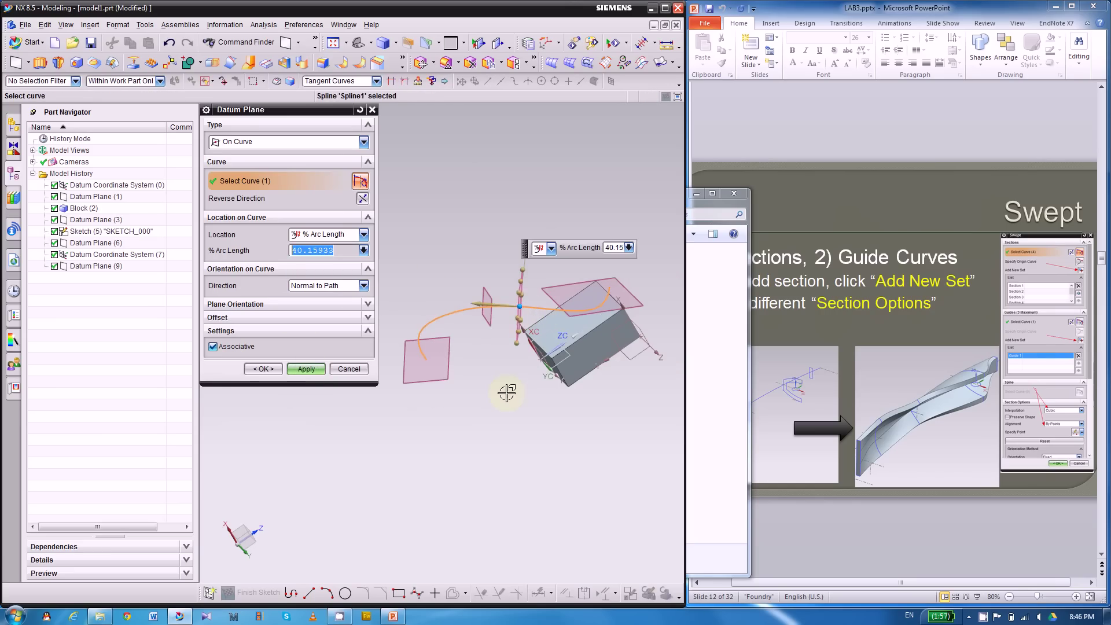
middle_click(602, 400)
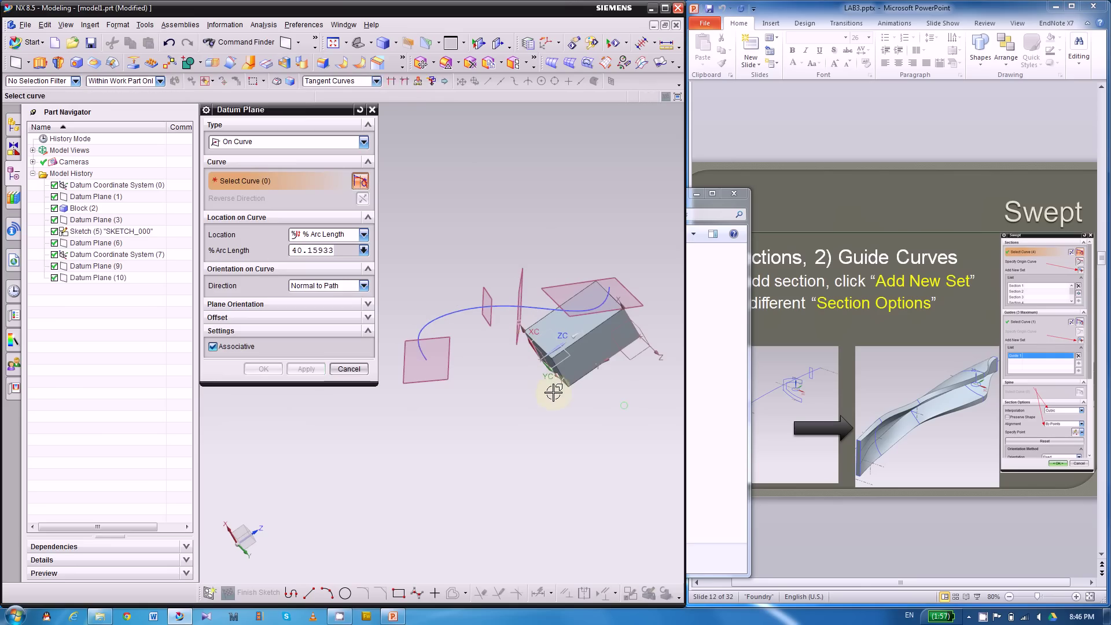
middle_drag(518, 382, 541, 388)
click(349, 368)
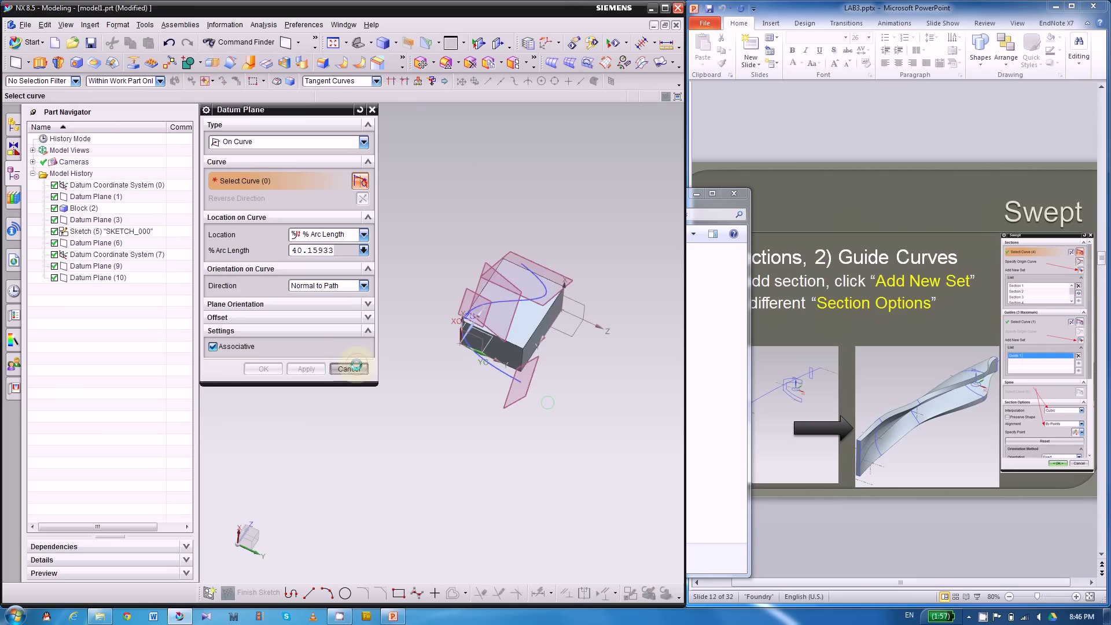
Step: Move Datum Plane (10) to the spline's end above the block by setting its % arc length to 0
click(475, 281)
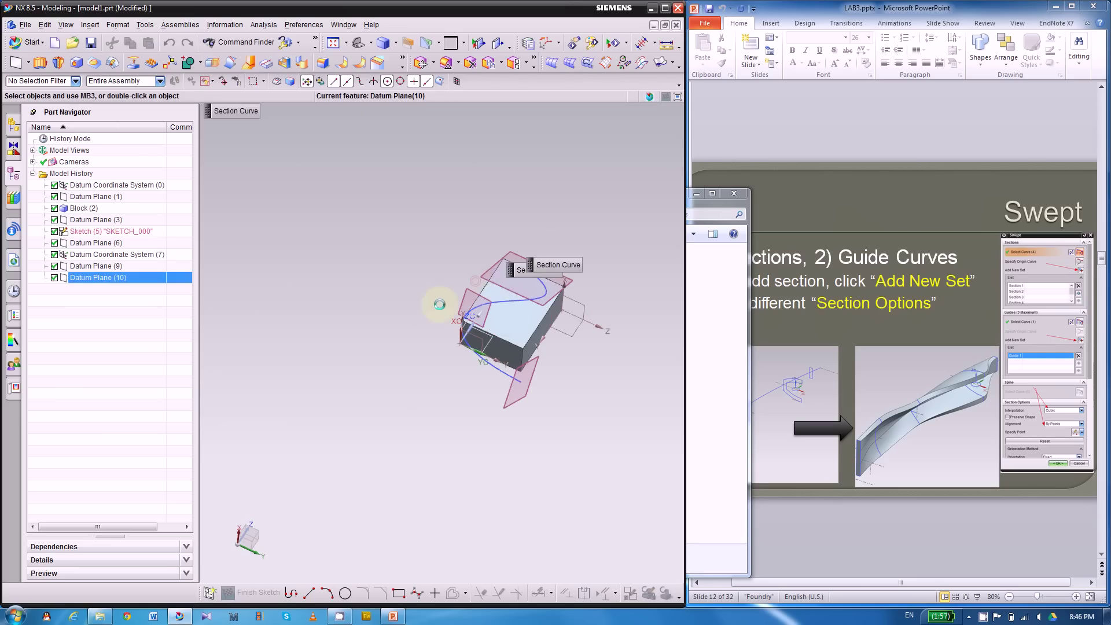
double_click(446, 303)
click(313, 250)
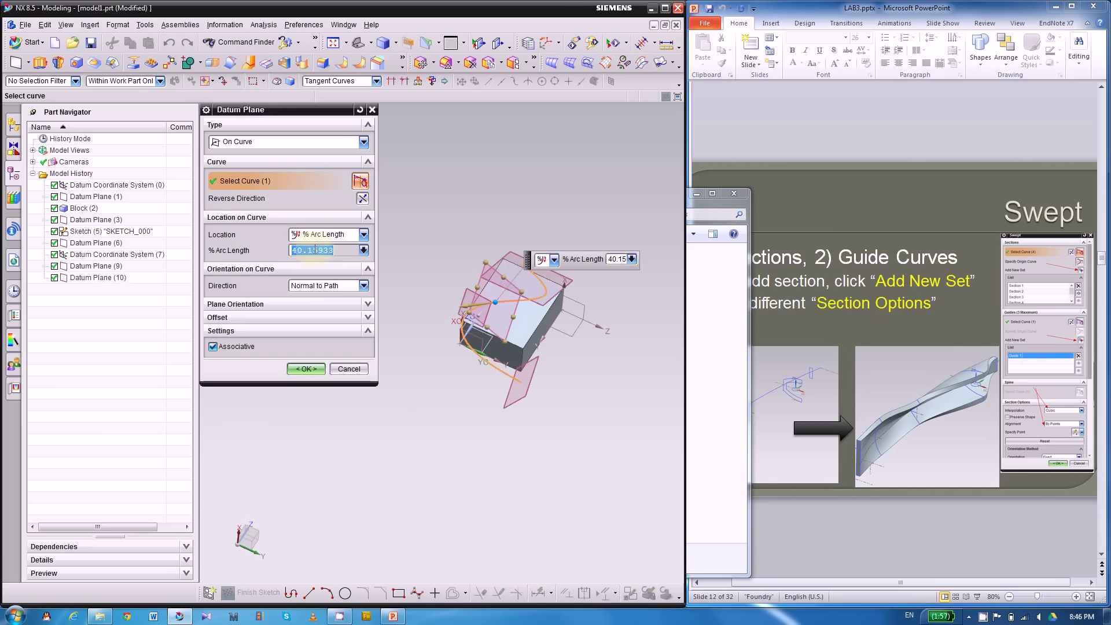
text(100)
key(Return)
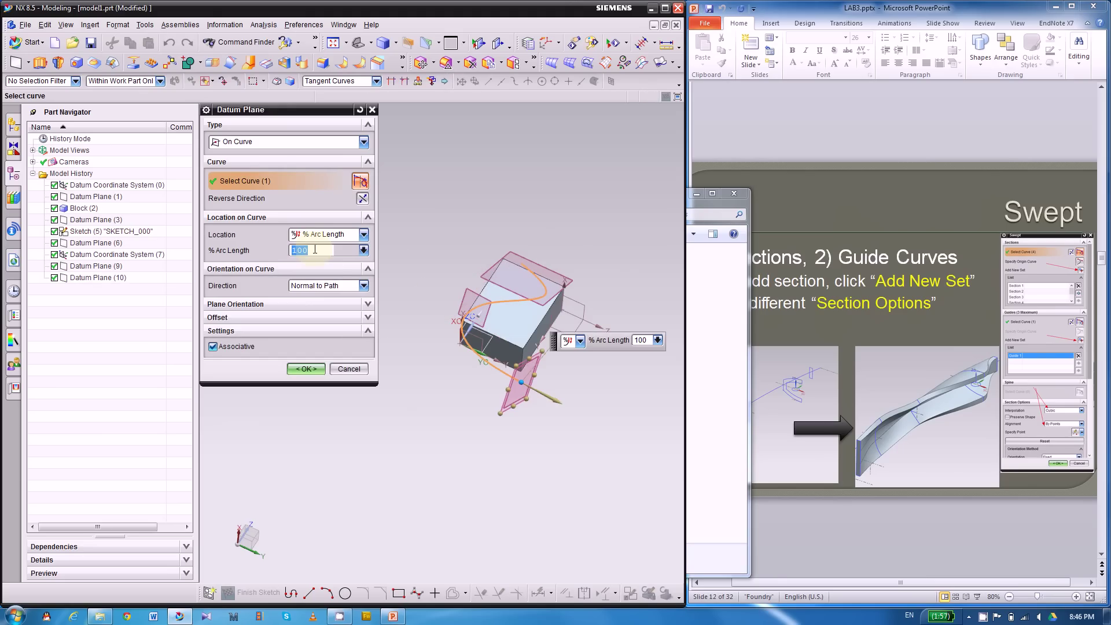
text(0)
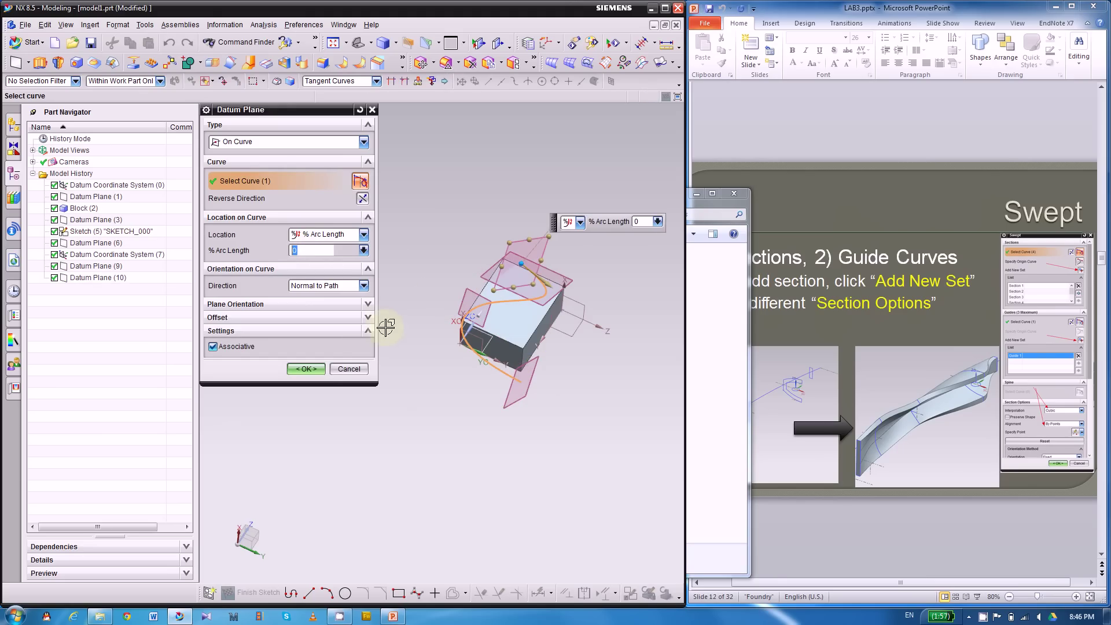
click(306, 369)
middle_drag(429, 367, 391, 367)
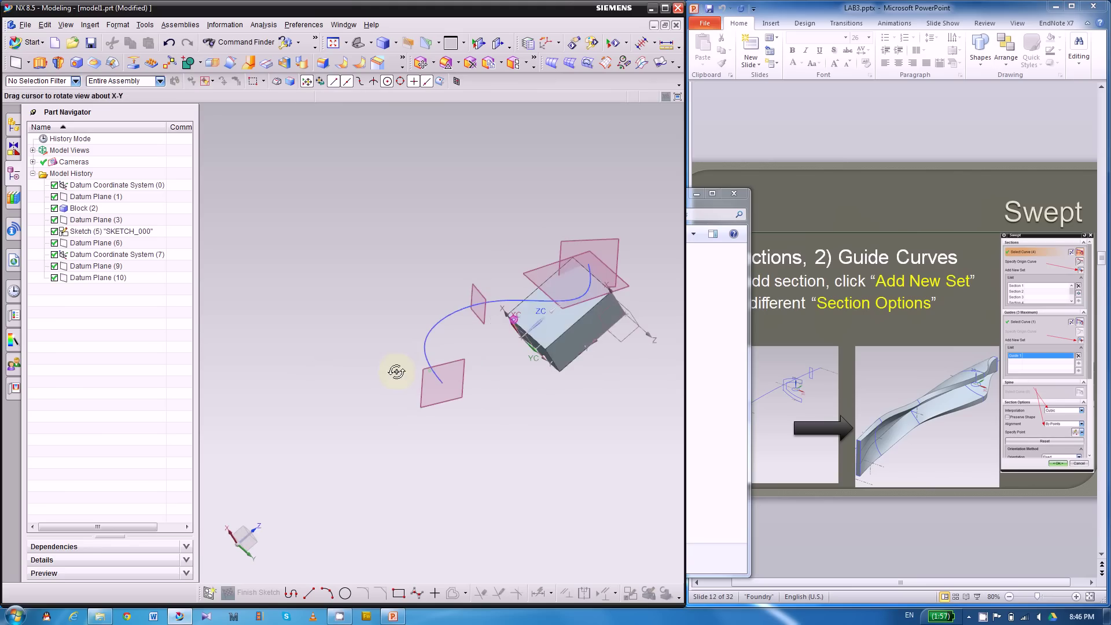
Step: Hide the block, the slanted Datum Plane (3) and Datum Coordinate System (7), keeping the spline and its section planes
right_click(576, 322)
click(621, 303)
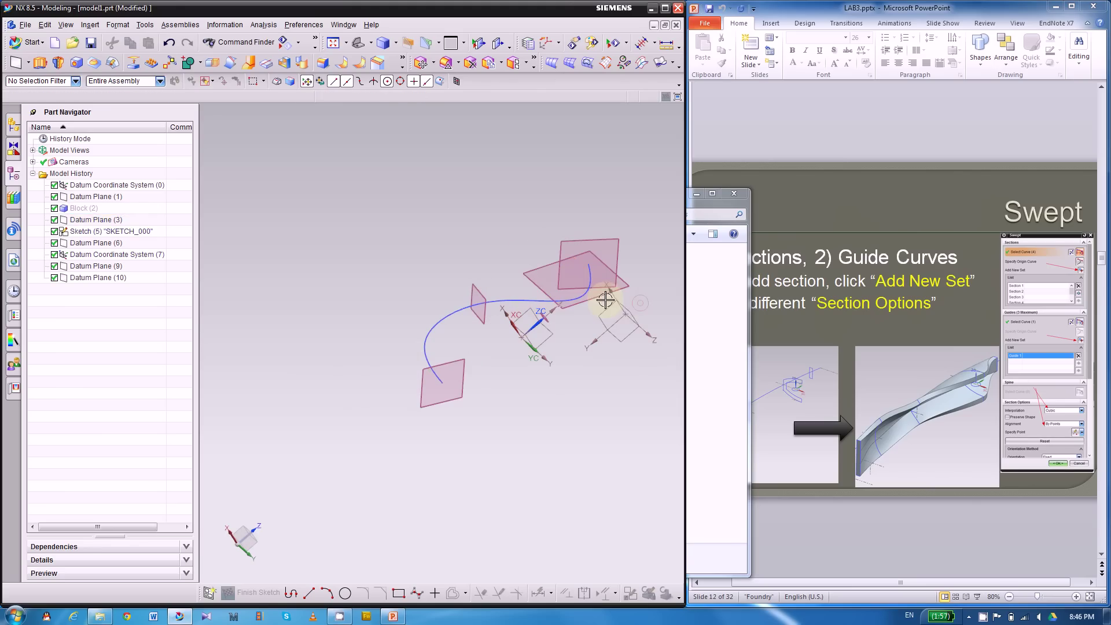
right_click(598, 296)
click(645, 279)
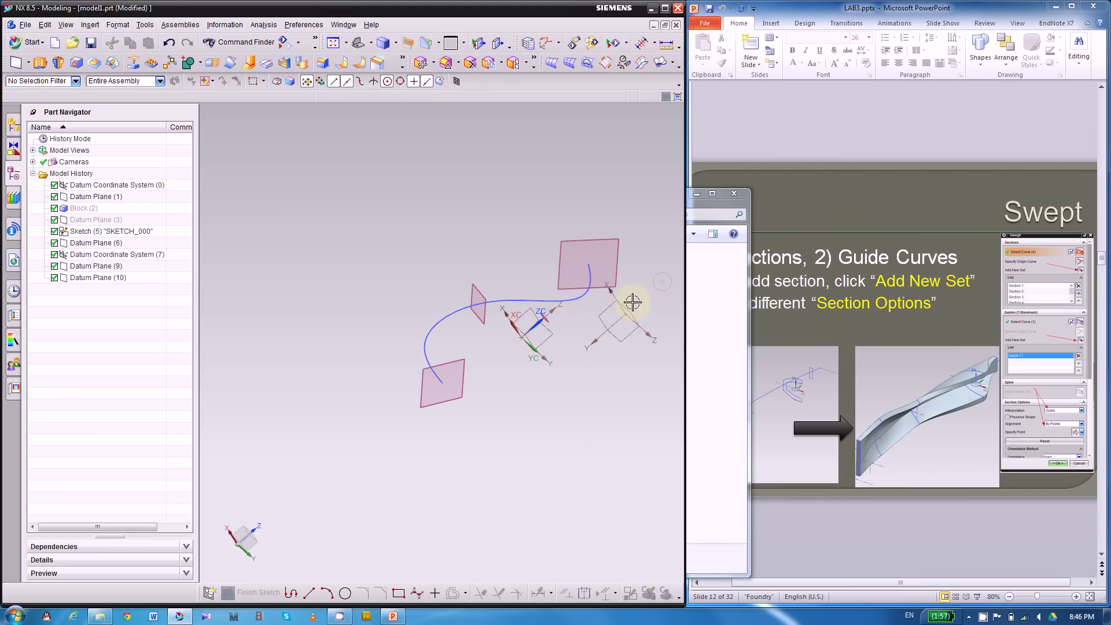
right_click(627, 322)
click(673, 302)
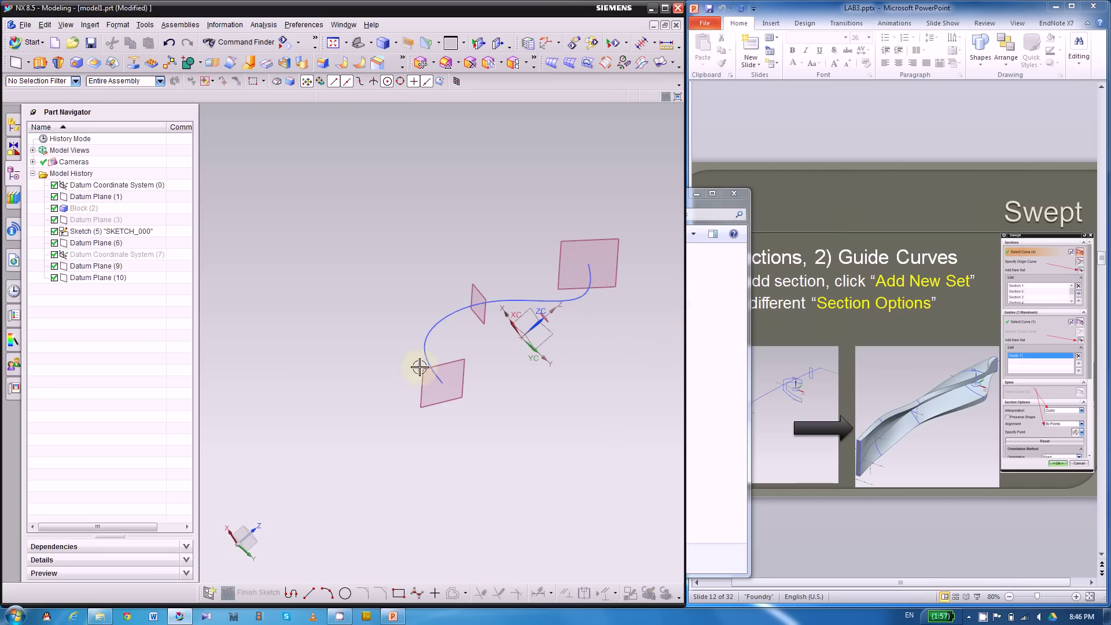
Step: Start an On Plane sketch on Datum Plane (9) at the spline's free end, using the inferred horizontal reference
middle_drag(422, 365, 358, 379)
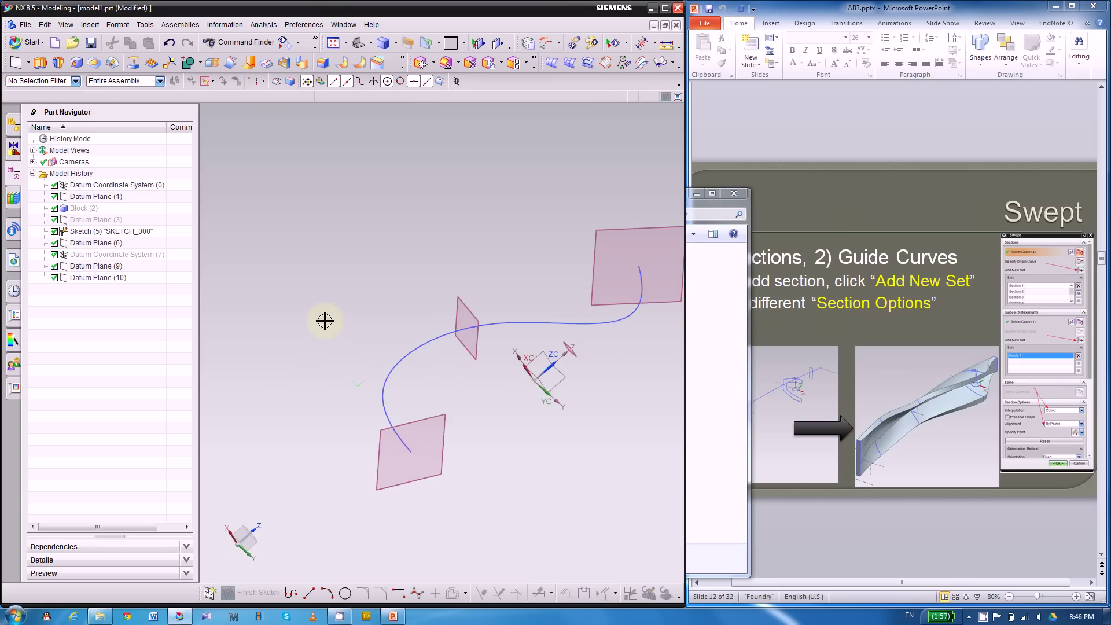
scroll(325, 321, down, 1)
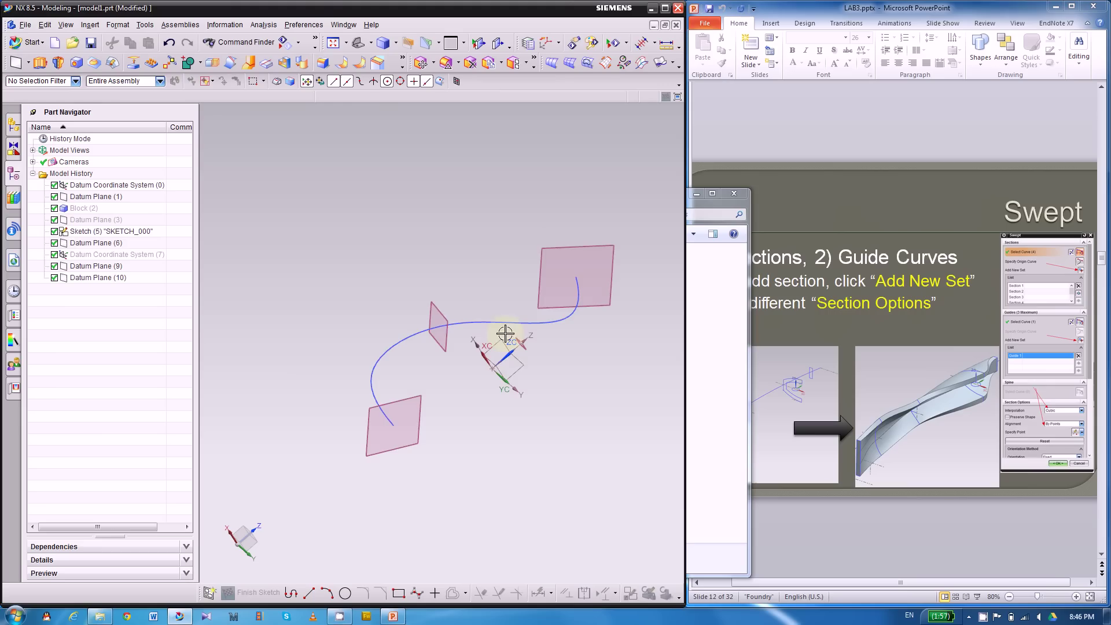
scroll(432, 473, up, 3)
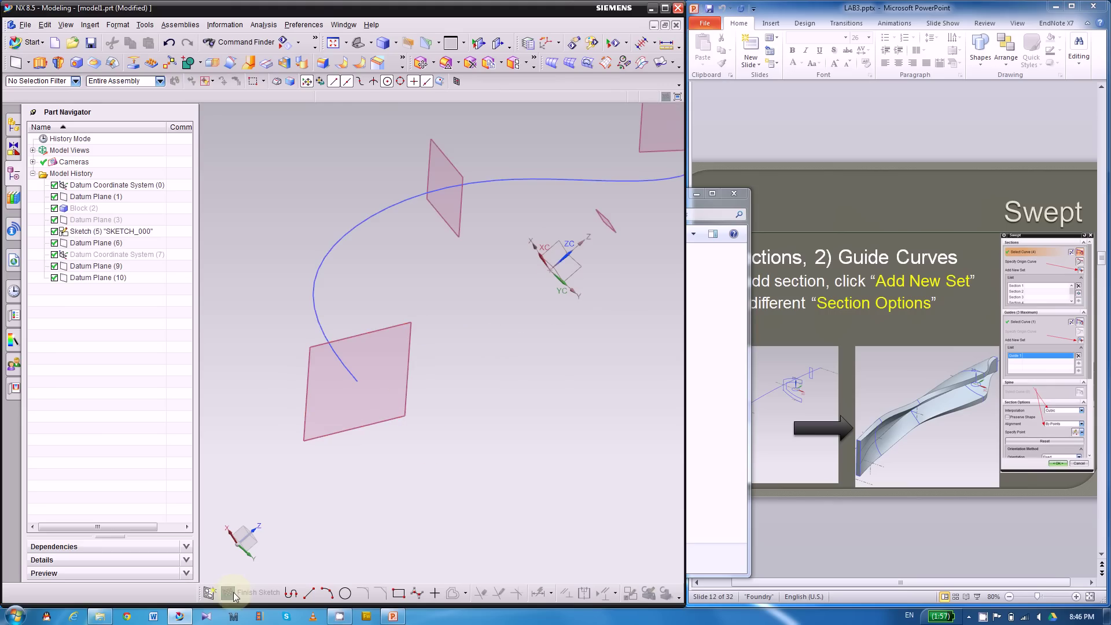
click(210, 591)
click(392, 318)
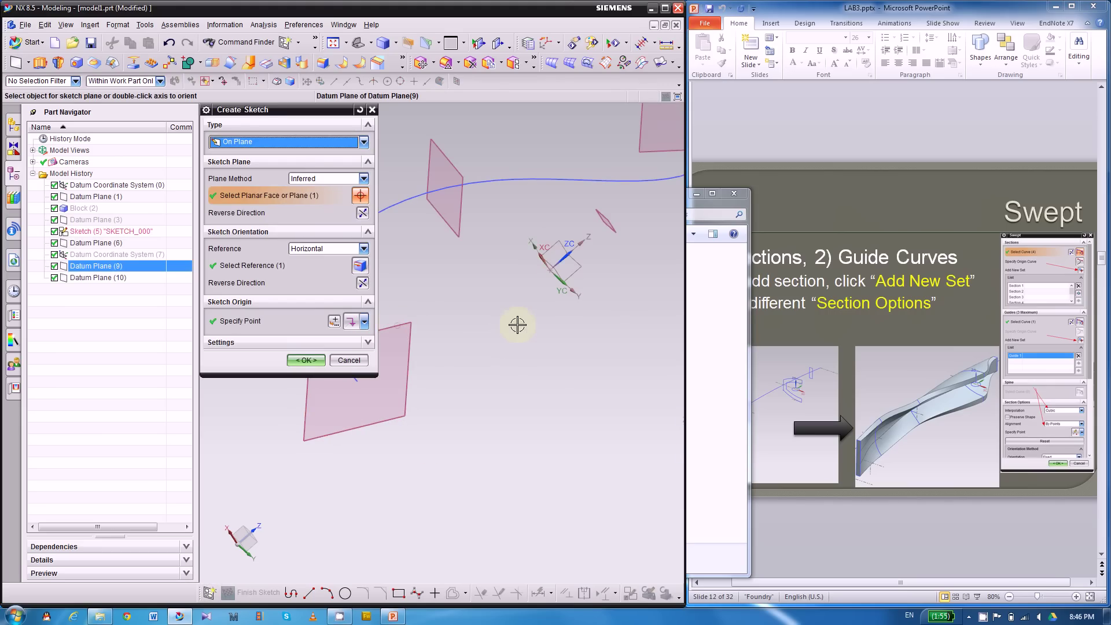
scroll(474, 339, down, 3)
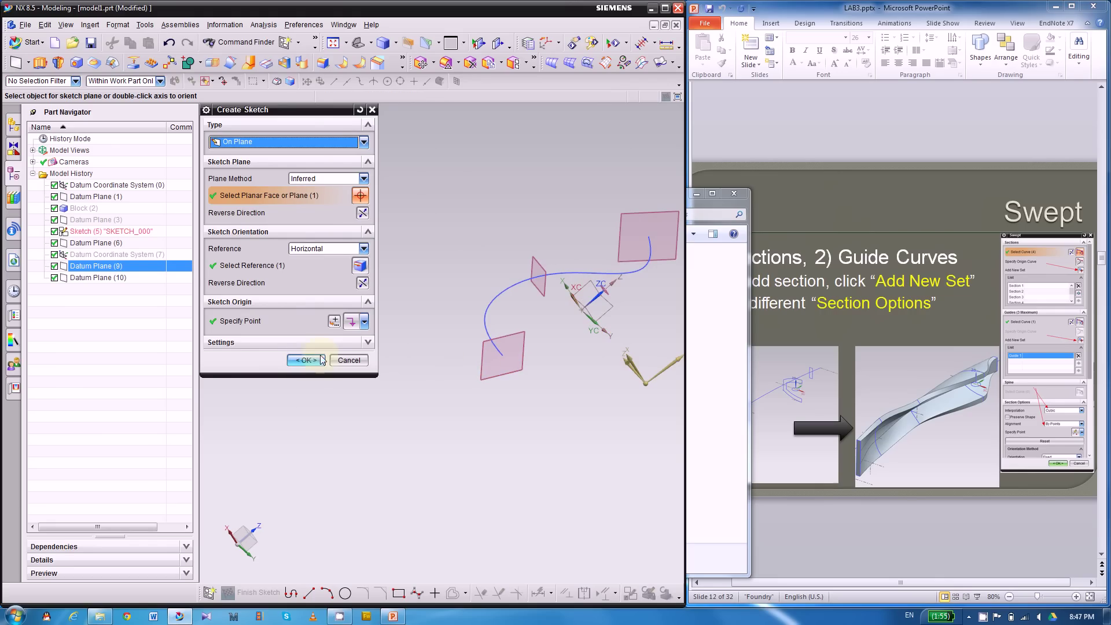
middle_click(436, 345)
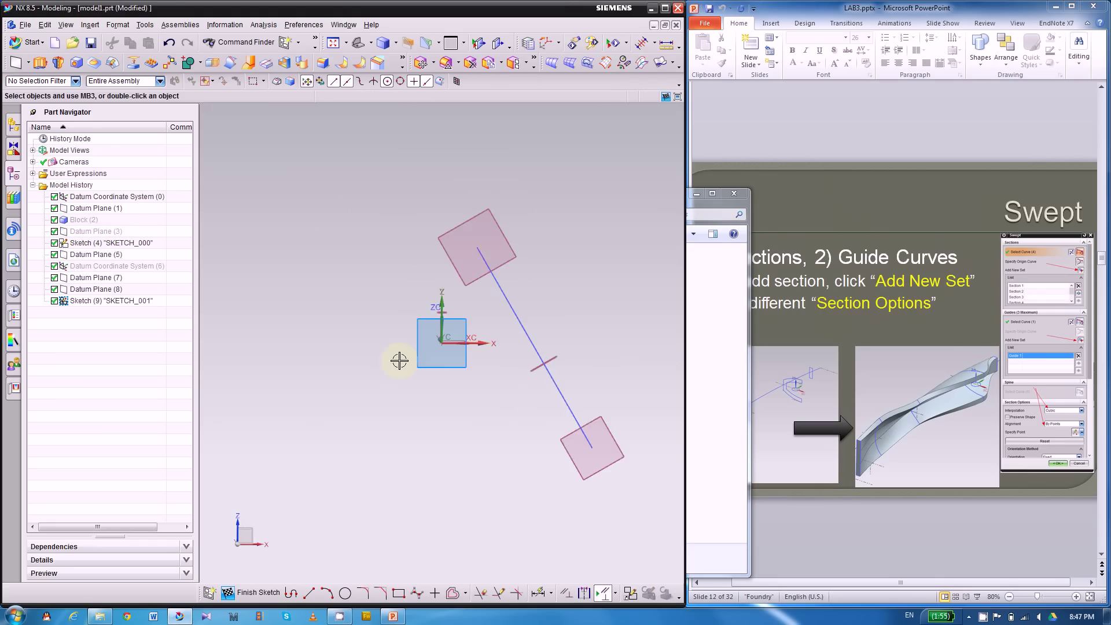
Step: With the Profile tool, draw a short end edge and the three outer edges of a tilted U around the spline-end plane
scroll(599, 446, up, 2)
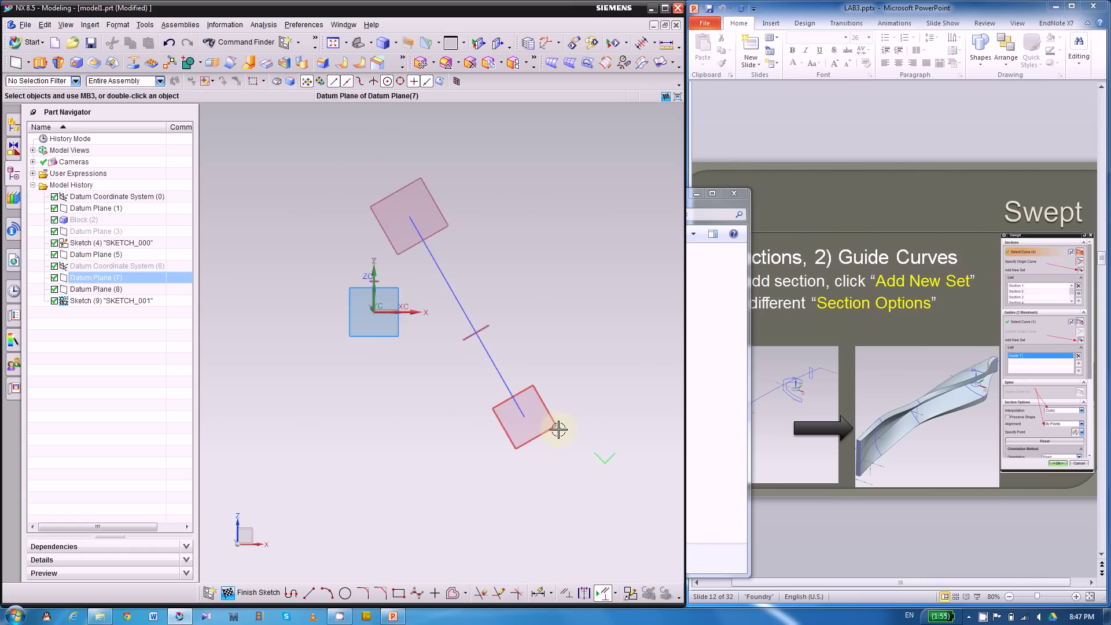
scroll(592, 436, up, 2)
scroll(477, 409, down, 1)
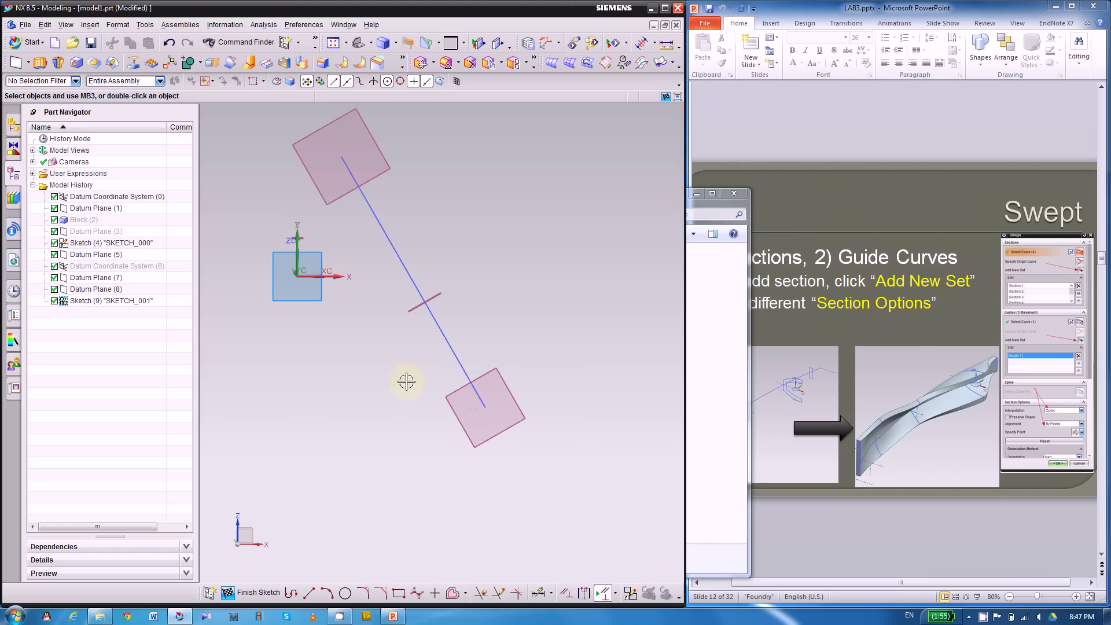
scroll(496, 429, up, 3)
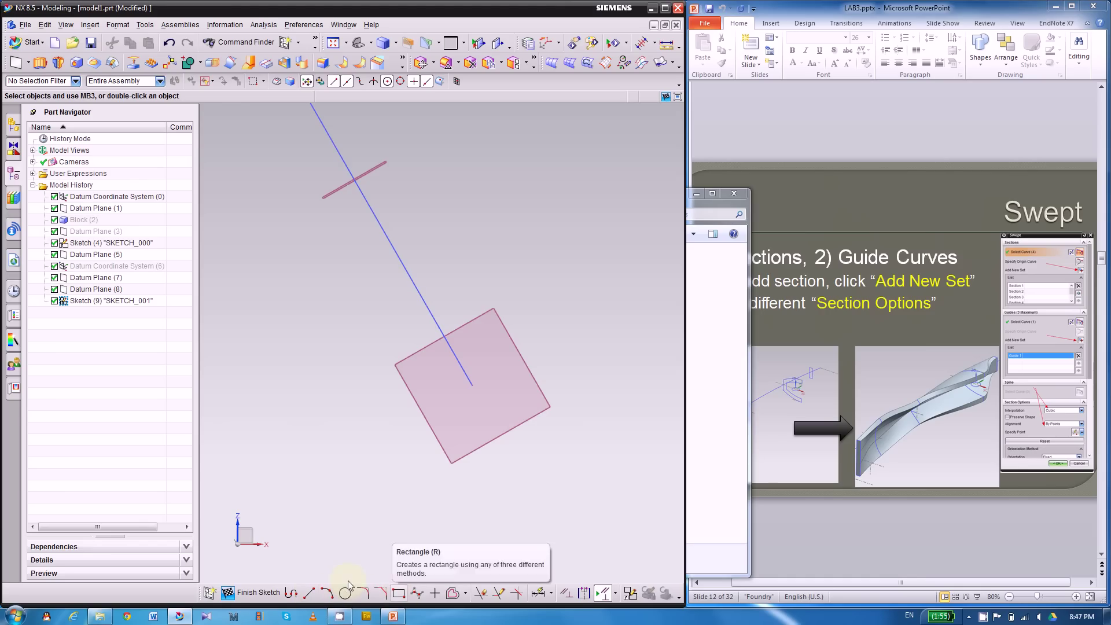
click(292, 593)
click(393, 307)
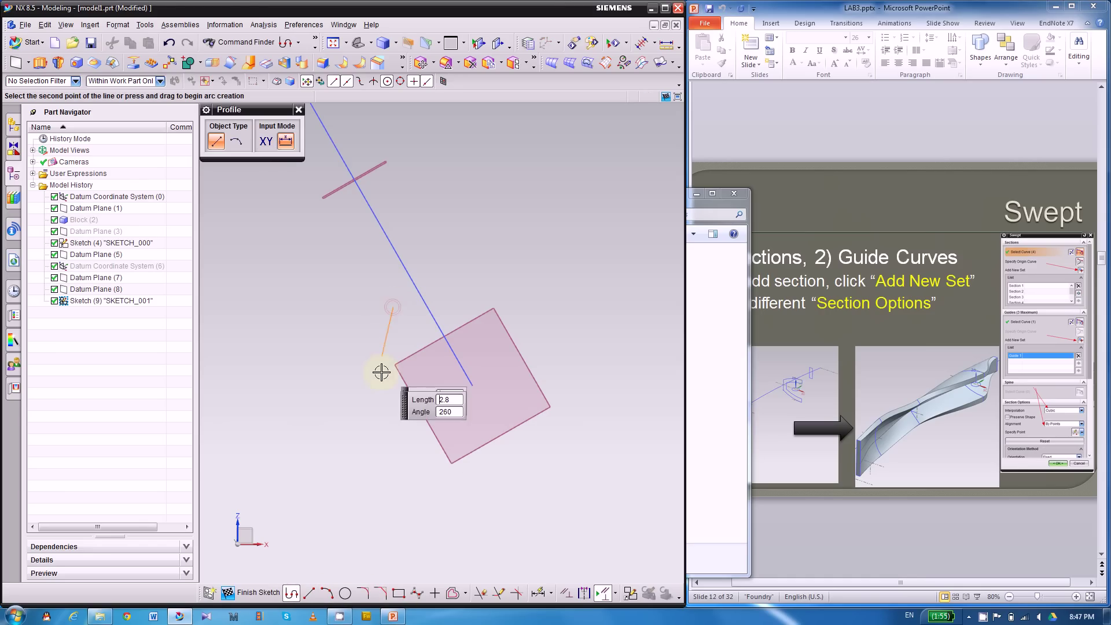
click(350, 335)
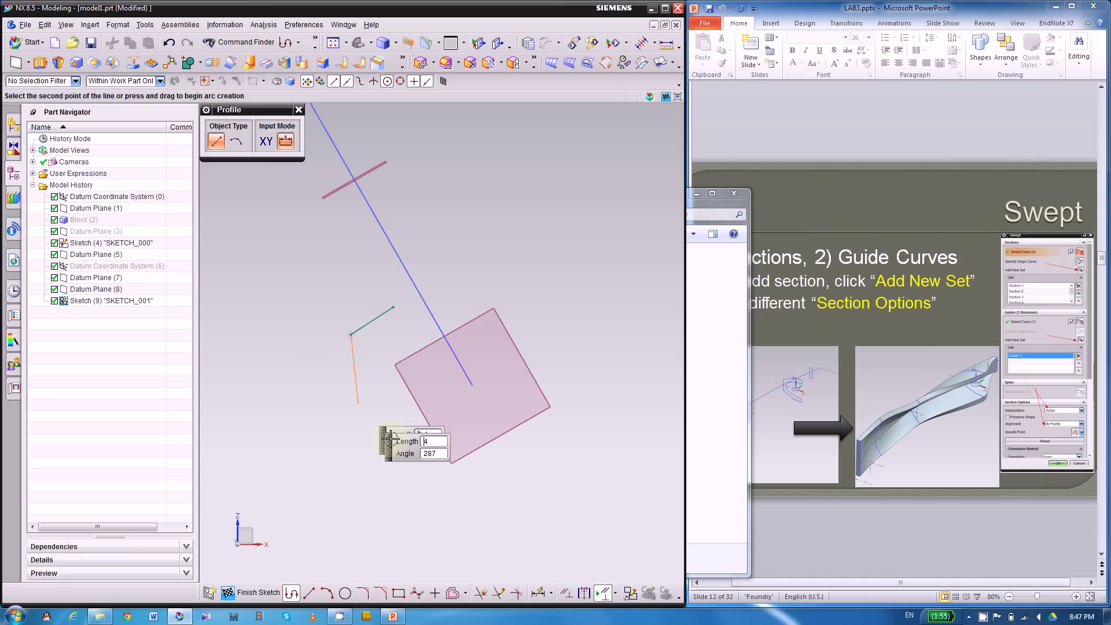
click(472, 523)
click(661, 398)
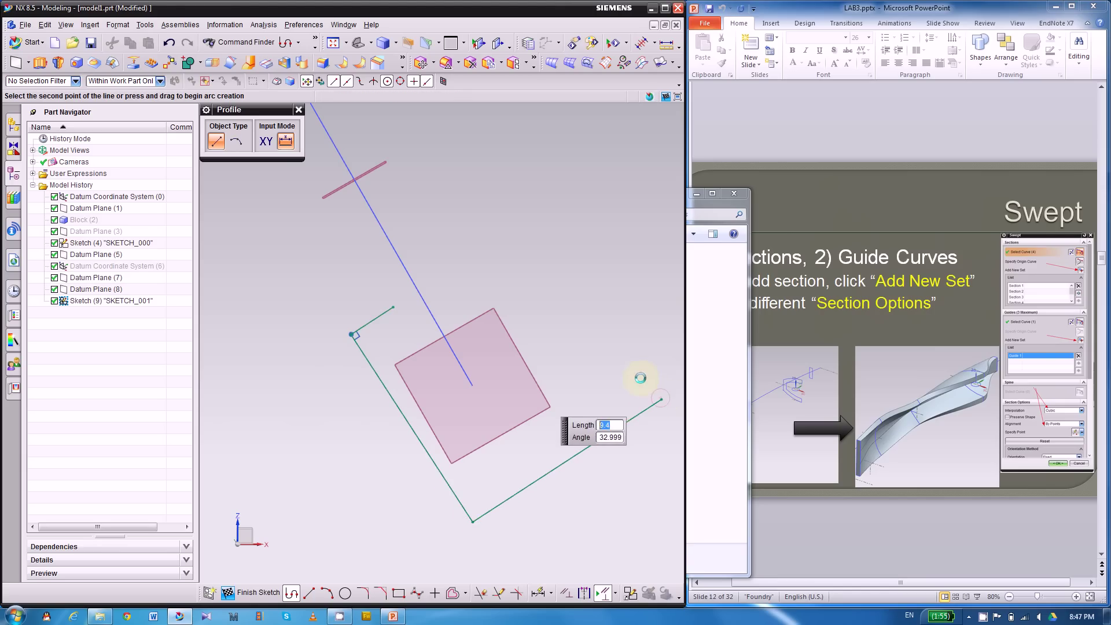
click(555, 238)
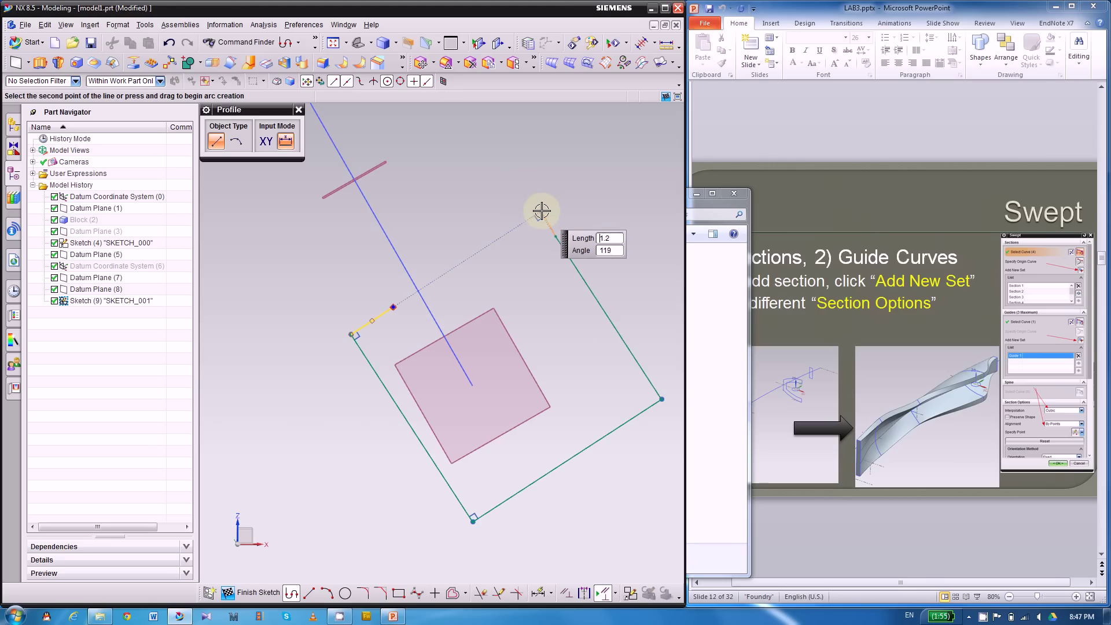
Step: Complete the U profile with its second short end edge and inner edges parallel to the outer ones, ending at the starting edge
click(508, 267)
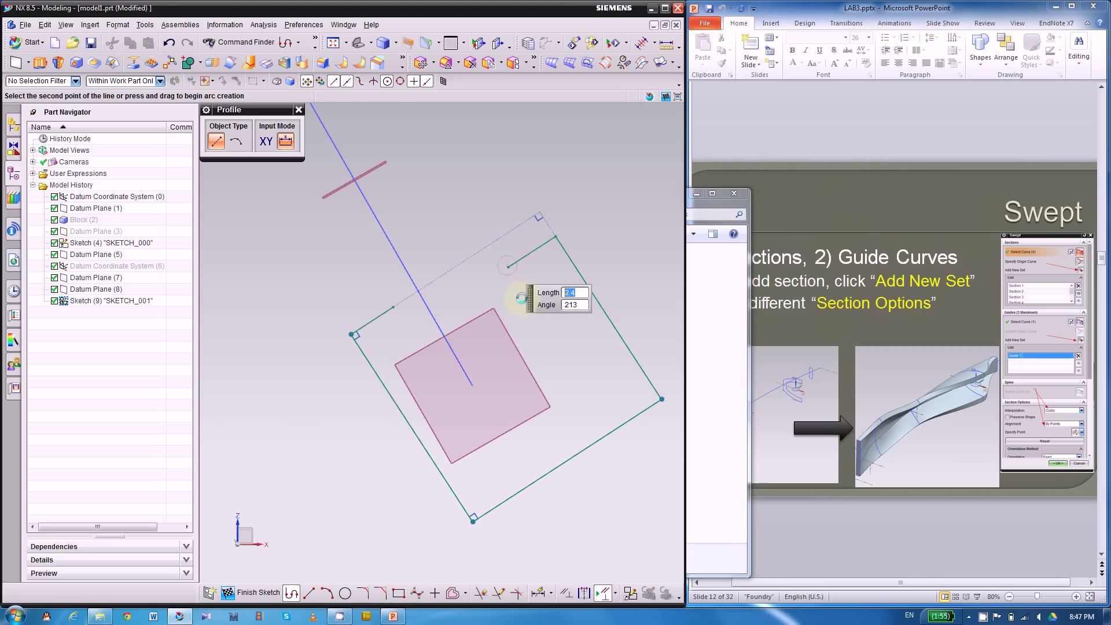
click(593, 400)
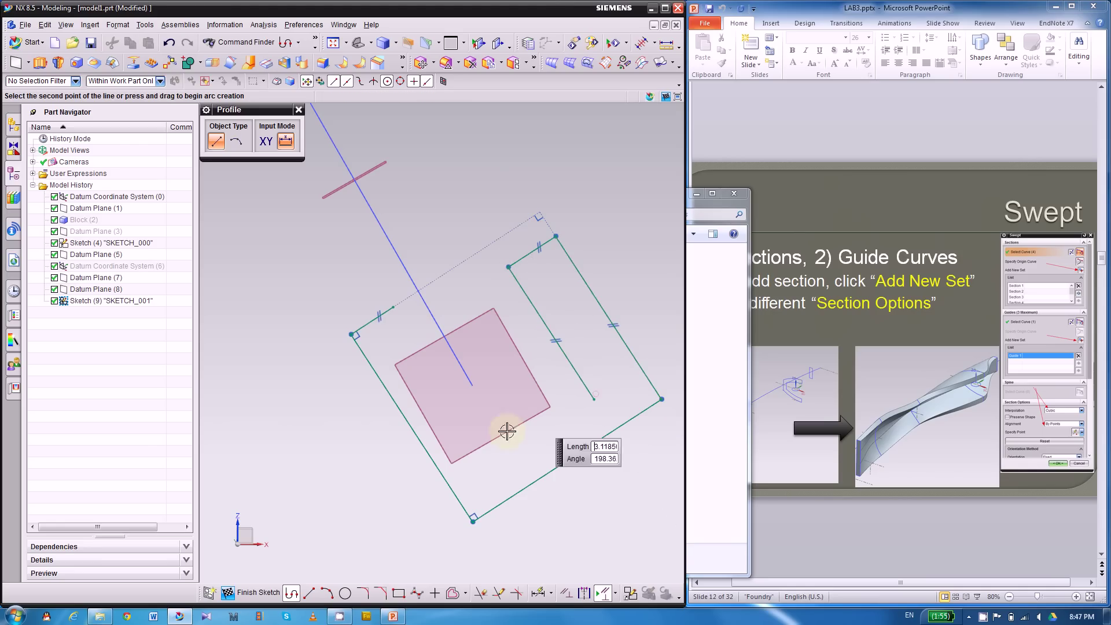
click(489, 466)
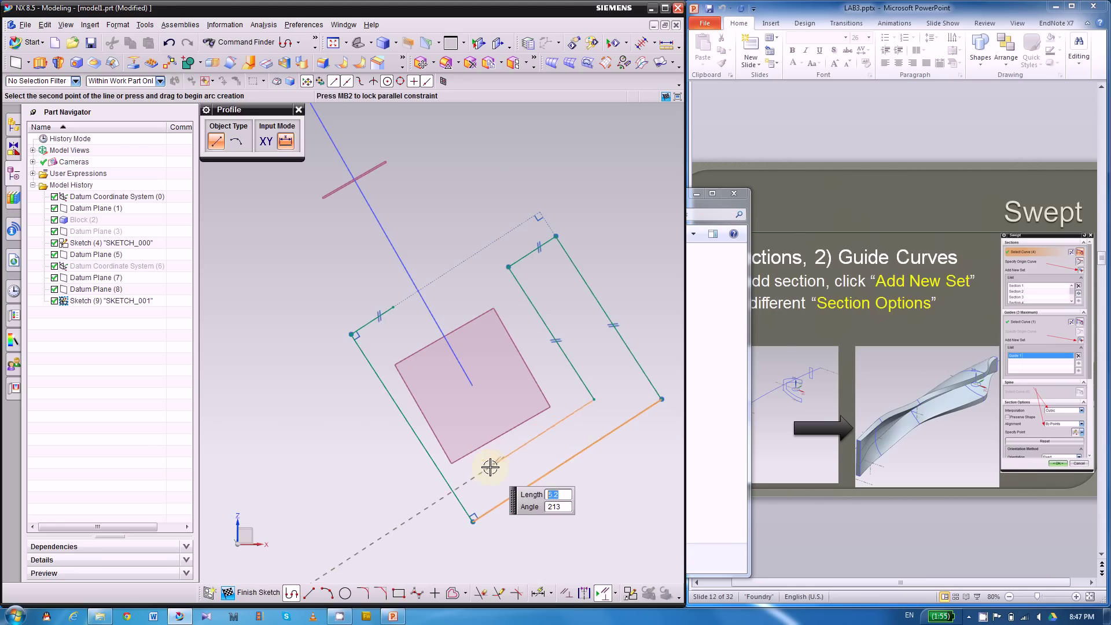
click(388, 306)
key(Escape)
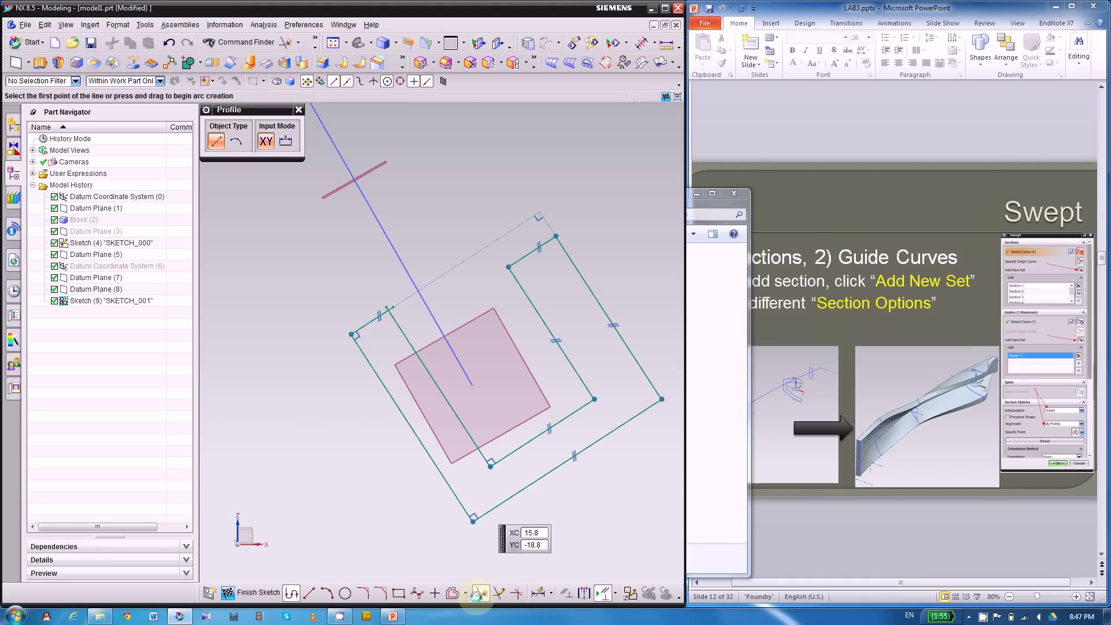
Step: Quick Trim the overshooting line ends at the U profile's closing corner and finish the sketch
click(480, 592)
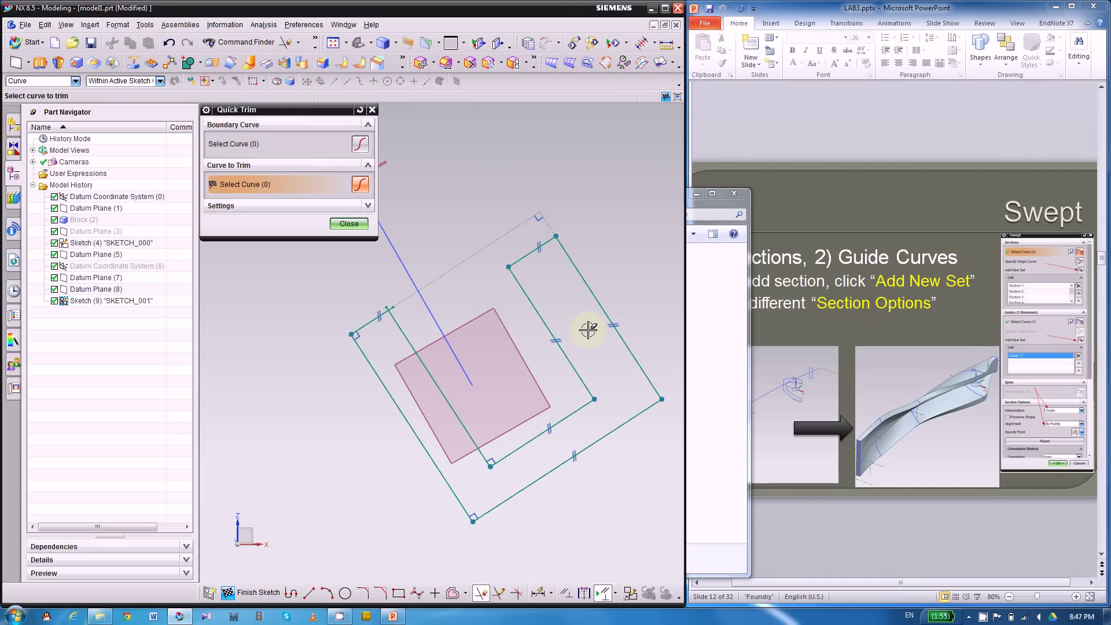
scroll(386, 308, up, 2)
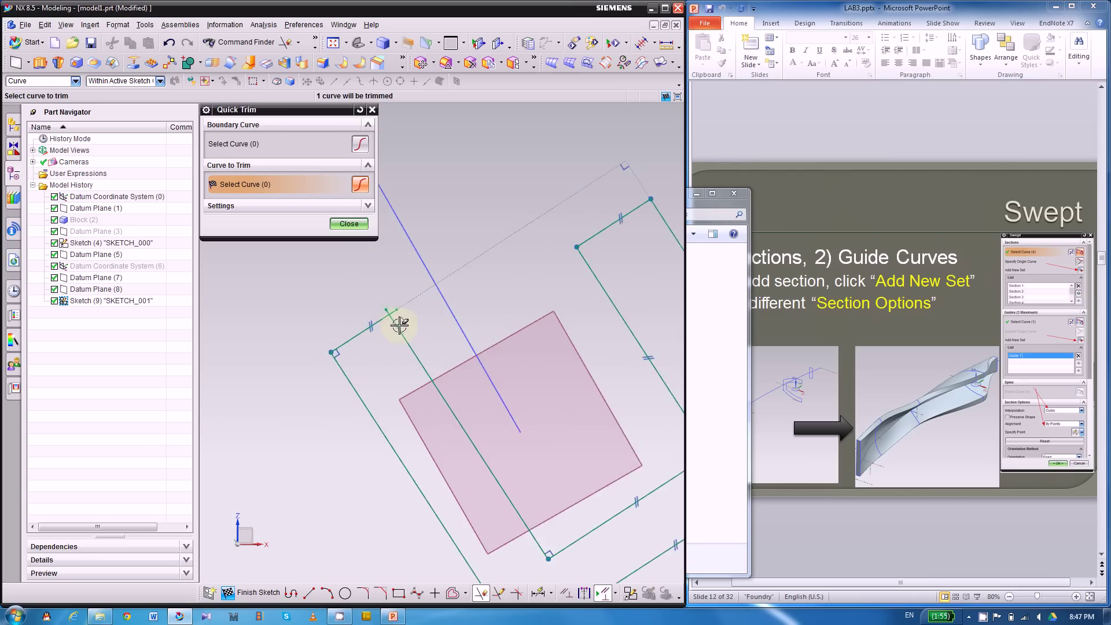
scroll(399, 325, up, 2)
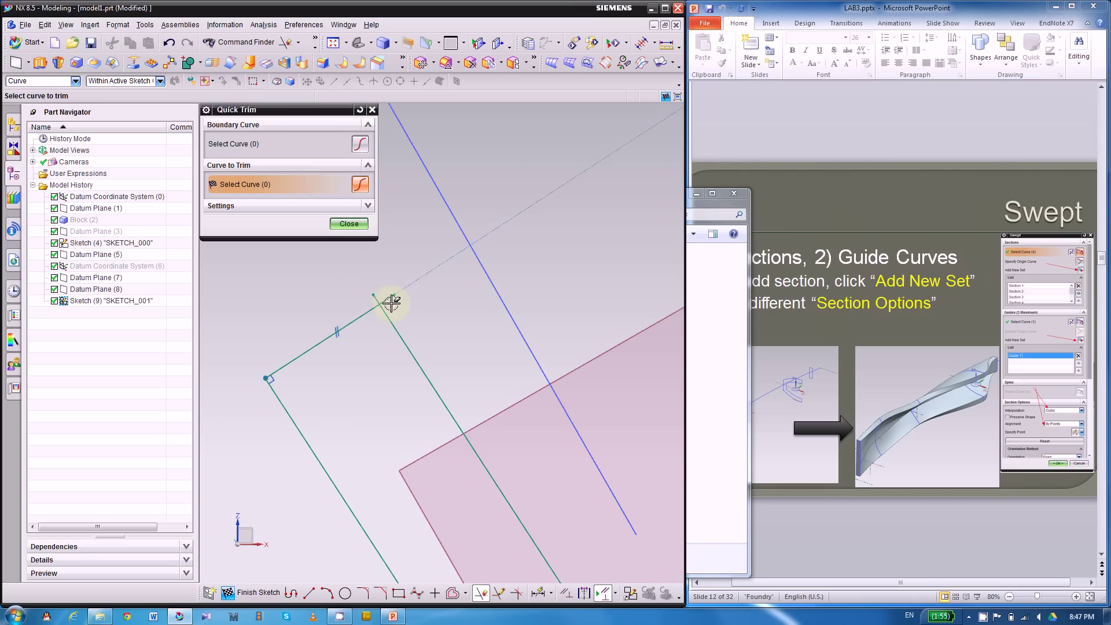
click(388, 298)
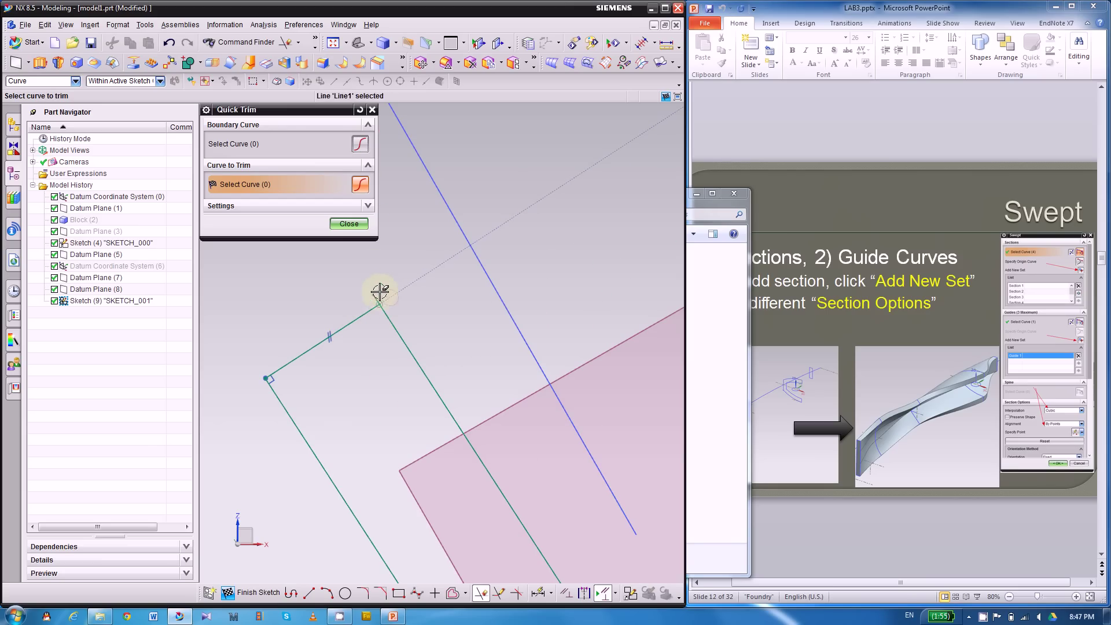
scroll(331, 298, down, 2)
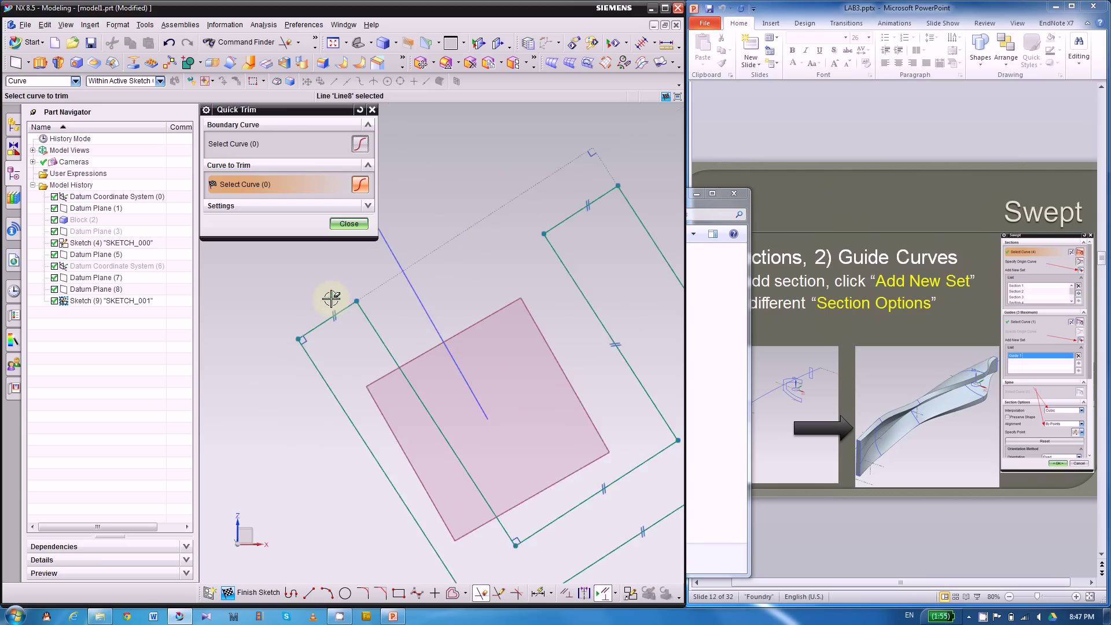
scroll(342, 302, down, 4)
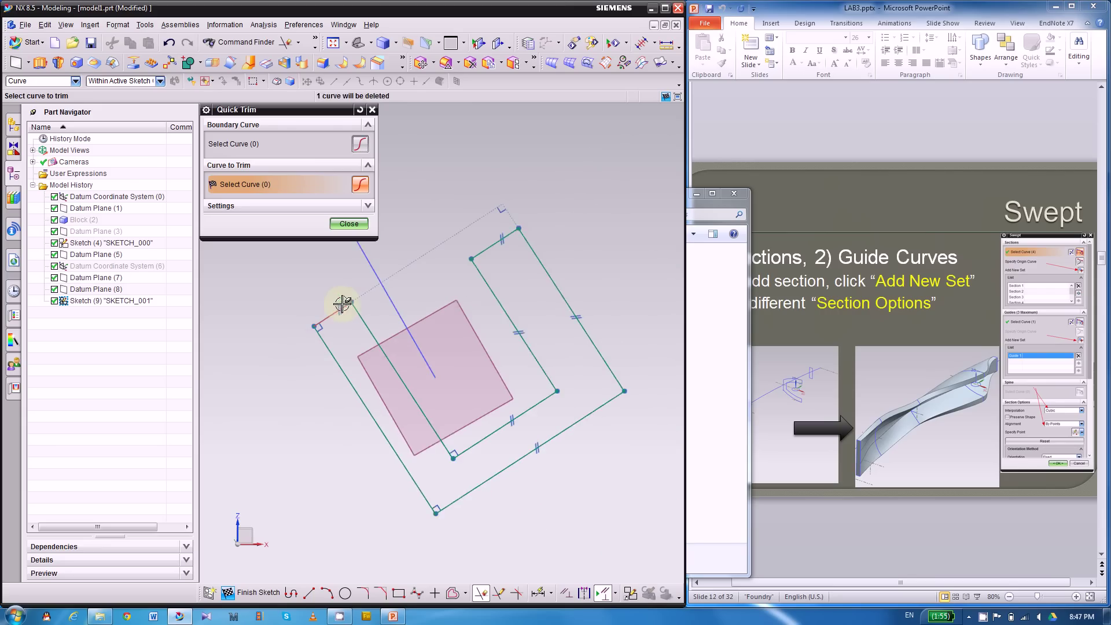
click(349, 224)
click(242, 592)
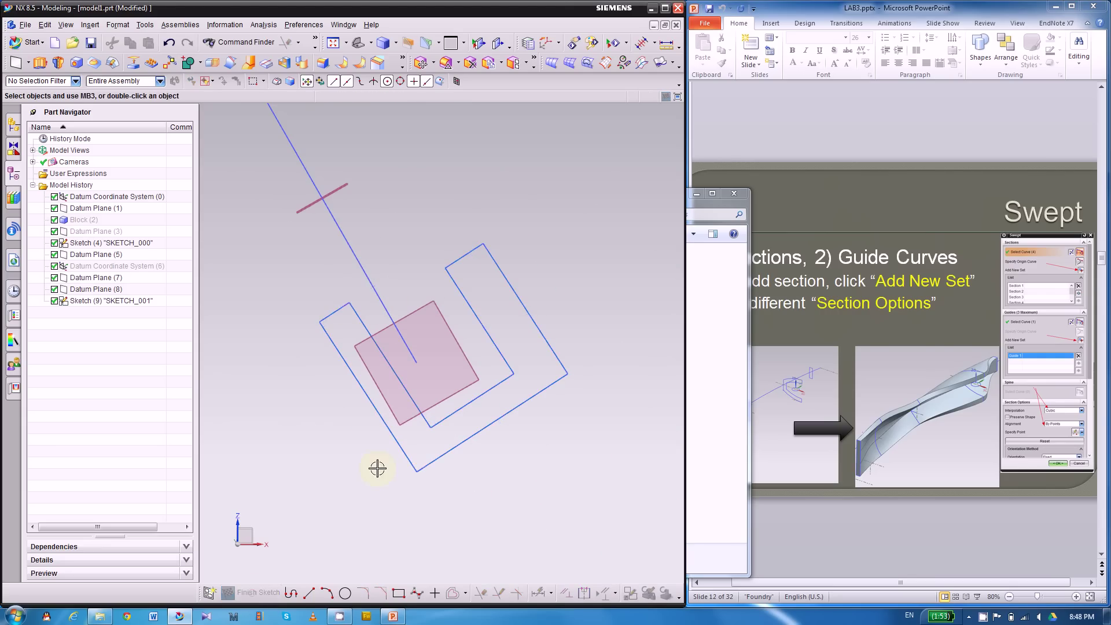
Step: Start an On Plane sketch on Datum Plane (5), the plane crossing the middle part of the spline
scroll(522, 479, down, 2)
middle_drag(485, 469, 367, 494)
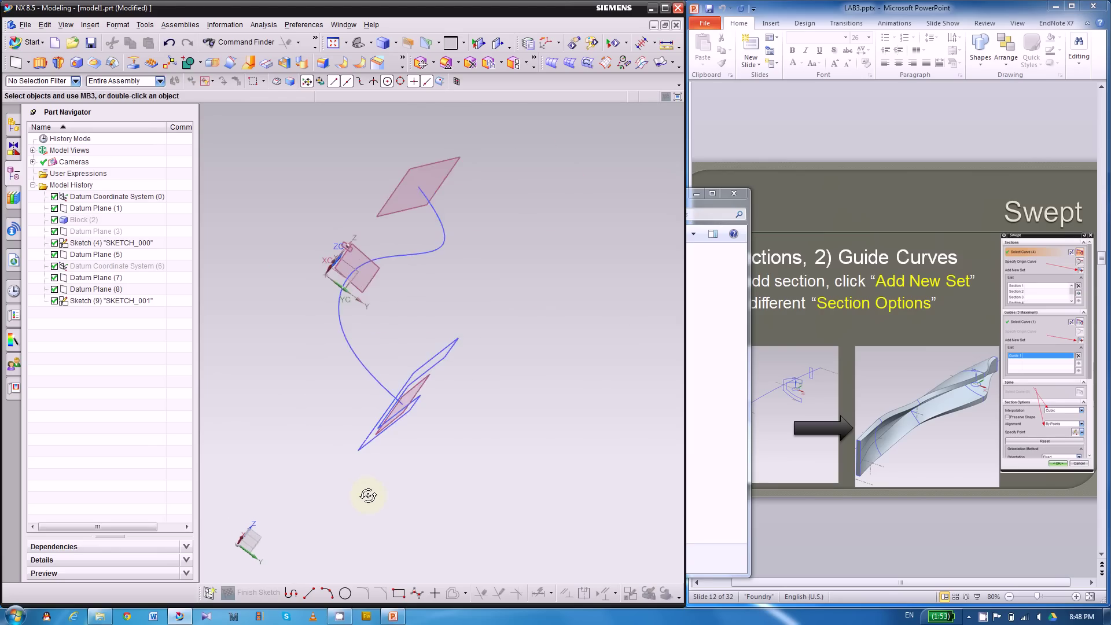
scroll(320, 243, up, 4)
scroll(320, 245, up, 1)
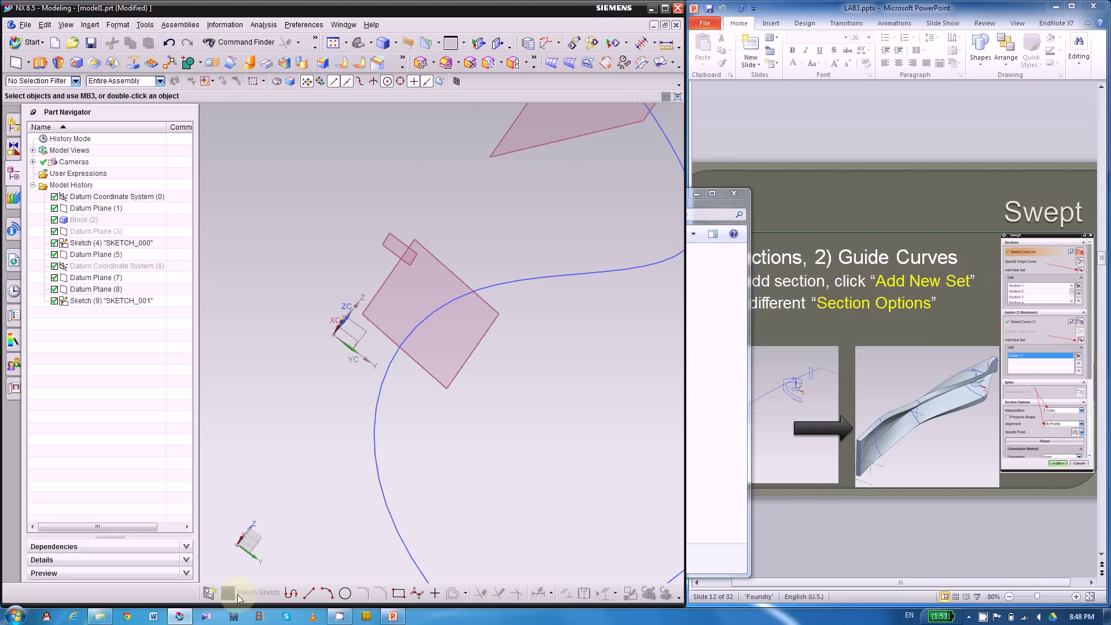
click(209, 593)
click(463, 345)
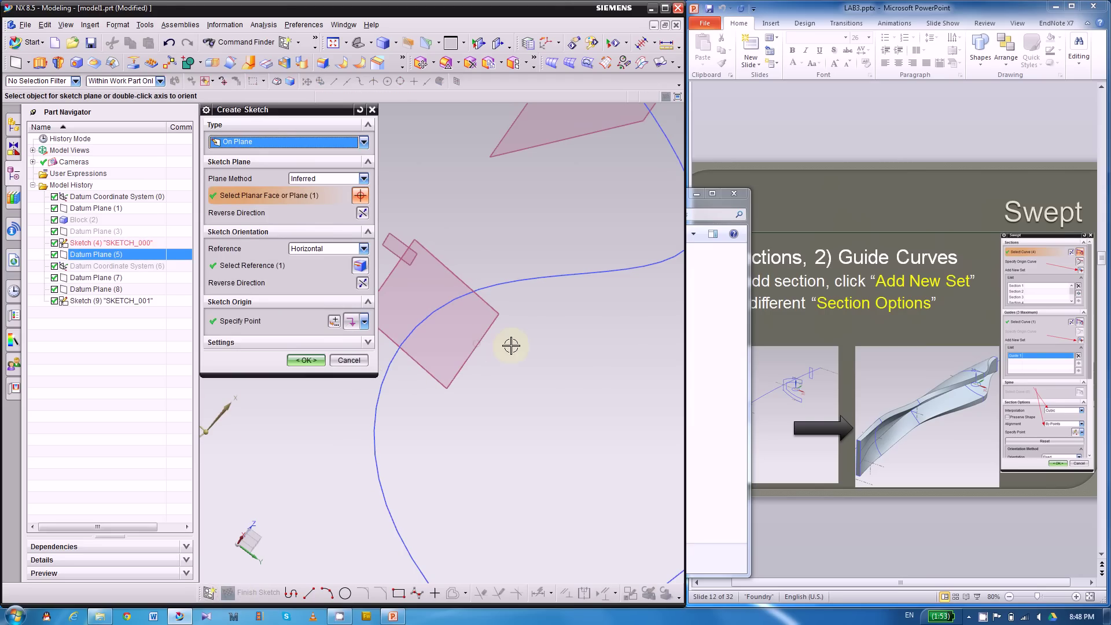
click(306, 360)
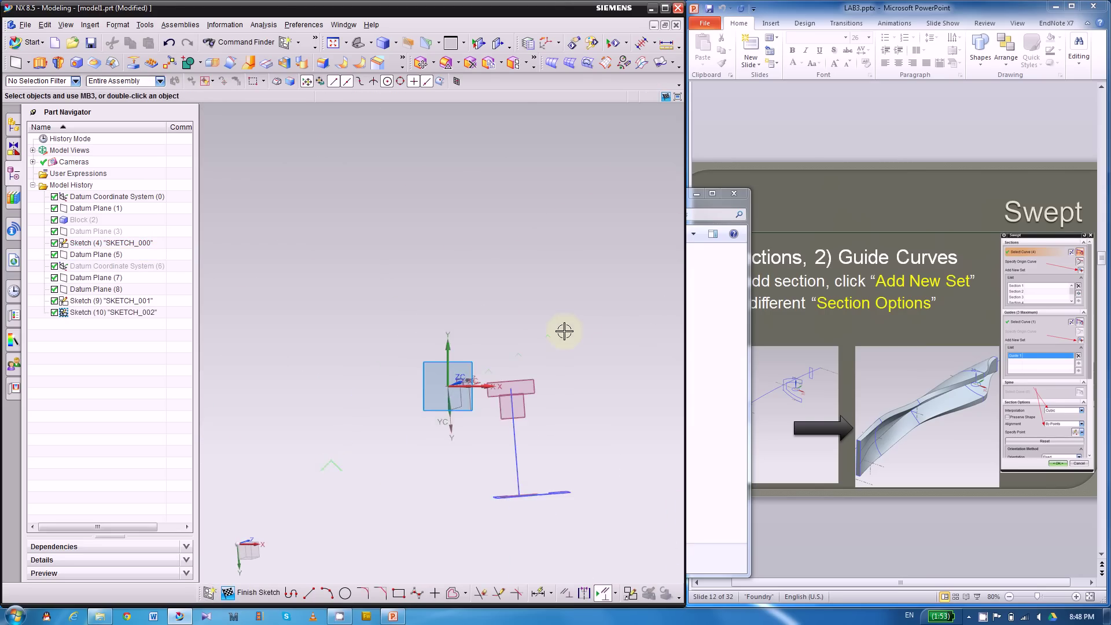
Step: Draw a two-point rectangle overlapping the mid-spline datum plane and finish the sketch
click(398, 592)
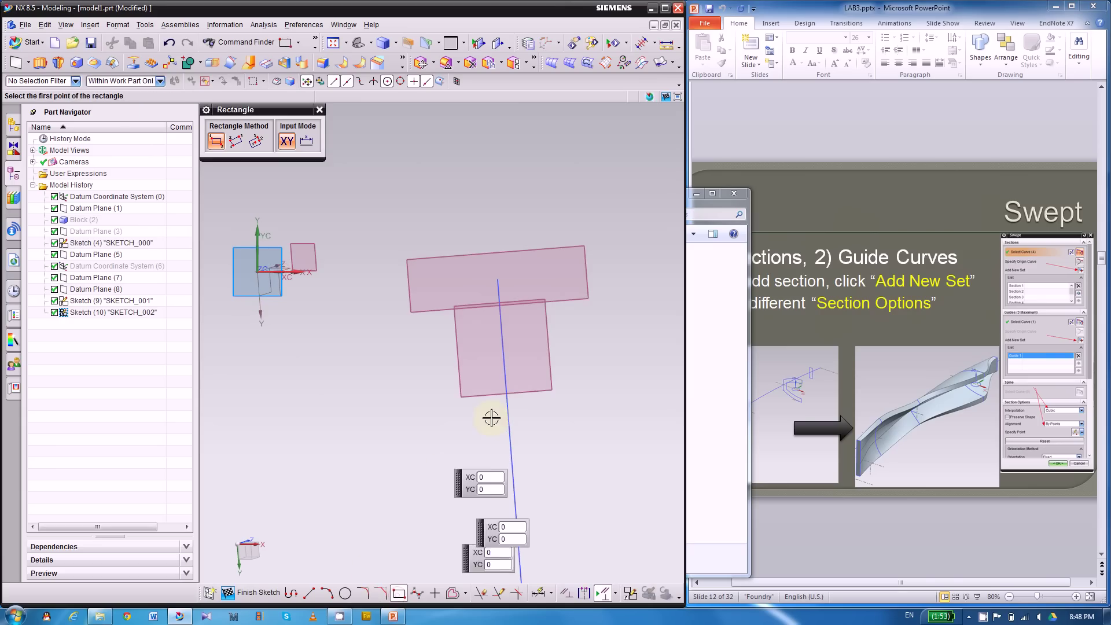
click(579, 394)
click(240, 584)
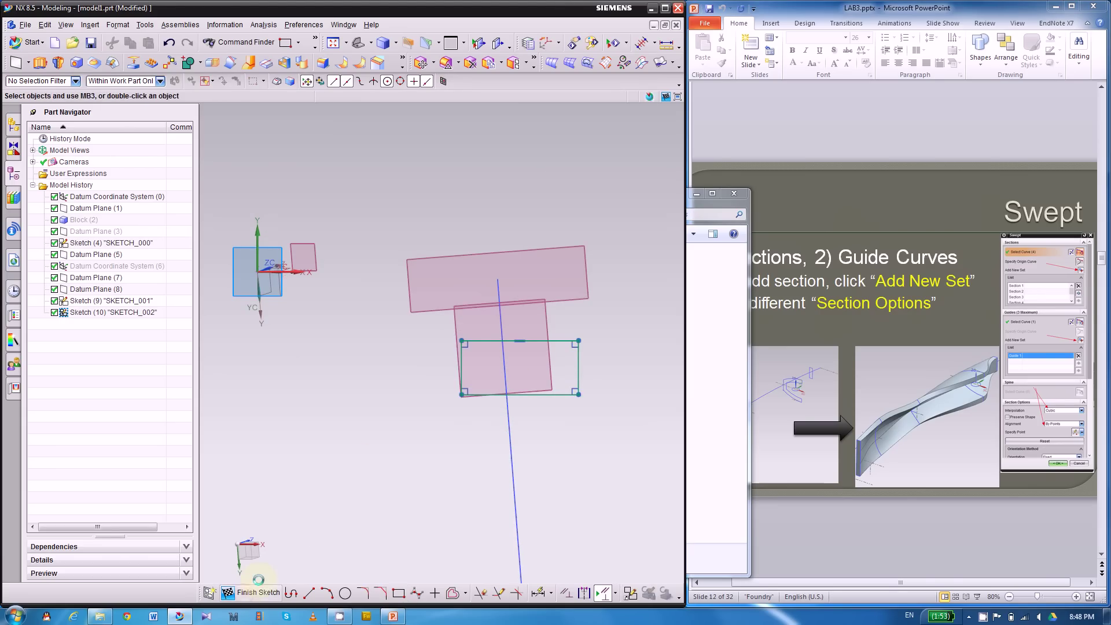
Step: Start an On Plane sketch on Datum Plane (8) at the spline's remaining end
mouse_move(433, 475)
middle_down()
mouse_move(441, 461)
mouse_move(393, 425)
mouse_move(437, 419)
mouse_move(454, 450)
mouse_move(290, 414)
mouse_move(459, 348)
middle_up()
click(214, 595)
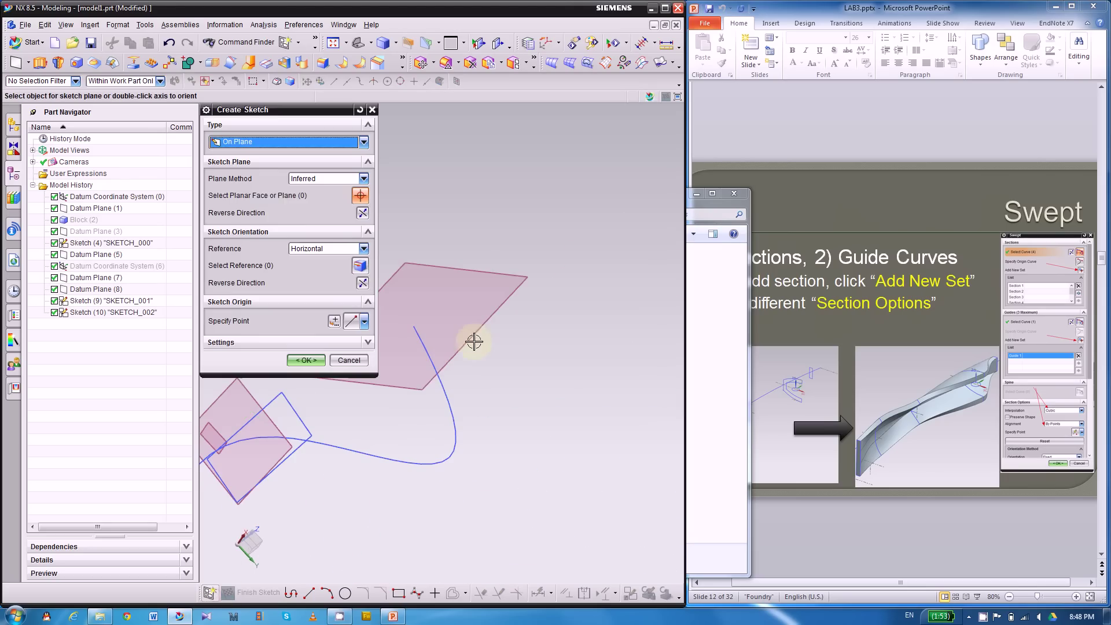
click(484, 322)
click(306, 360)
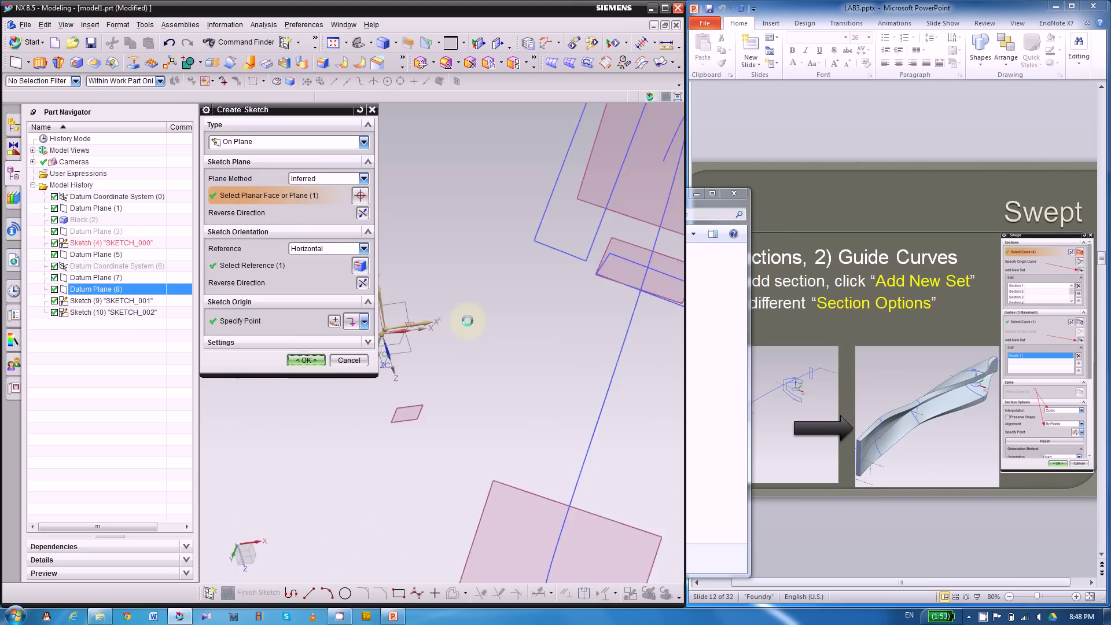
Step: Draw two short slanted lines on the end datum plane, one across each upper side, facing each other across the spline end
scroll(657, 416, up, 2)
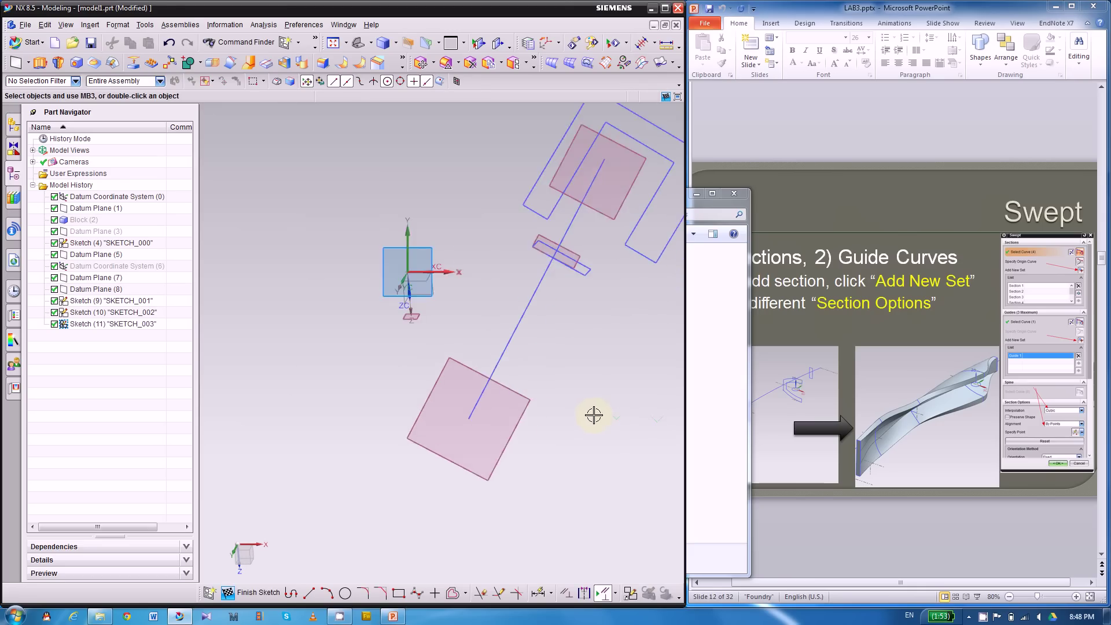
scroll(596, 415, up, 3)
scroll(514, 397, down, 1)
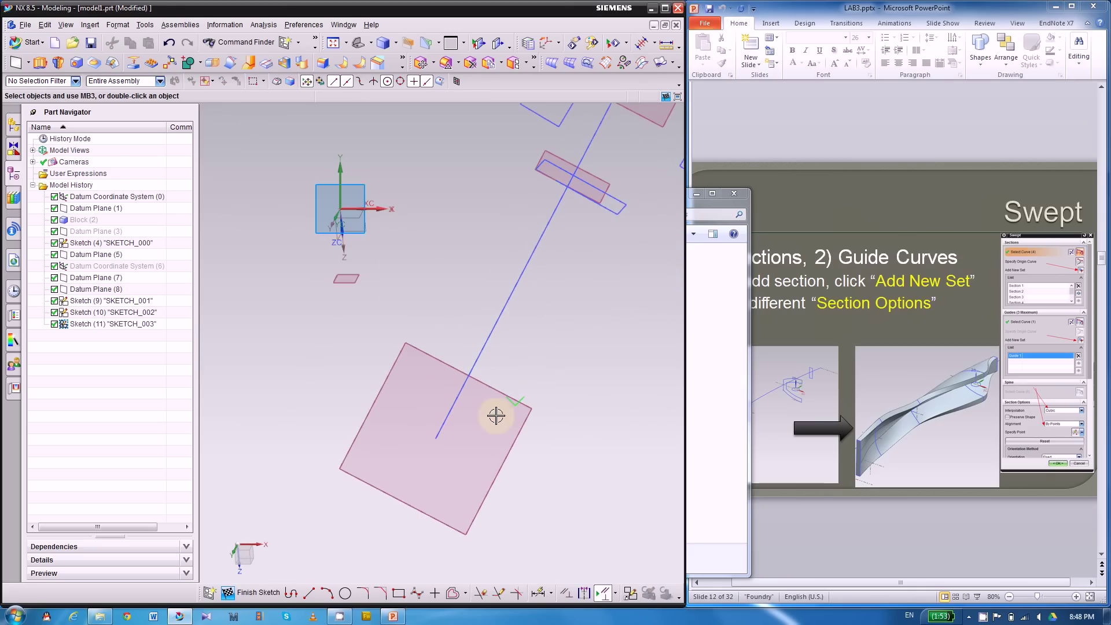
click(309, 593)
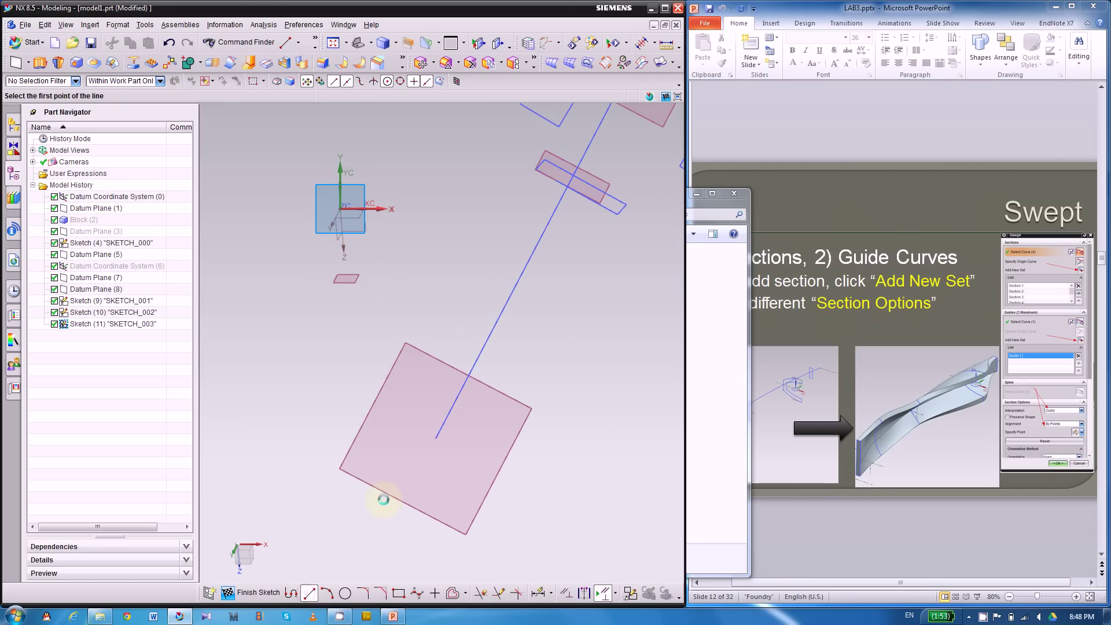
click(516, 407)
click(547, 442)
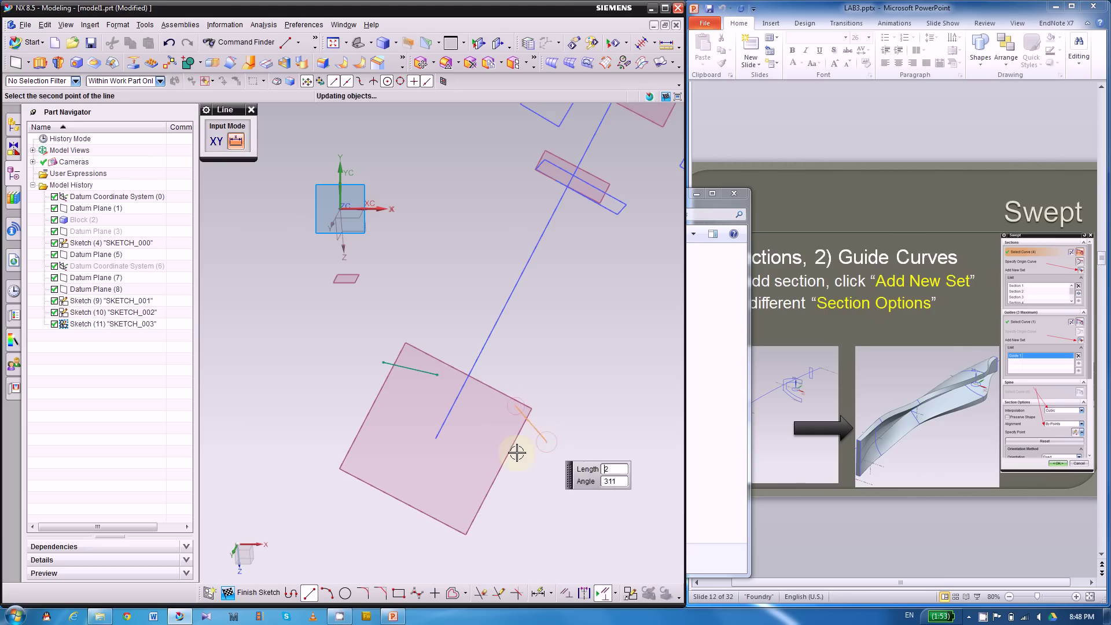
Step: Join the lines' inner ends with an arc of about 1.76 radius and their outer ends with one of about 3.89, and finish the sketch
click(328, 592)
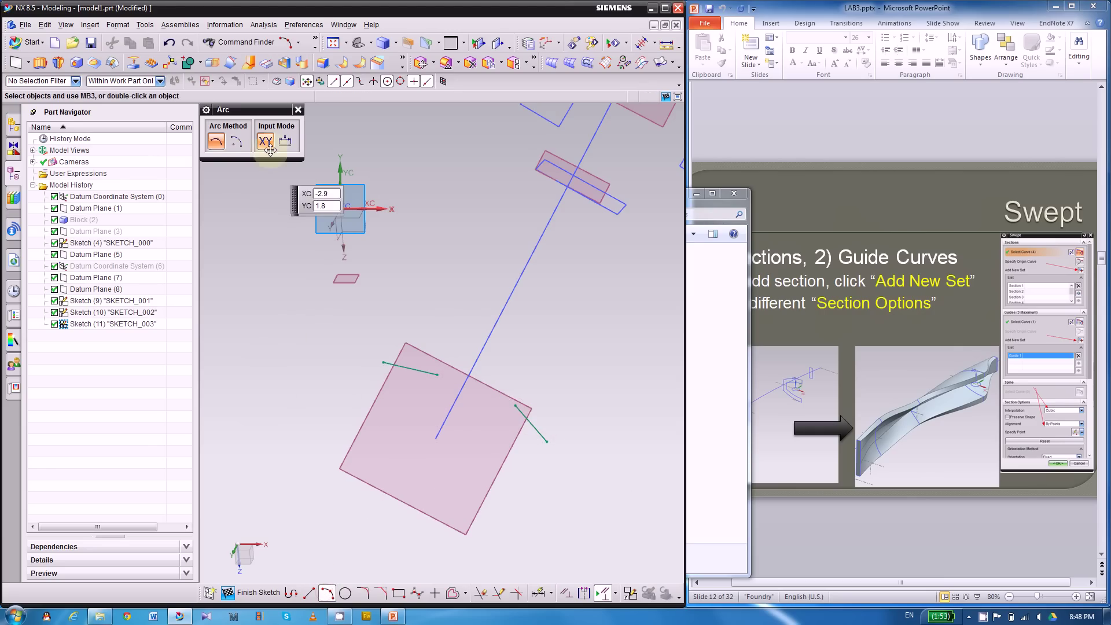
click(437, 375)
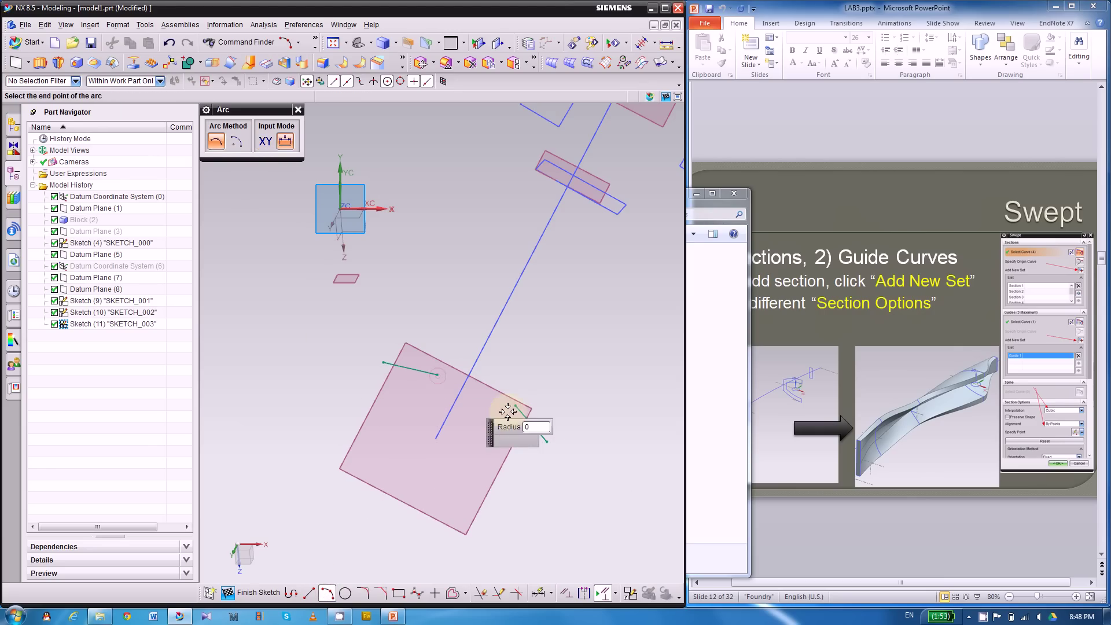
click(514, 406)
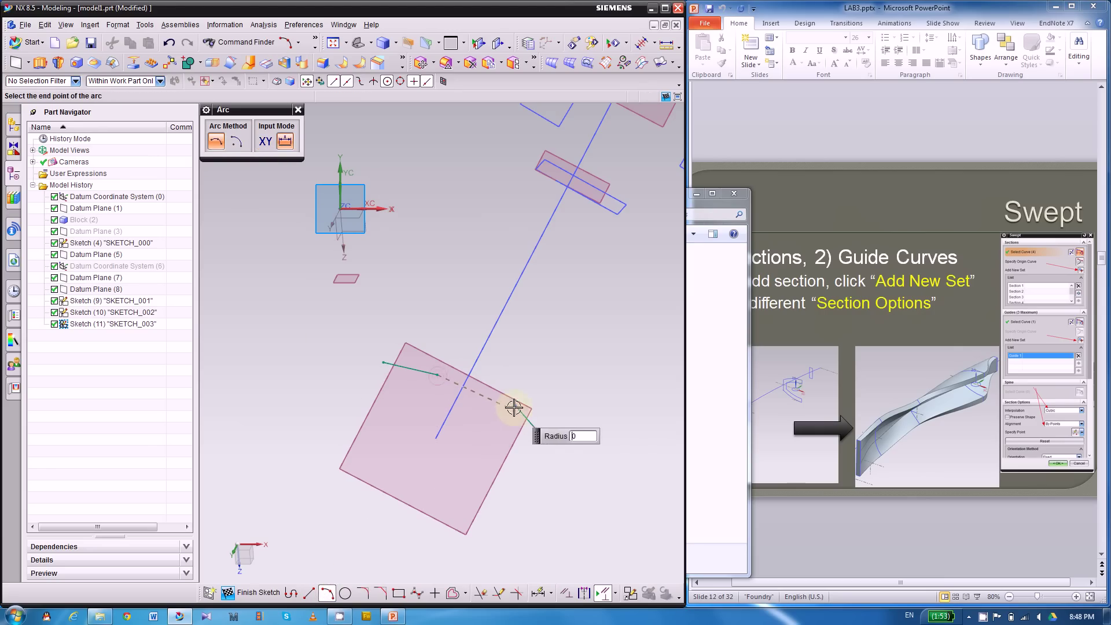
click(461, 424)
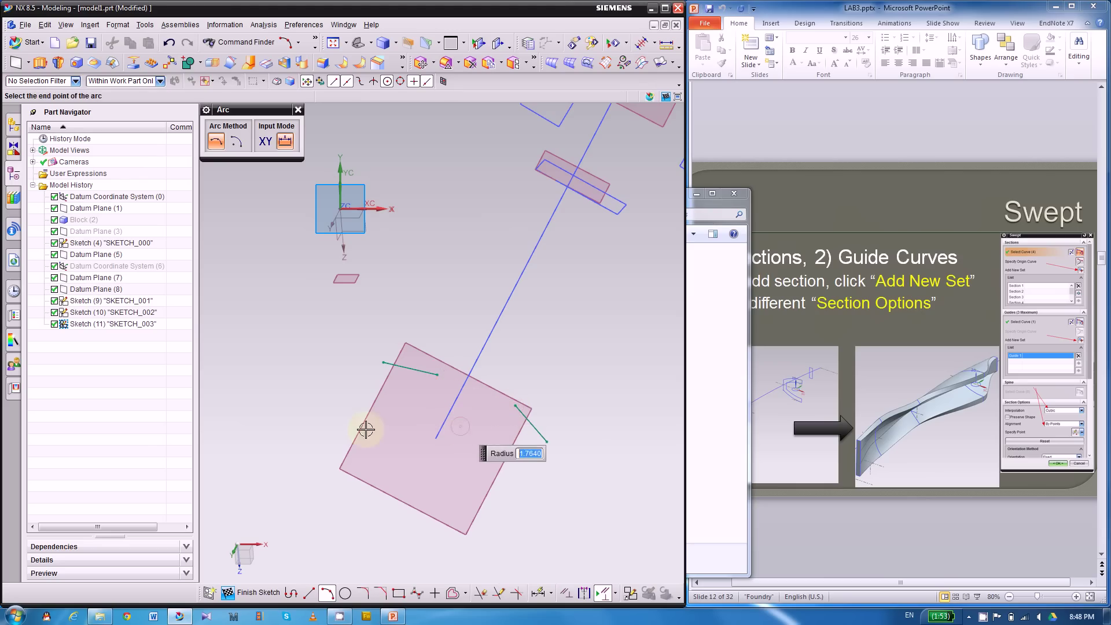
click(380, 364)
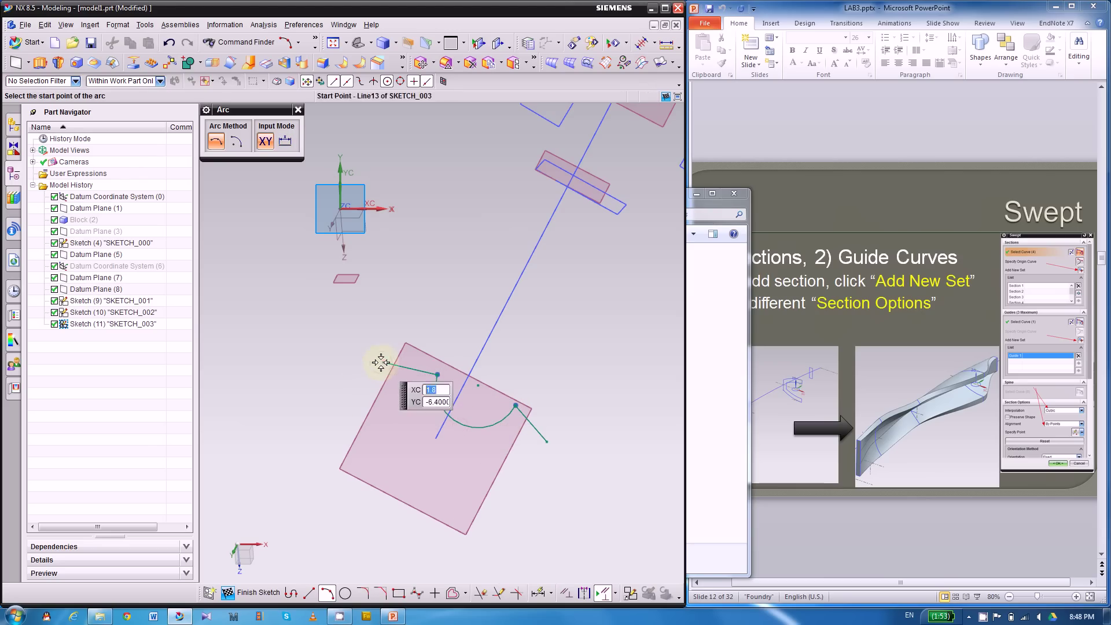
click(547, 443)
click(433, 471)
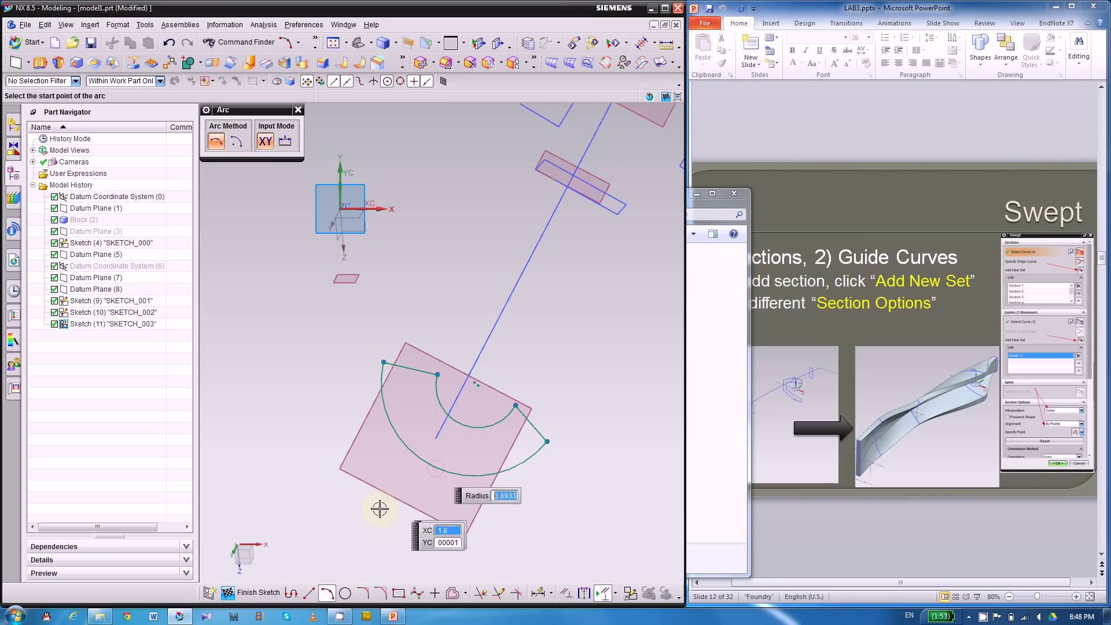
key(Escape)
click(251, 582)
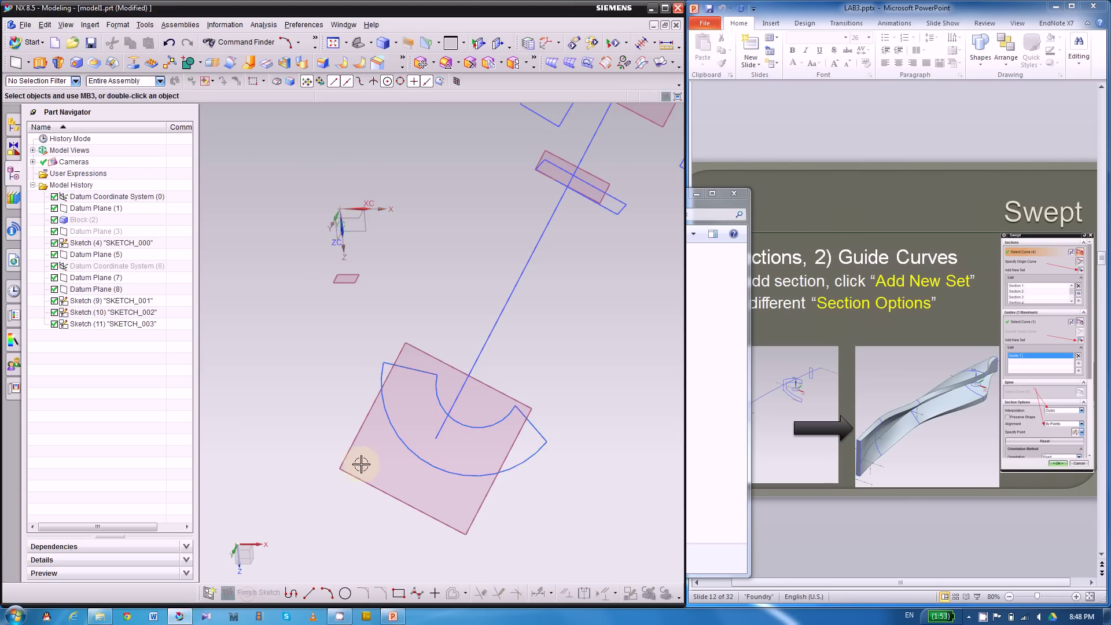
Step: Start a Swept feature and select the whole U-shaped profile as the first section using the Connected Curves rule
mouse_move(359, 462)
middle_down()
mouse_move(491, 426)
mouse_move(441, 340)
mouse_move(417, 349)
mouse_move(490, 349)
mouse_move(521, 385)
middle_up()
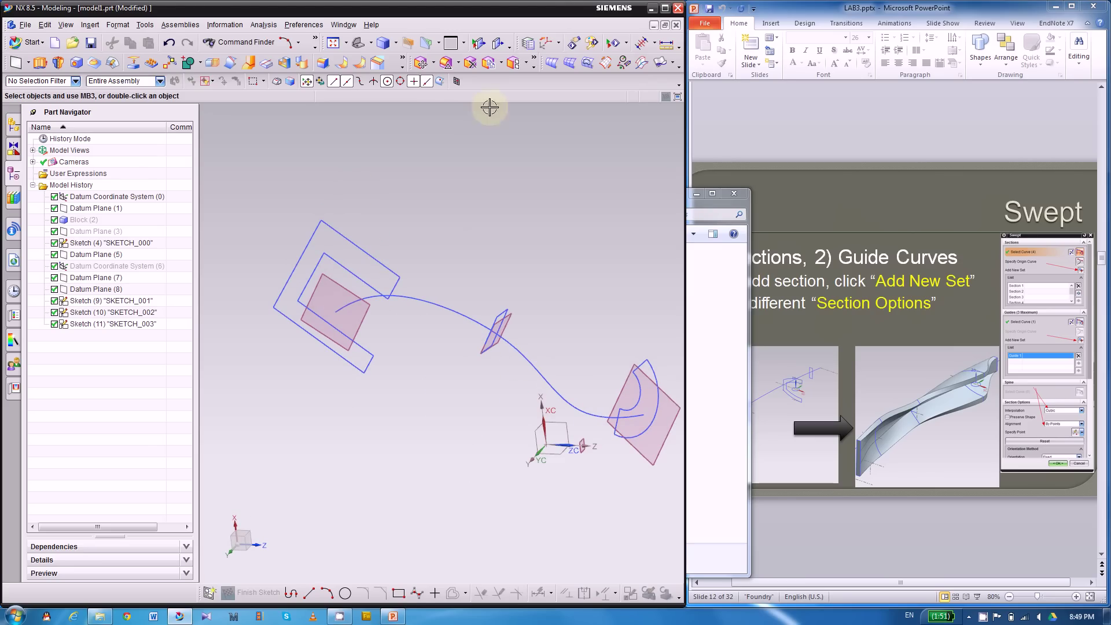
click(608, 63)
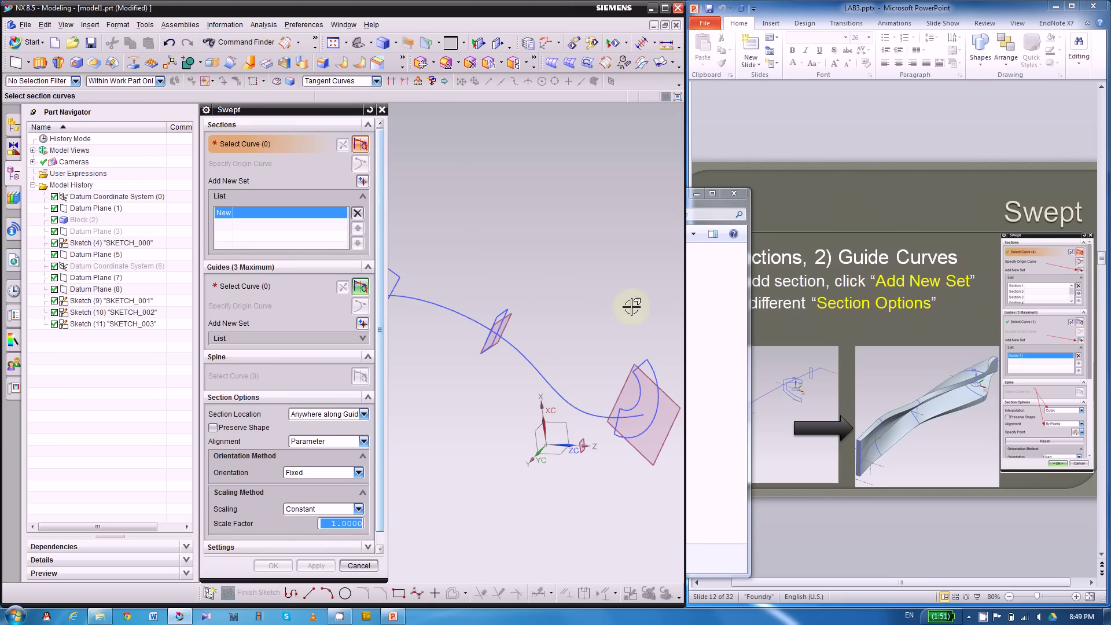
drag(196, 220, 117, 220)
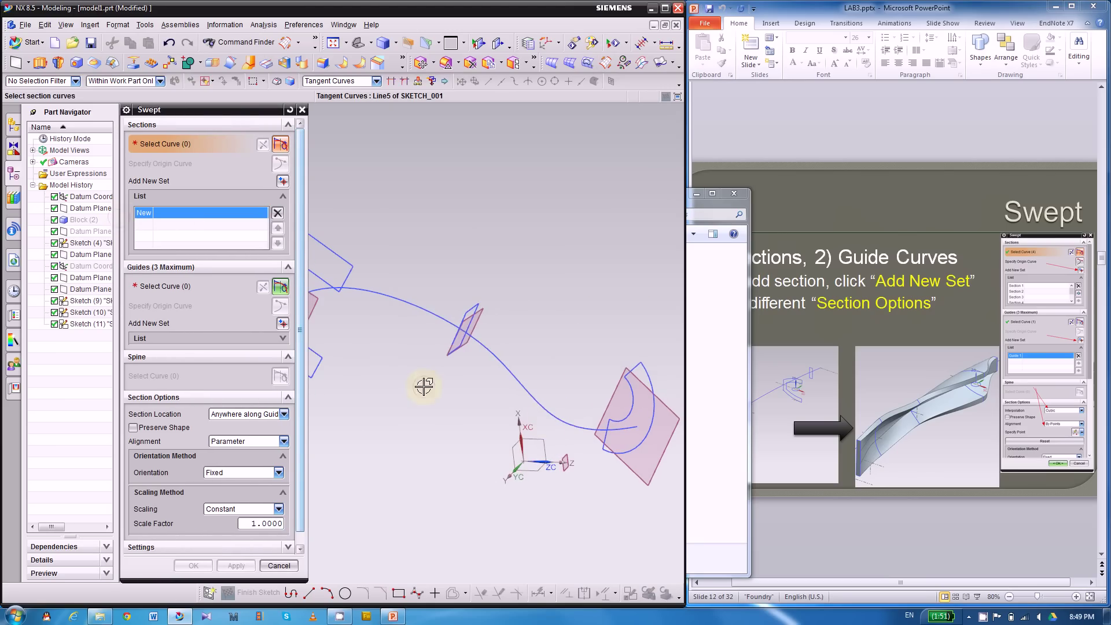
middle_drag(595, 390, 426, 339)
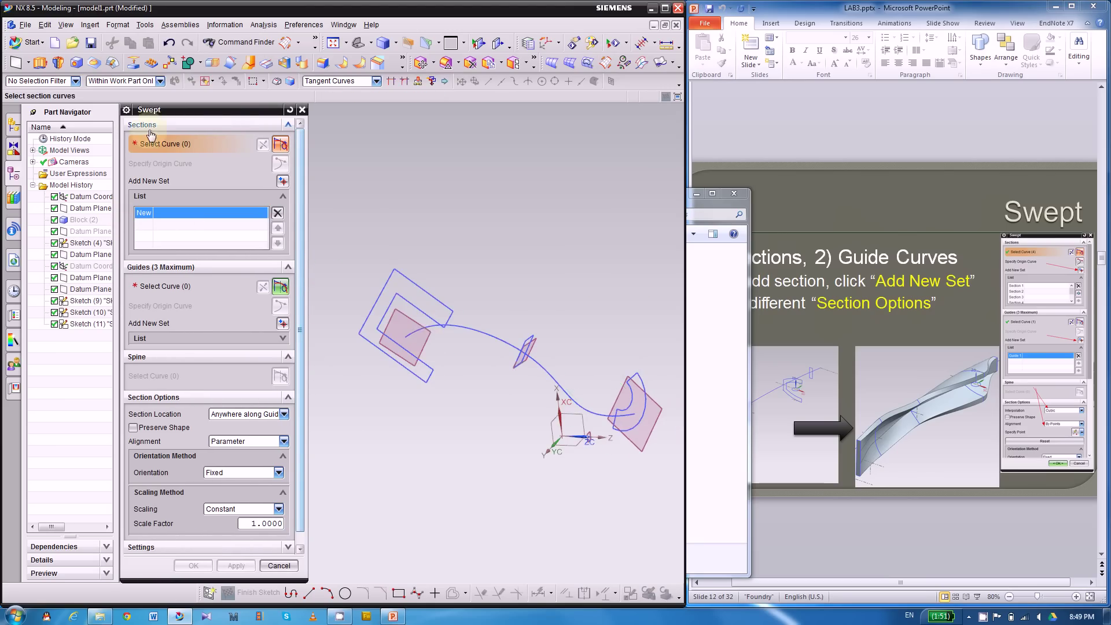
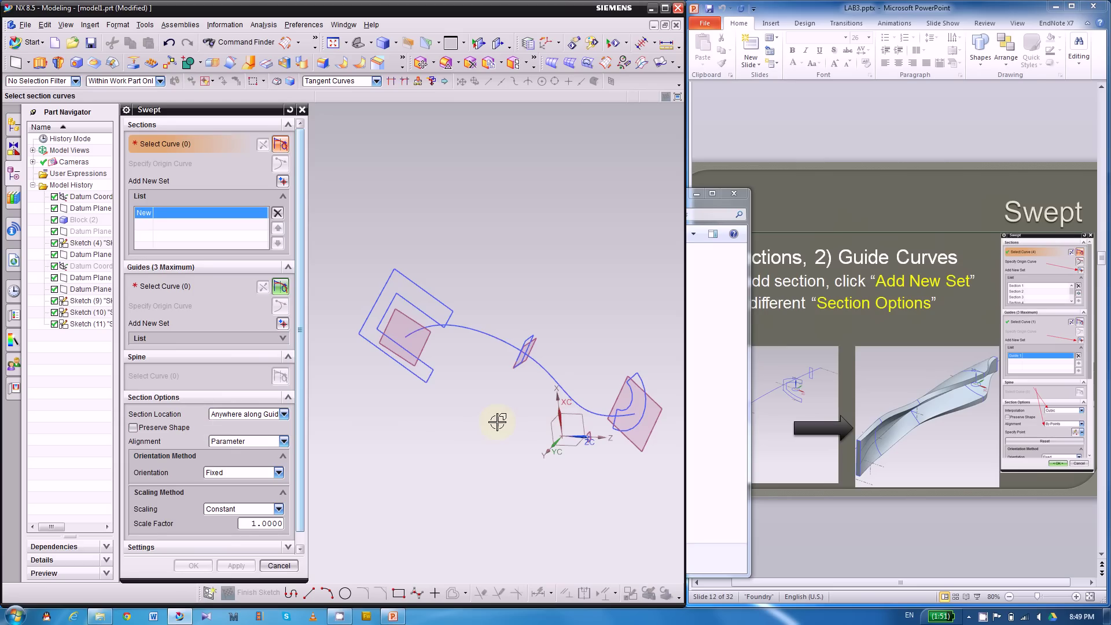
scroll(492, 411, up, 3)
scroll(504, 399, down, 2)
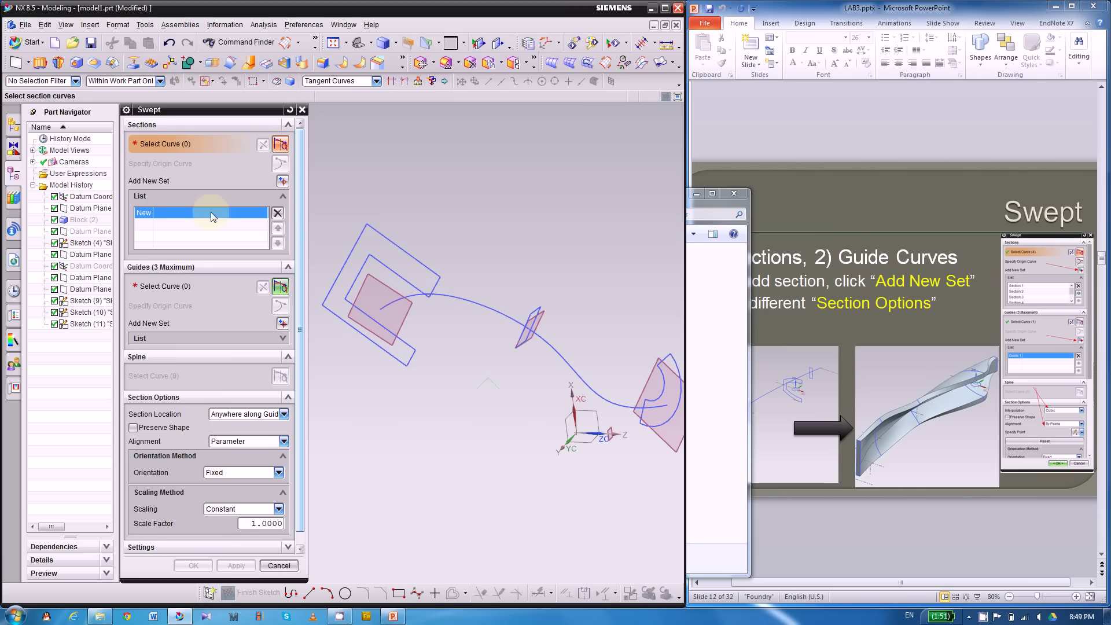
click(146, 198)
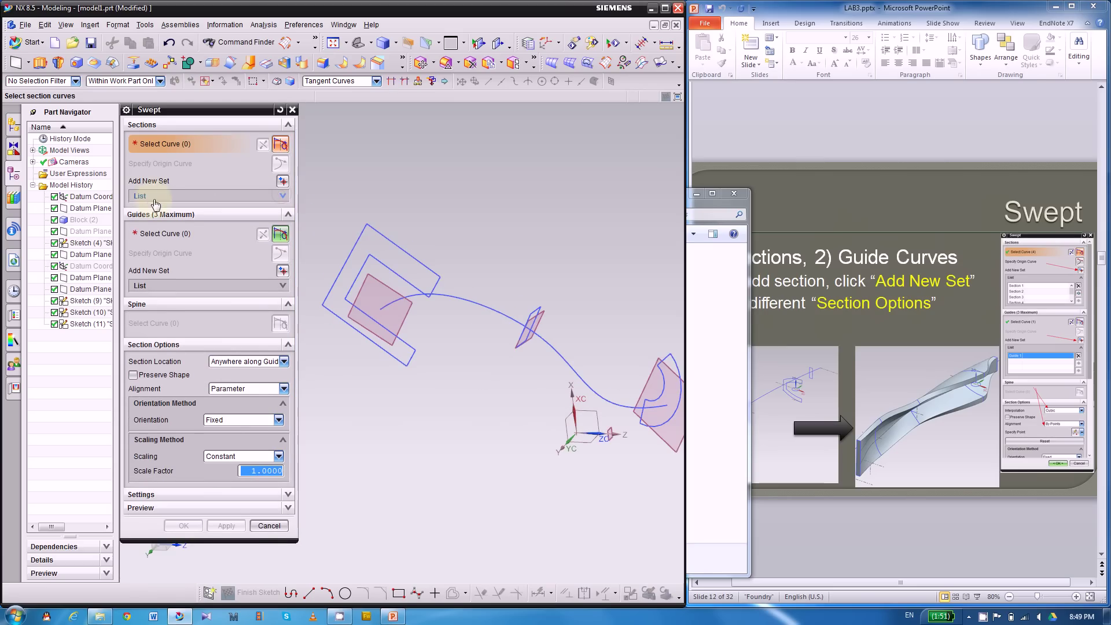
click(283, 196)
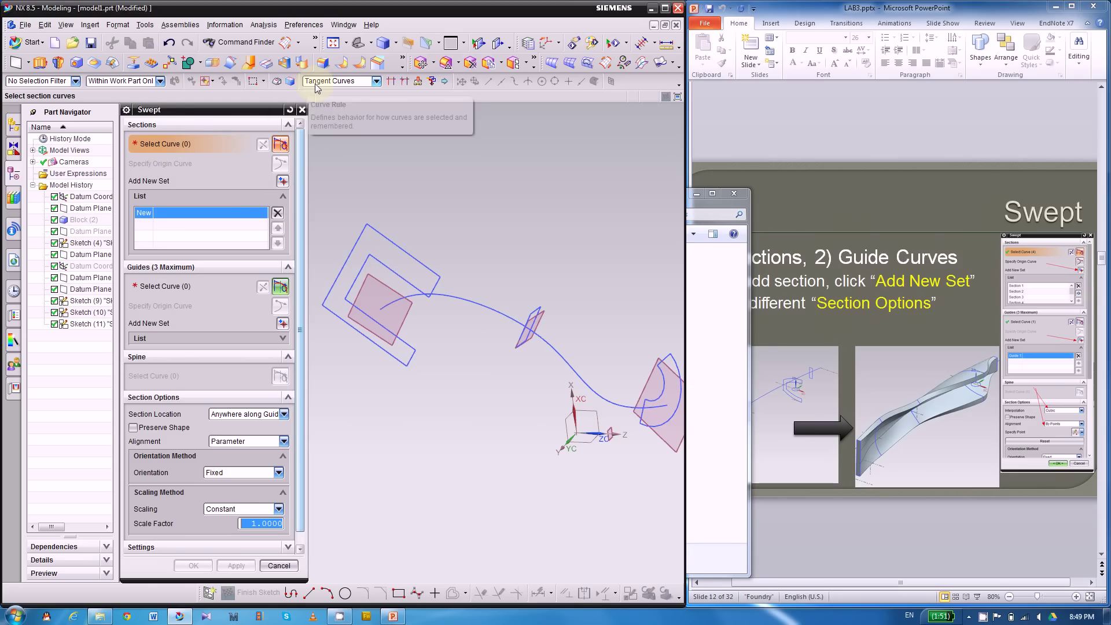
click(354, 82)
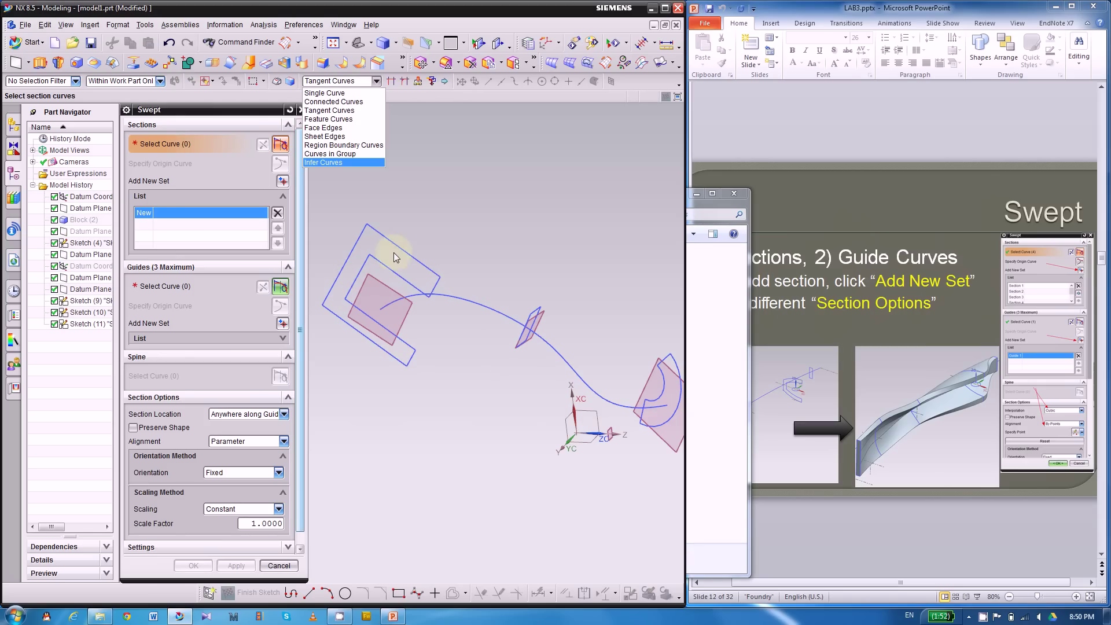
click(342, 101)
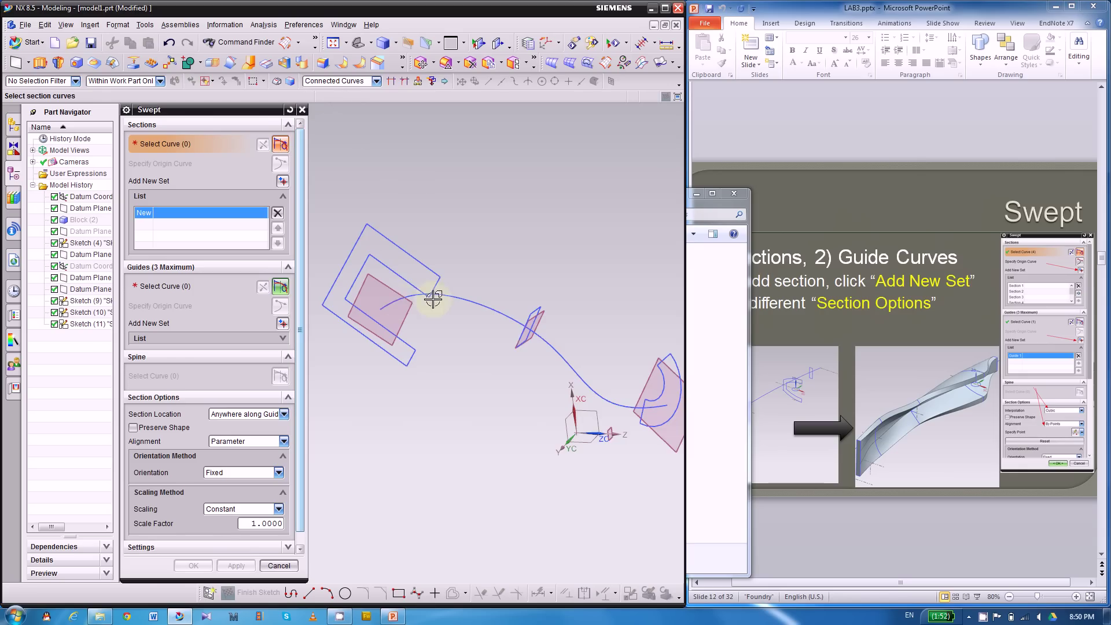
scroll(429, 293, up, 3)
click(443, 262)
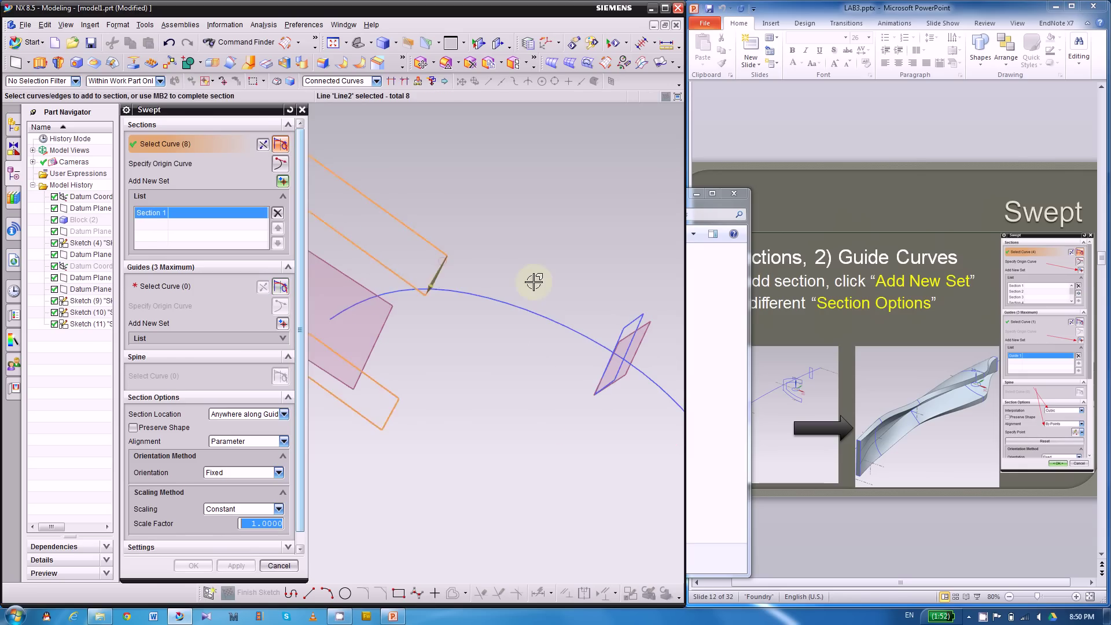
Step: Add a new section set to the Swept feature and select the mid-spline rectangle as the second section
scroll(579, 286, down, 3)
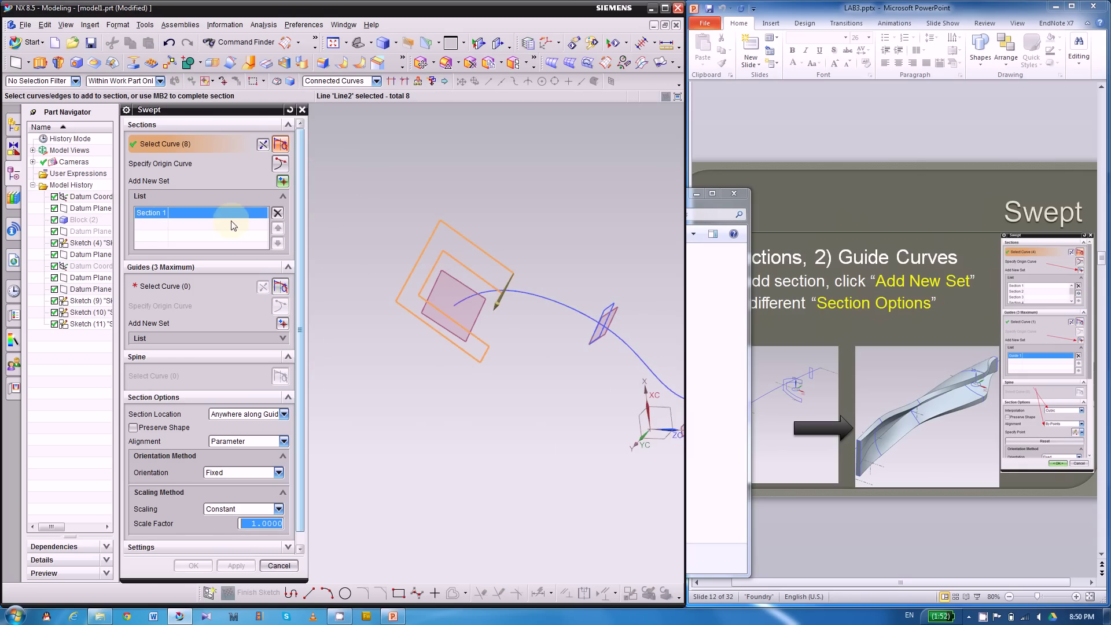
scroll(576, 380, up, 2)
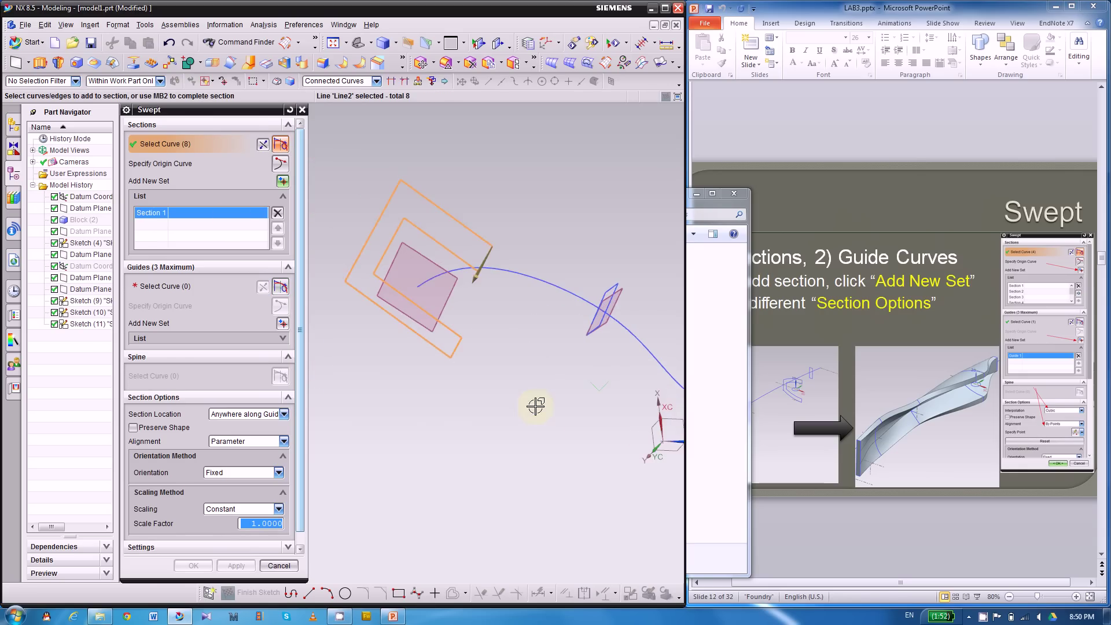
middle_drag(531, 405, 568, 444)
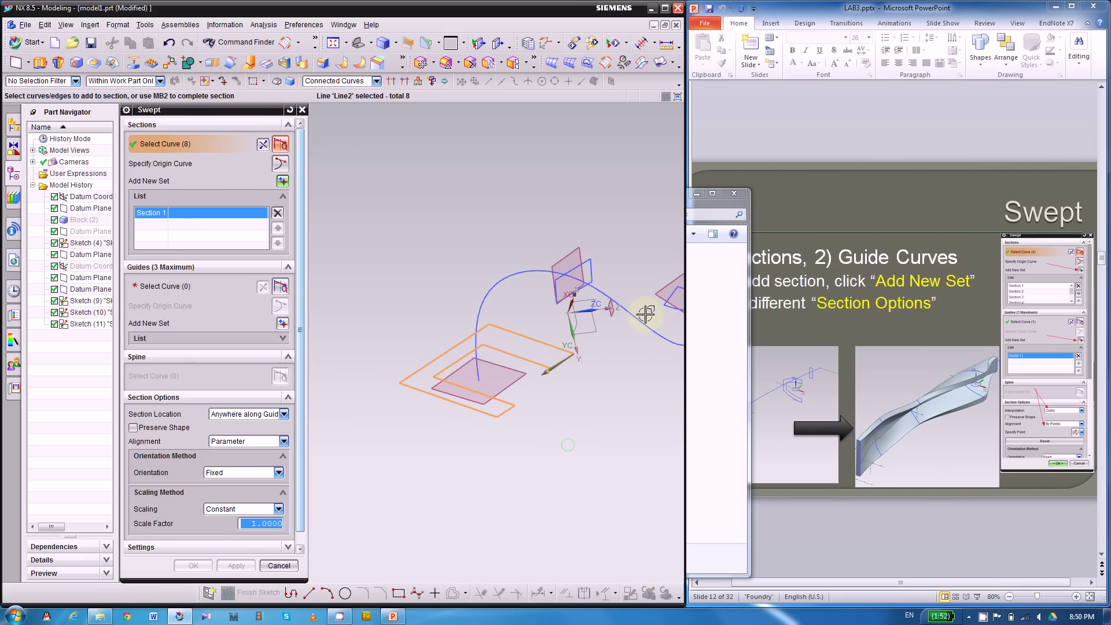
click(282, 181)
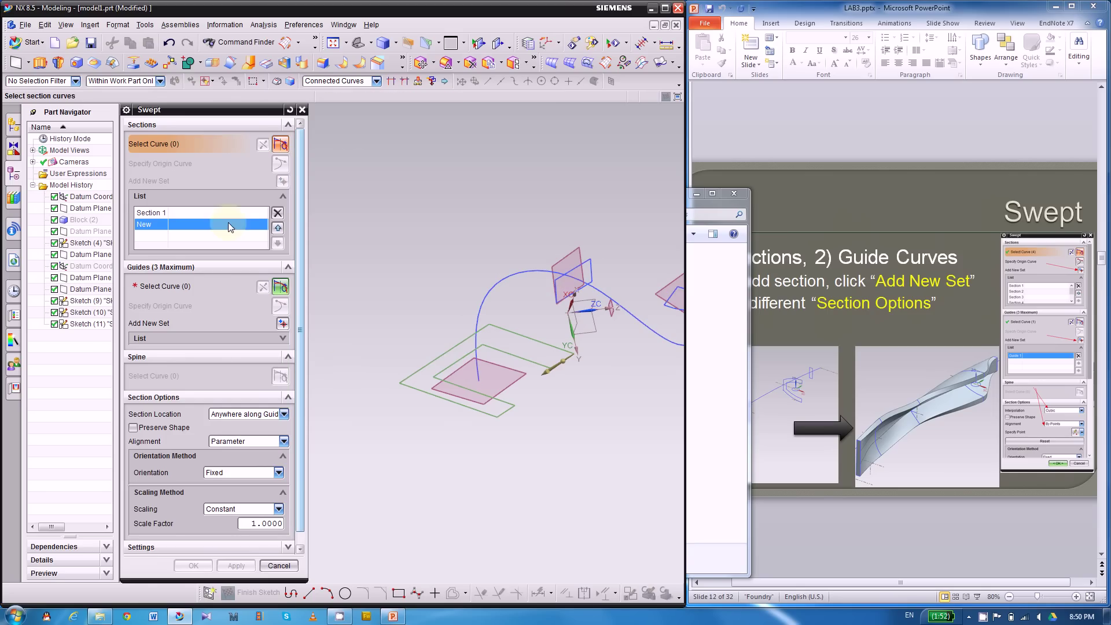
scroll(626, 288, up, 1)
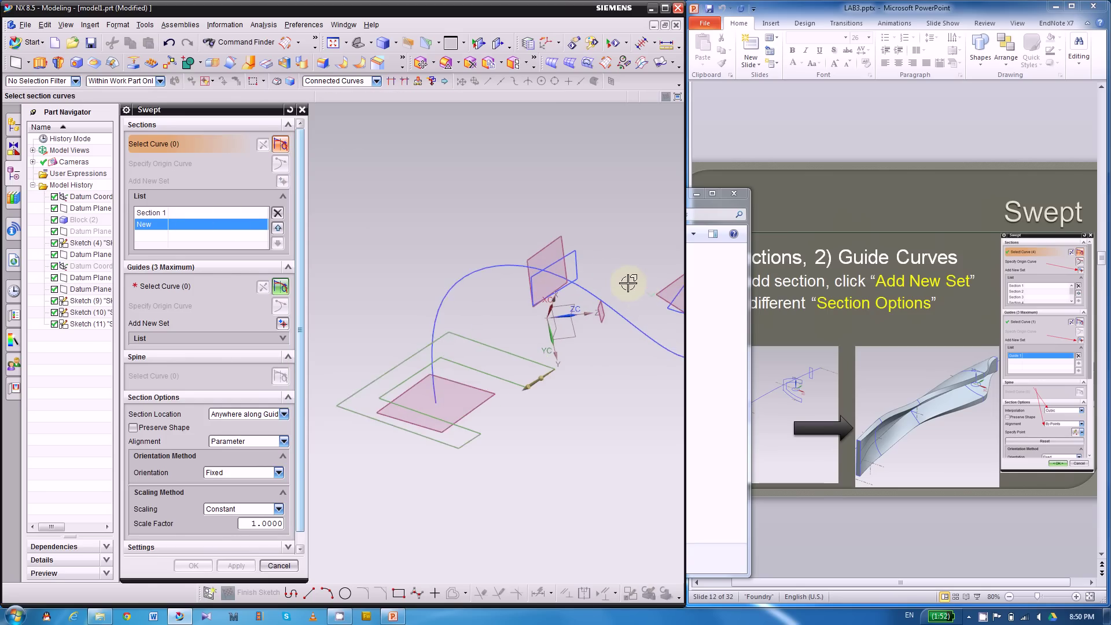
click(566, 248)
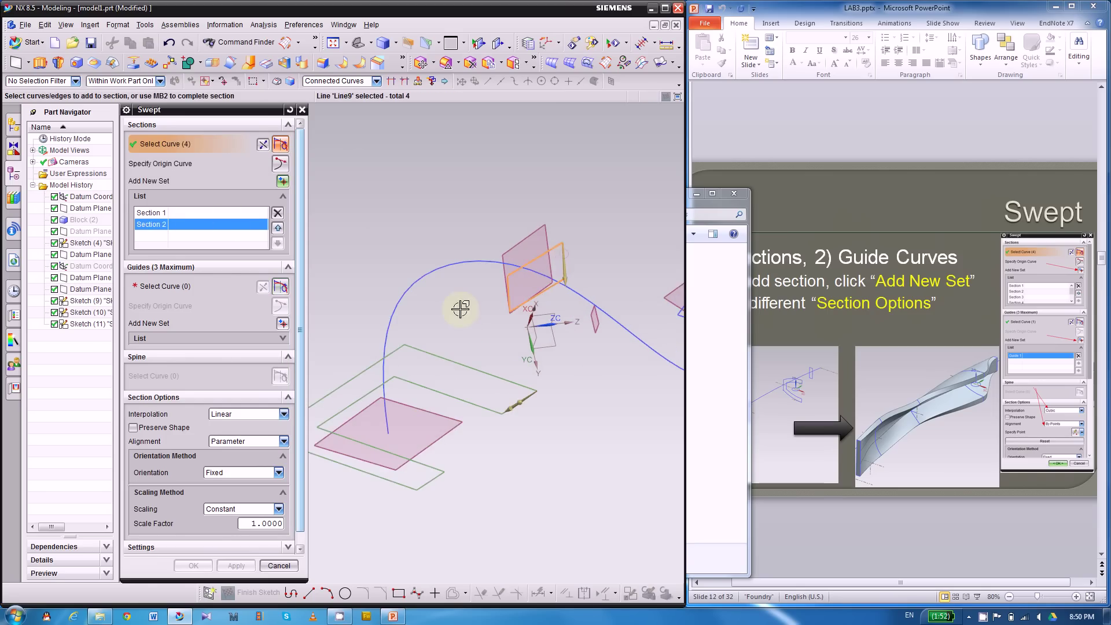
Step: Add another section set and select the closed arc-shaped profile at the spline's far end as the third section
scroll(421, 272, down, 2)
mouse_move(575, 392)
middle_down()
mouse_move(568, 384)
mouse_move(588, 384)
mouse_move(568, 392)
middle_up()
click(282, 181)
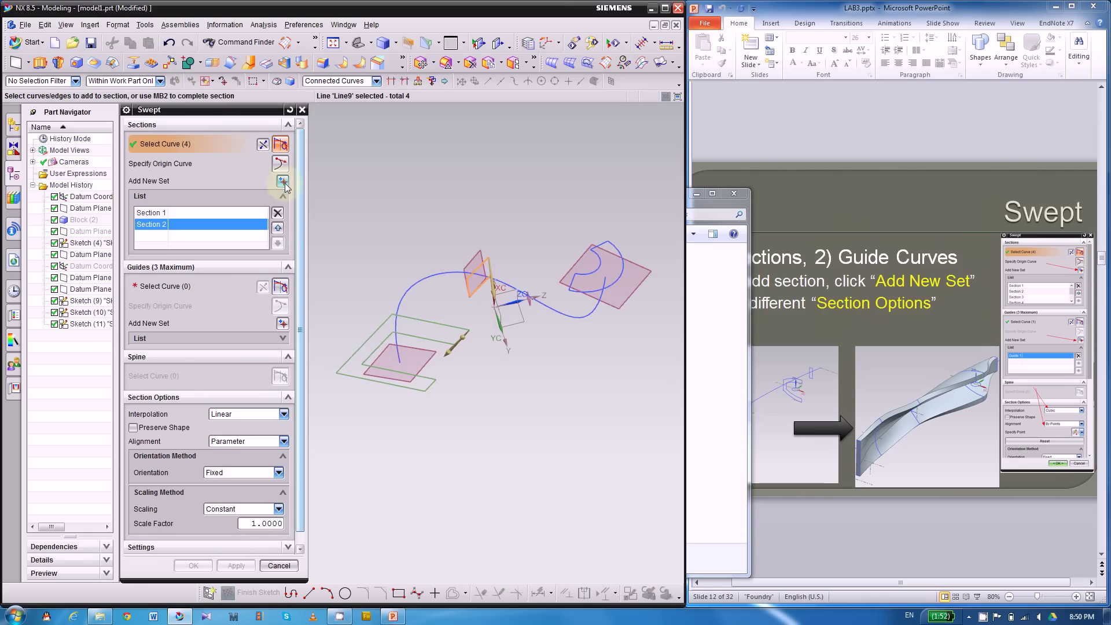
scroll(610, 235, up, 3)
mouse_move(566, 236)
middle_down()
mouse_move(610, 236)
mouse_move(571, 241)
middle_up()
click(553, 253)
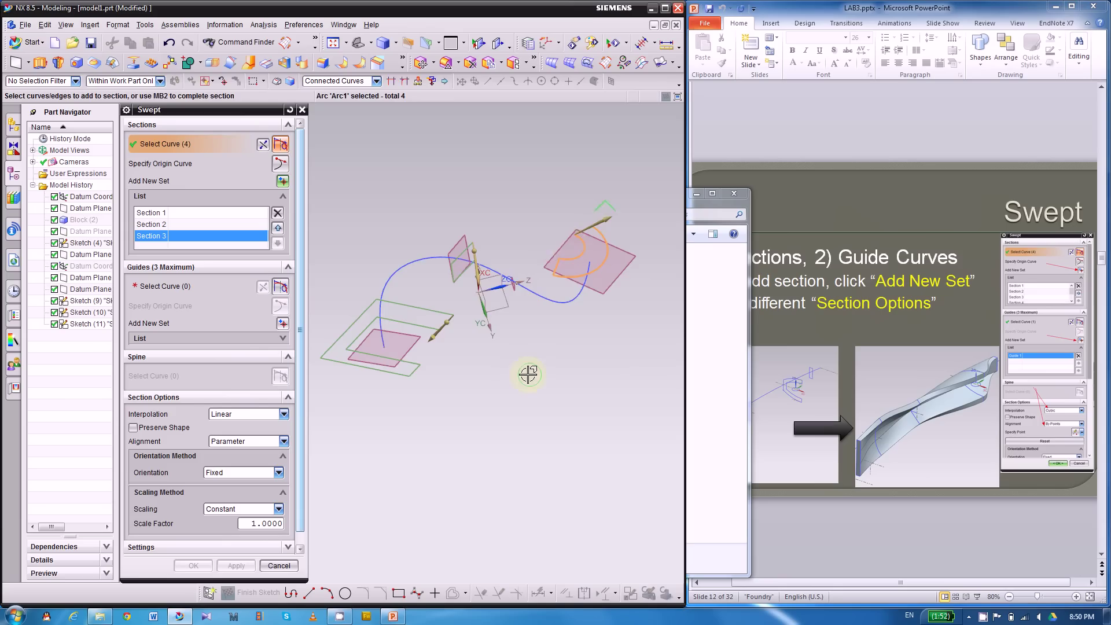
Step: Activate origin curve selection for the third section and try reversing that section's direction
mouse_move(528, 374)
middle_down()
mouse_move(497, 356)
mouse_move(521, 331)
mouse_move(520, 343)
middle_up()
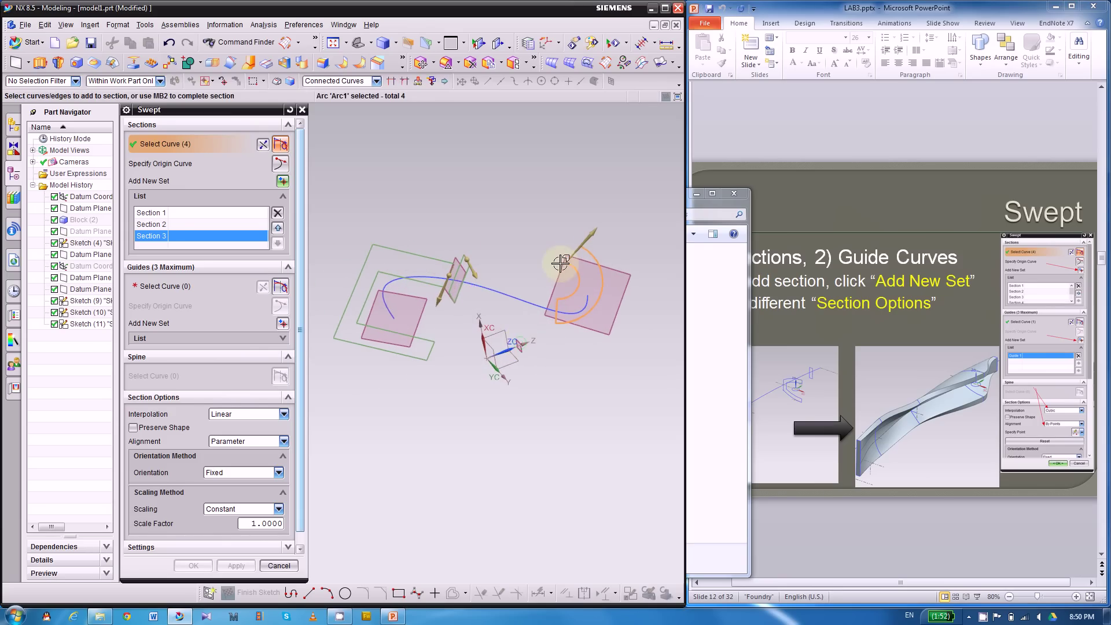
scroll(440, 342, up, 2)
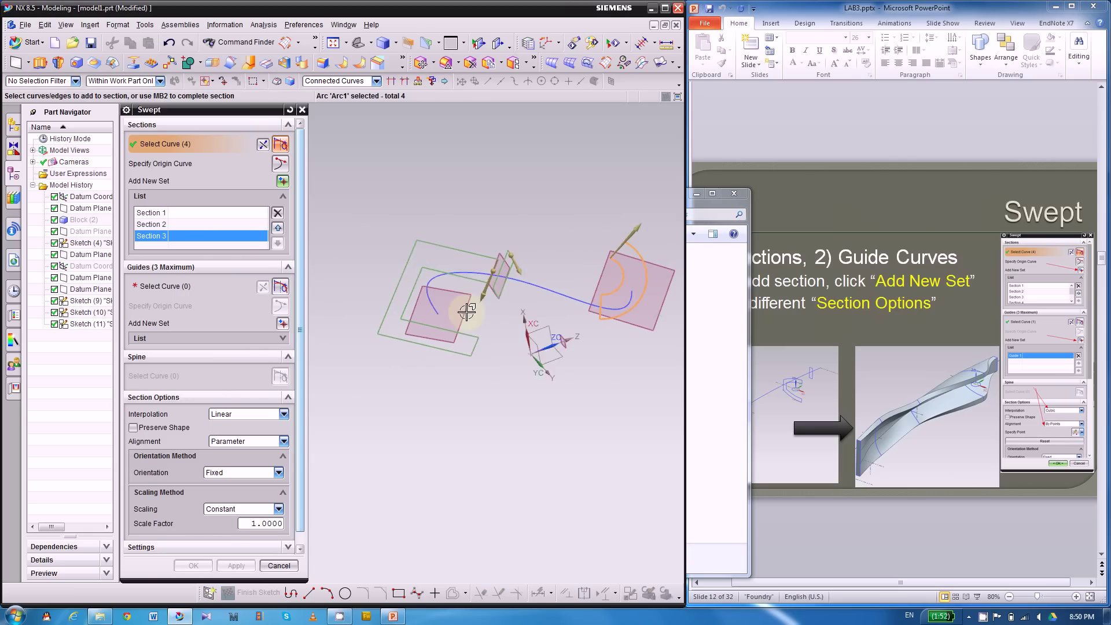
scroll(463, 312, up, 2)
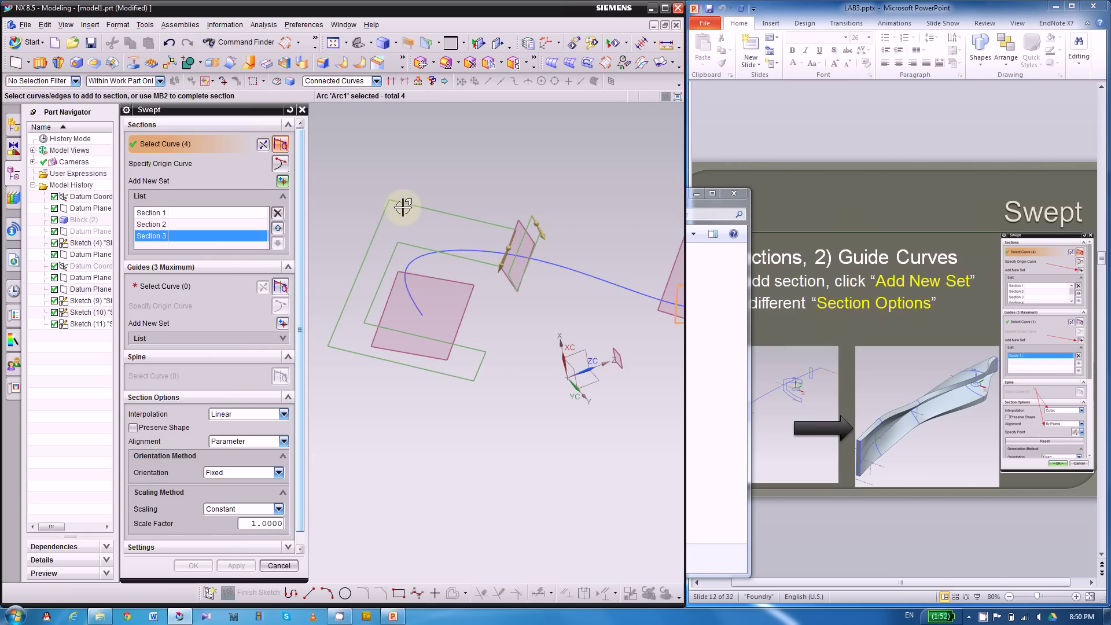
click(168, 164)
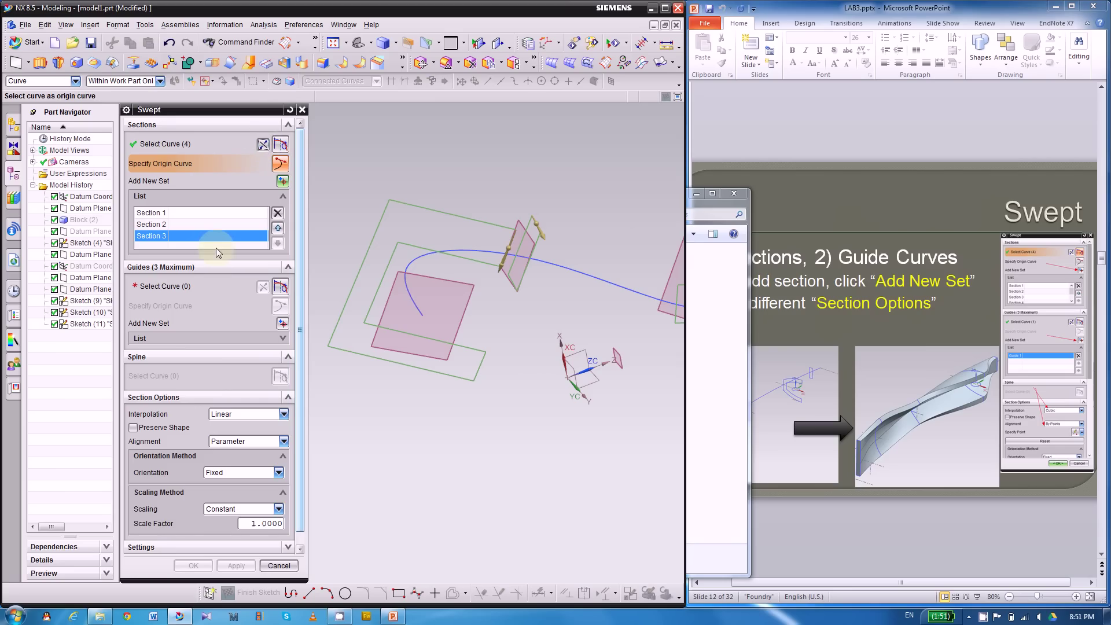
middle_drag(529, 298, 587, 286)
scroll(588, 286, up, 3)
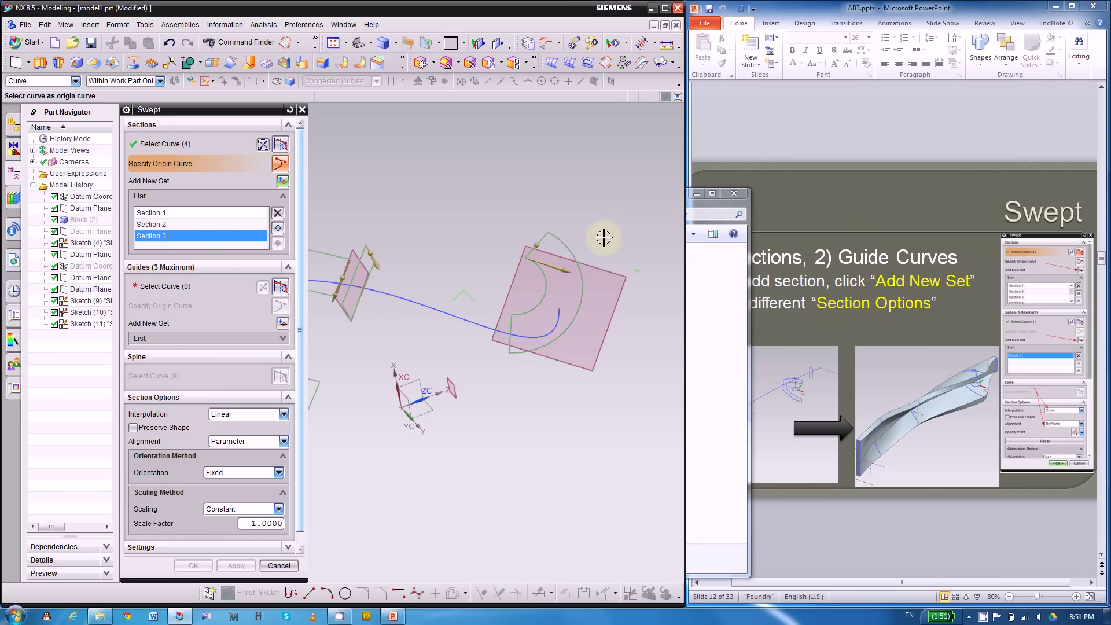
click(278, 164)
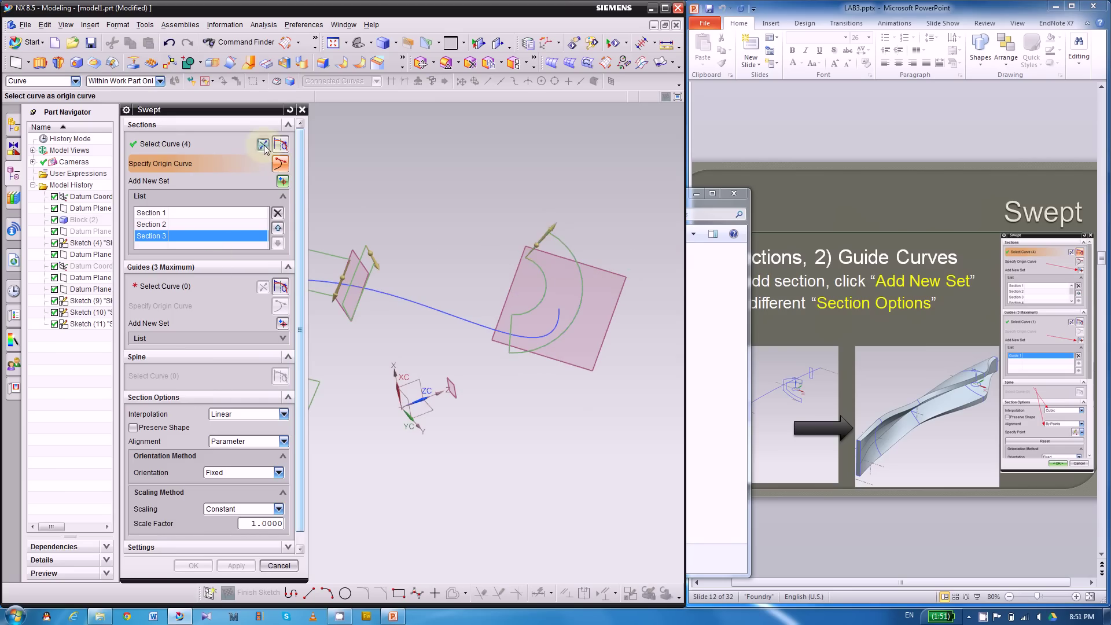
click(264, 148)
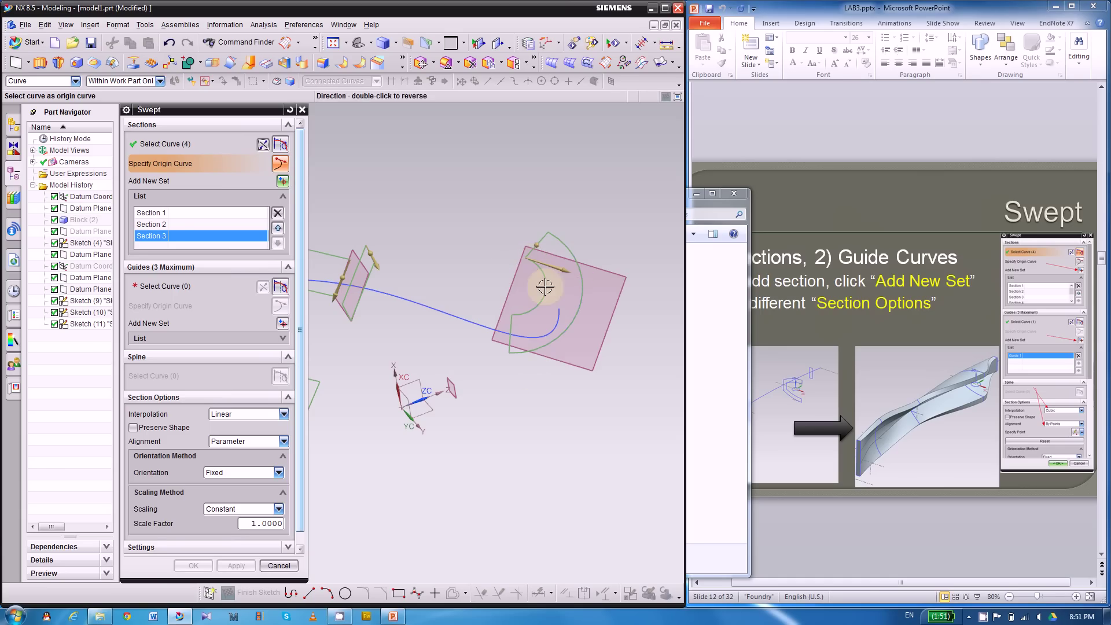
click(263, 144)
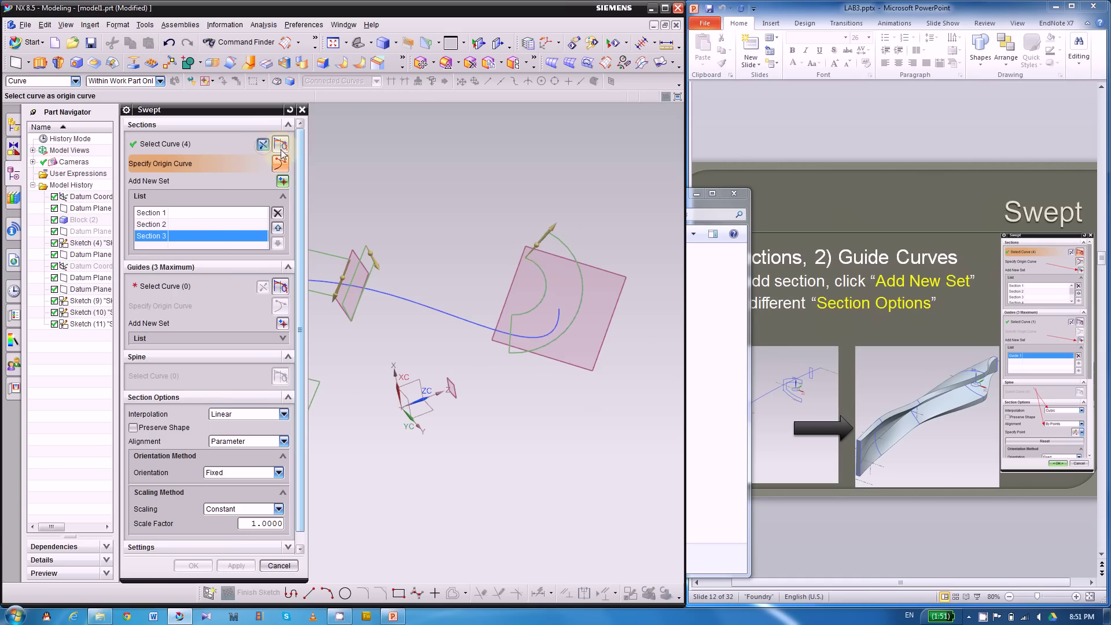
Step: Compare the start points and direction arrows of the three sections along the spline from several angles
scroll(628, 324, down, 2)
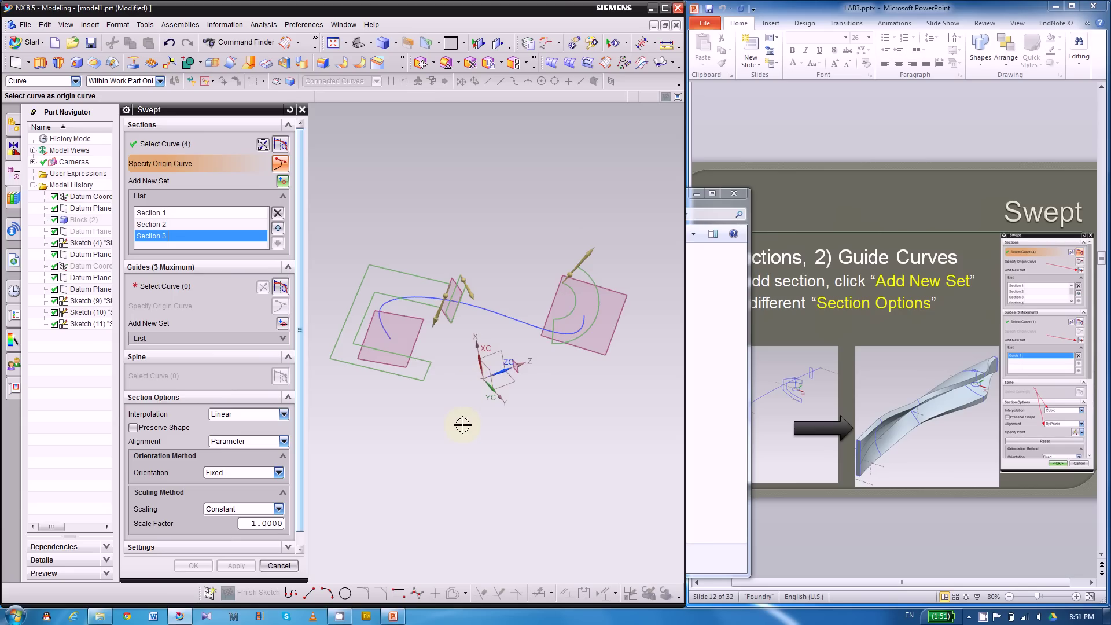
middle_drag(461, 425, 365, 315)
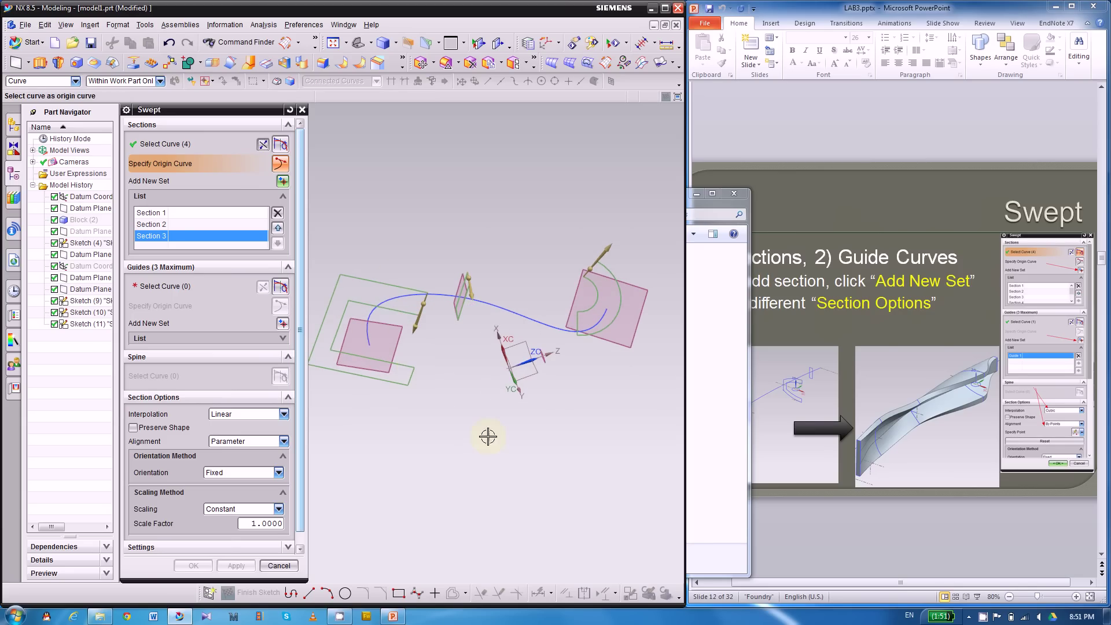
middle_drag(504, 442, 581, 441)
middle_drag(499, 280, 458, 265)
scroll(556, 218, up, 2)
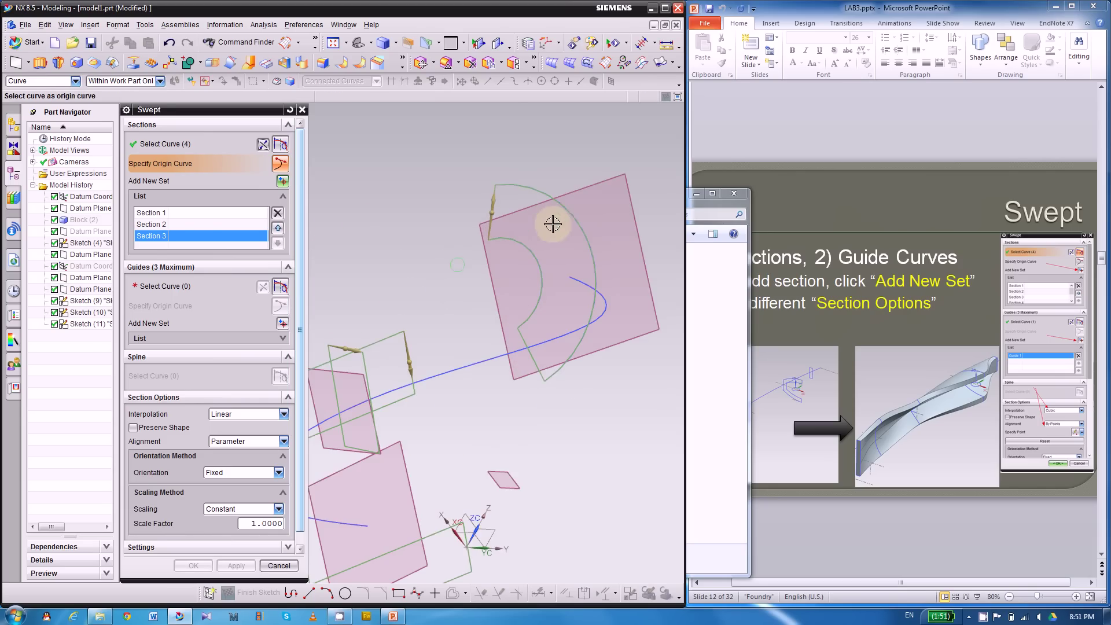
scroll(521, 304, down, 2)
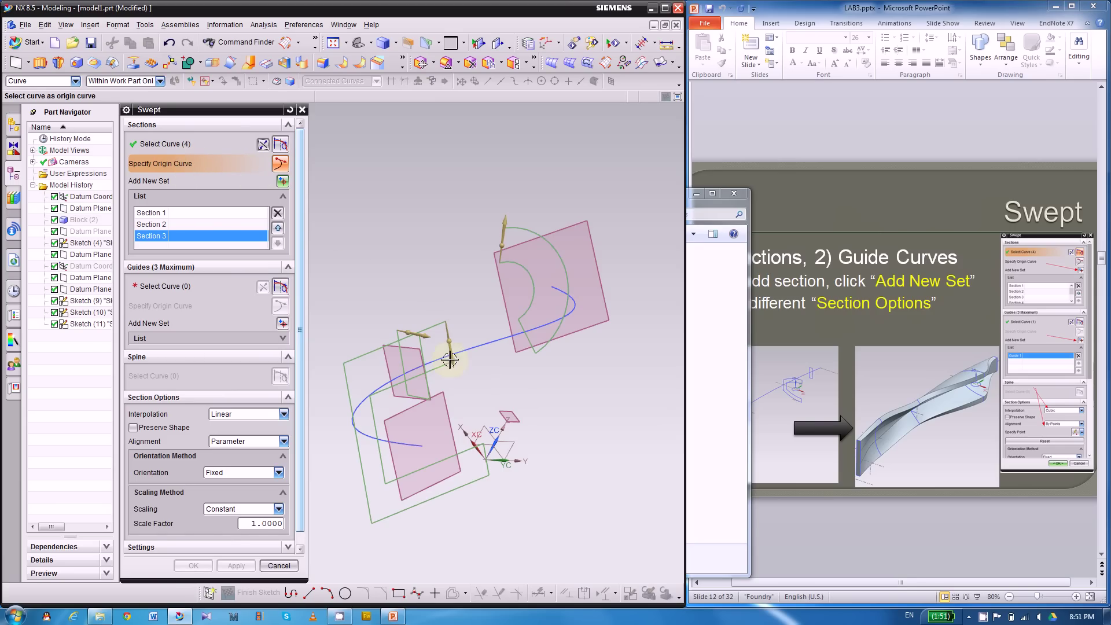
scroll(428, 350, up, 3)
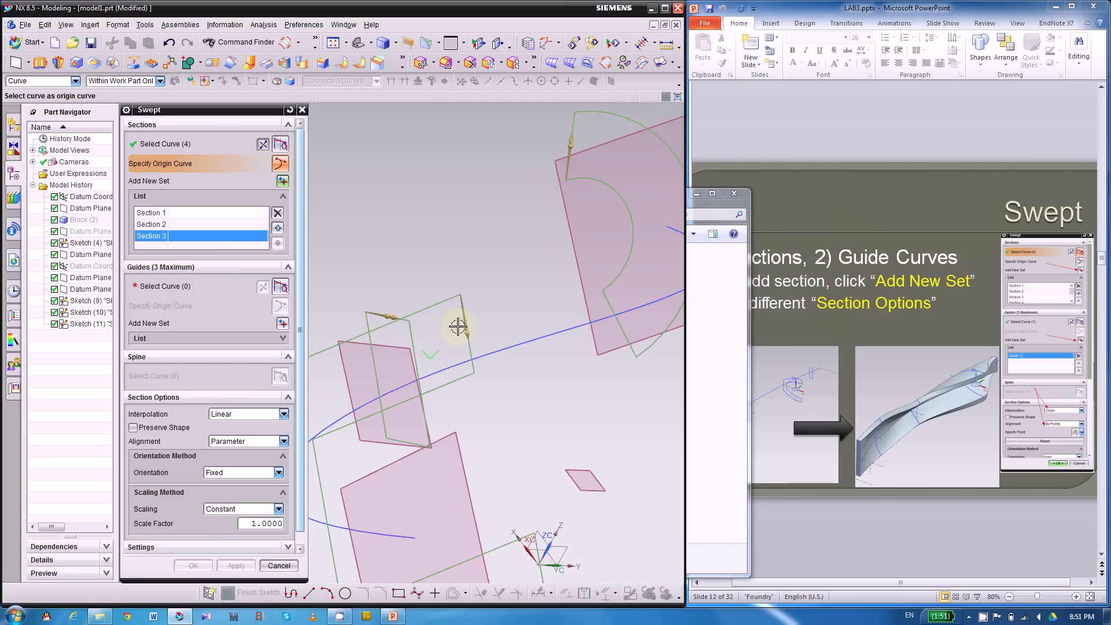
scroll(481, 266, down, 3)
middle_drag(525, 261, 488, 303)
middle_drag(429, 322, 496, 310)
scroll(521, 324, down, 3)
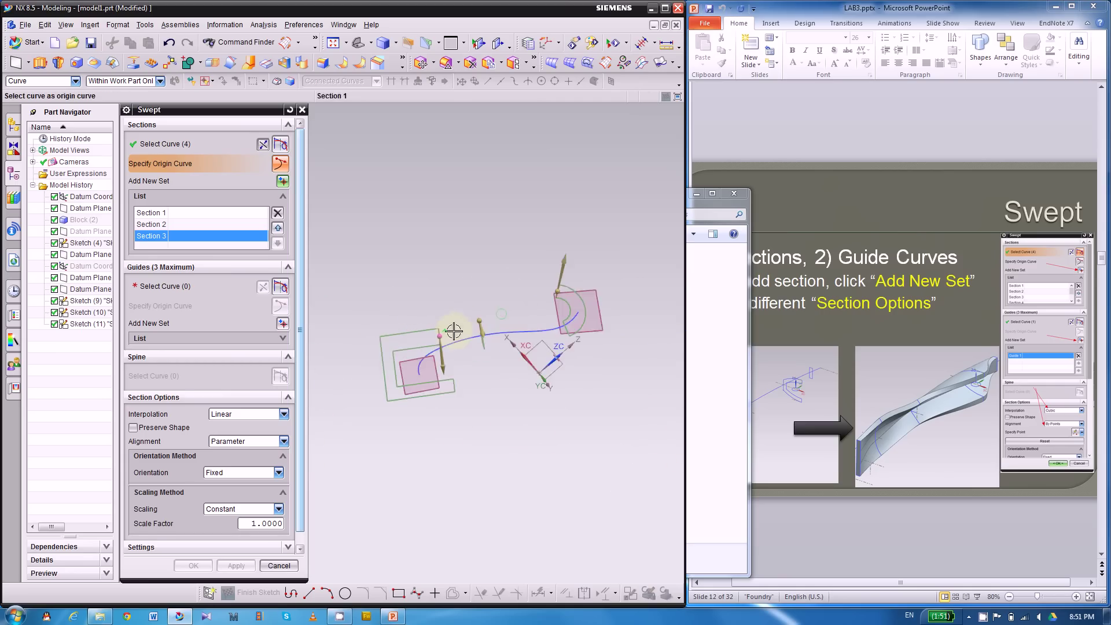
scroll(550, 278, up, 4)
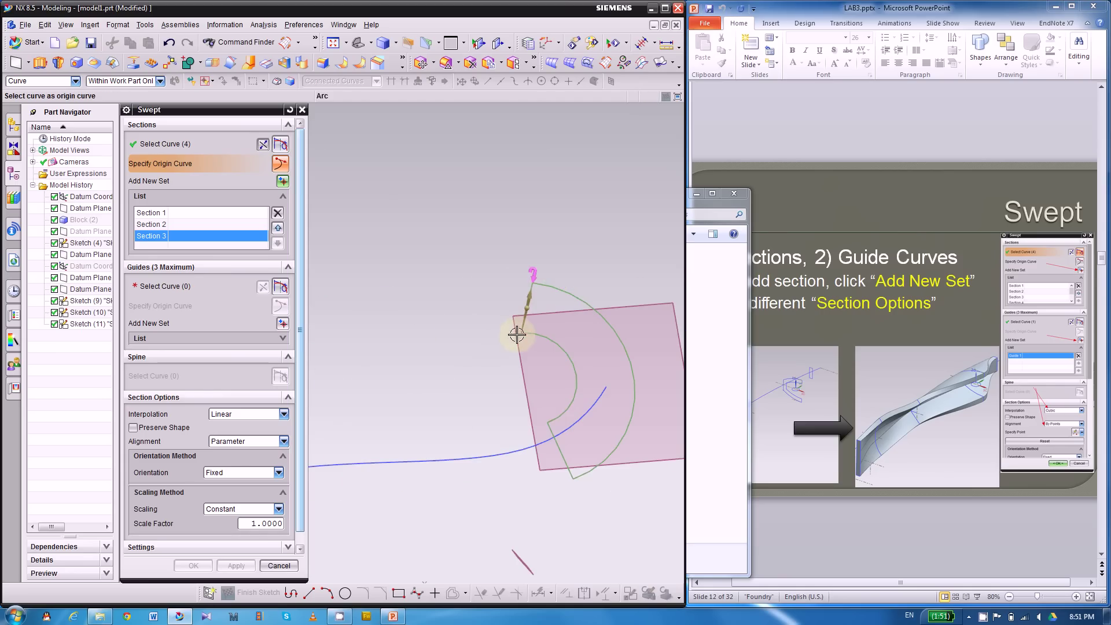
scroll(477, 333, down, 2)
scroll(579, 312, down, 2)
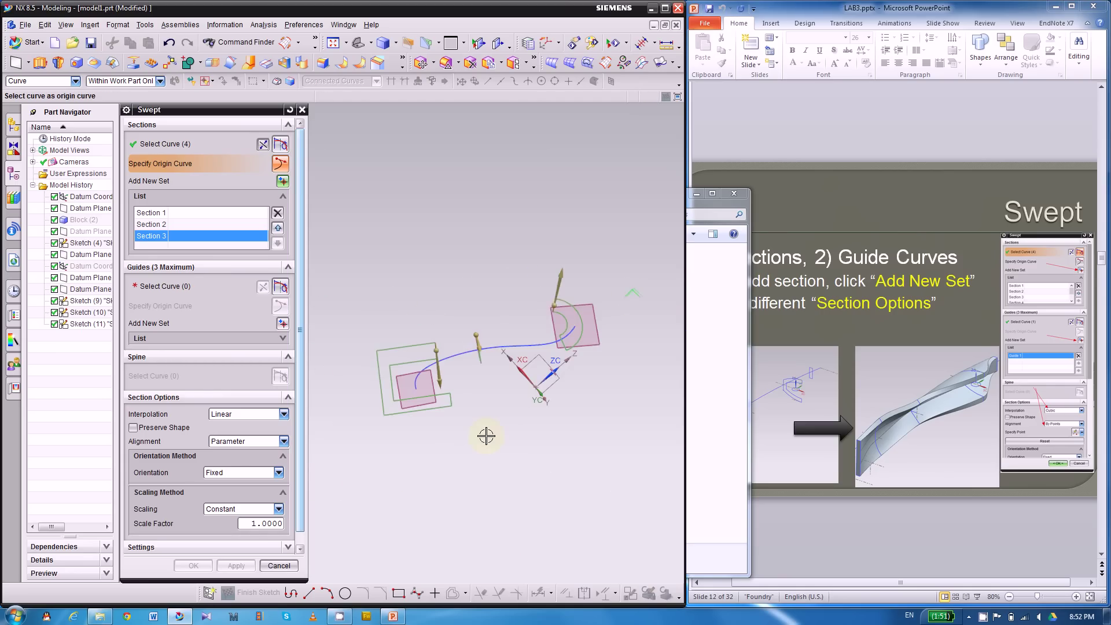
Step: Select the spline as the guide curve of the Swept feature and complete the guide set
scroll(416, 388, up, 1)
click(249, 286)
mouse_move(496, 442)
middle_down()
mouse_move(546, 441)
mouse_move(506, 474)
mouse_move(508, 453)
middle_up()
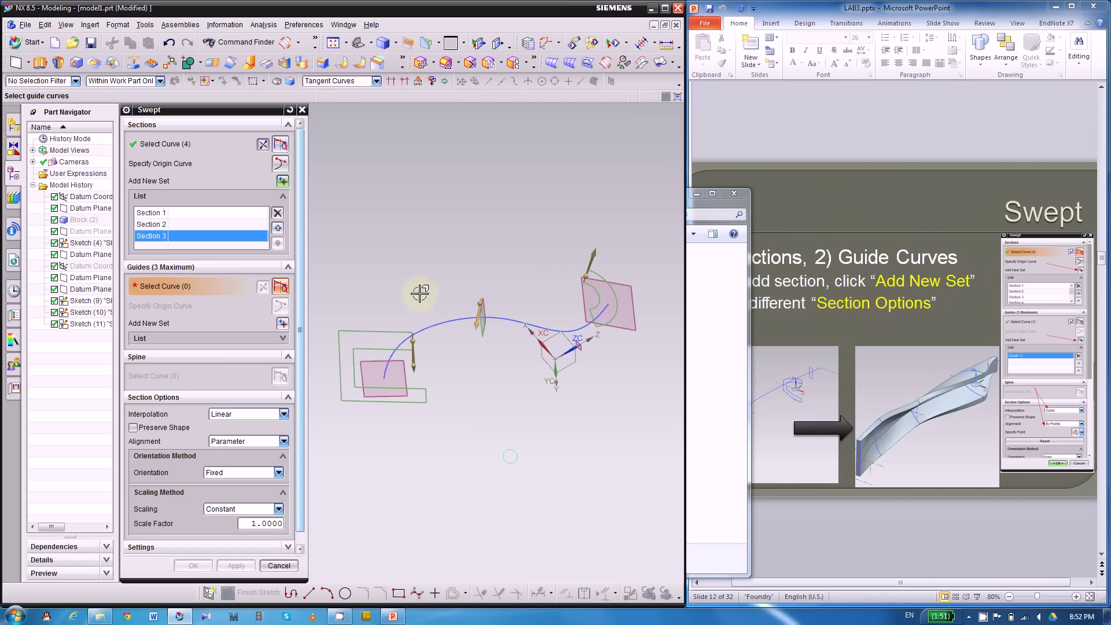
click(434, 329)
middle_click(493, 412)
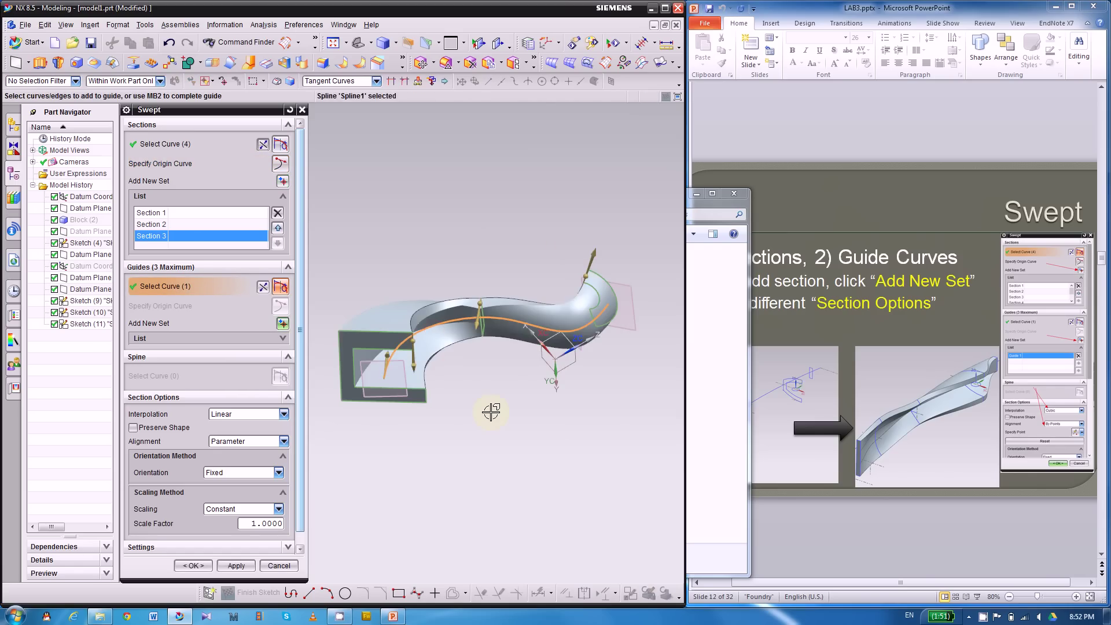
Step: Inspect the swept preview along its length and set the section alignment to By Points
mouse_move(492, 413)
middle_down()
mouse_move(608, 307)
mouse_move(638, 375)
mouse_move(637, 355)
mouse_move(619, 356)
mouse_move(596, 389)
mouse_move(611, 383)
mouse_move(612, 415)
mouse_move(504, 400)
mouse_move(532, 418)
mouse_move(529, 399)
mouse_move(506, 415)
mouse_move(504, 399)
middle_up()
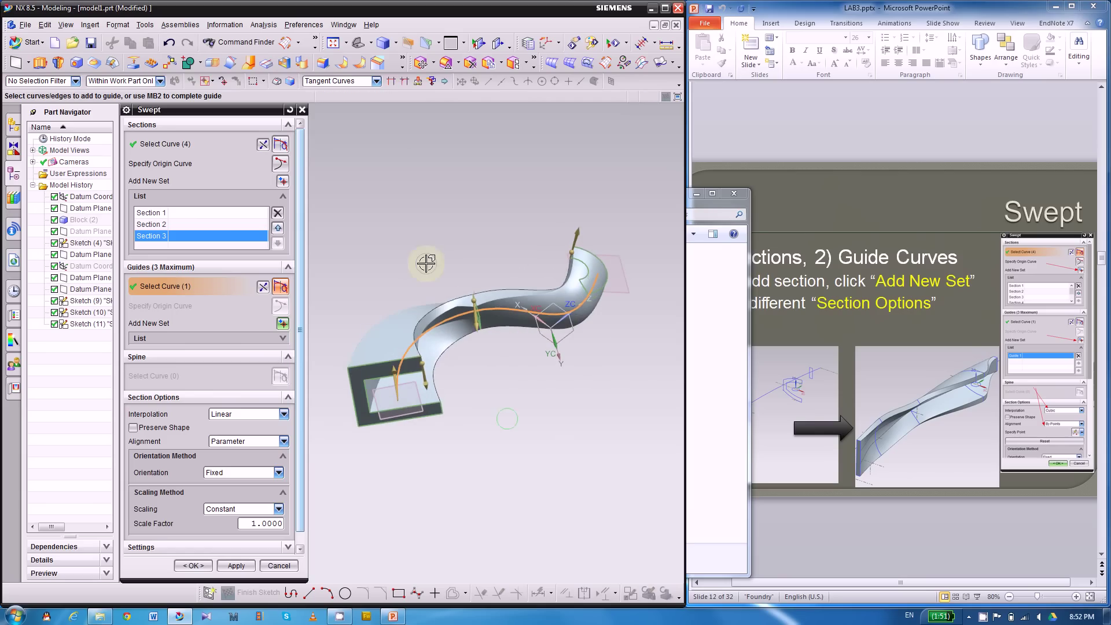
mouse_move(427, 264)
right_down()
mouse_move(399, 265)
mouse_move(433, 260)
mouse_move(431, 238)
right_up()
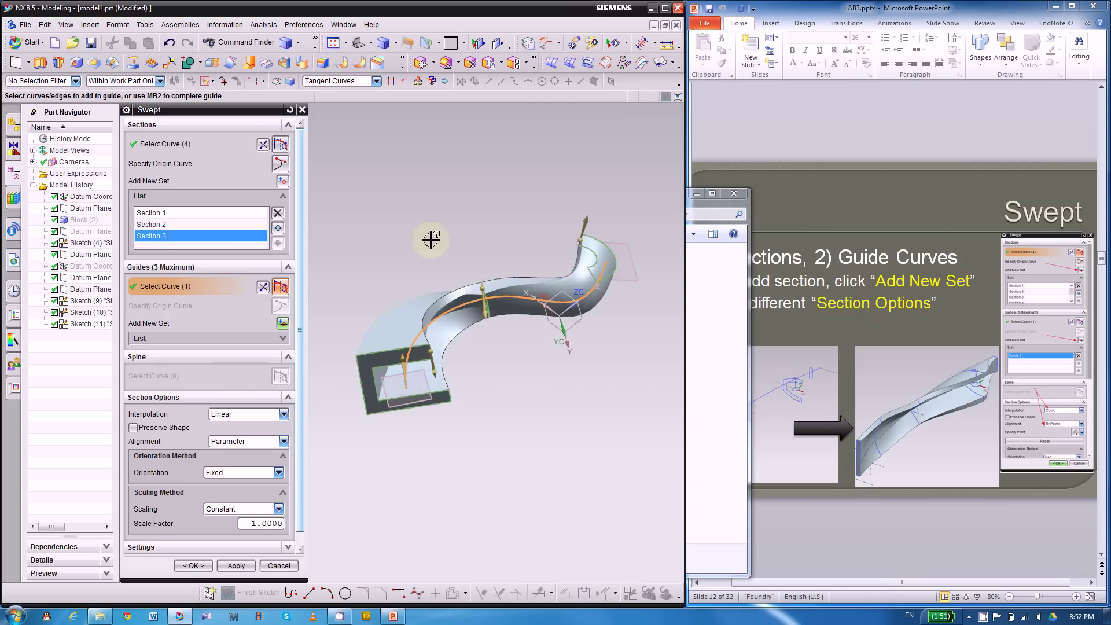
middle_drag(486, 363, 641, 358)
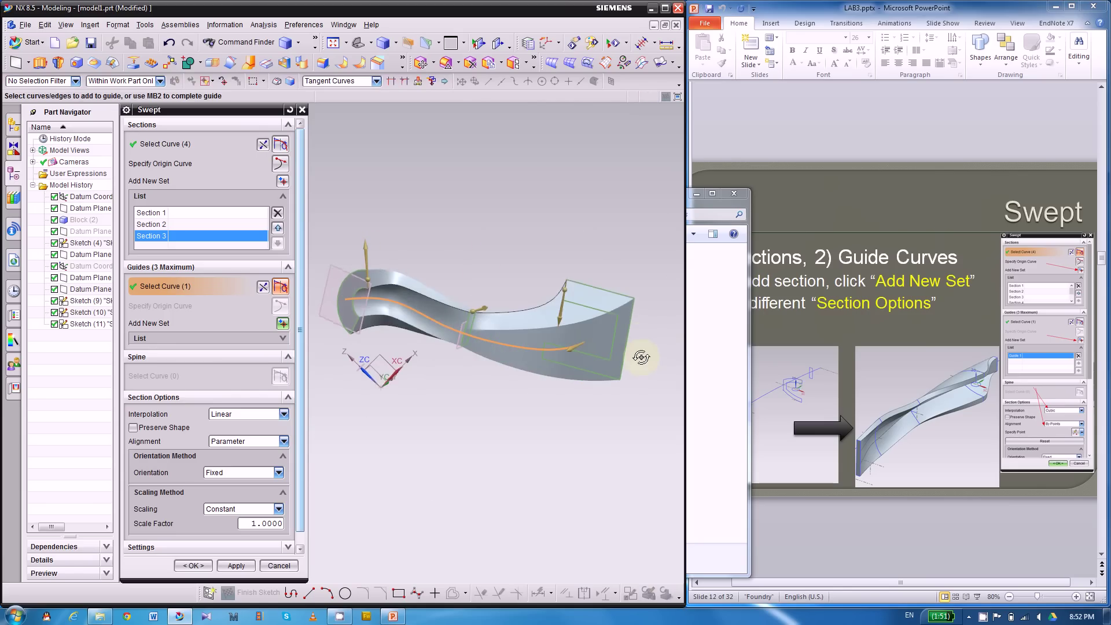
scroll(513, 303, up, 3)
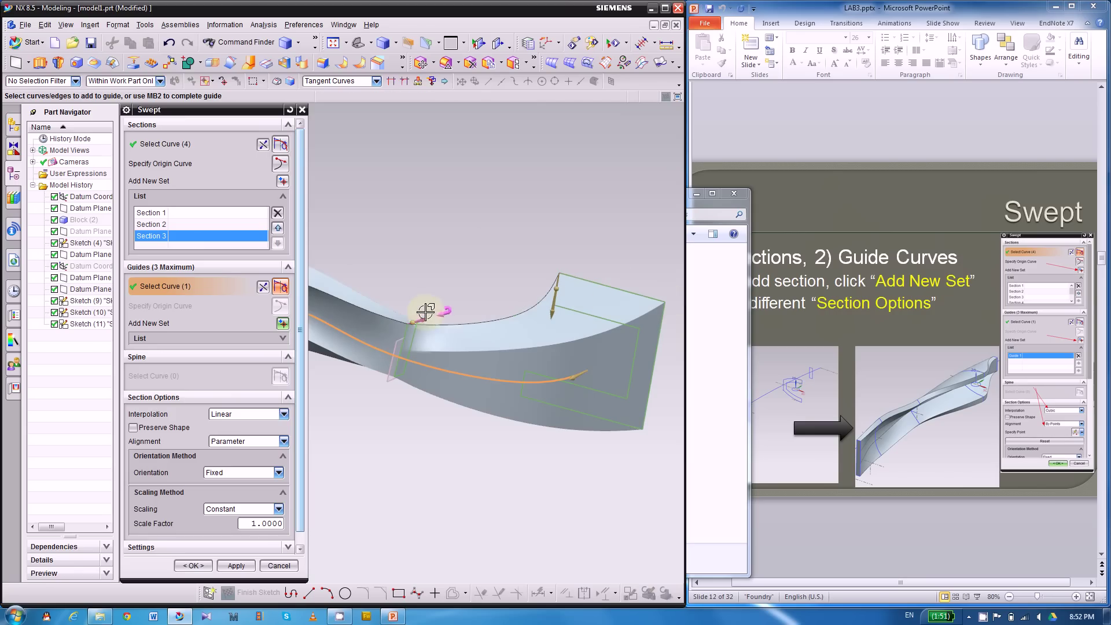
middle_drag(459, 478, 463, 492)
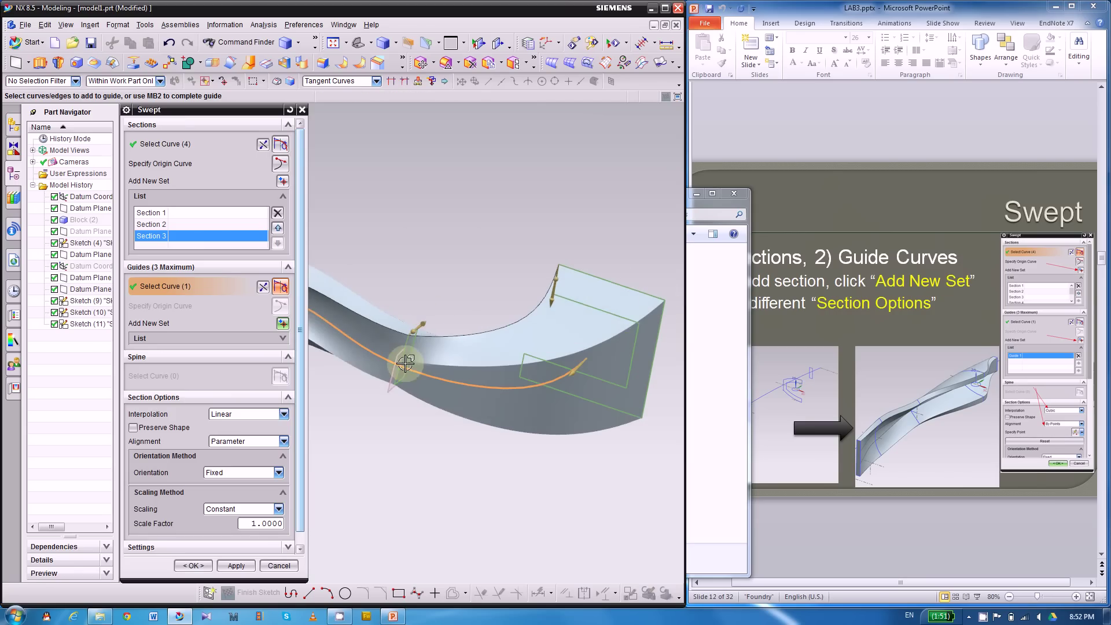
middle_drag(424, 434, 329, 441)
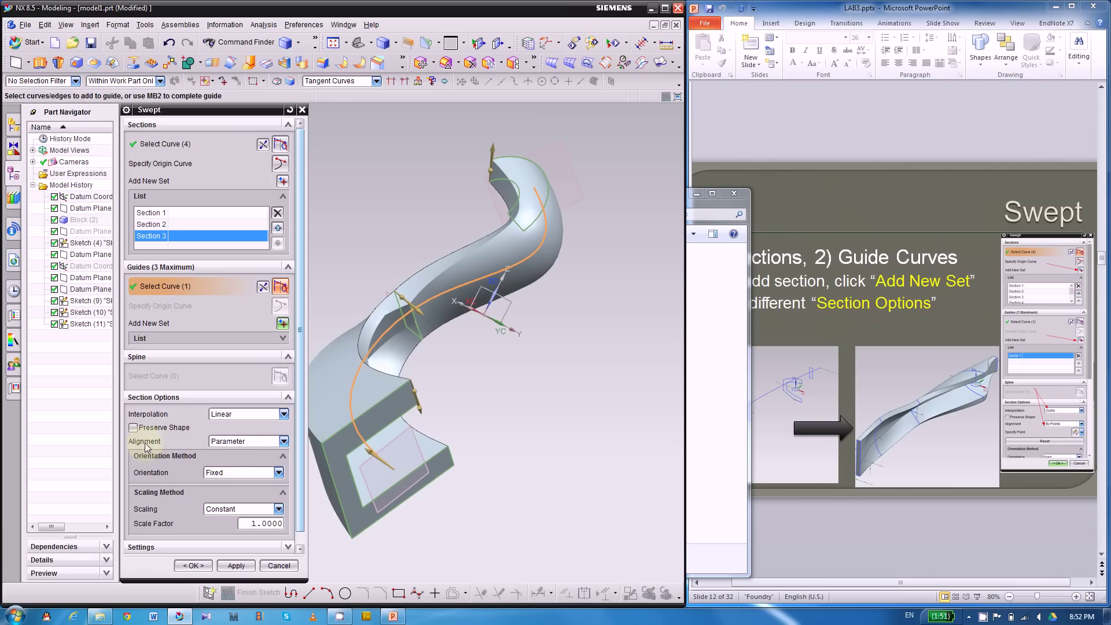
click(235, 441)
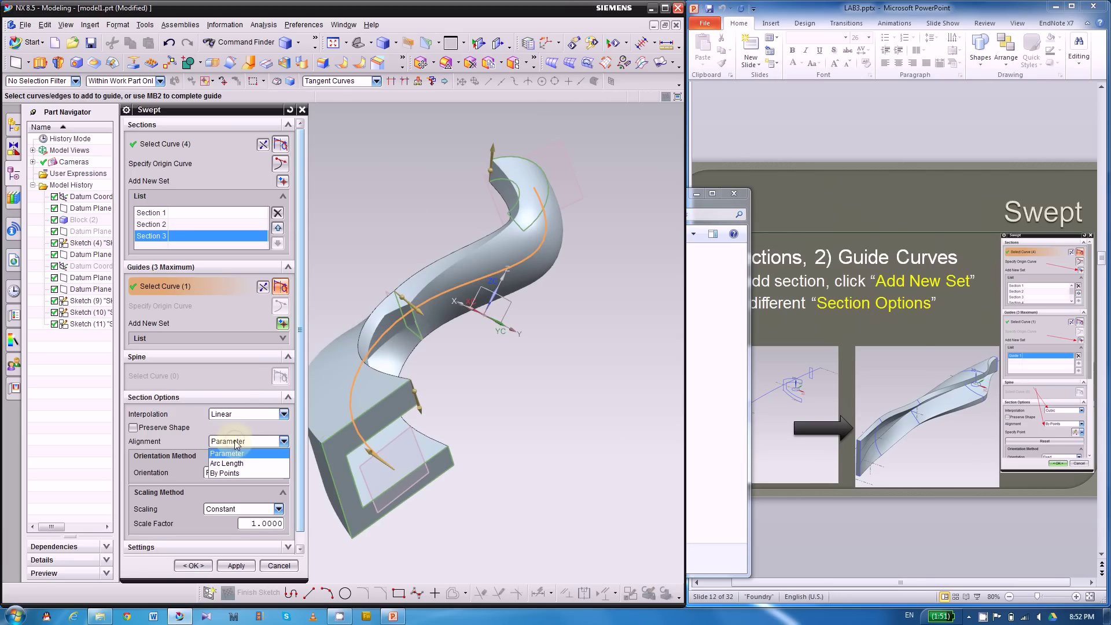
click(231, 473)
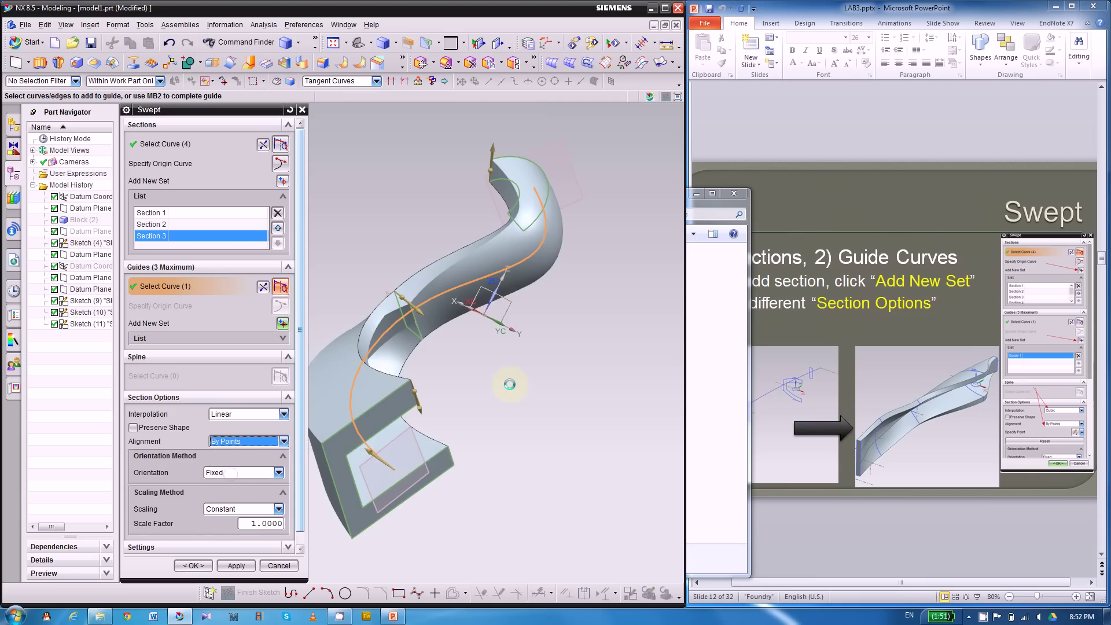
Step: Examine the alignment points on the U-shaped and mid-spline sections and the lines linking them
scroll(603, 335, down, 2)
middle_drag(604, 379, 706, 376)
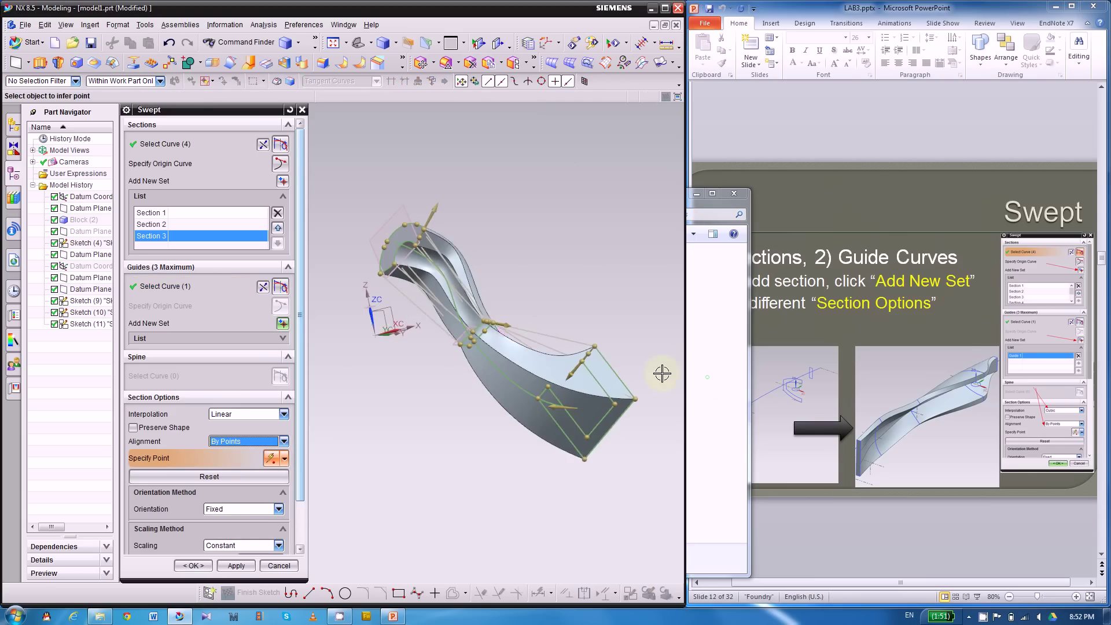
scroll(469, 355, up, 3)
scroll(640, 305, down, 2)
scroll(575, 342, down, 2)
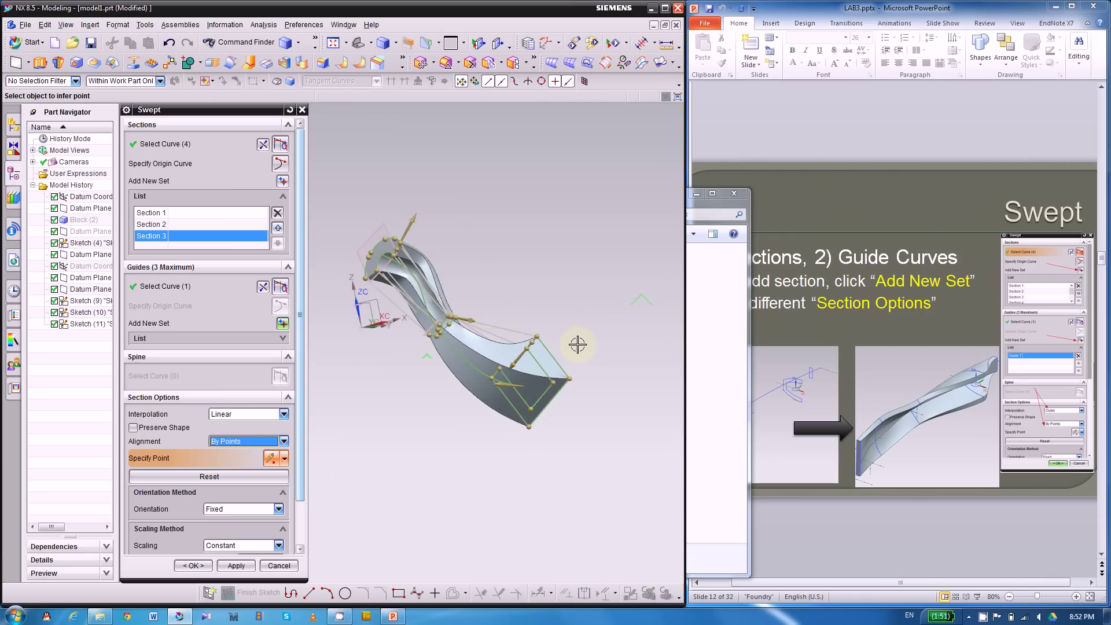
scroll(566, 385, up, 2)
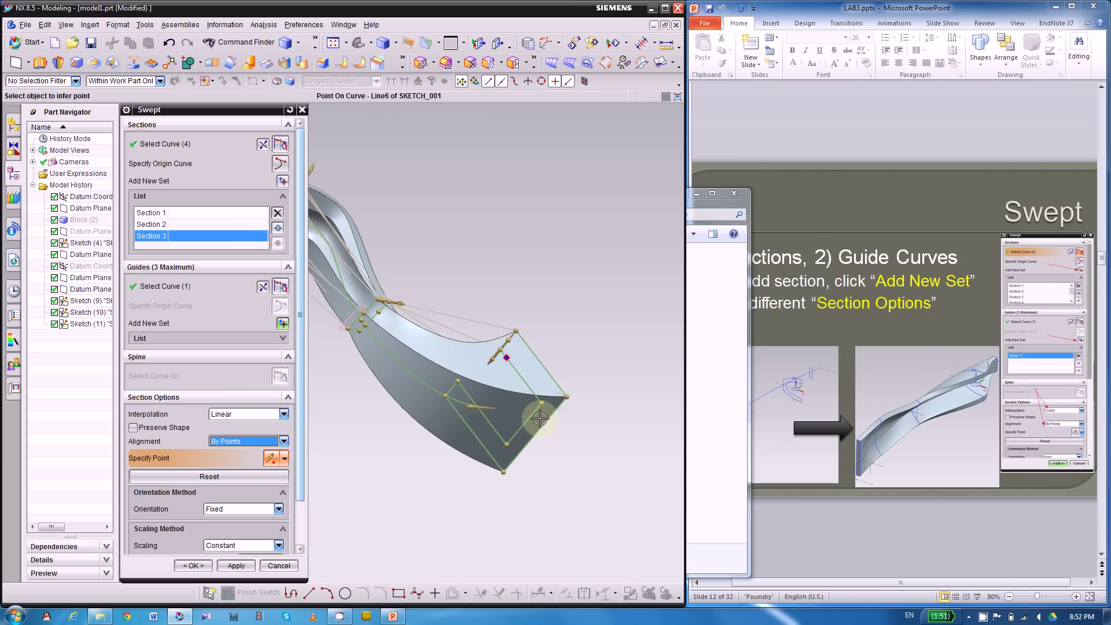
click(454, 387)
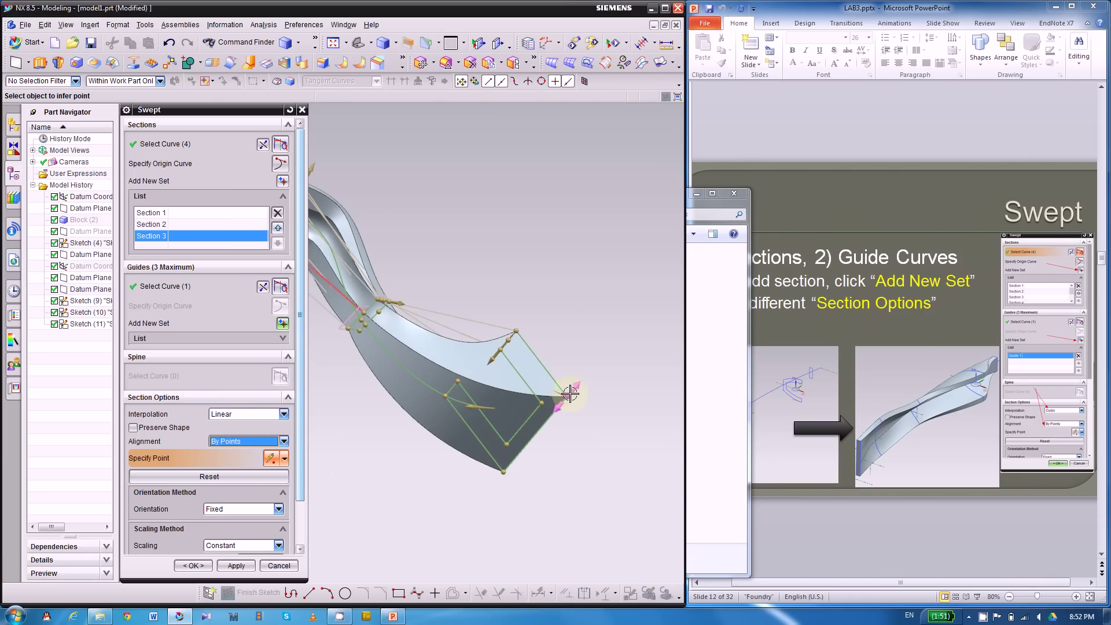
click(506, 357)
scroll(469, 315, up, 5)
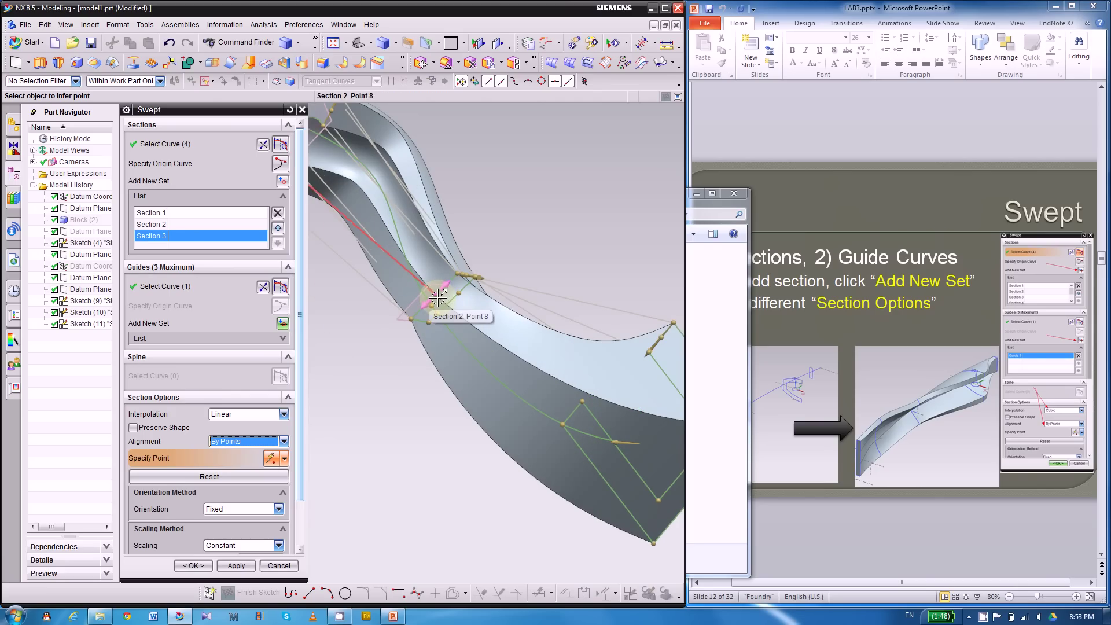
scroll(438, 297, down, 4)
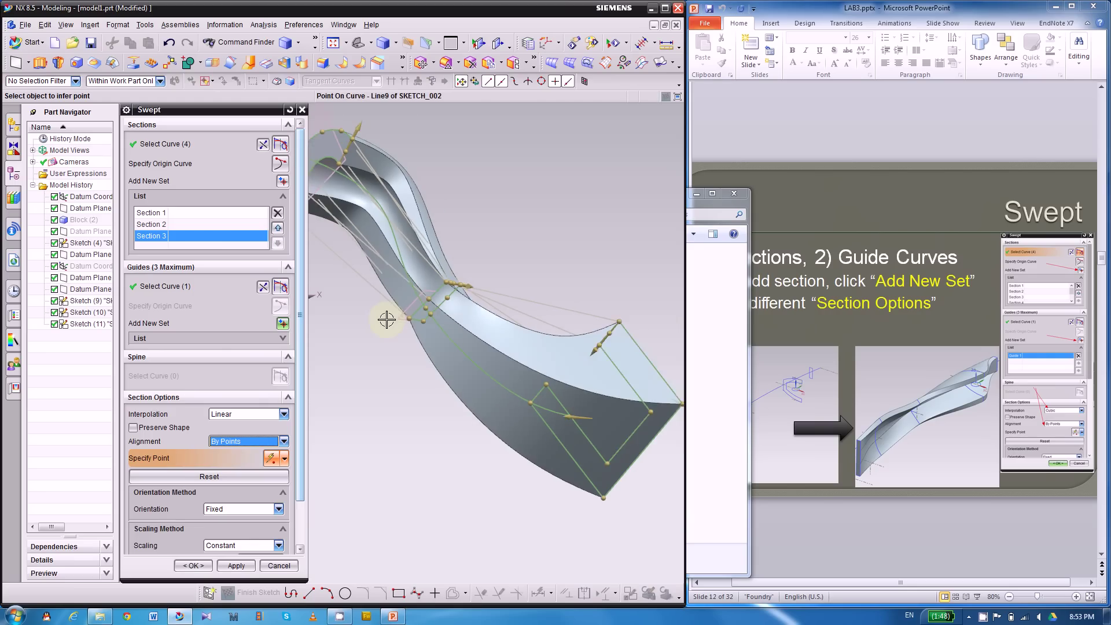
Step: Move the second alignment point of the mid-spline section to 15.78% and check the swept preview around it
scroll(467, 347, up, 2)
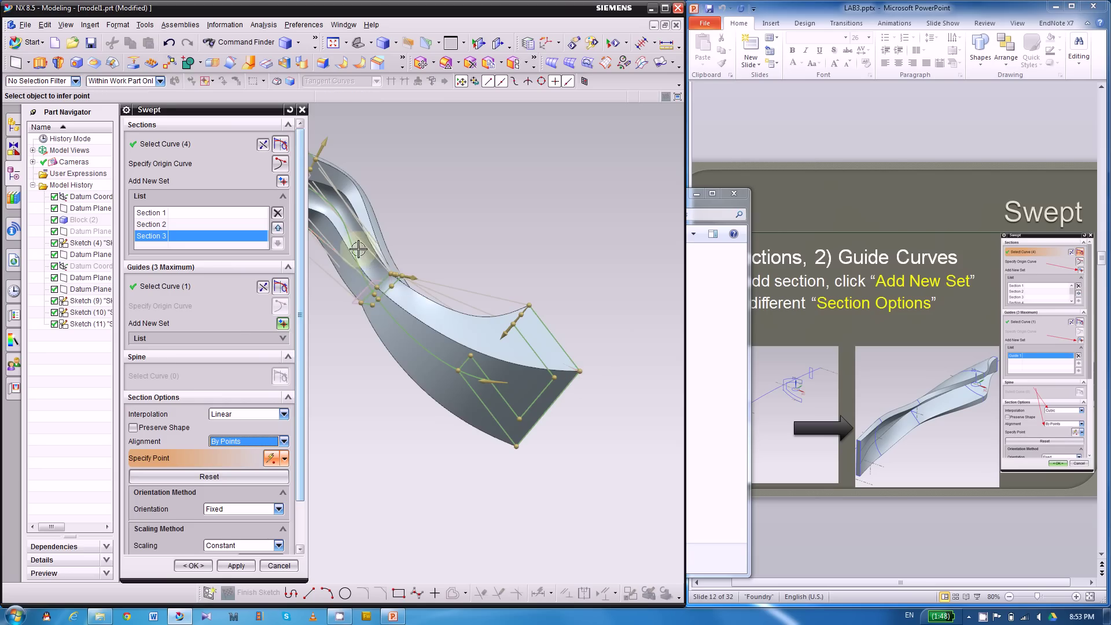
scroll(359, 243, up, 3)
scroll(468, 257, down, 3)
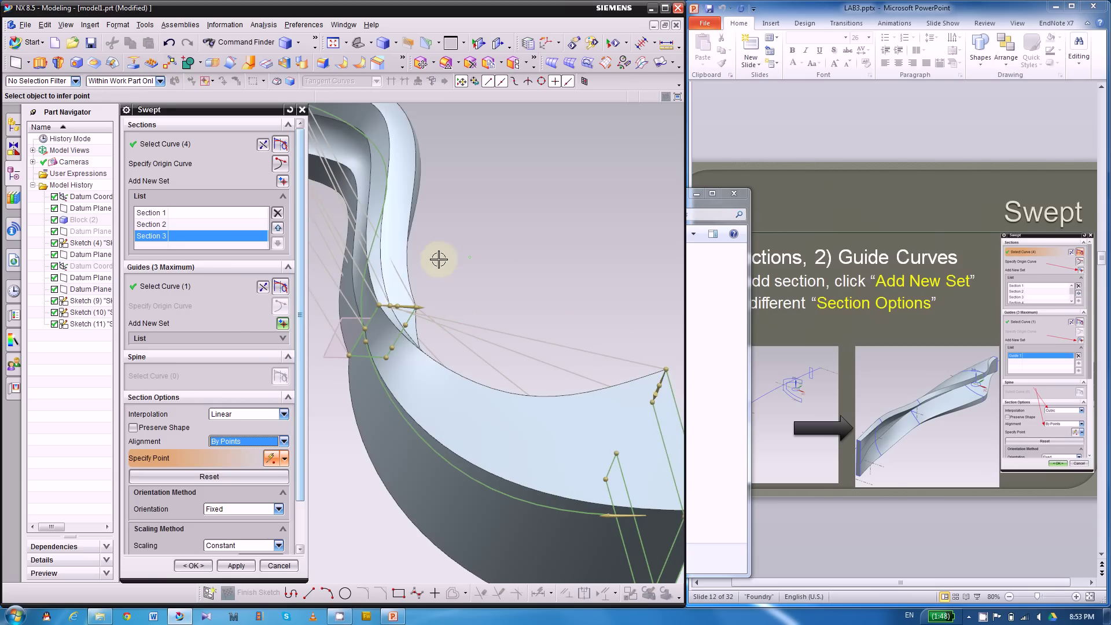
mouse_move(379, 303)
mouse_down()
mouse_move(420, 303)
mouse_move(356, 319)
mouse_move(346, 338)
mouse_move(380, 303)
mouse_up()
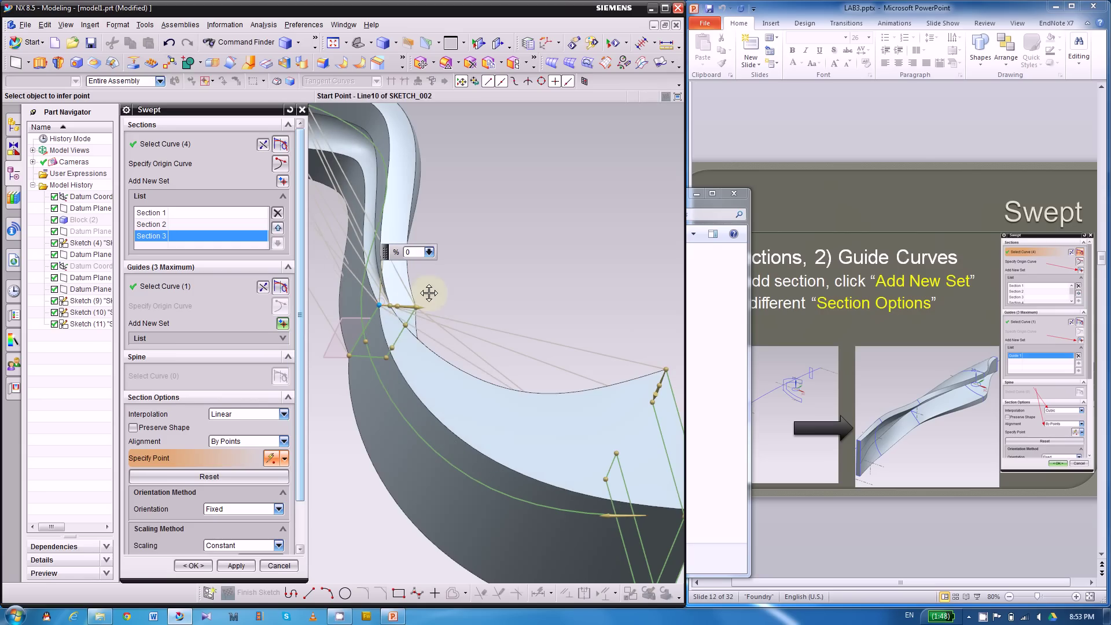
scroll(404, 309, down, 1)
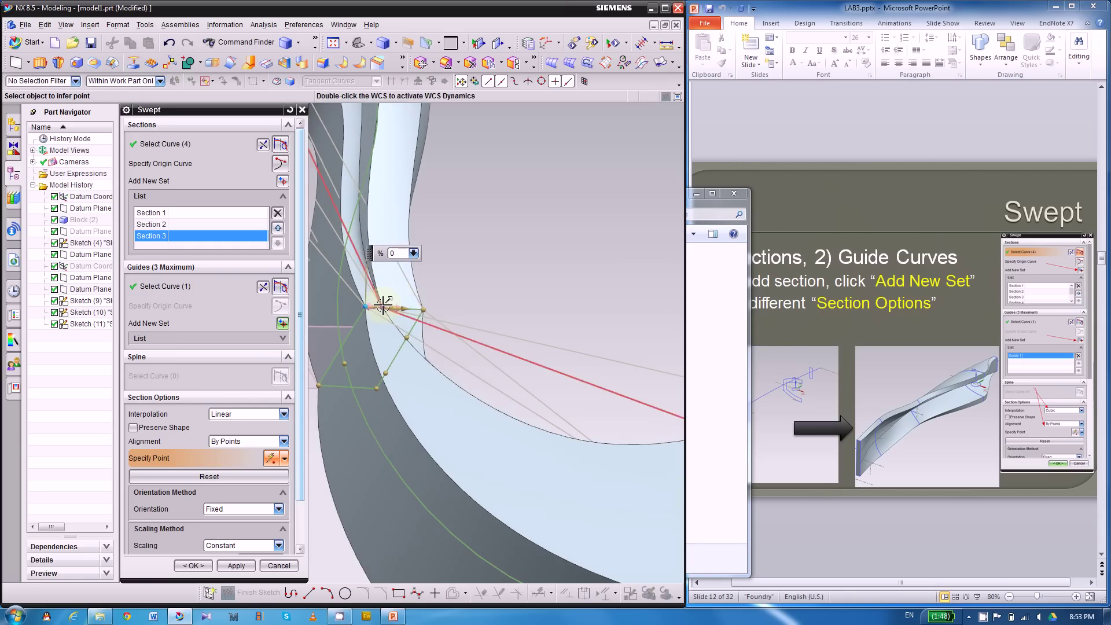
click(404, 305)
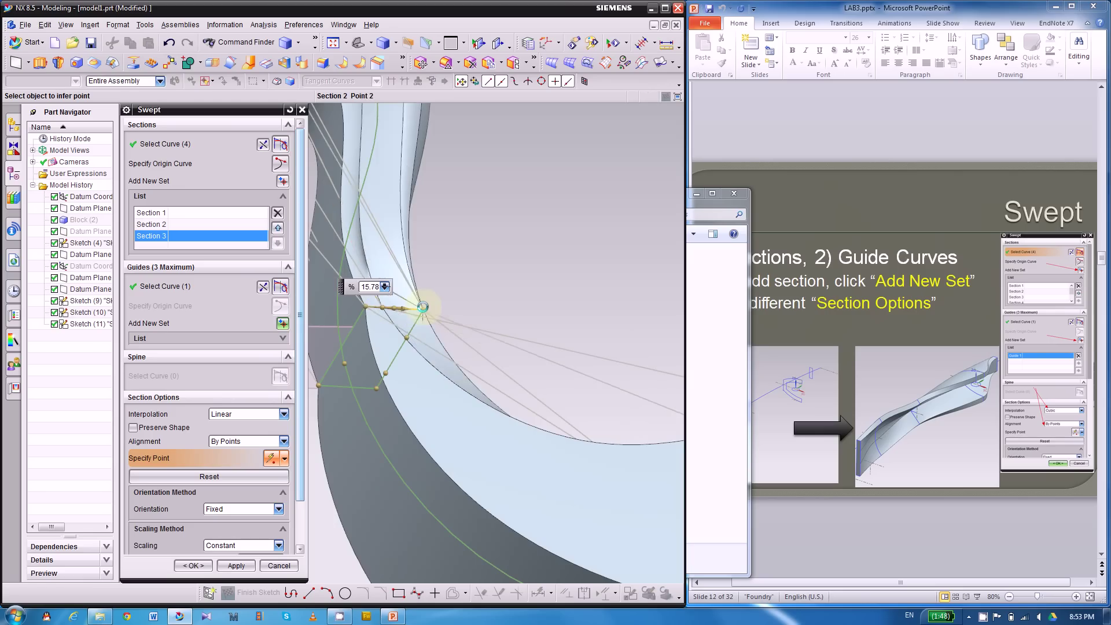
scroll(481, 284, up, 3)
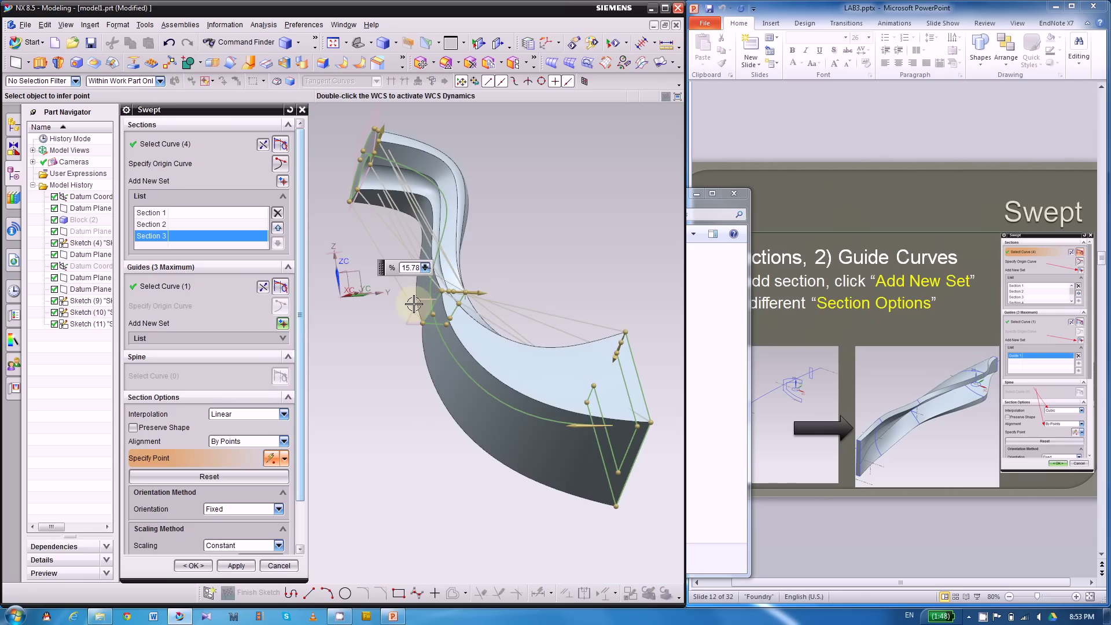
middle_drag(431, 381, 392, 388)
scroll(481, 268, down, 2)
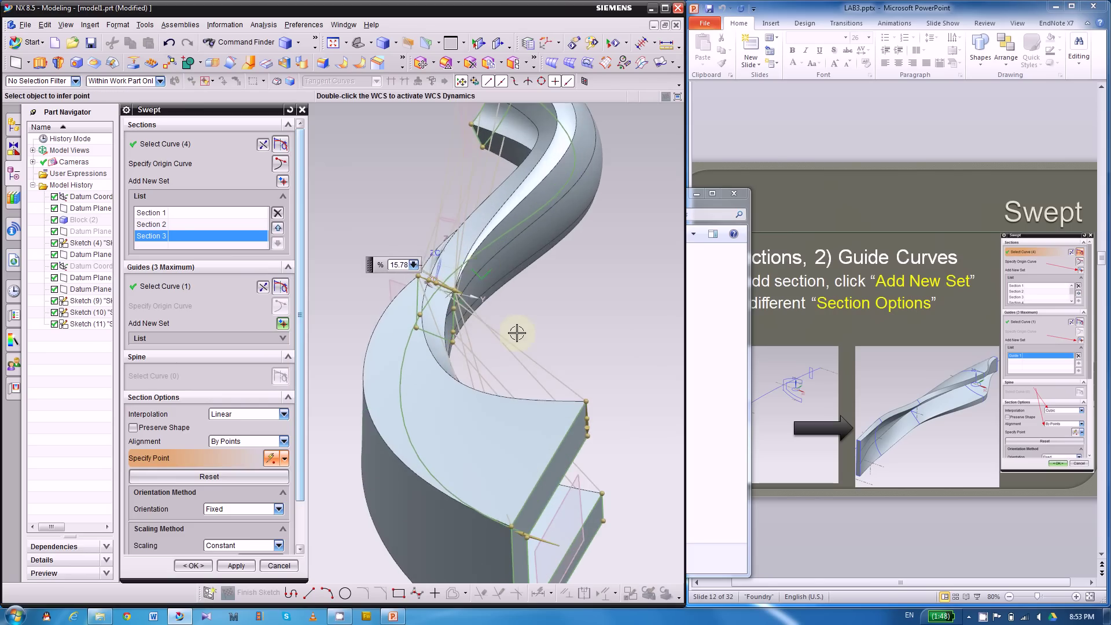
scroll(514, 330, up, 2)
scroll(512, 304, down, 2)
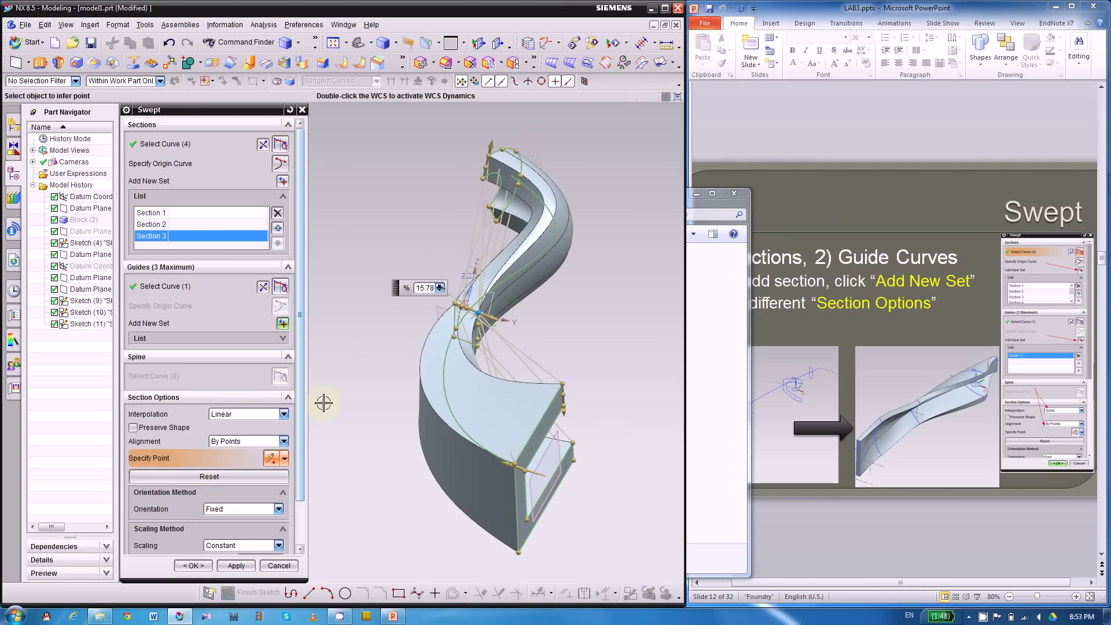
Step: Set the section interpolation of the Swept feature to Cubic and view the resulting preview
click(243, 416)
click(244, 416)
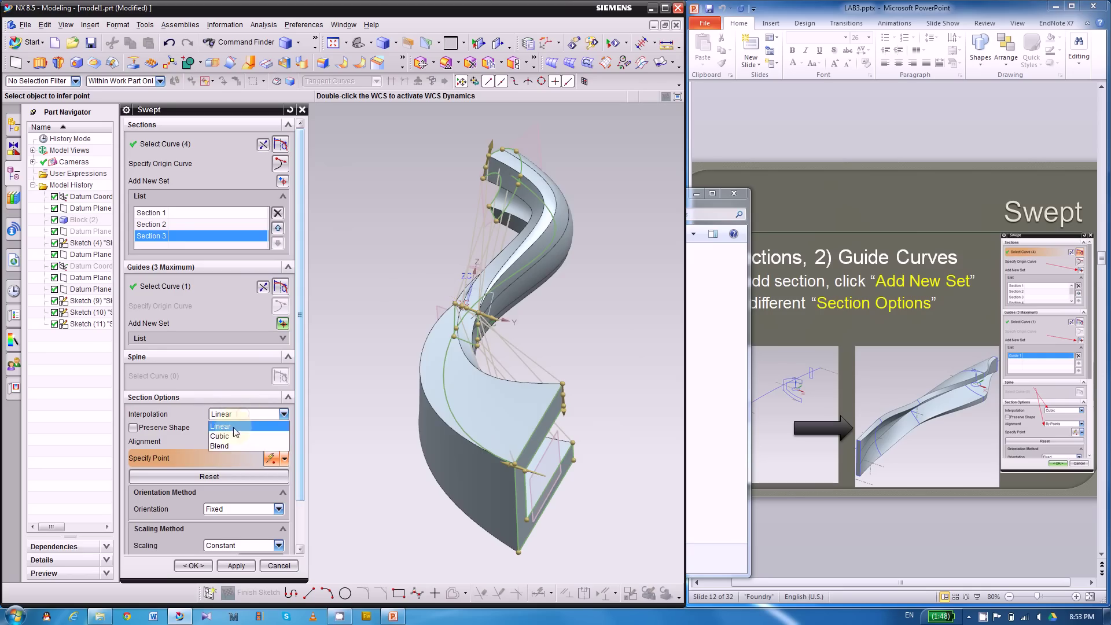
click(548, 307)
middle_drag(579, 308, 566, 352)
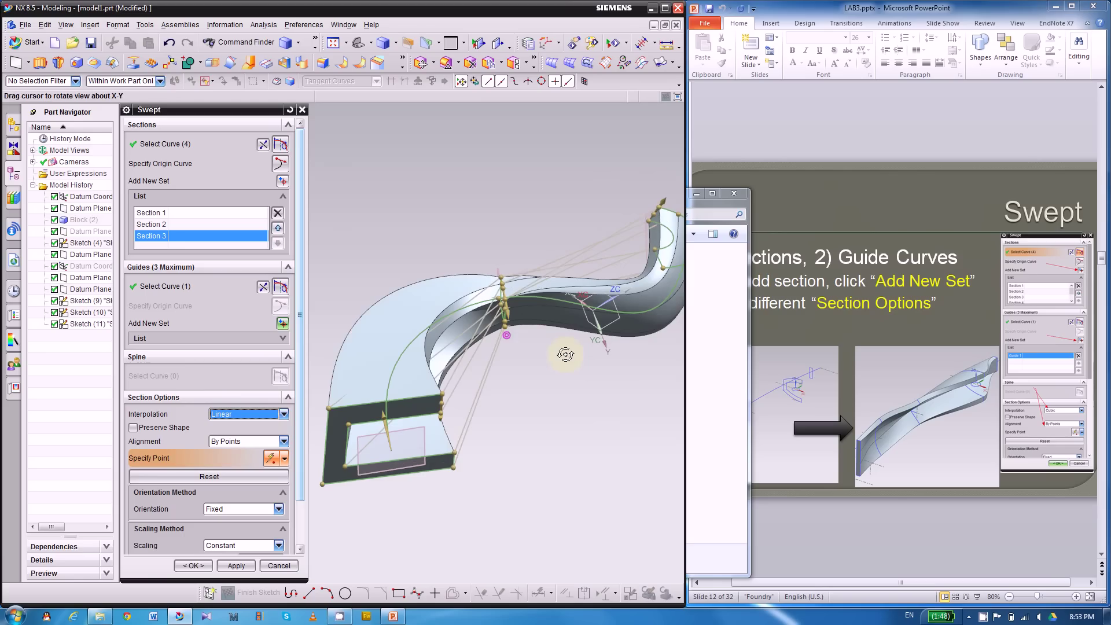
click(283, 414)
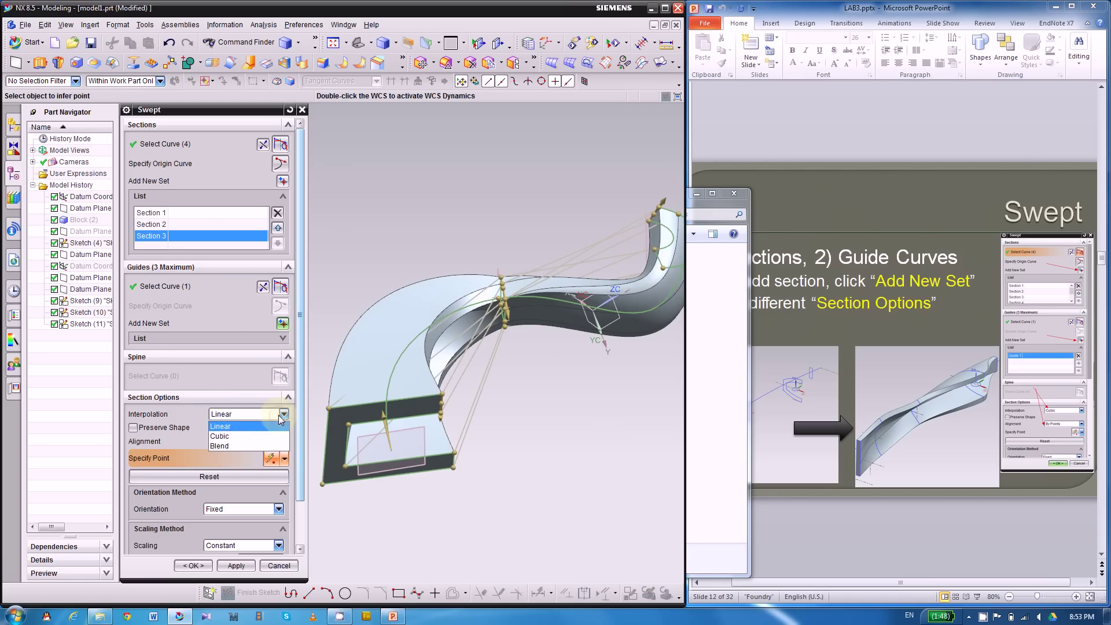
click(240, 436)
middle_drag(488, 390, 532, 399)
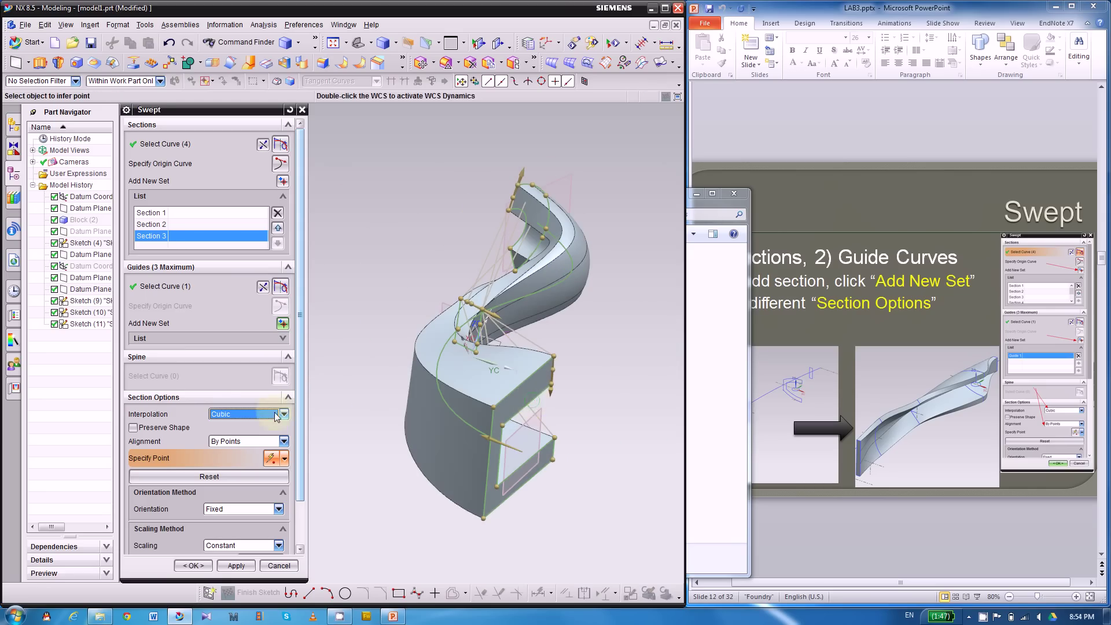
Step: Switch the section interpolation to Linear for comparison and return it to Cubic
click(238, 414)
click(234, 427)
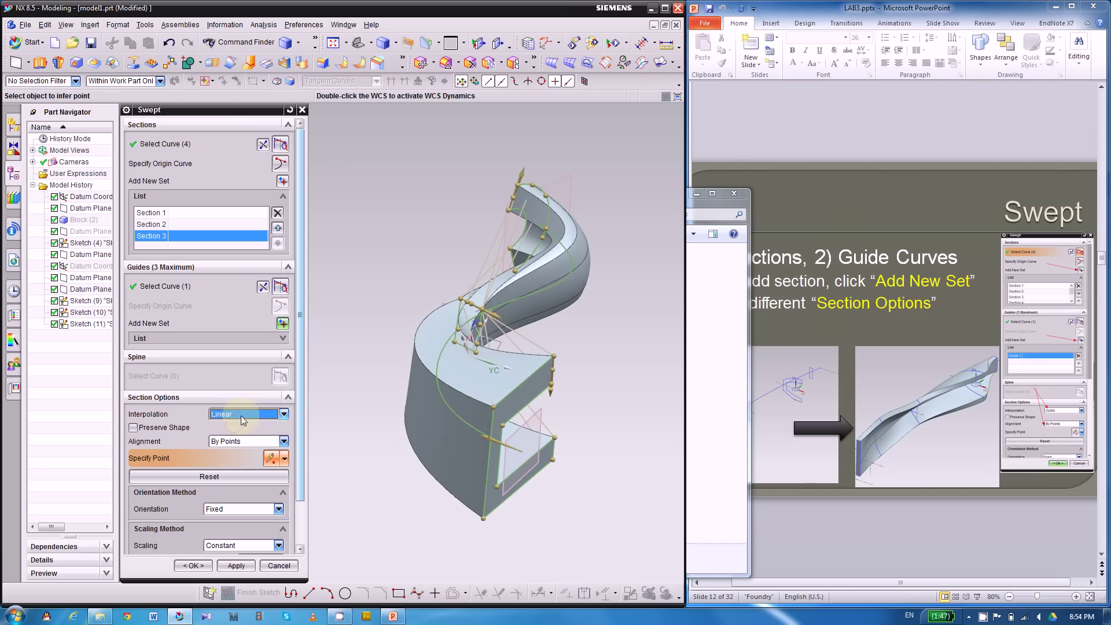
click(242, 419)
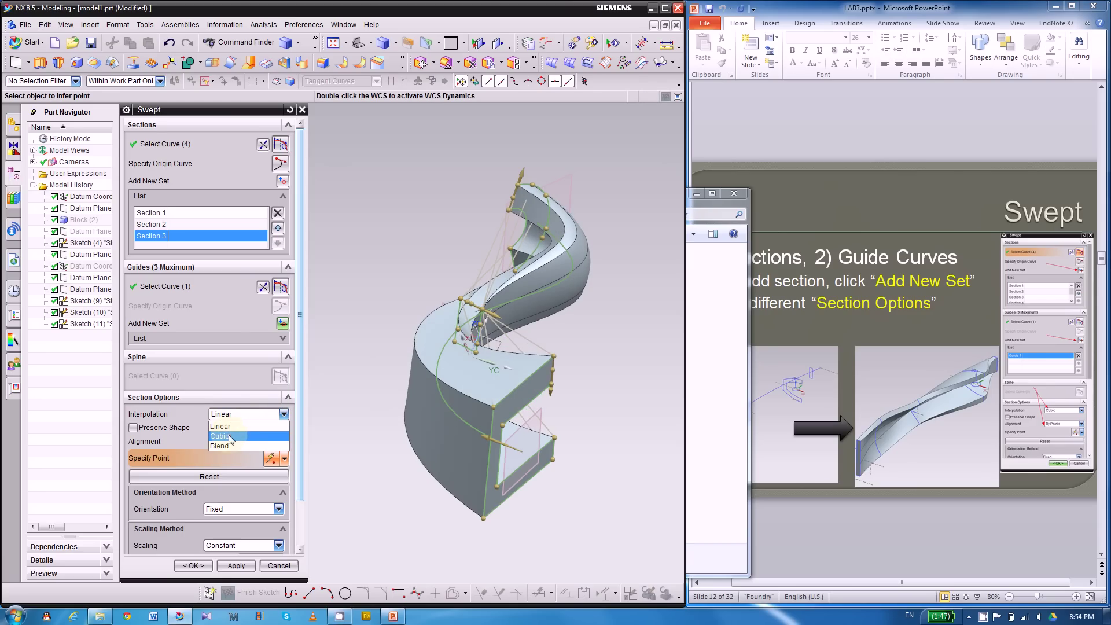
click(228, 436)
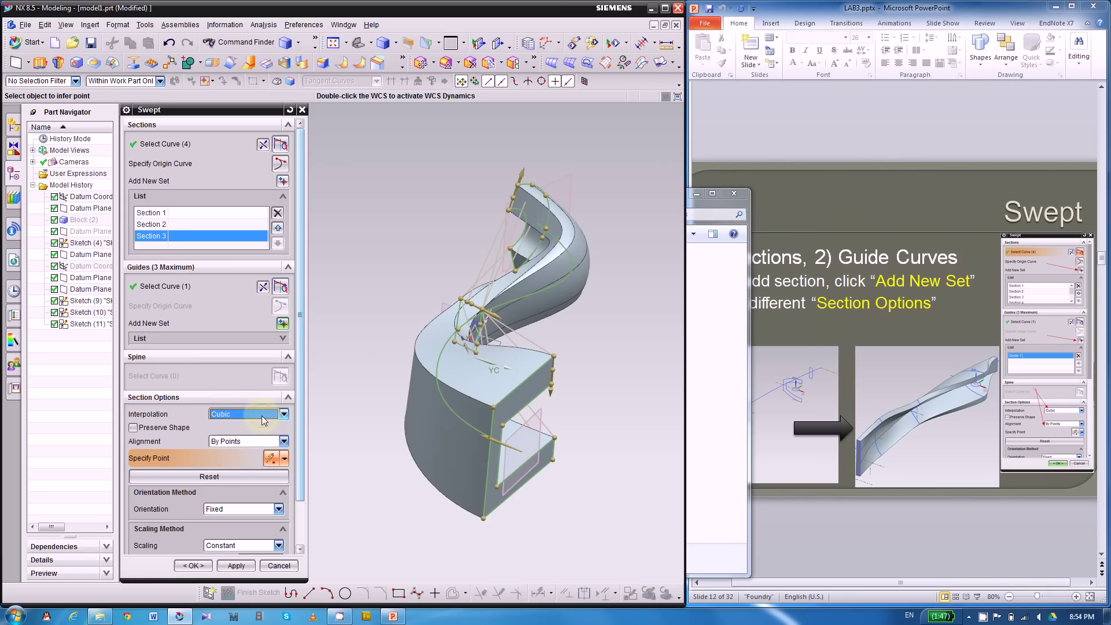
click(245, 414)
click(241, 435)
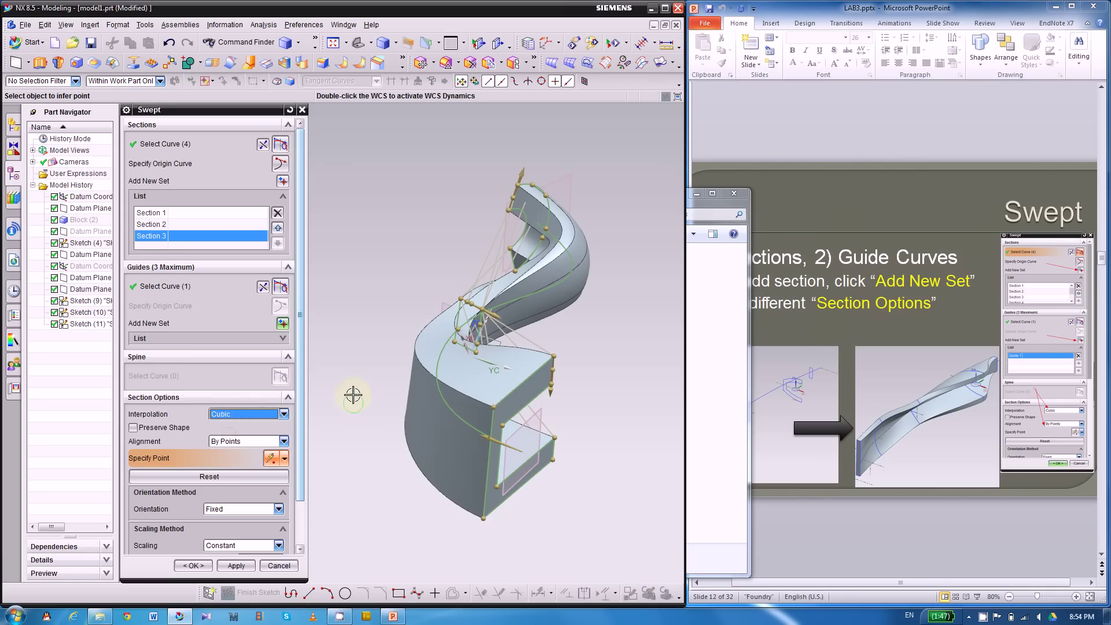
middle_drag(355, 391, 364, 387)
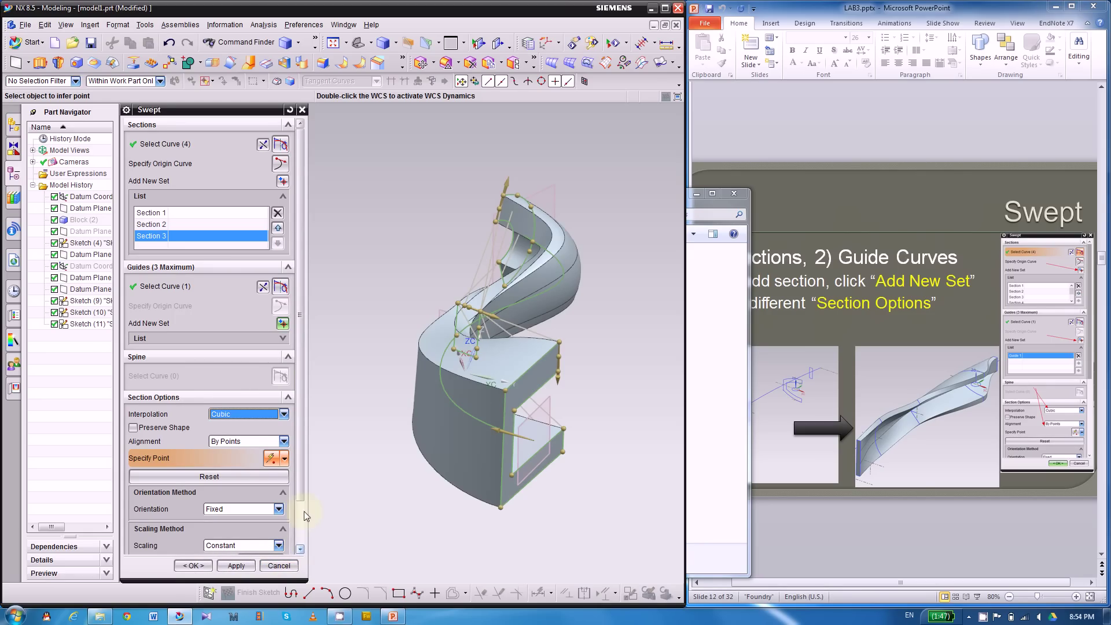
Step: Review the orientation and scaling options and create the three-section Swept feature
scroll(307, 521, down, 3)
scroll(309, 501, up, 3)
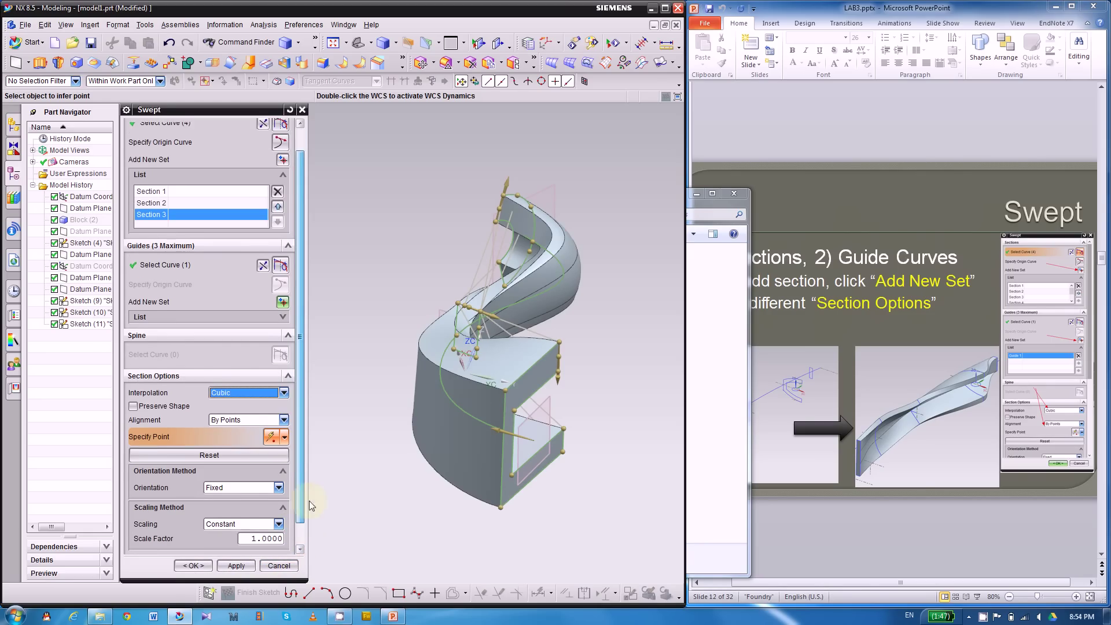
scroll(304, 461, down, 3)
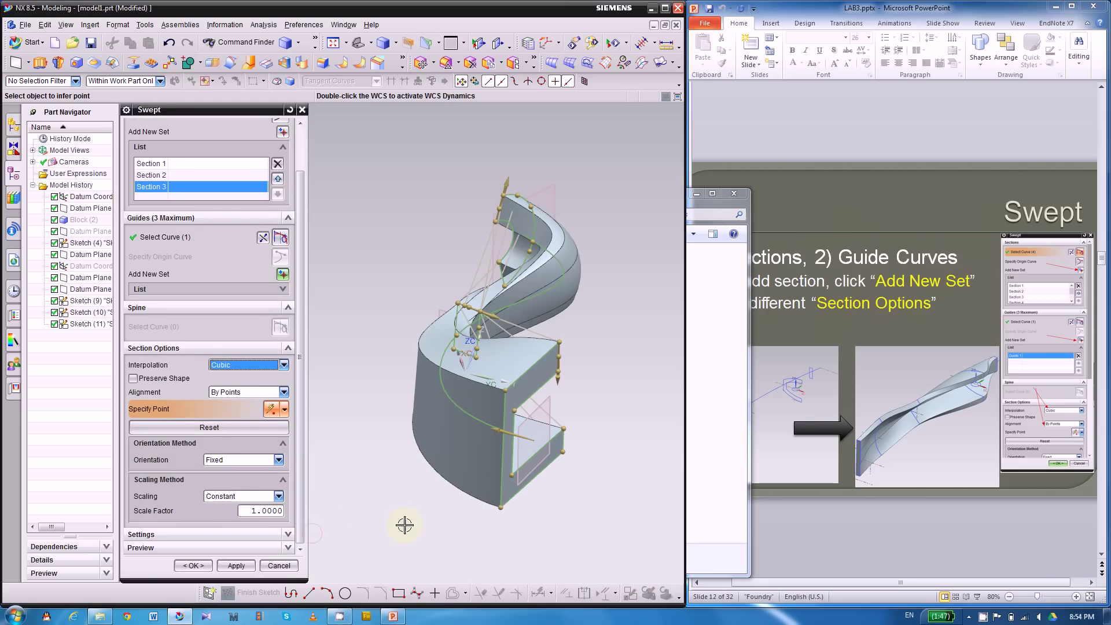
click(343, 25)
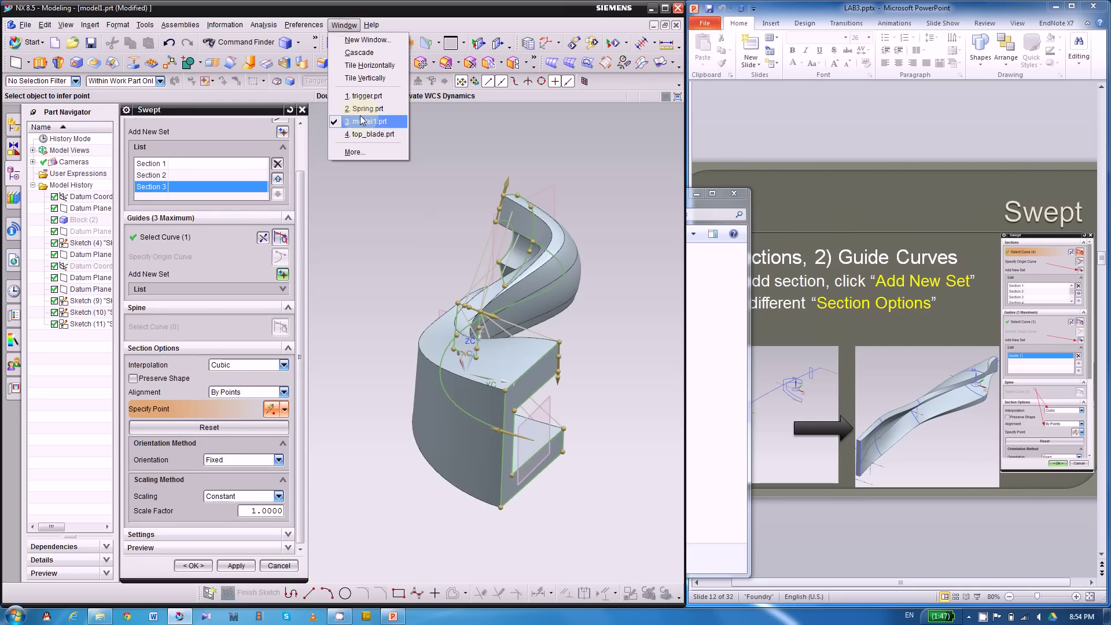
key(Escape)
middle_click(384, 218)
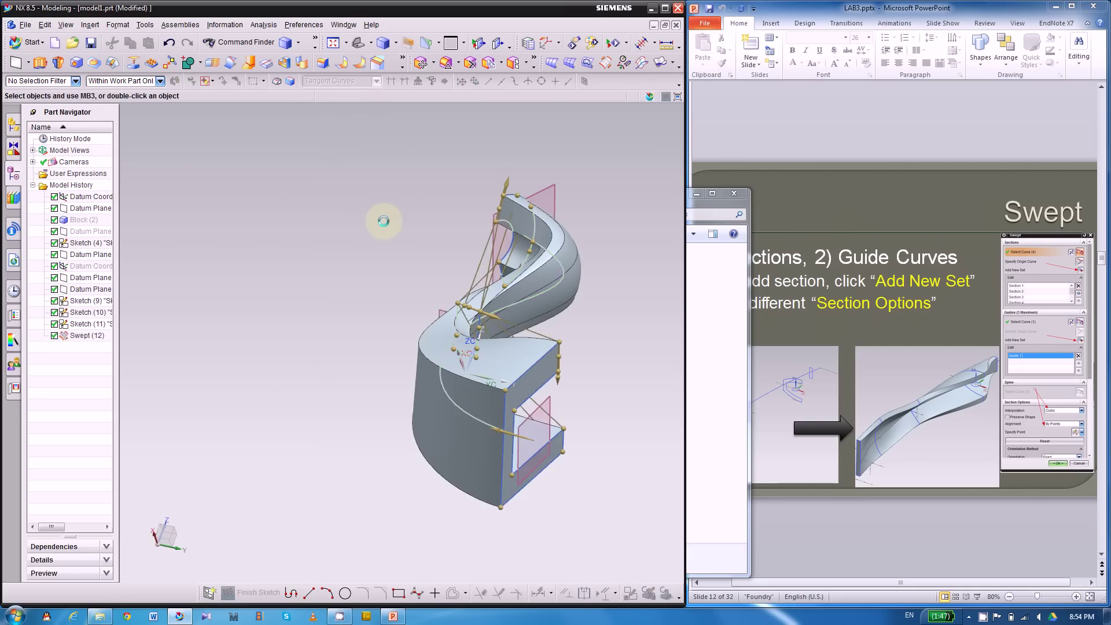